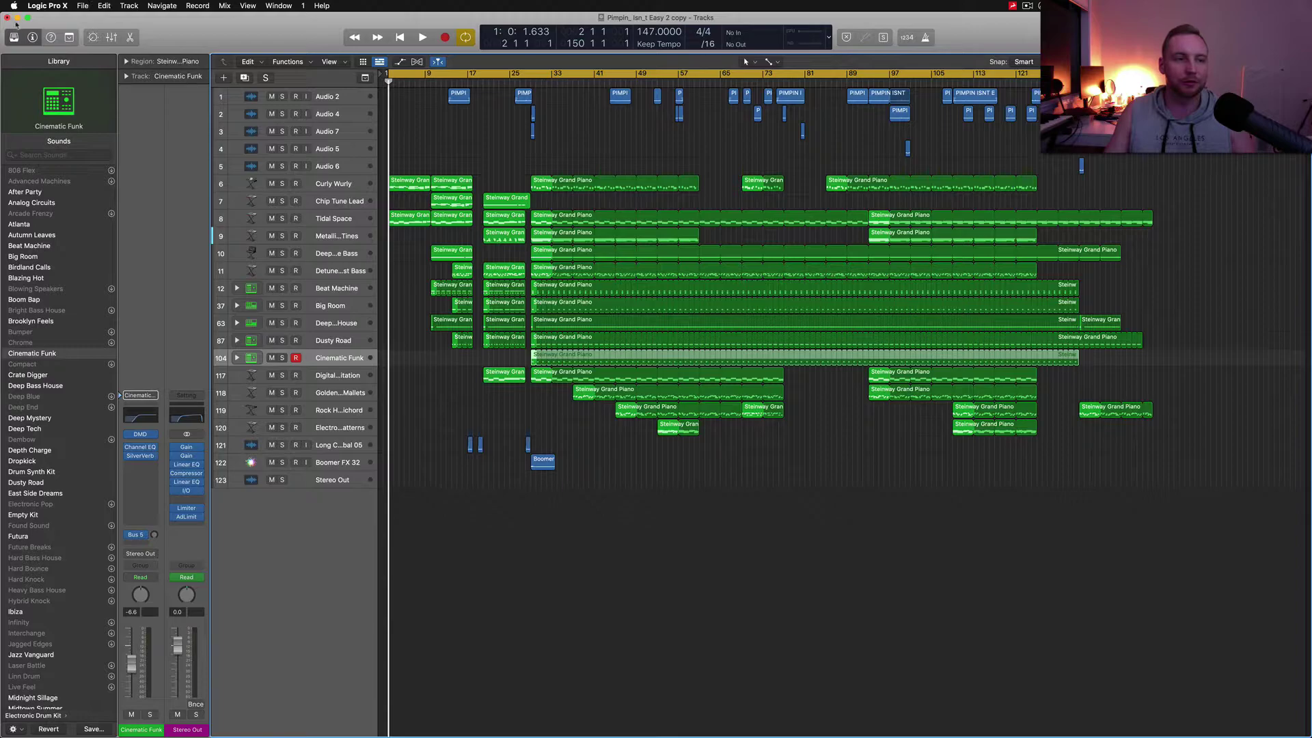
- Switch to Finder and preview the audio of "Pimpin' Isn't Easy 2 August Fix 4 copy.mp3"
key(super+q)
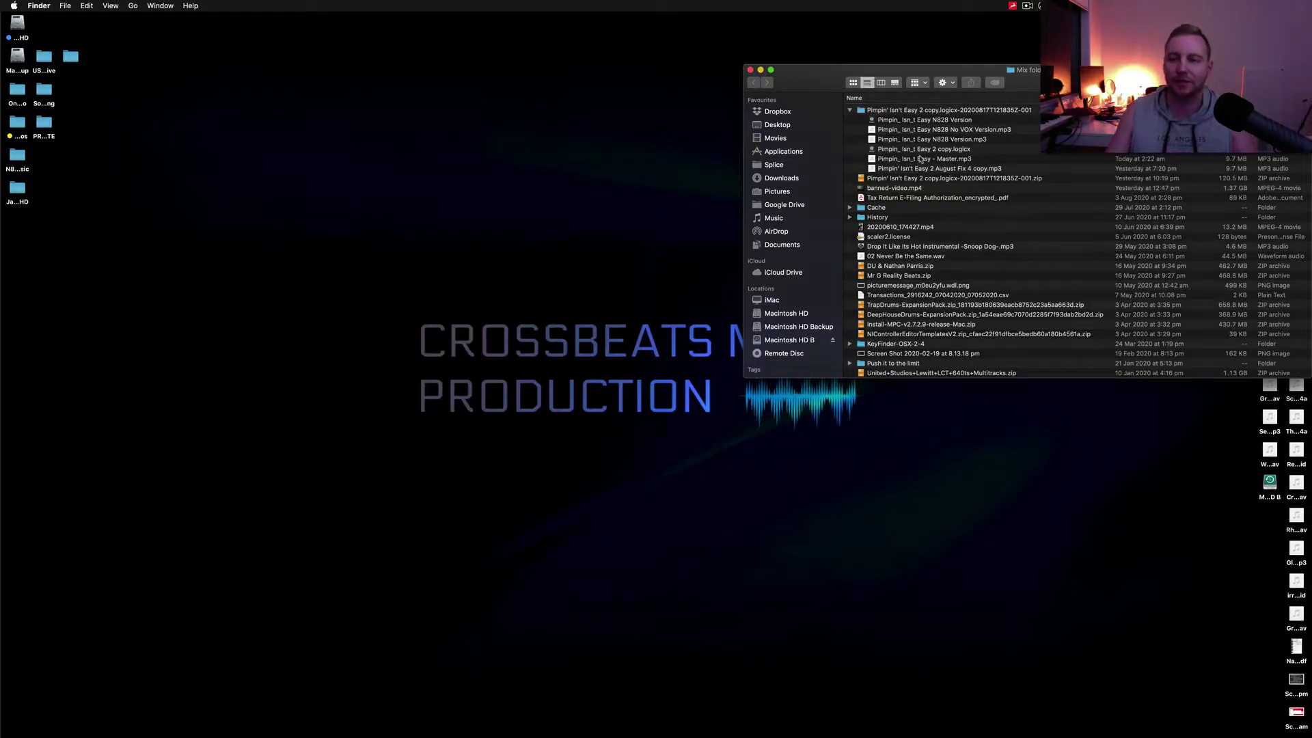
click(939, 140)
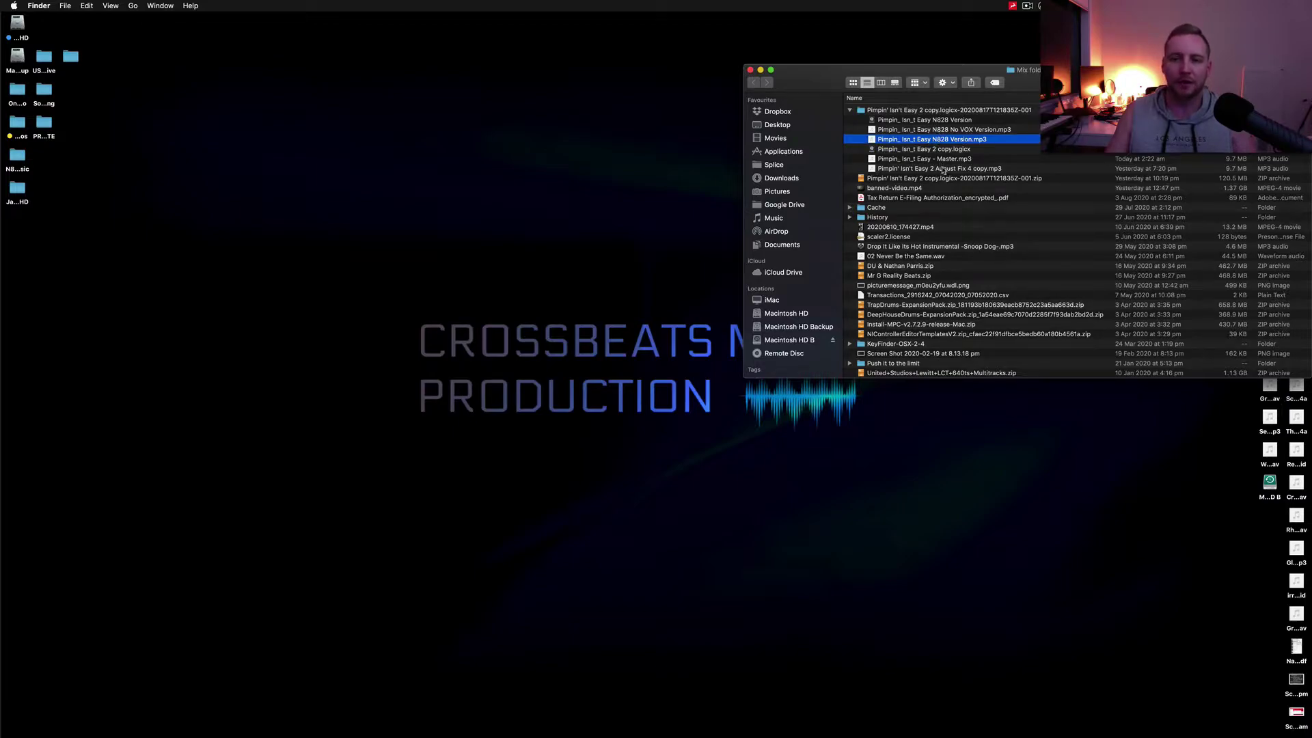
click(950, 168)
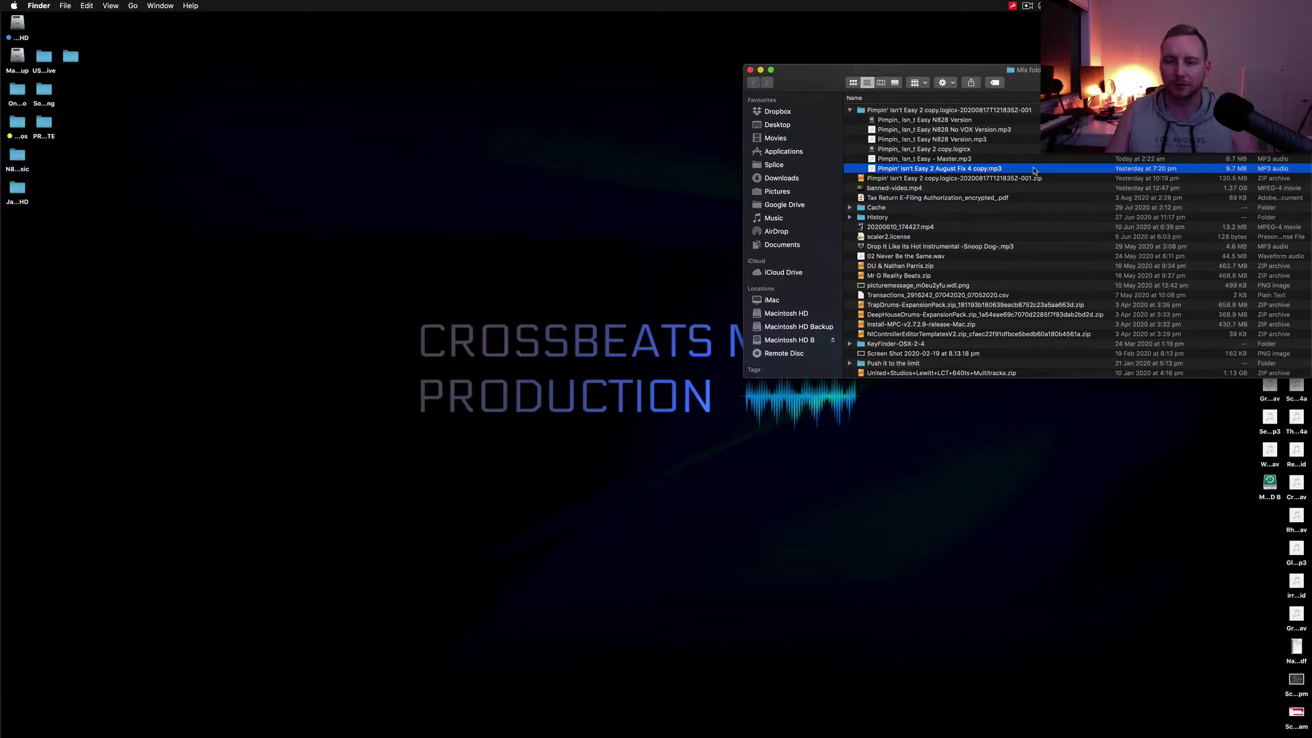
key(space)
drag(954, 136, 569, 108)
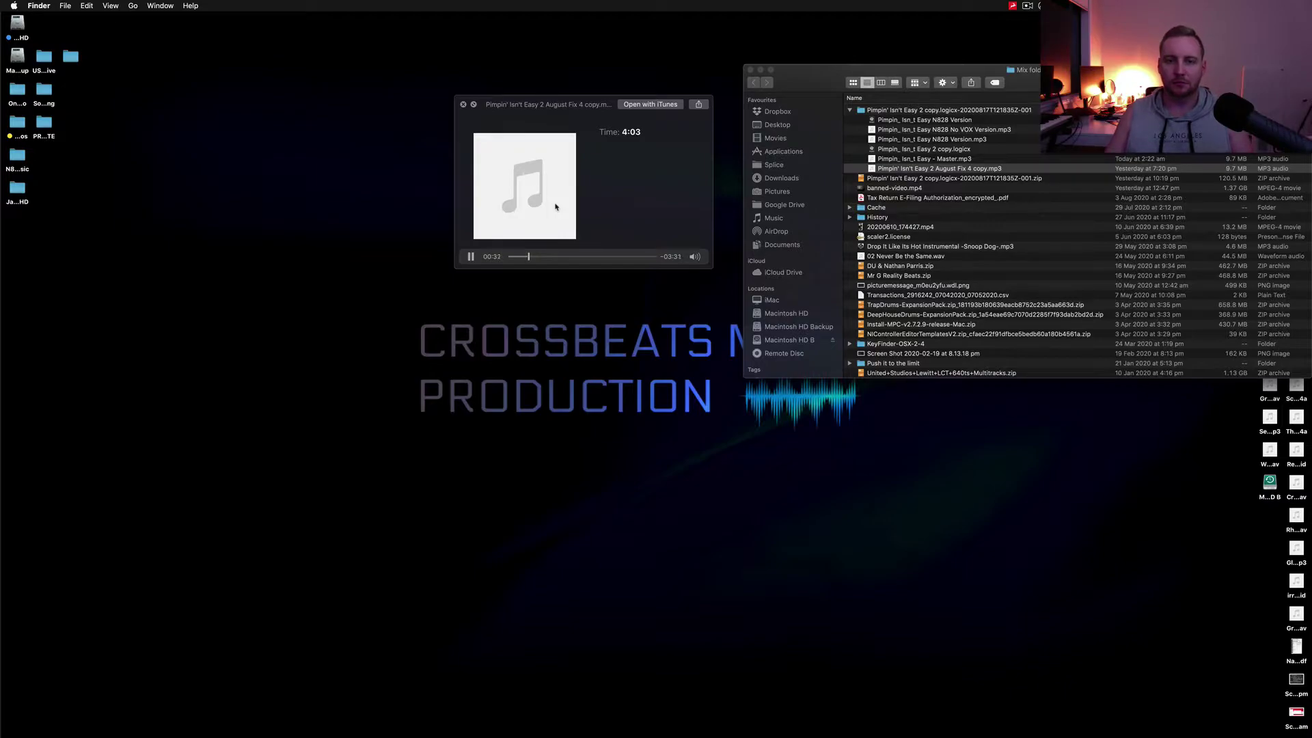
key(space)
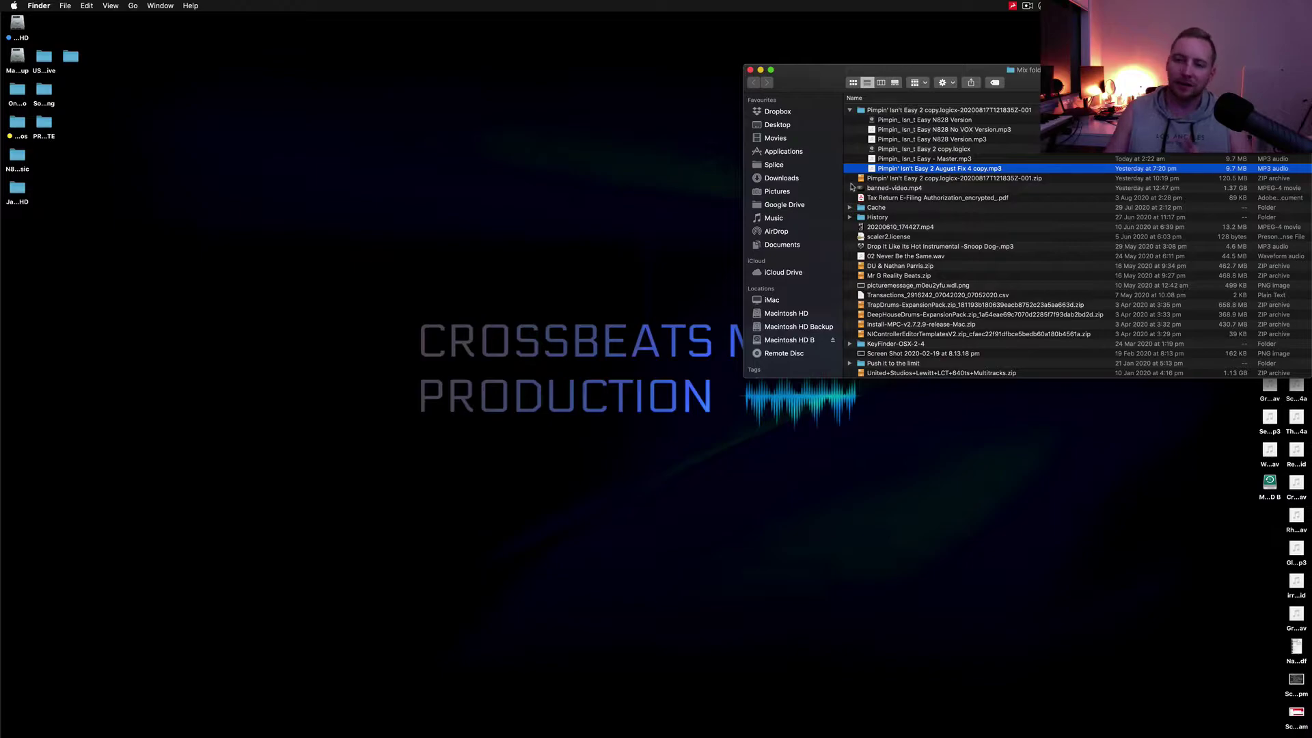
- Switch back to Logic Pro X and inspect the I/O plug-in settings on the Stereo Out channel, closing its window after viewing
click(924, 160)
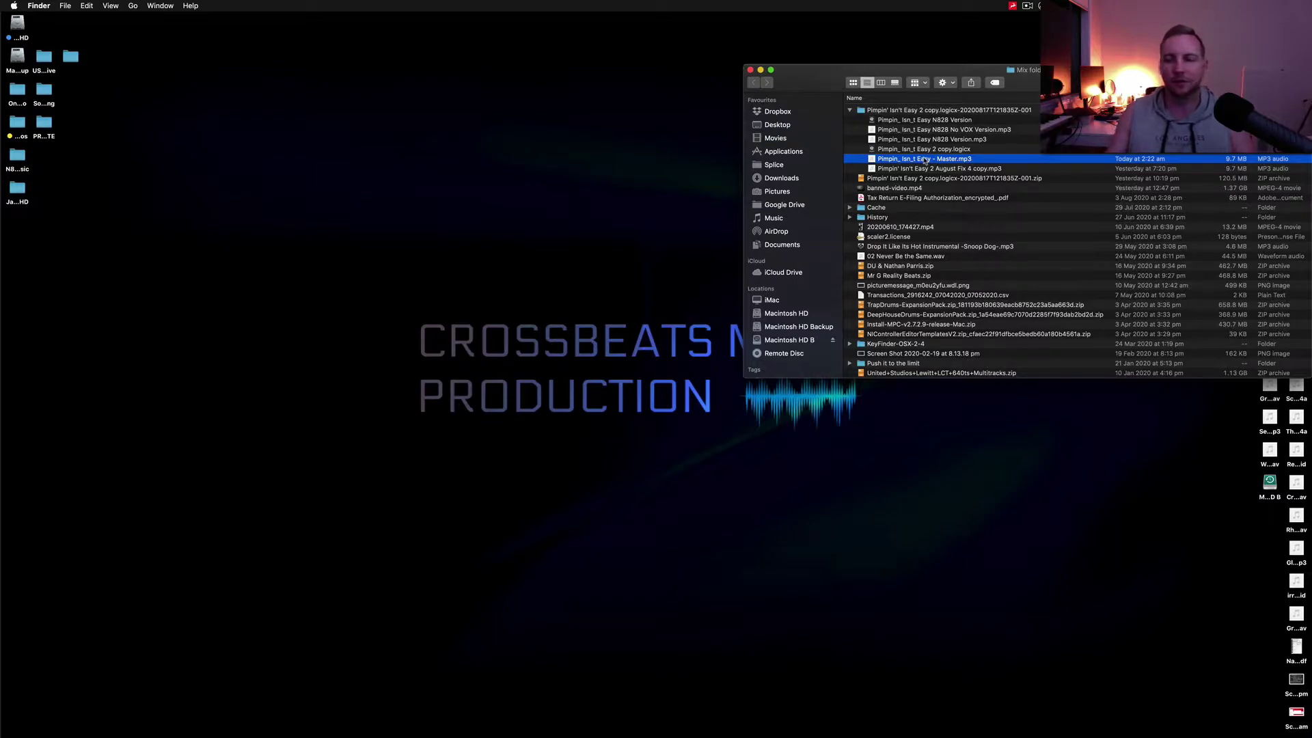
mouse_move(621, 730)
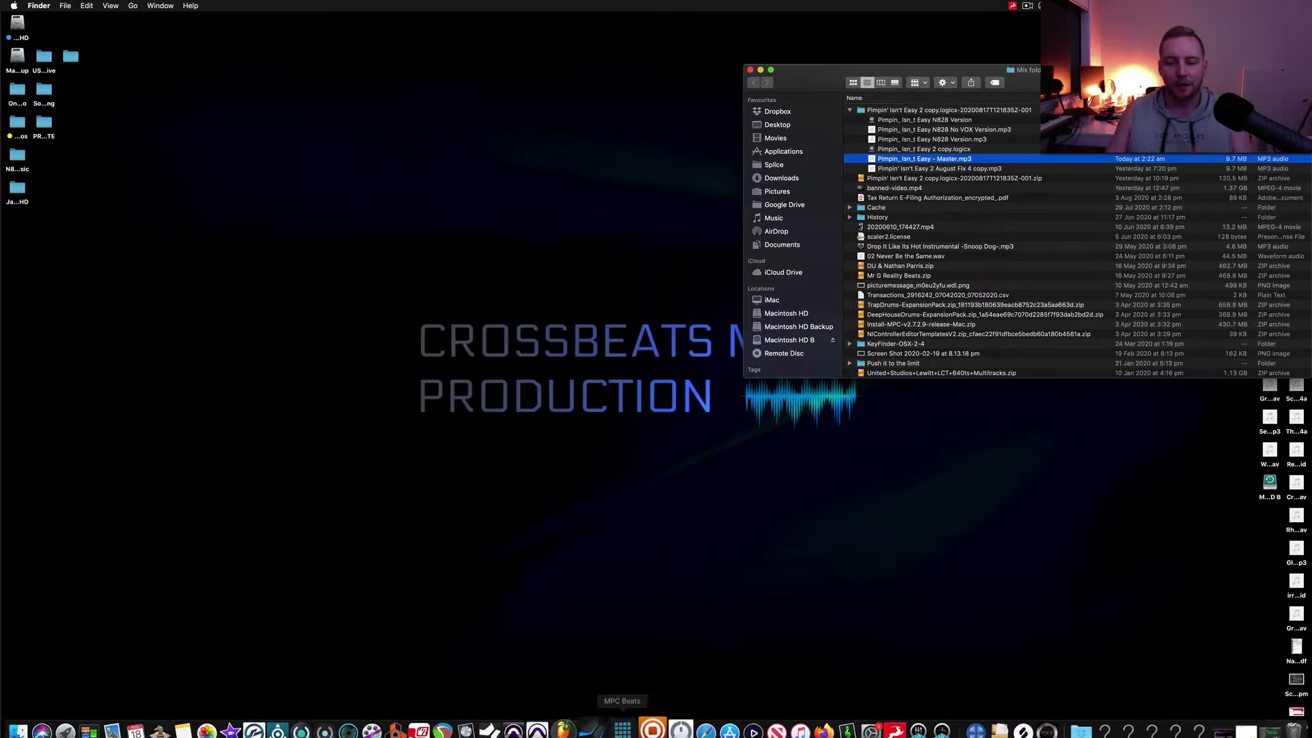
click(474, 729)
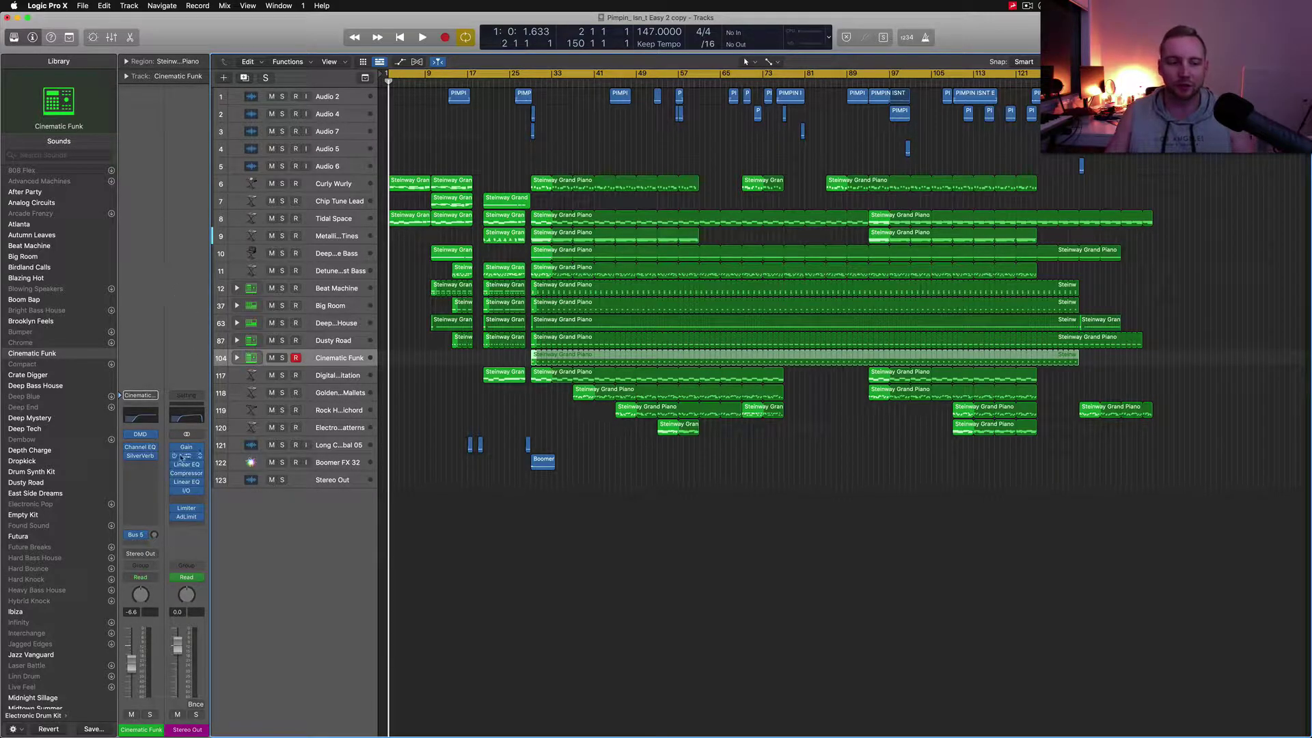
click(186, 491)
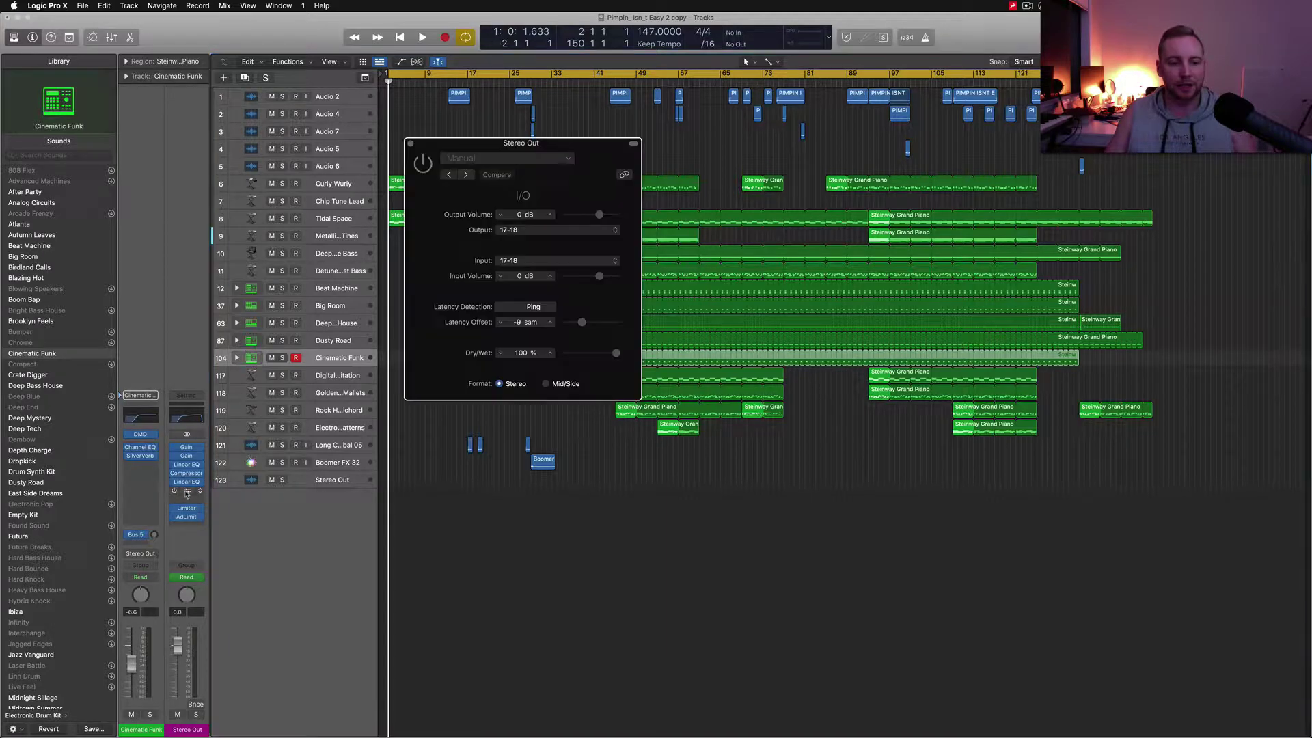
click(410, 142)
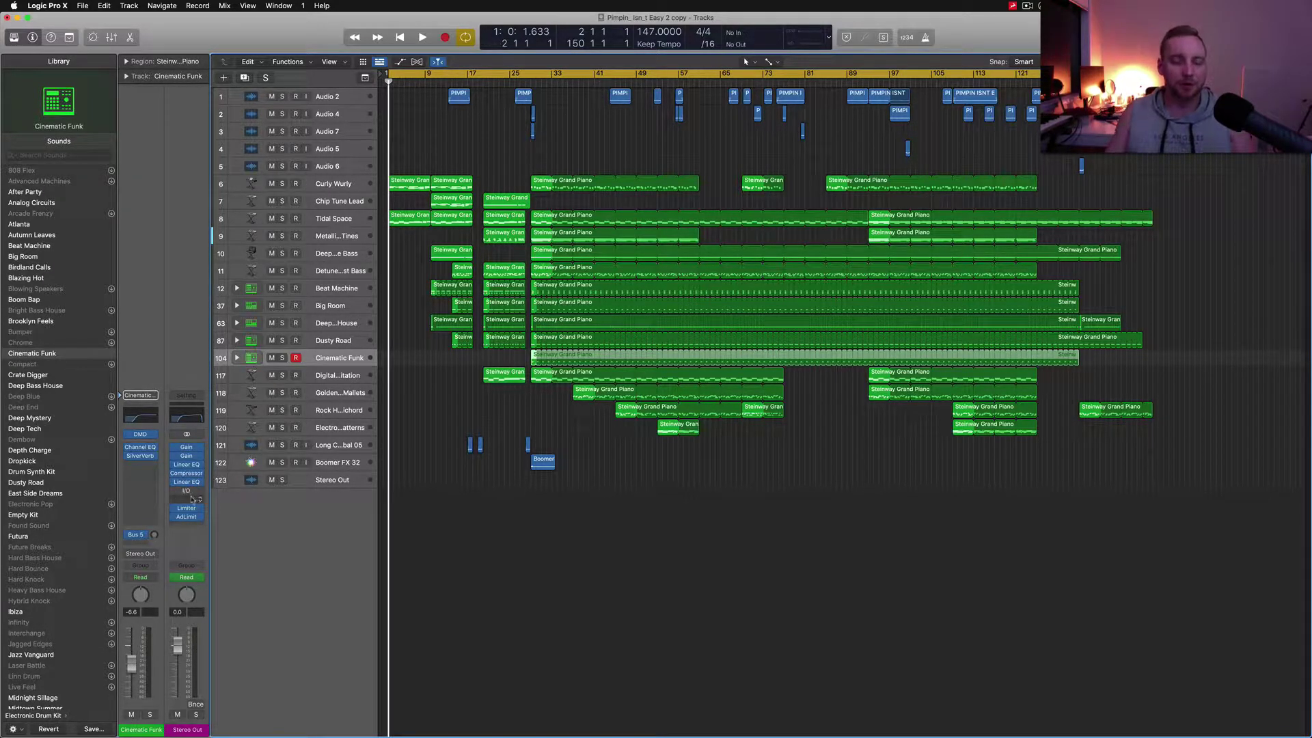
- Play the song from the start, muting tracks Audio 2, 4, 7, 5 and 6 during playback, and audition the section from about bar 41
key(space)
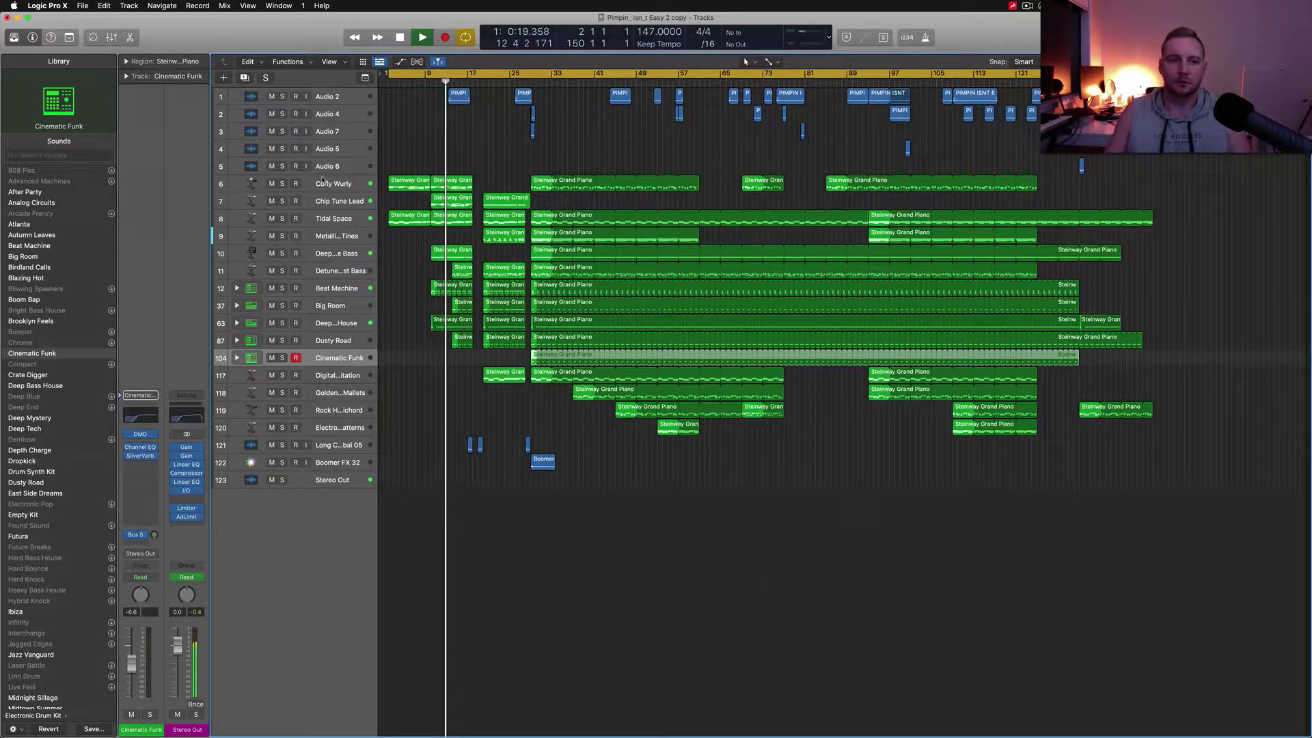
drag(271, 97, 272, 167)
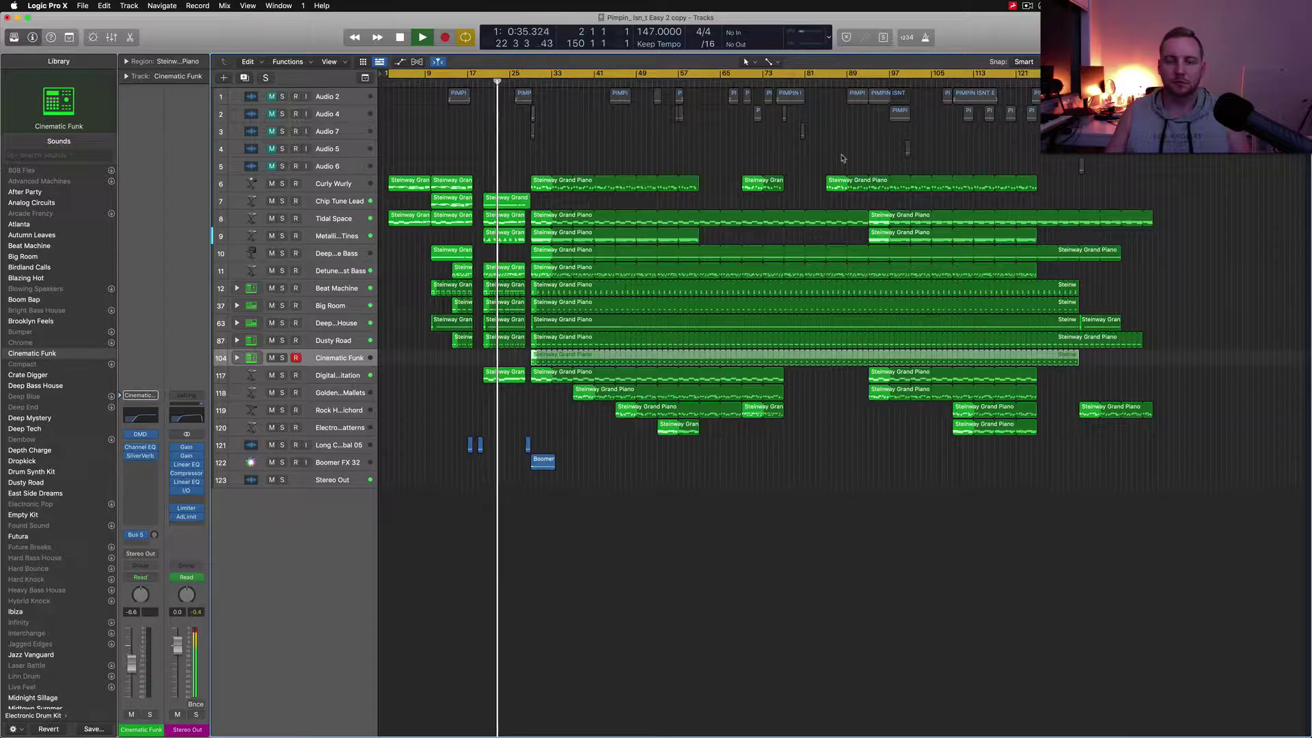
key(space)
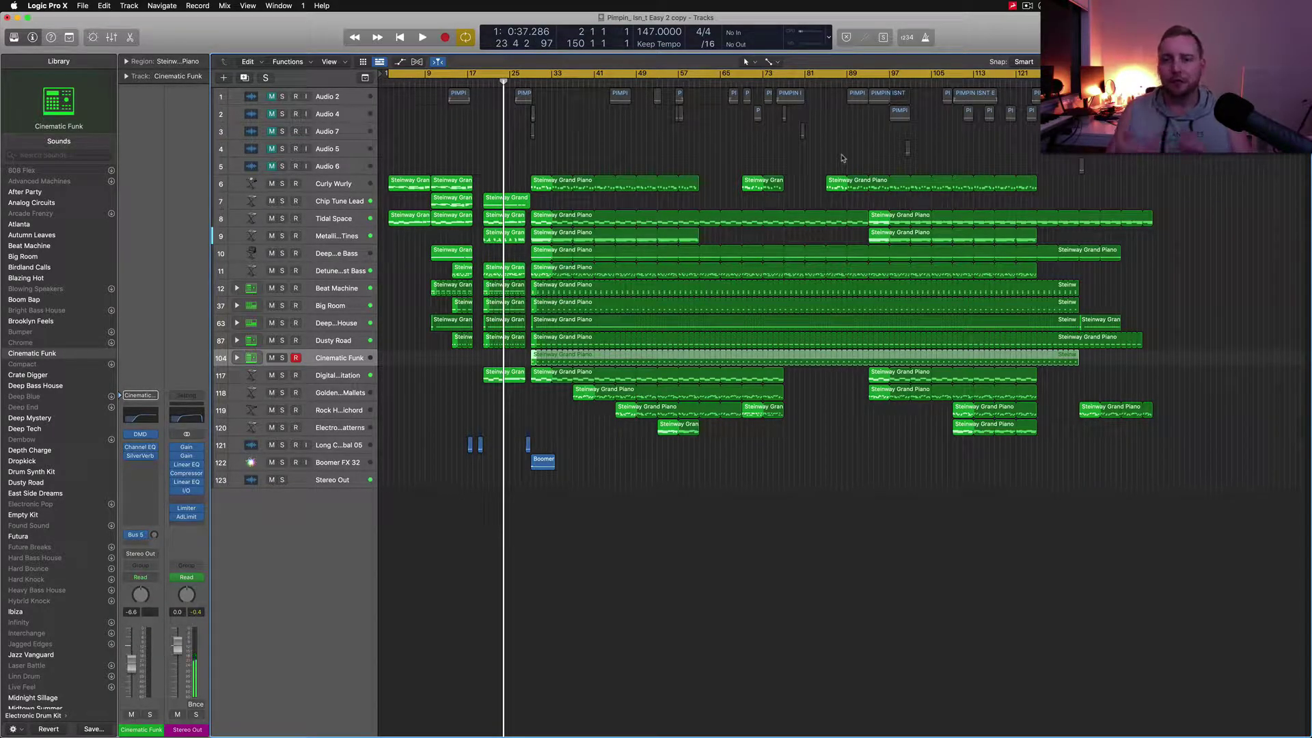
click(597, 77)
key(space)
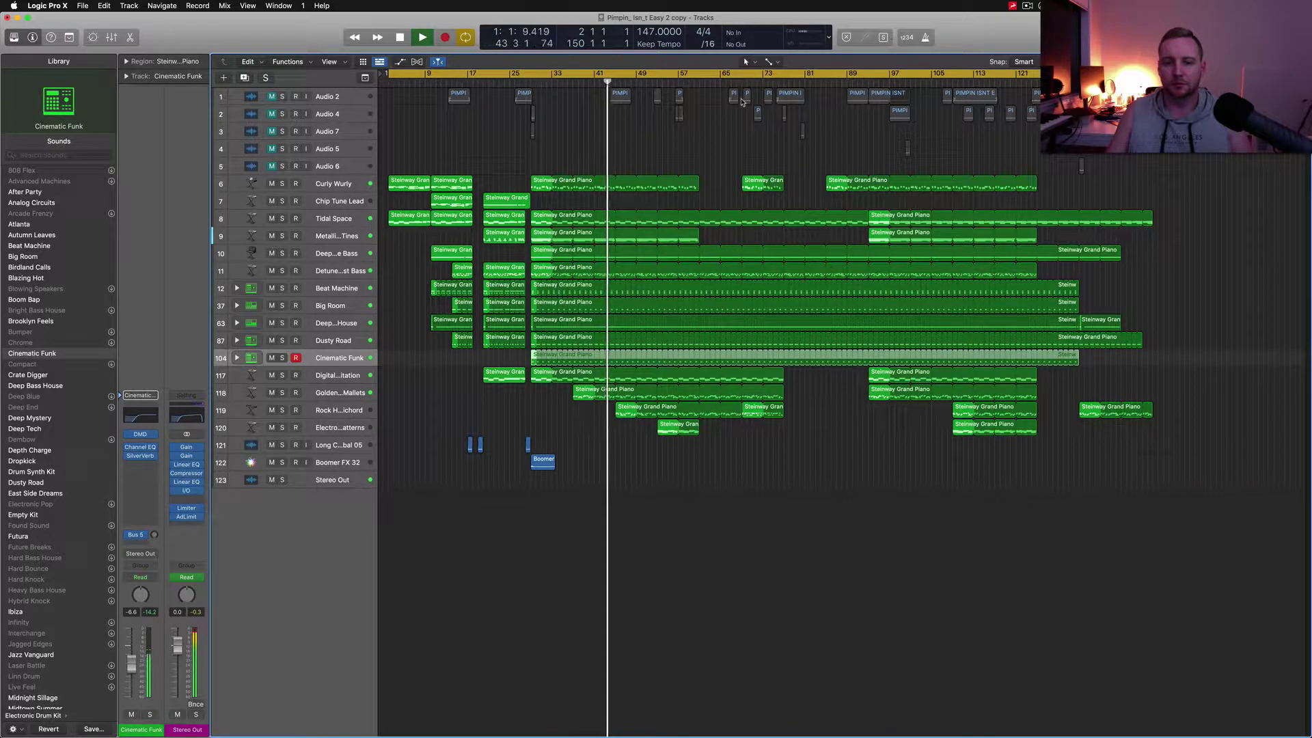
key(space)
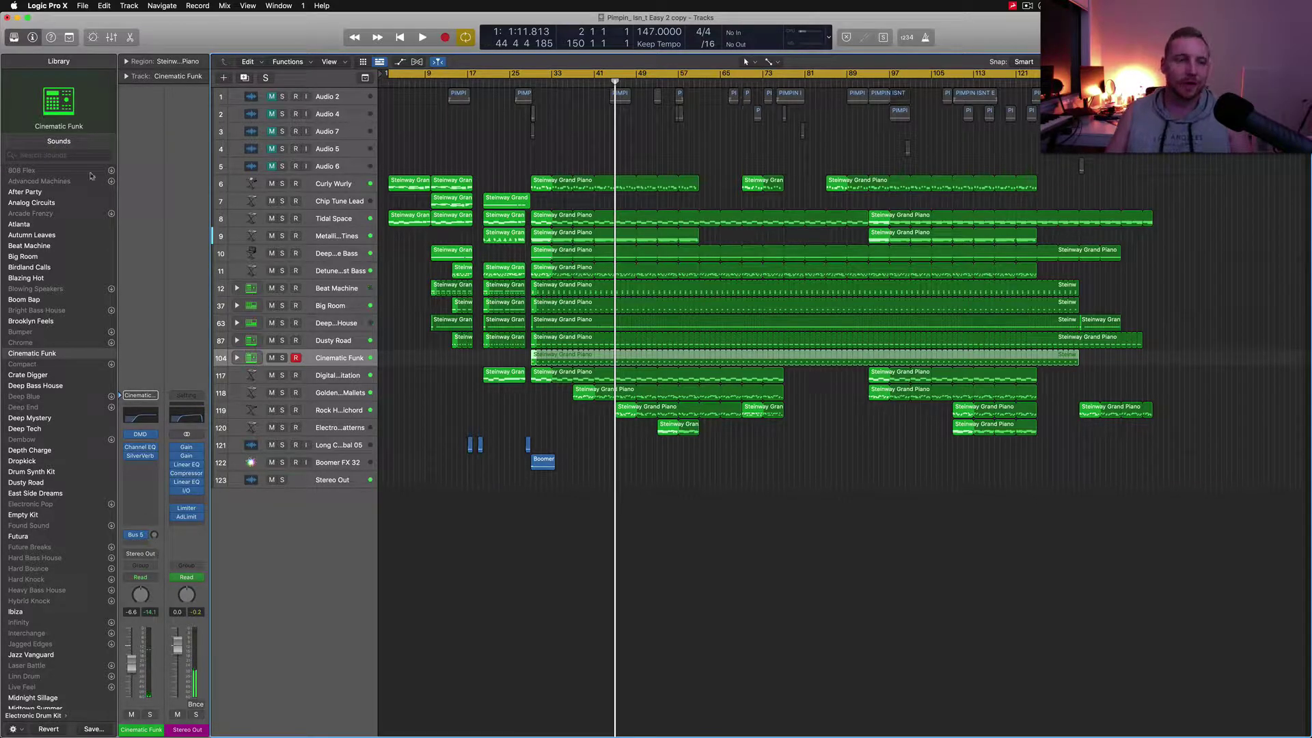
- Switch to Finder, preview "Pimpin_ Isn_t Easy N828 No VOX Version.mp3" and close the file window
click(18, 18)
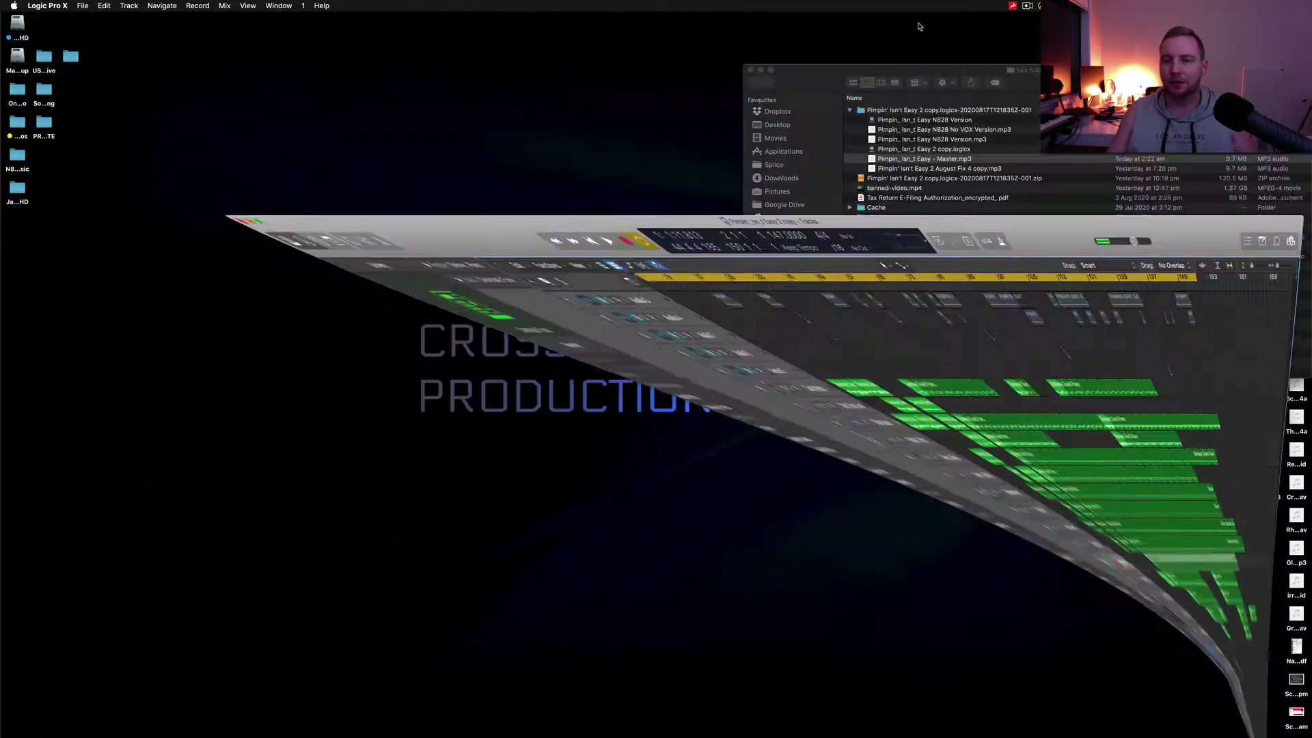
click(946, 131)
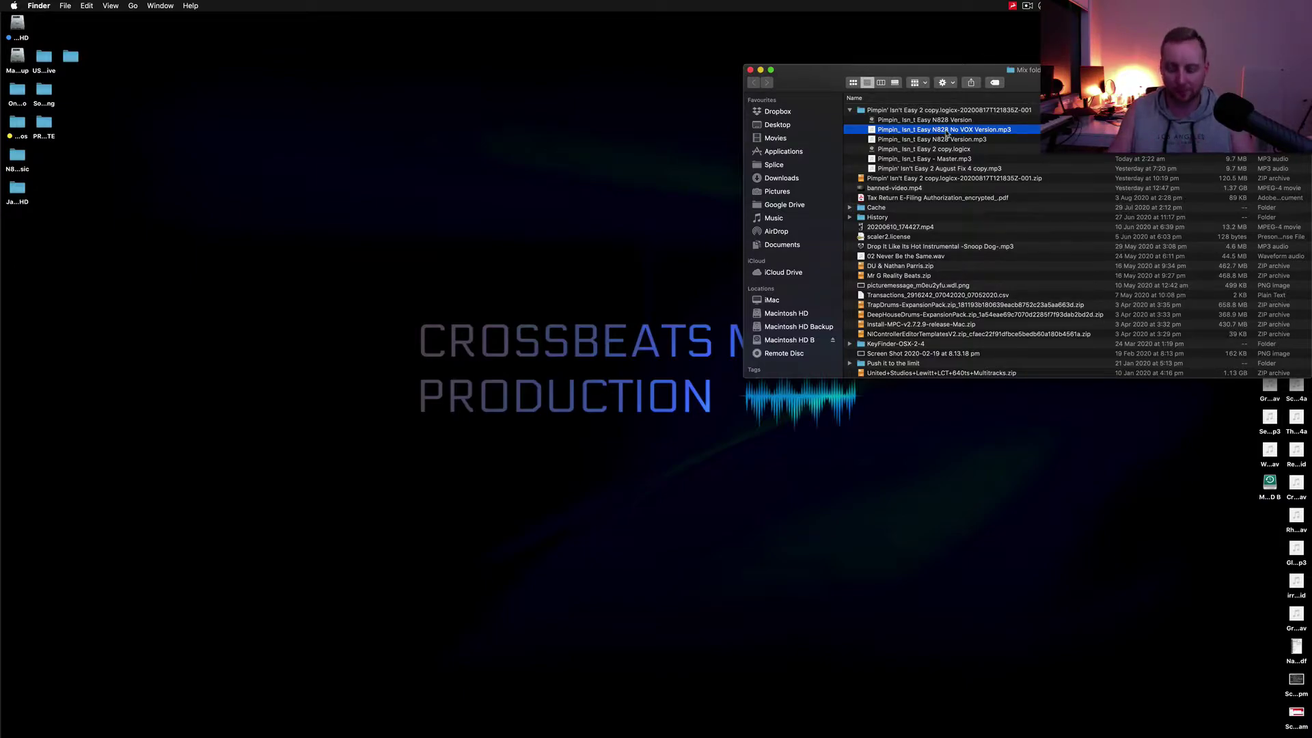
key(space)
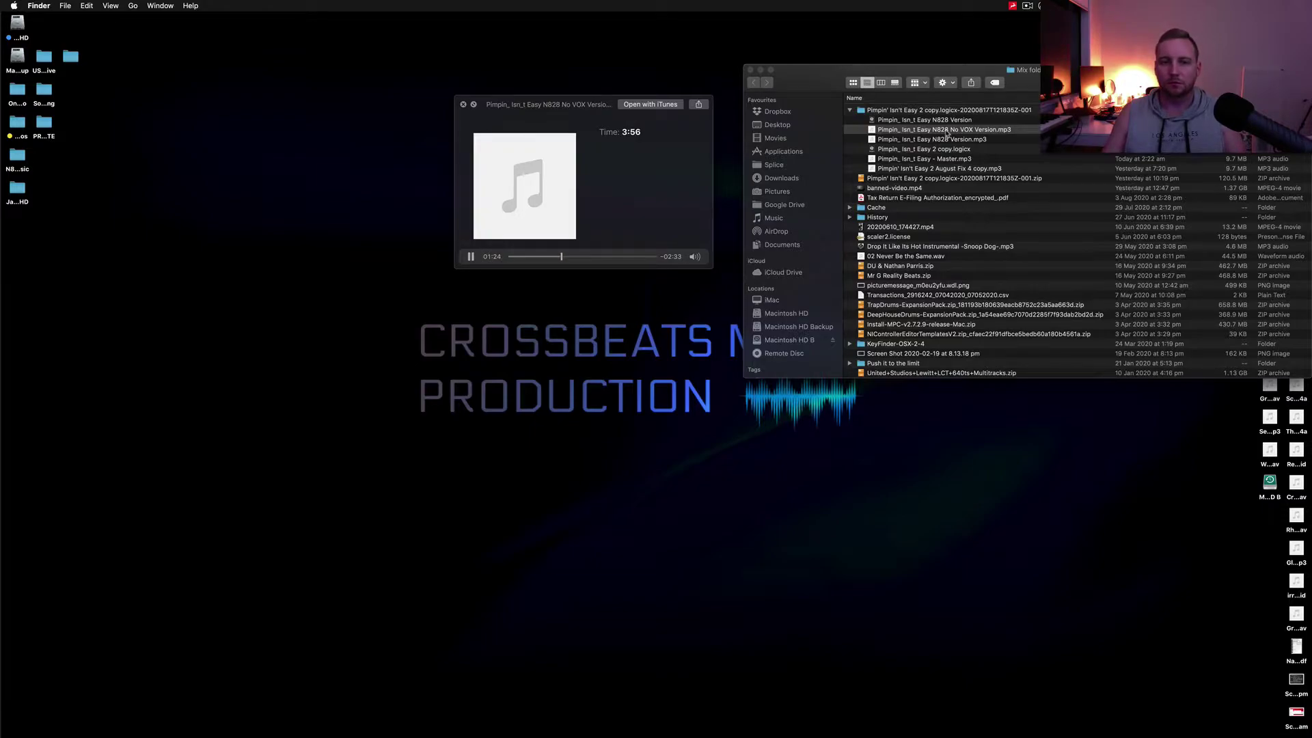
key(space)
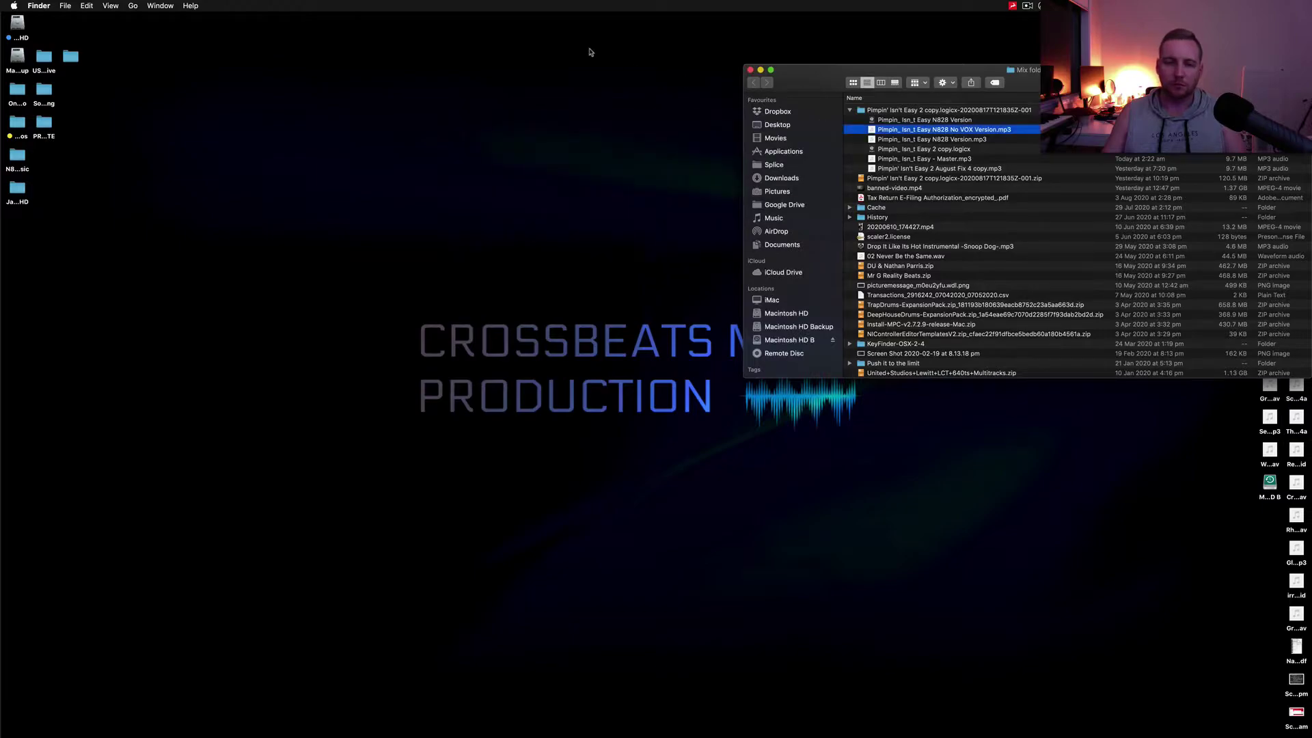
click(750, 70)
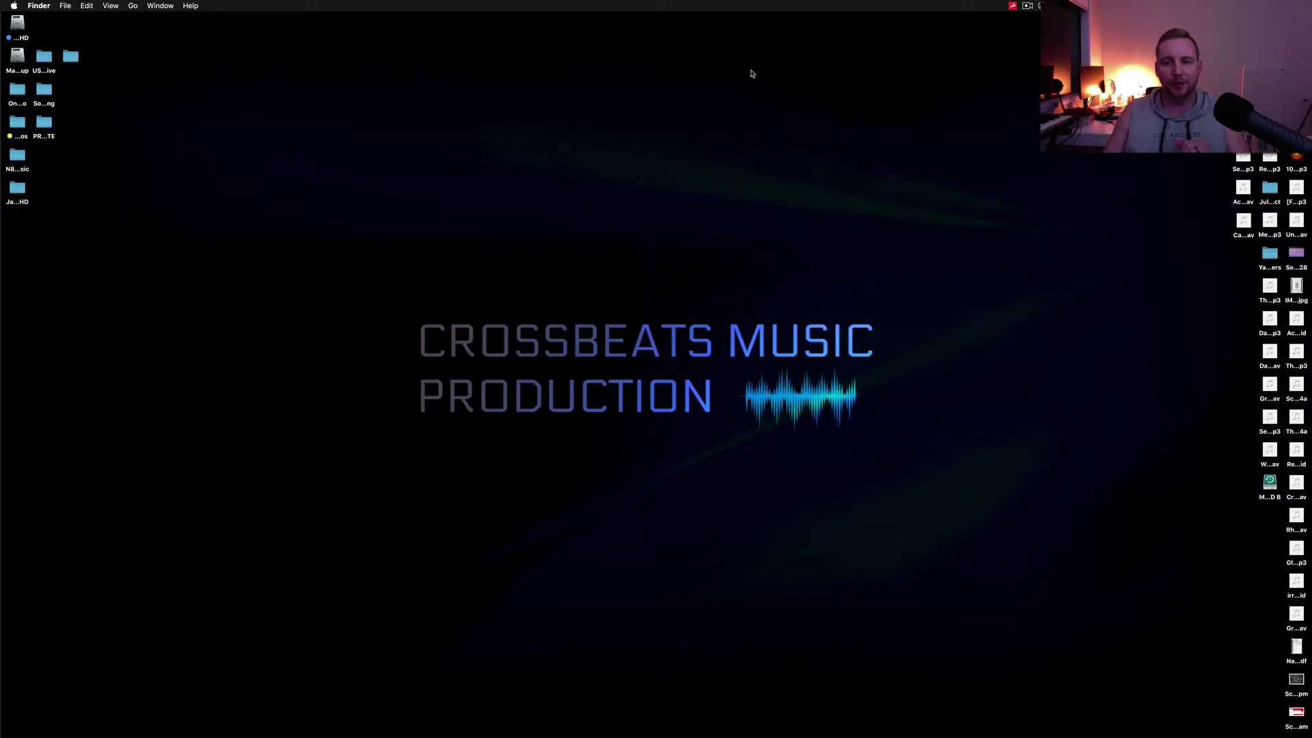
- Switch to Logic Pro X and open the recent project "Pimpin_ Isn_t Easy N828 Version", closing the current project without saving
mouse_move(666, 735)
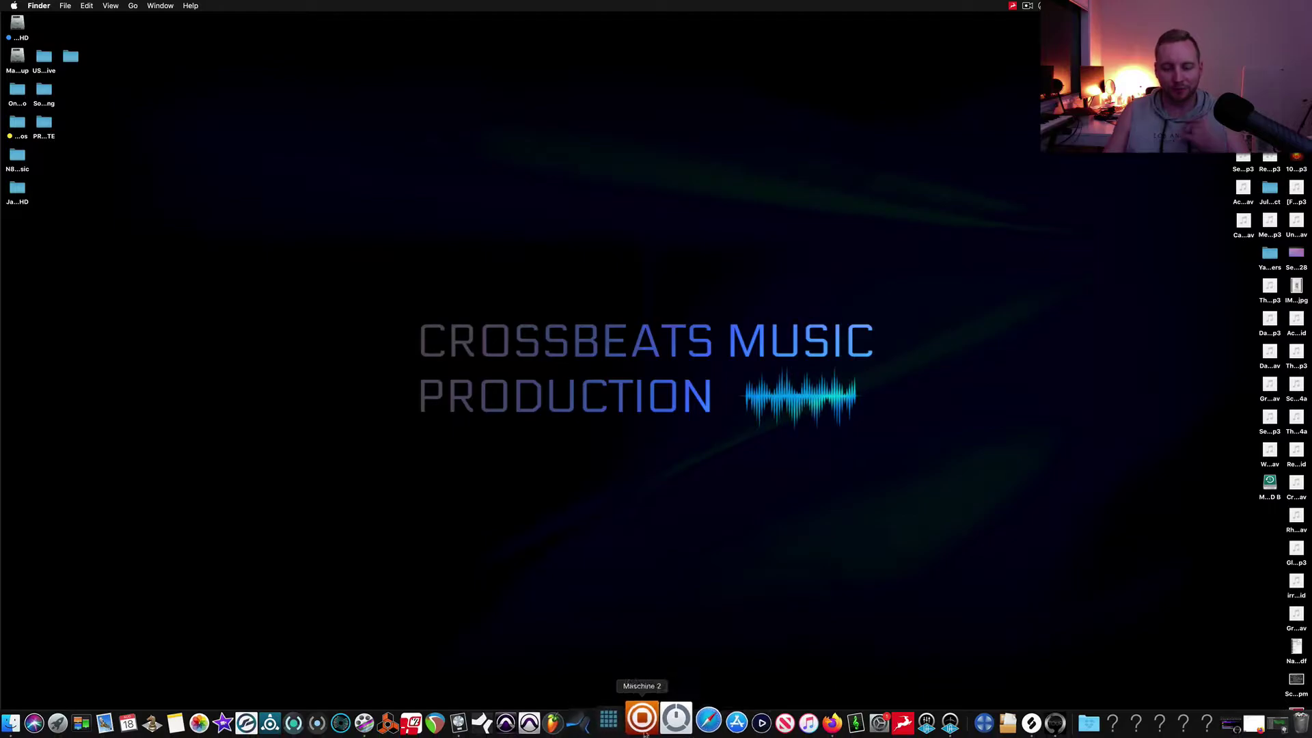
click(480, 723)
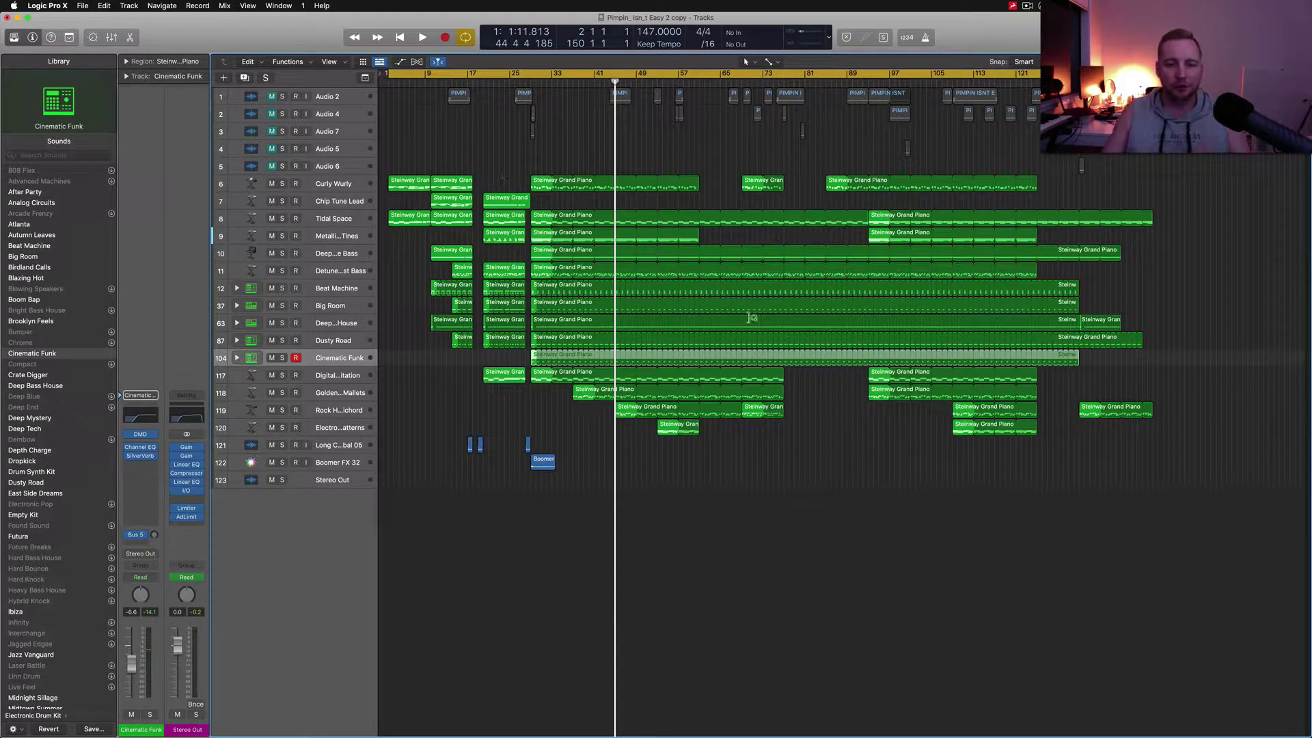
click(82, 5)
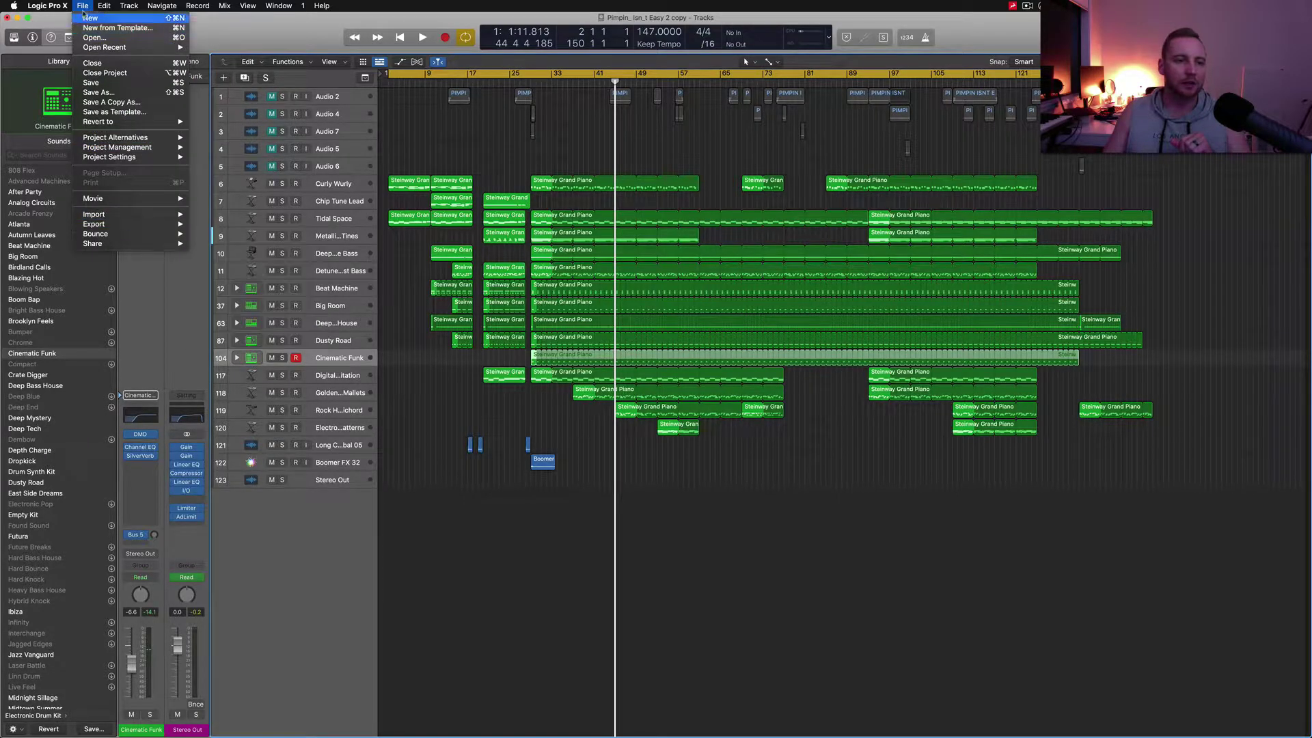
mouse_move(104, 49)
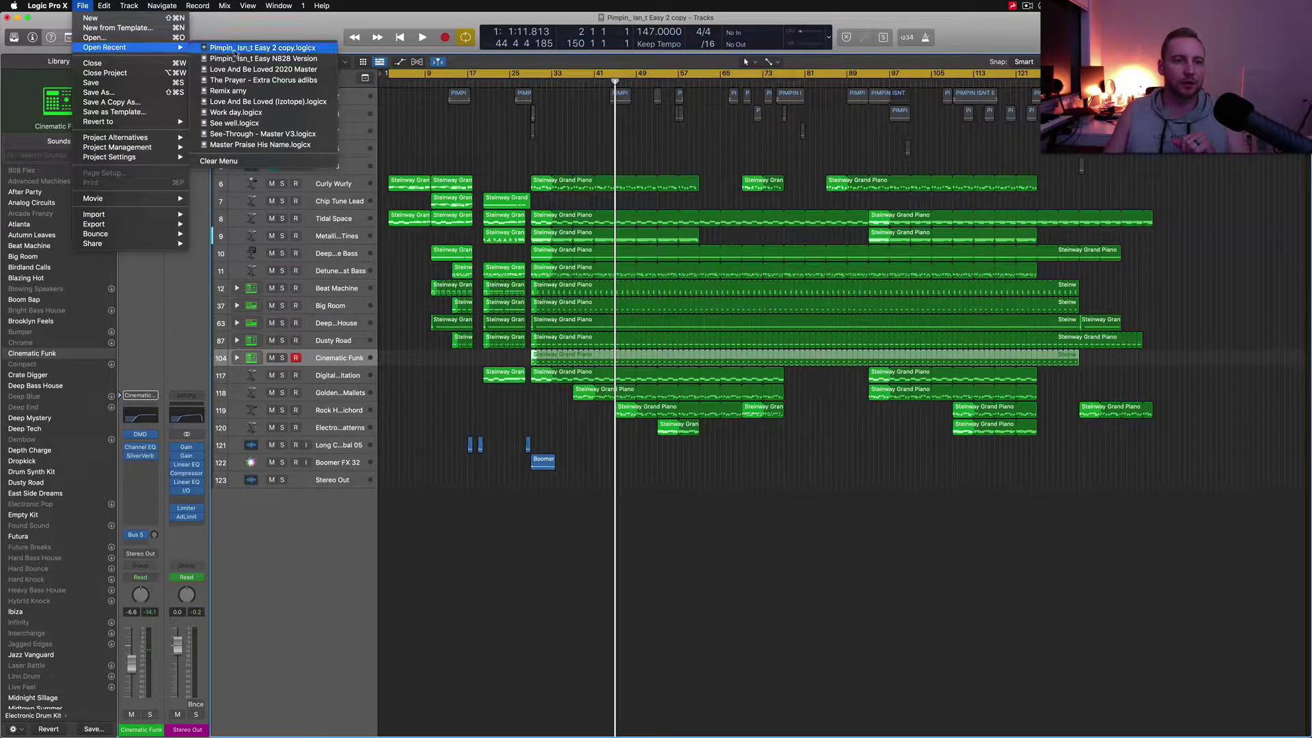
click(305, 60)
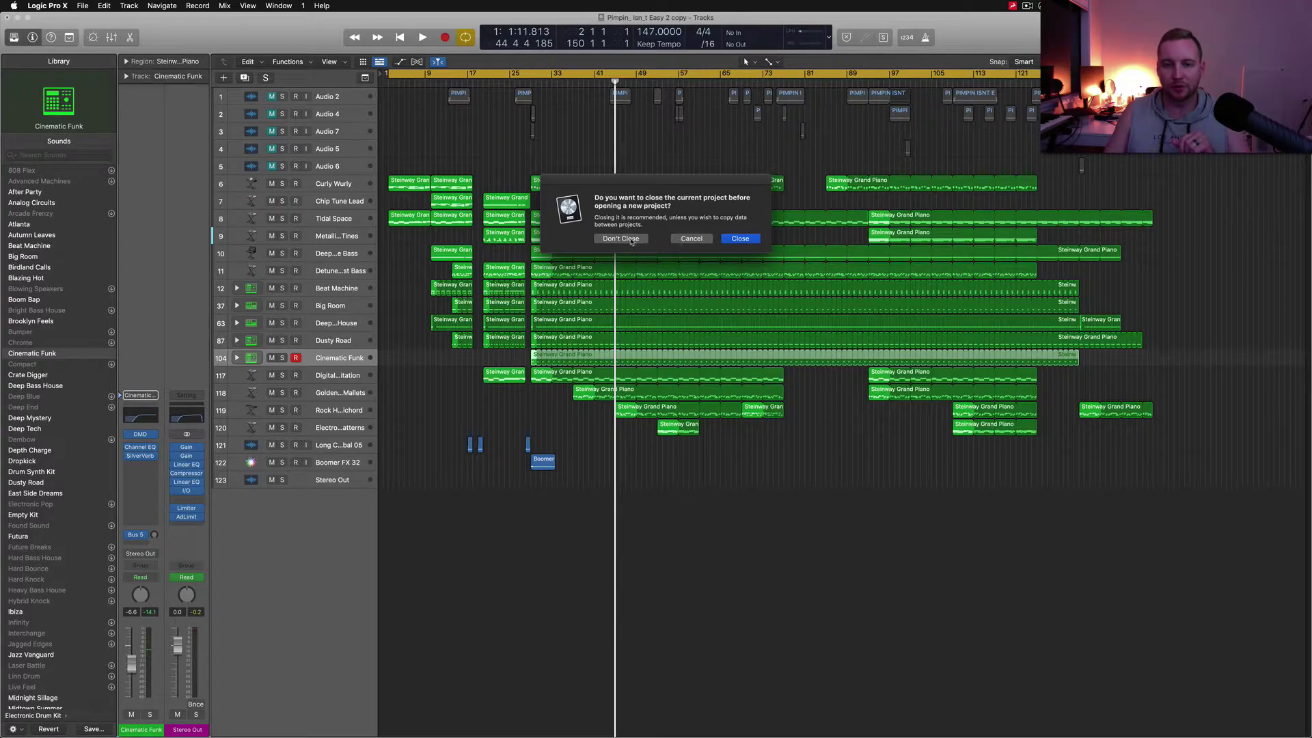
click(723, 241)
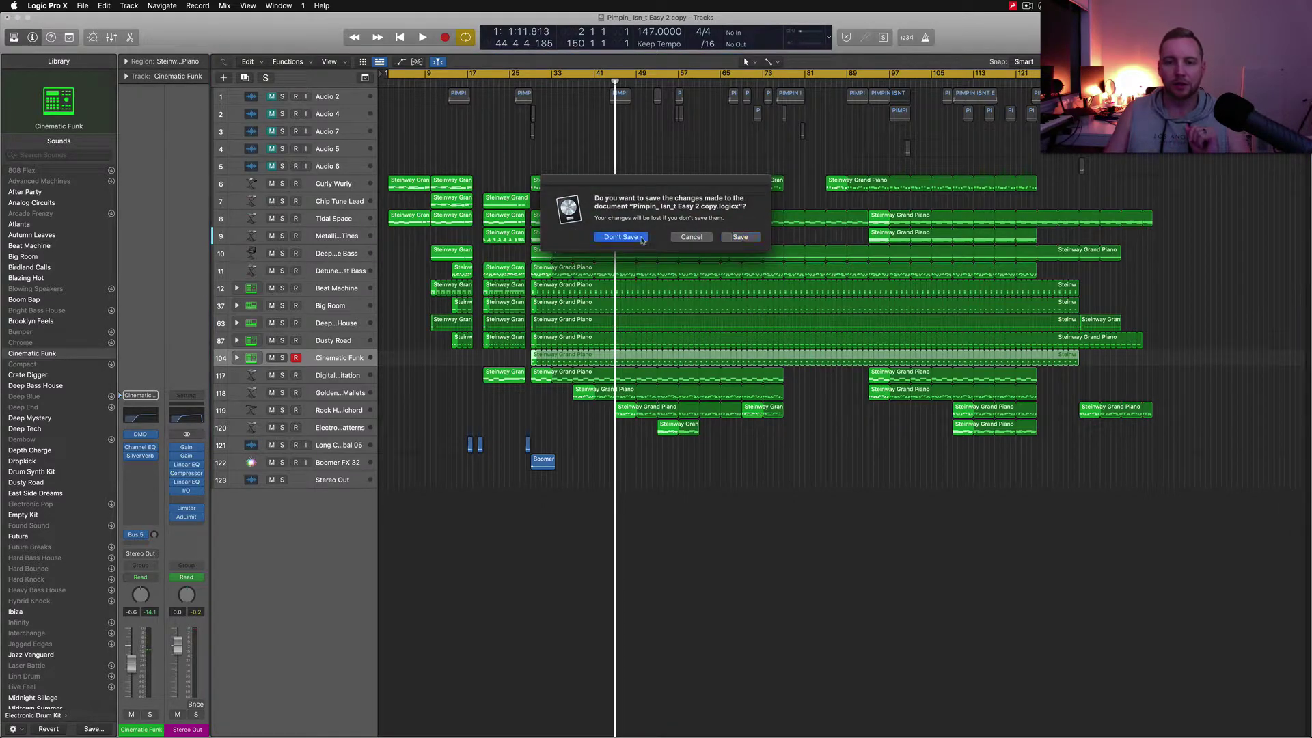
click(620, 237)
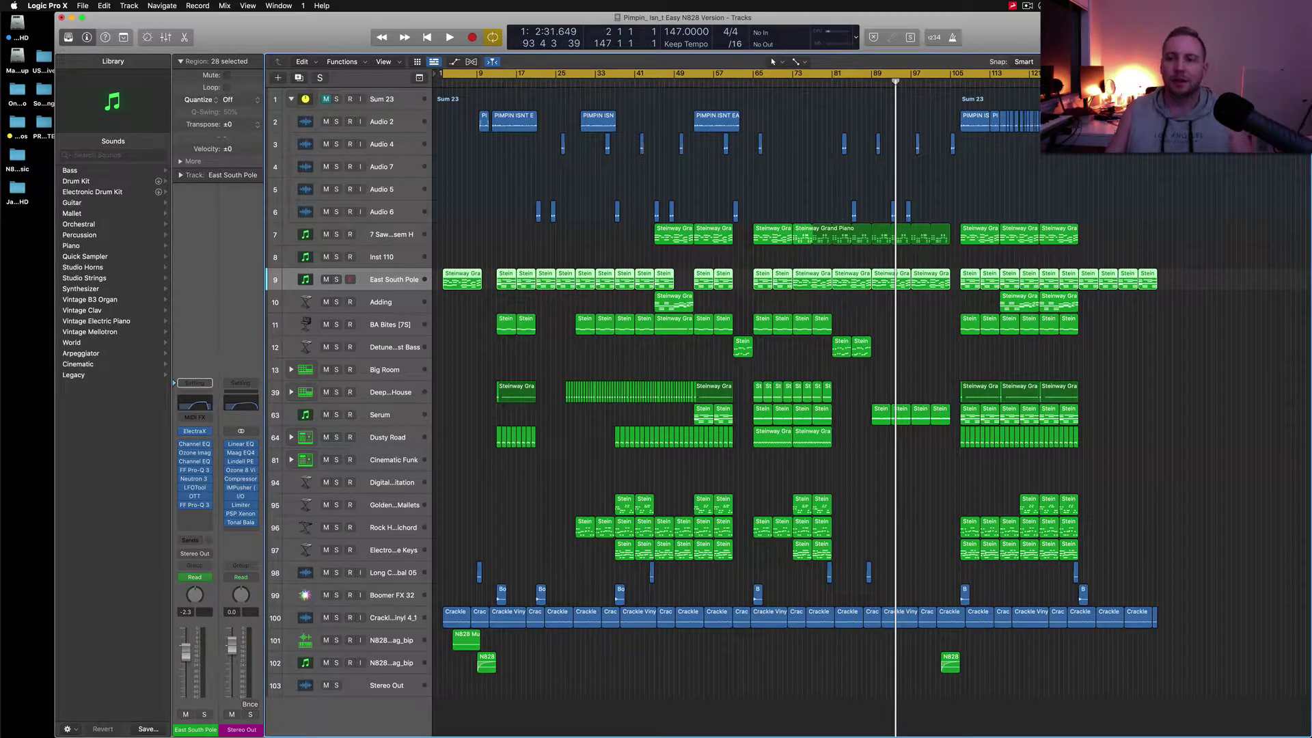
- Play the N828 Version arrangement from about bar 11 to listen through its first sections
click(463, 81)
click(443, 81)
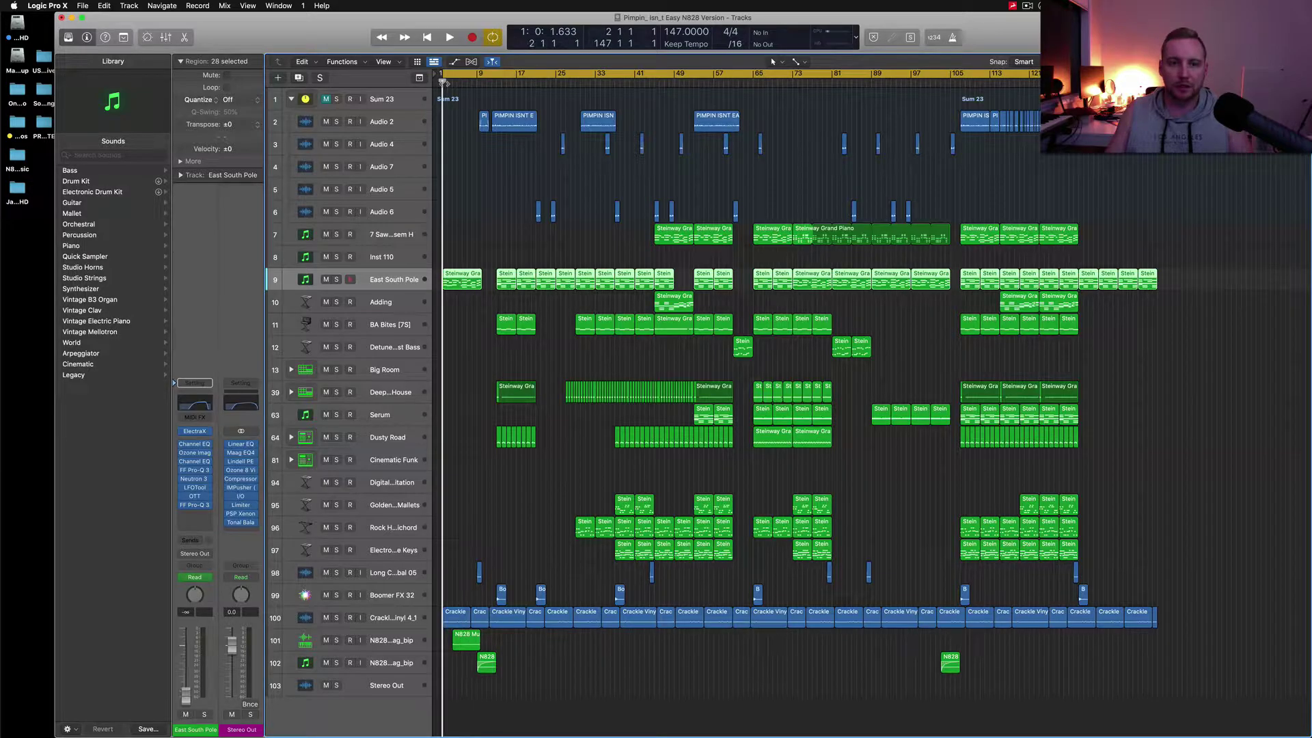
click(492, 81)
key(space)
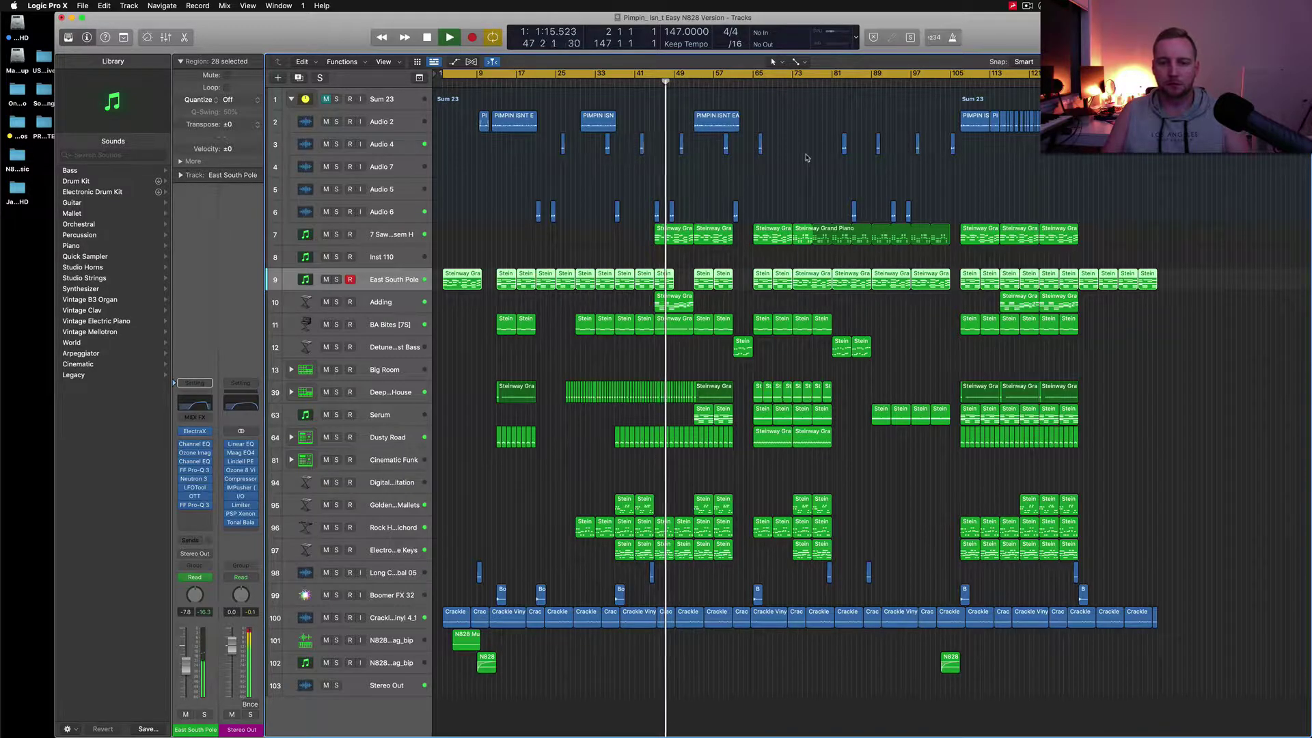
key(space)
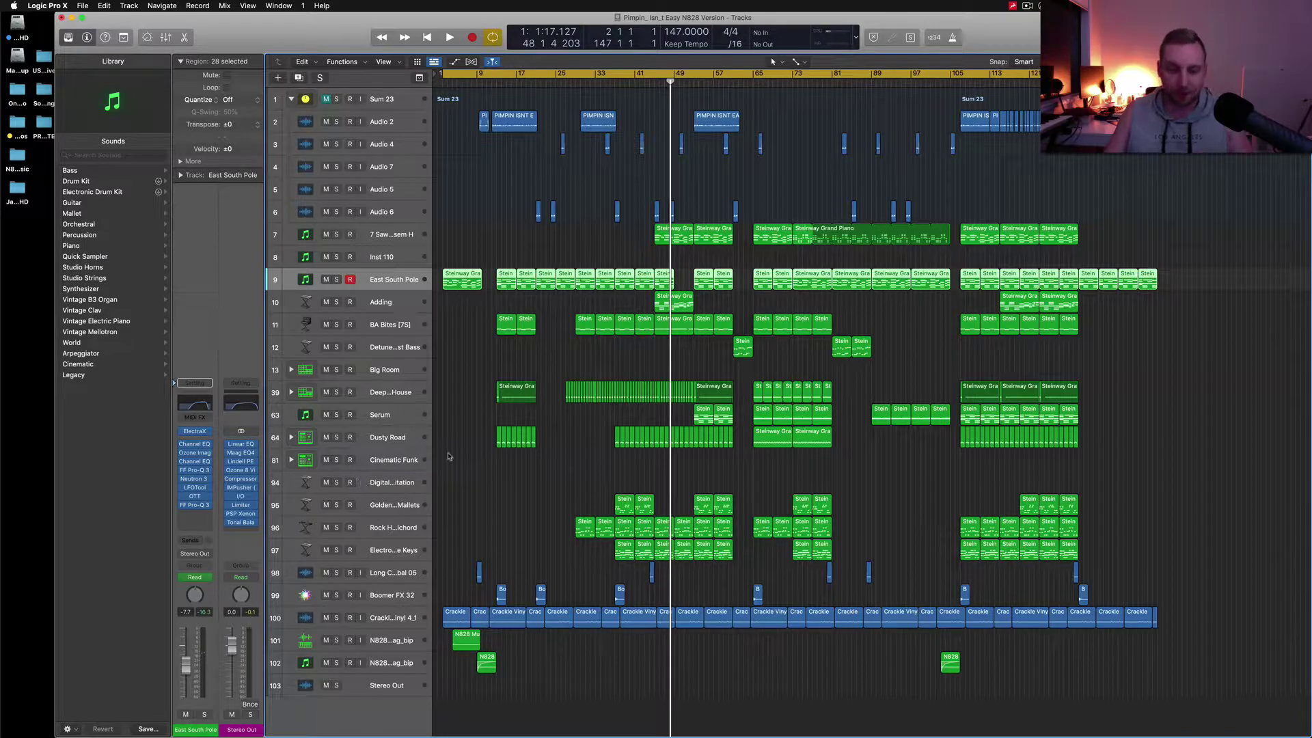
- Show the mixer, look through the plug-ins and levels on all channel strips, and hide it again
key(x)
scroll(709, 377, left, 2)
scroll(709, 376, right, 3)
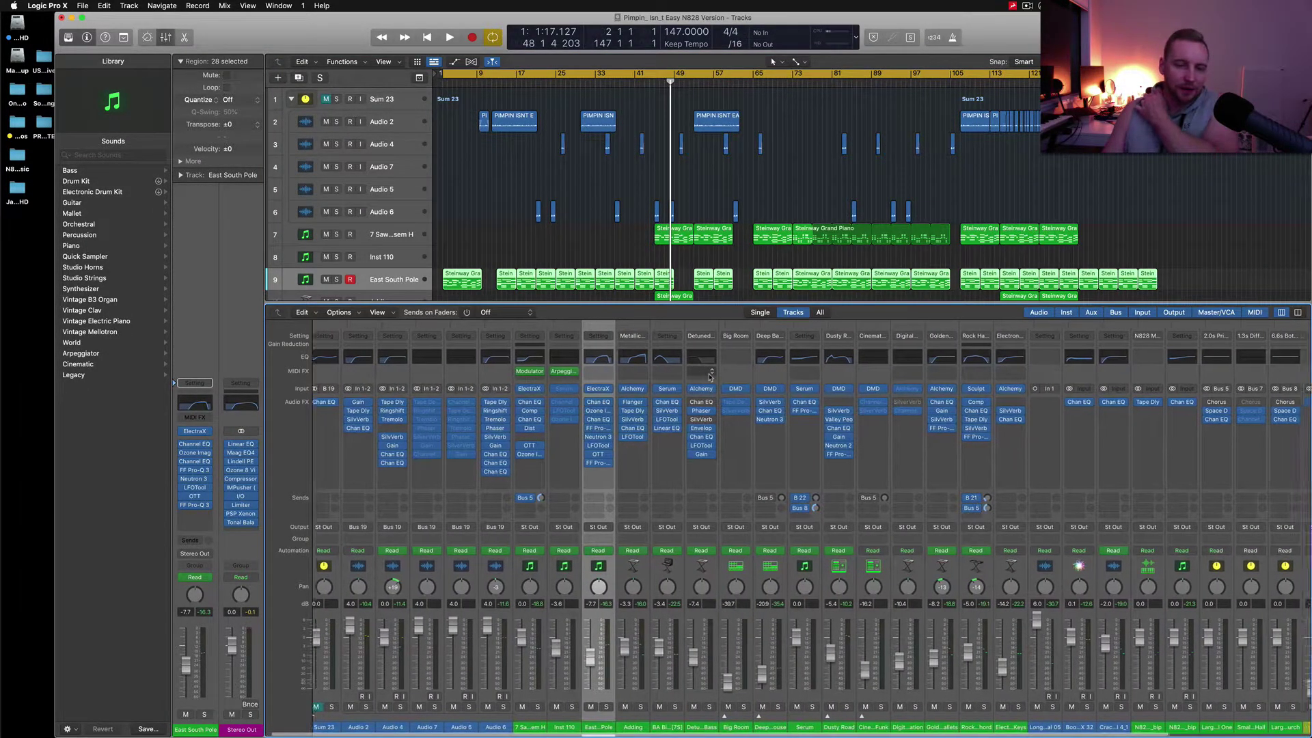
scroll(709, 377, right, 5)
scroll(709, 377, left, 1)
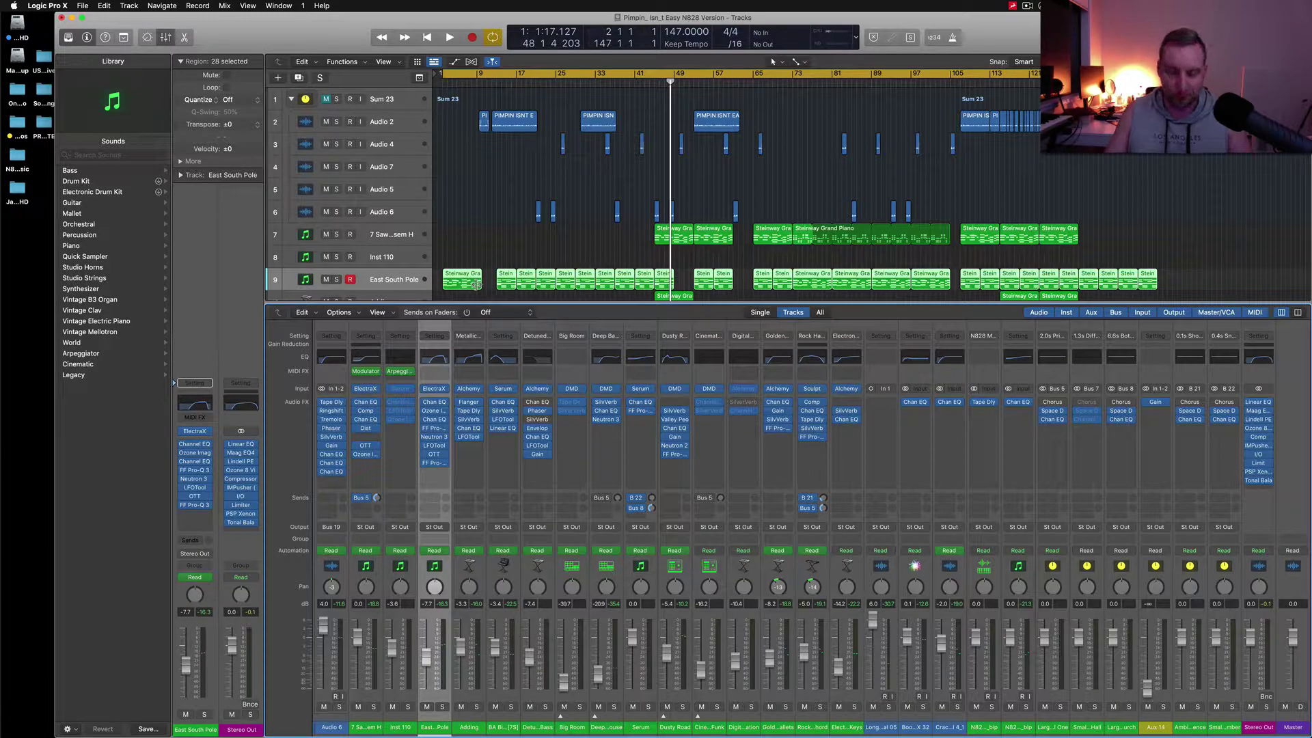
key(x)
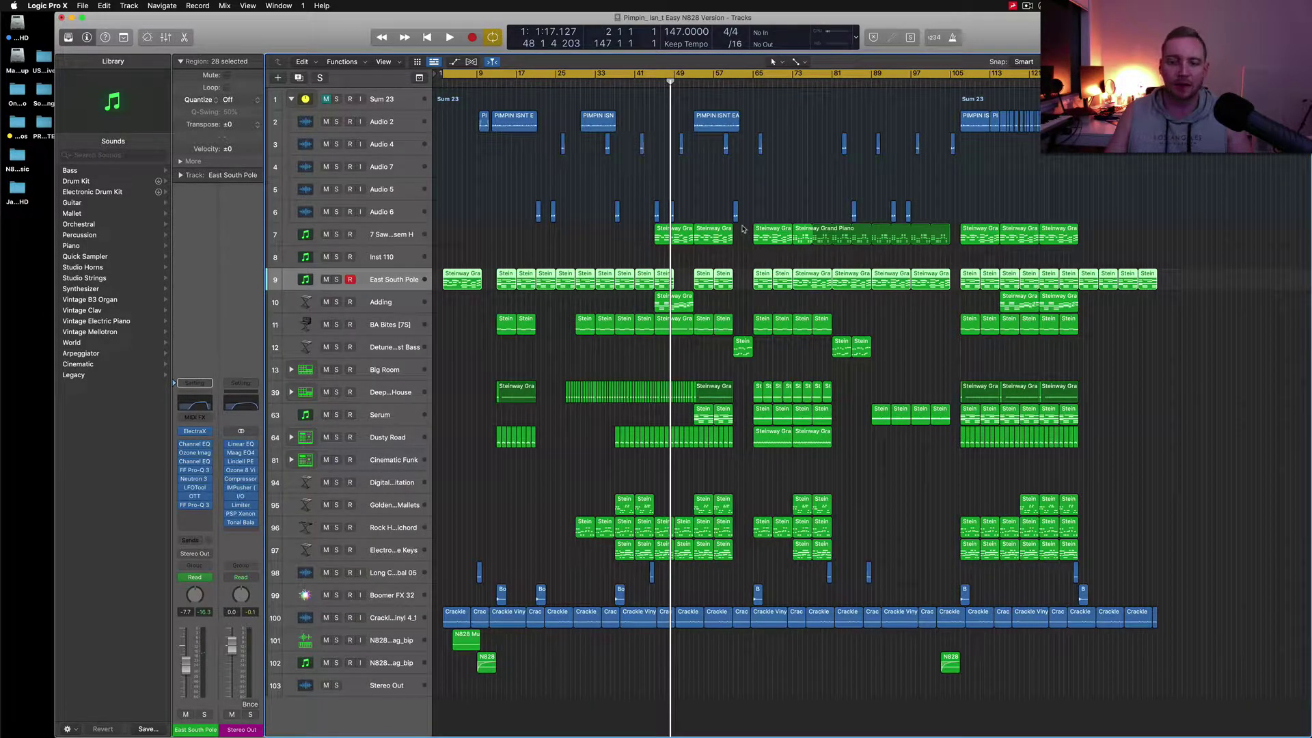
- Return the playhead to the beginning of the song and open the ElectraX instrument on the East South Pole track
click(441, 80)
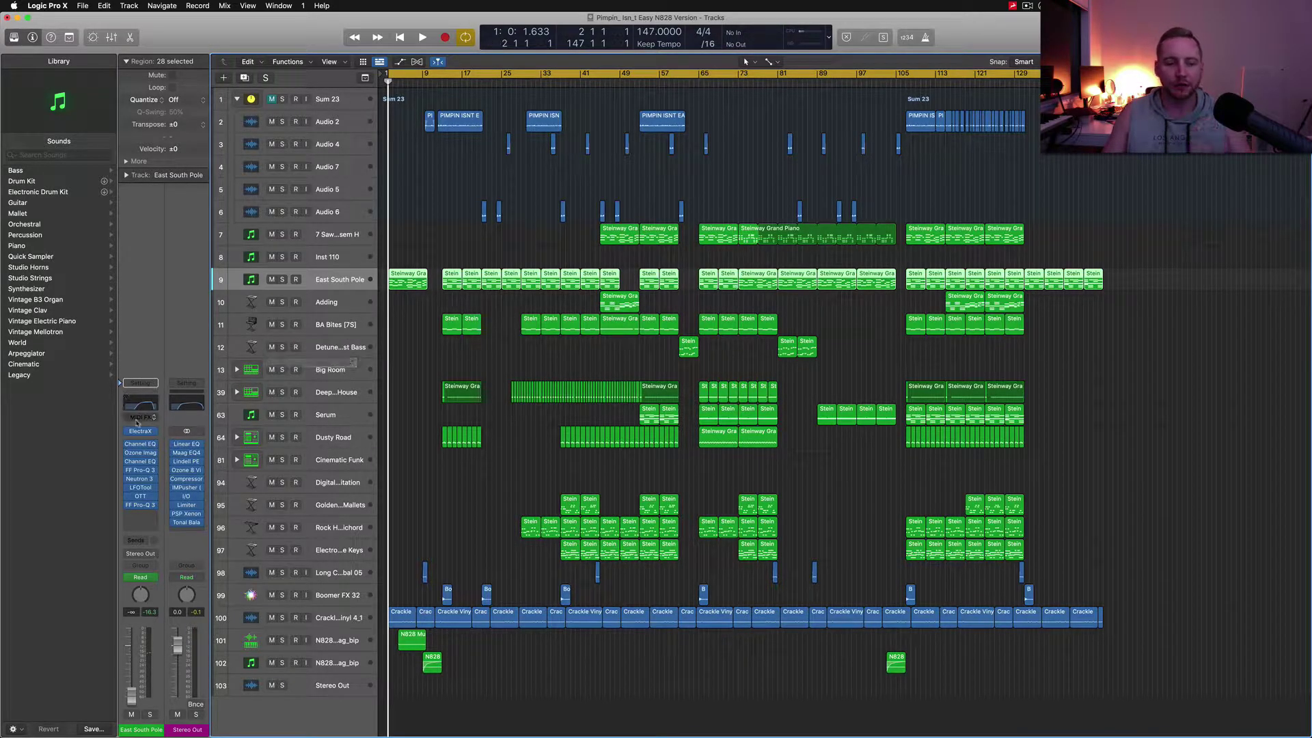
click(140, 430)
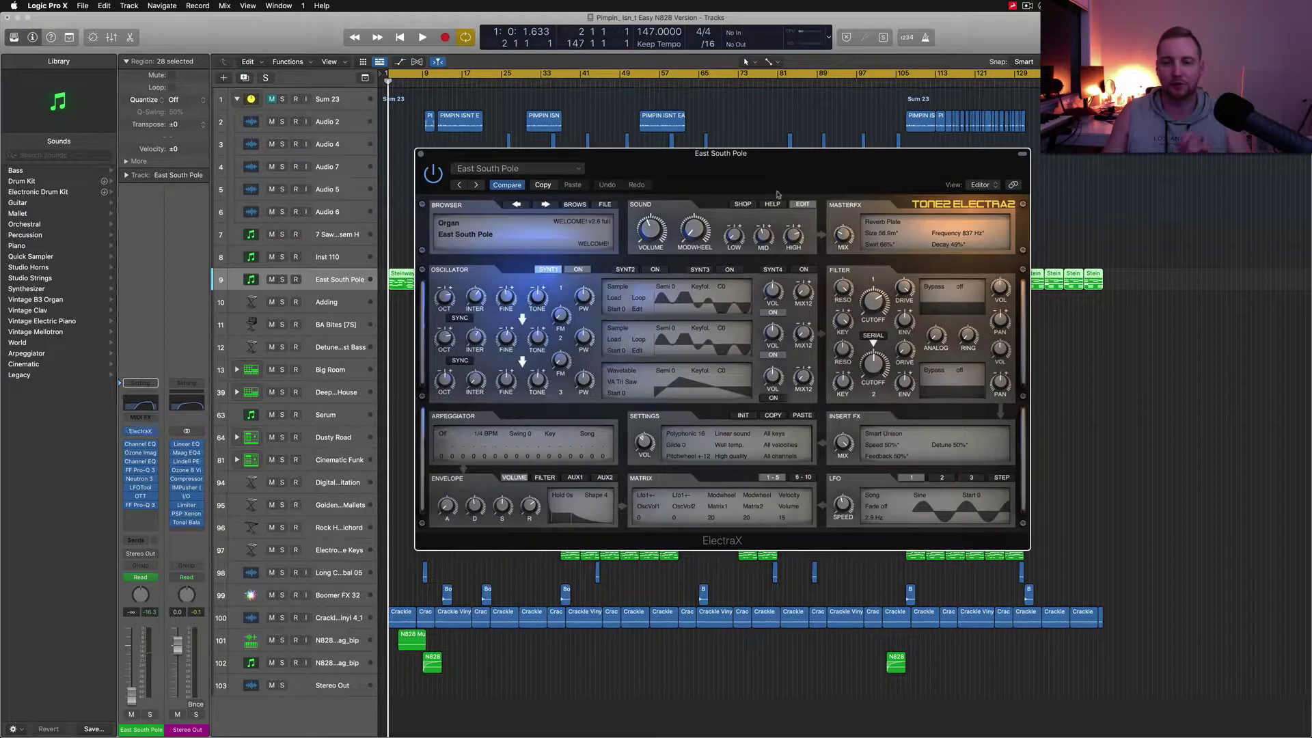
- Solo the East South Pole track and play its opening bars, moving the ElectraX window clear of the tracks
drag(760, 172, 767, 112)
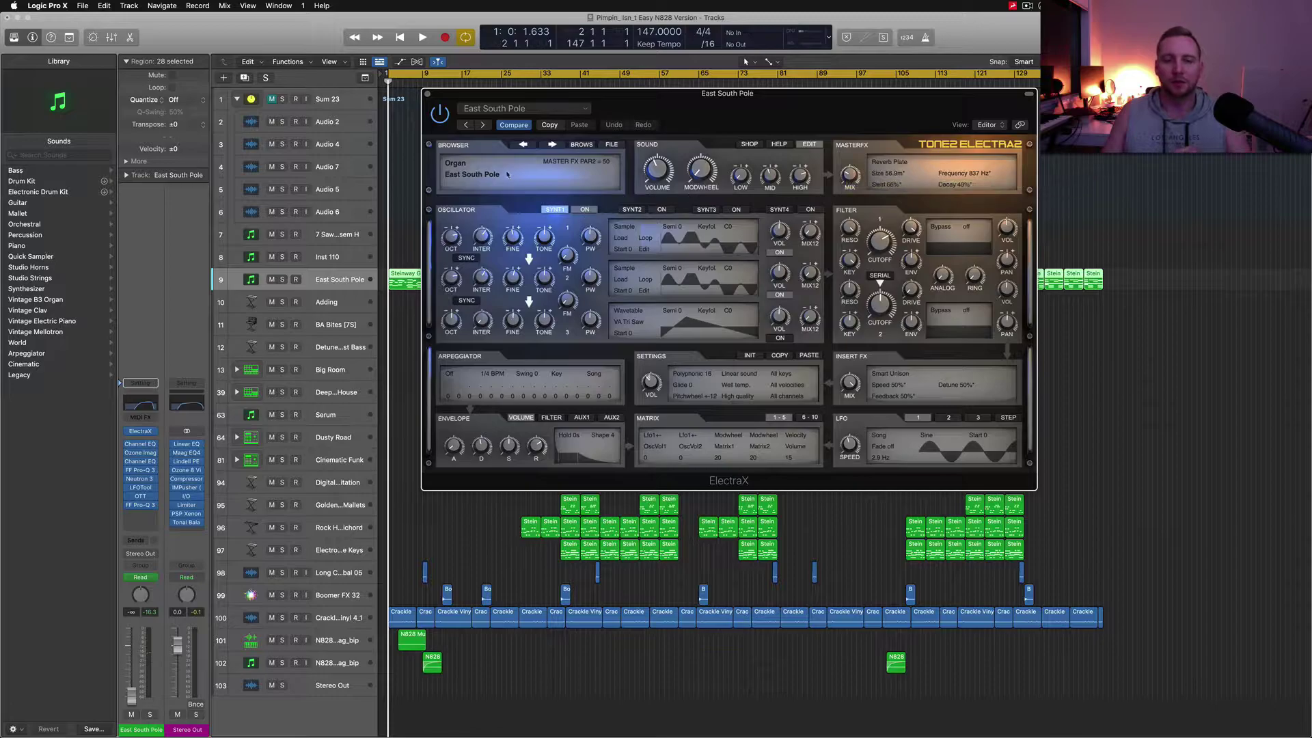
click(282, 279)
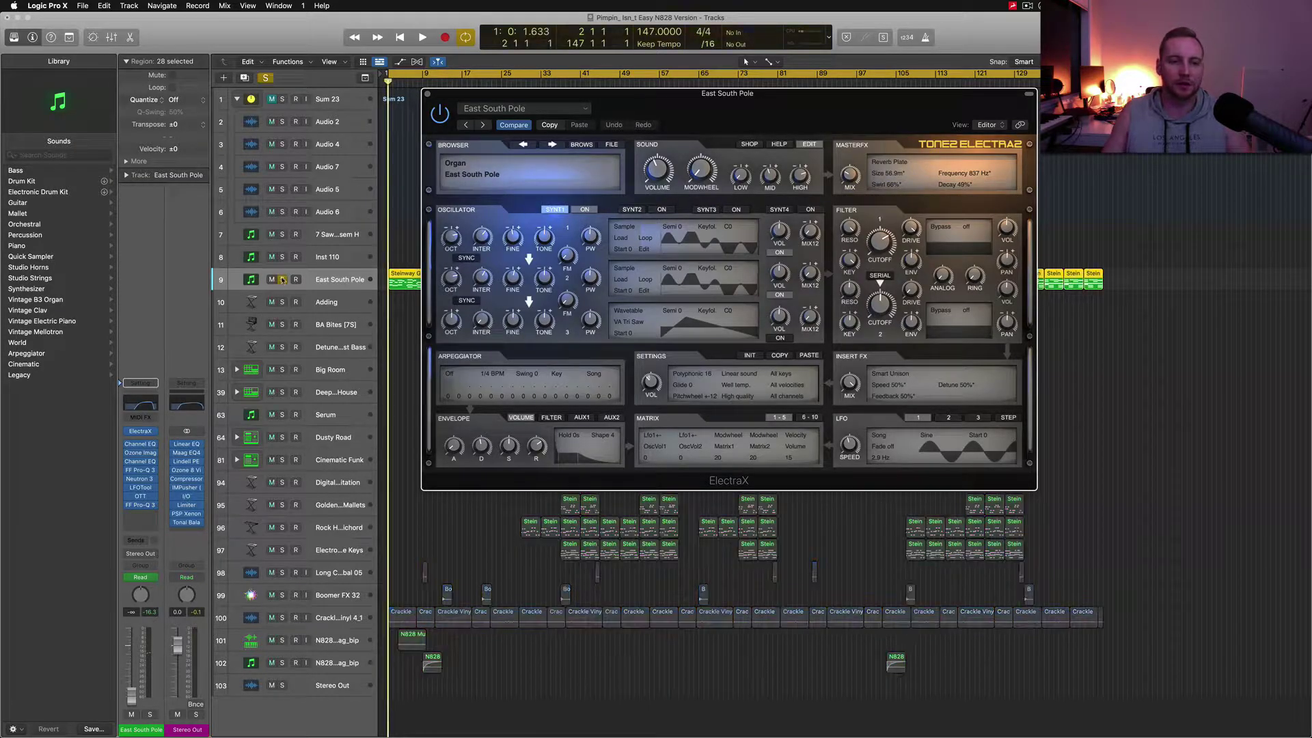
drag(696, 108, 777, 331)
key(space)
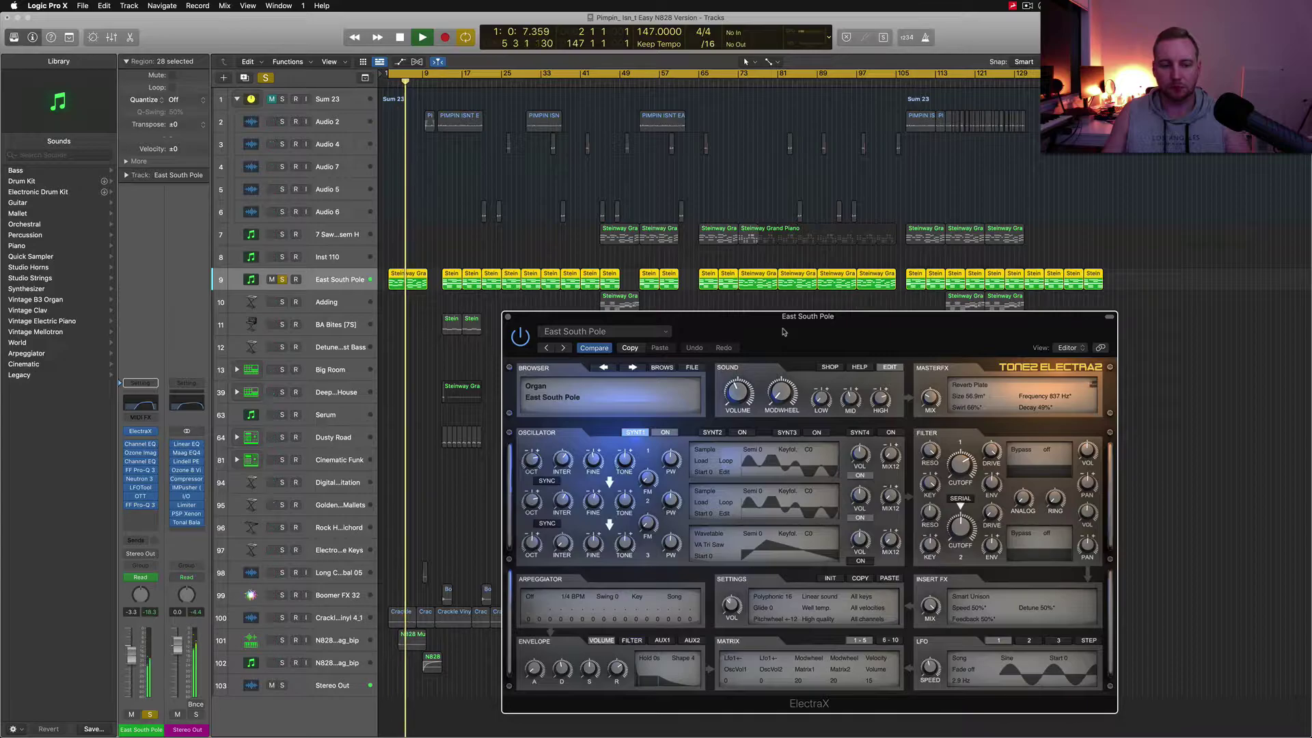
key(space)
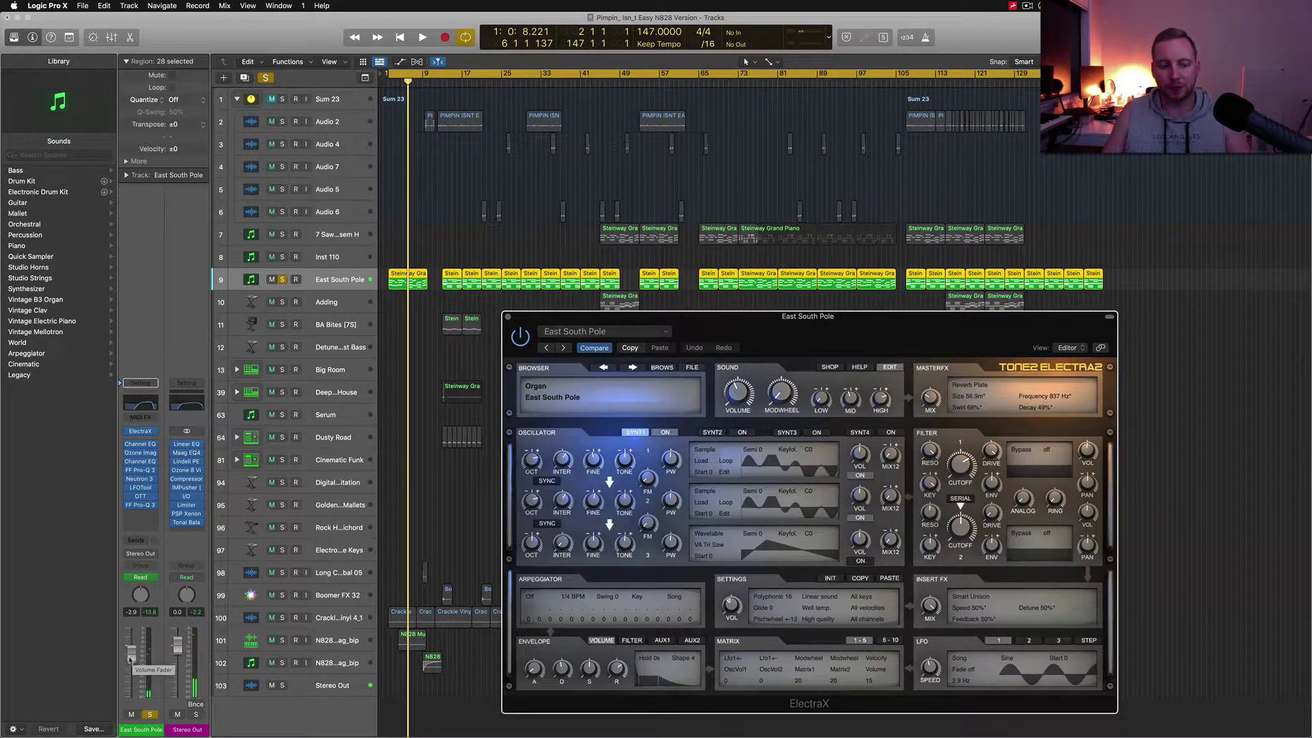
- Close the ElectraX window and examine the volume automation on the East South Pole track, including its level at bar 11
click(399, 62)
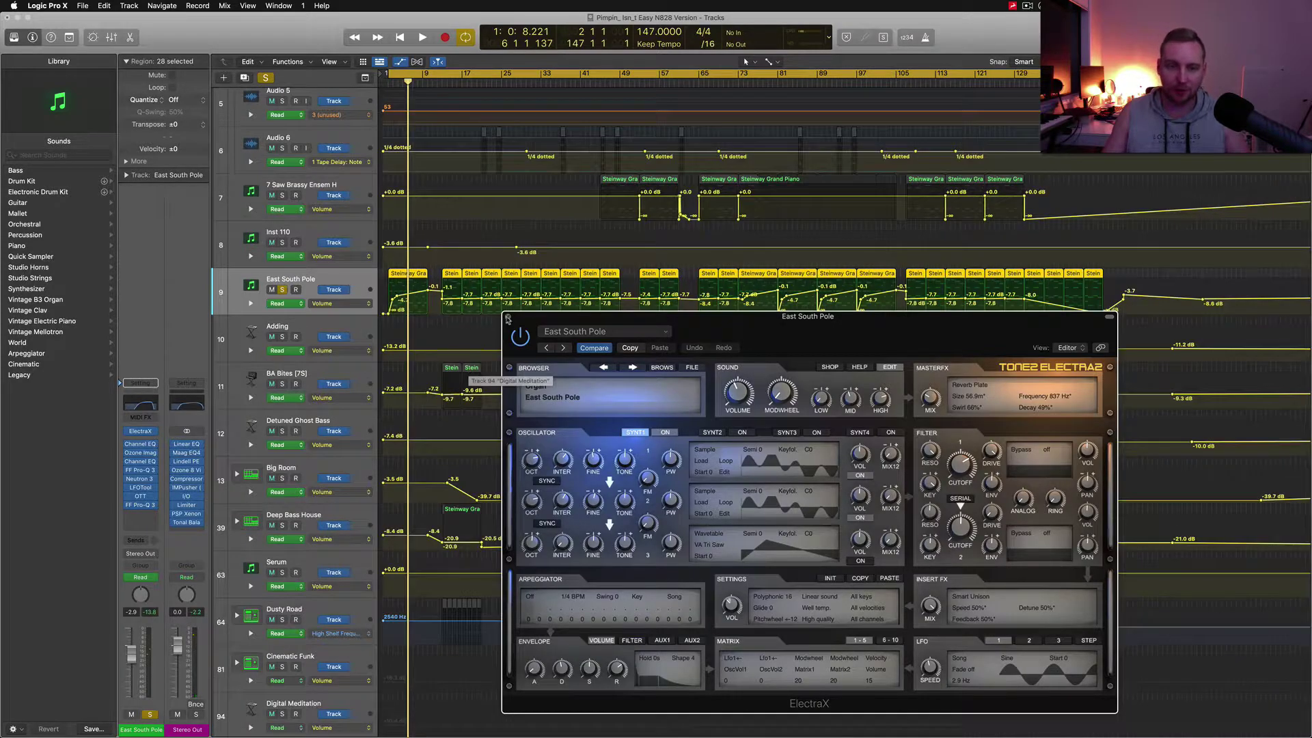
click(507, 318)
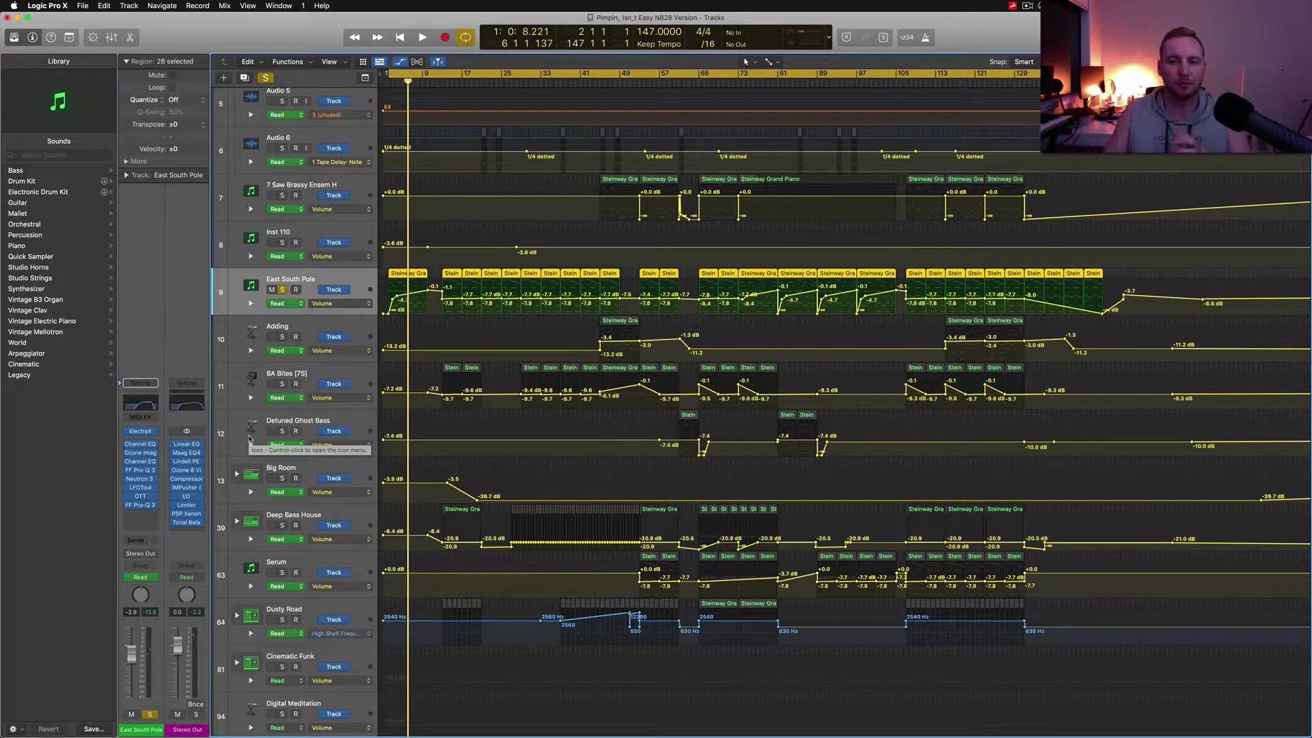
click(433, 83)
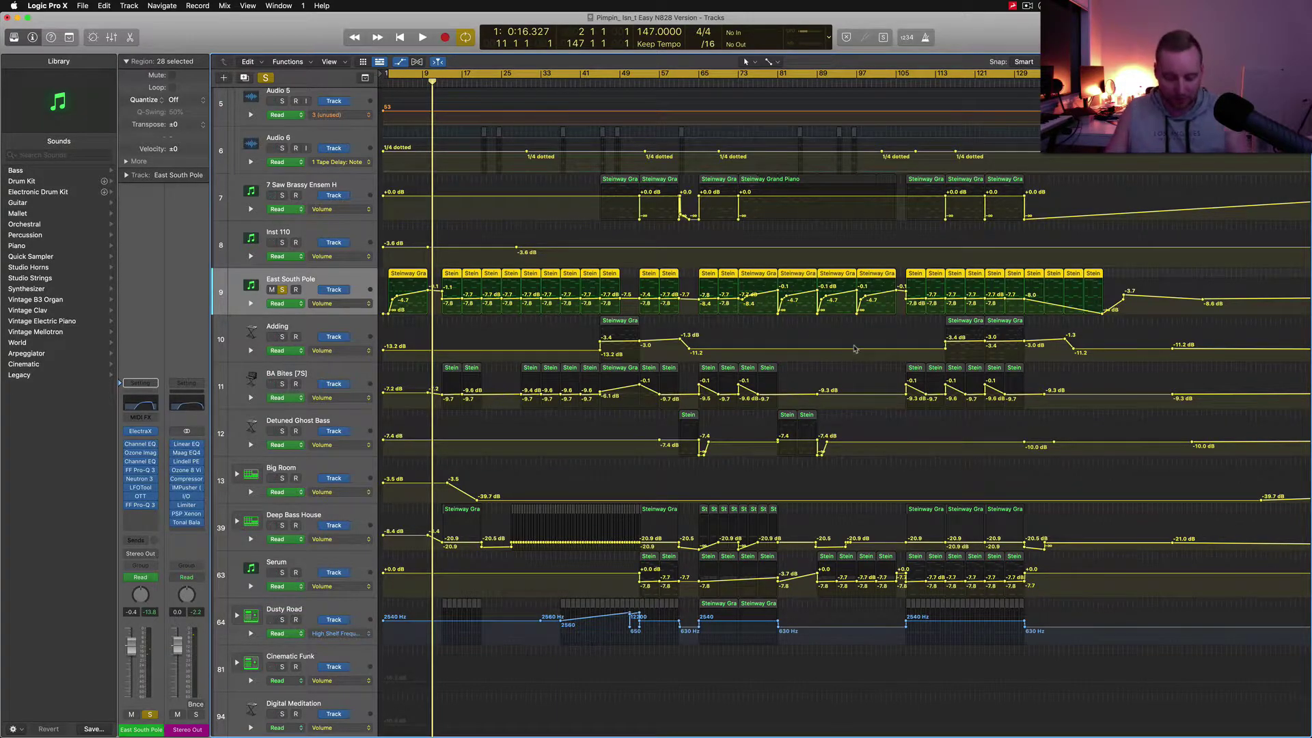
key(a)
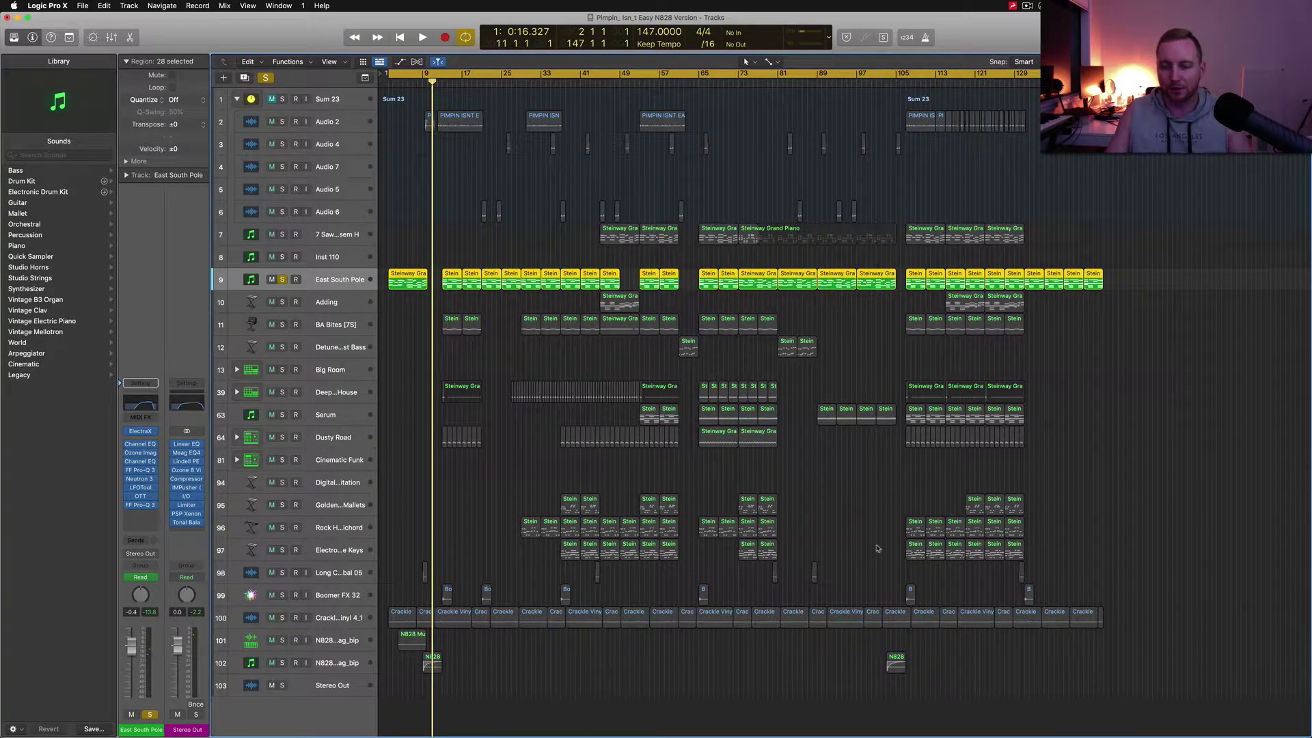
key(a)
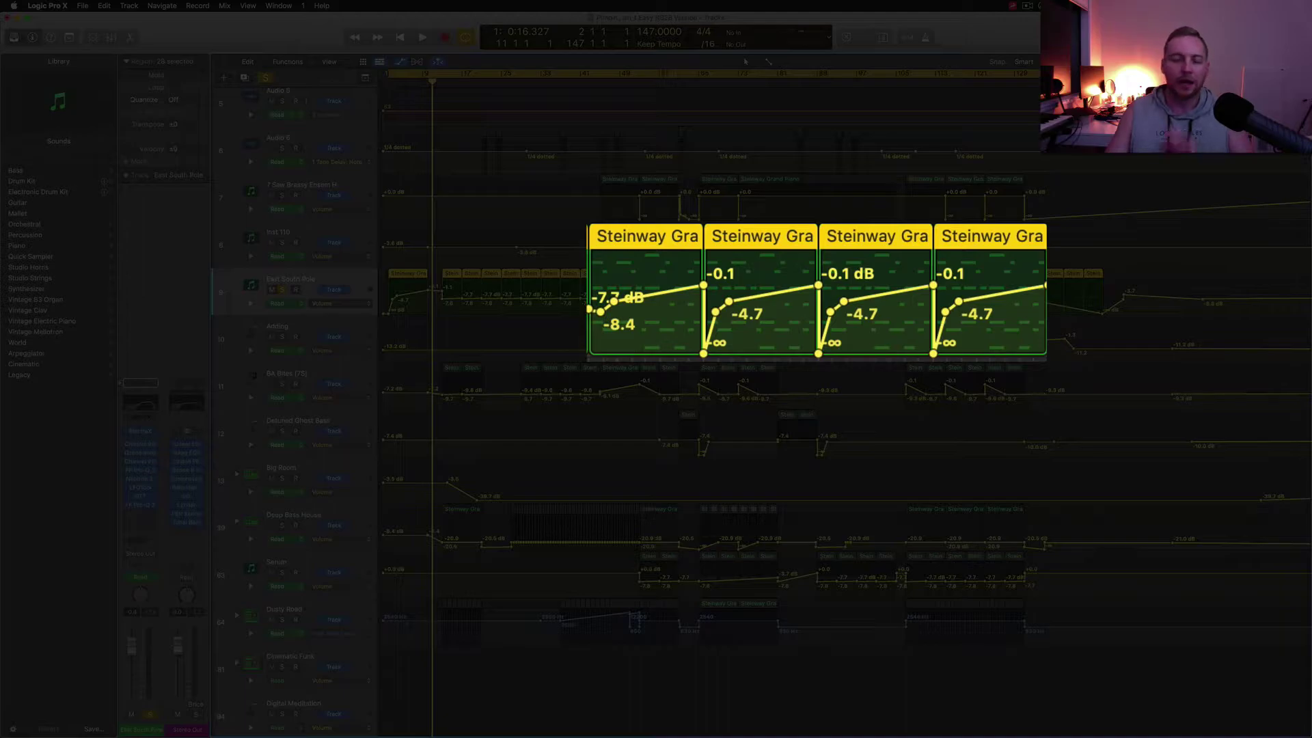
key(a)
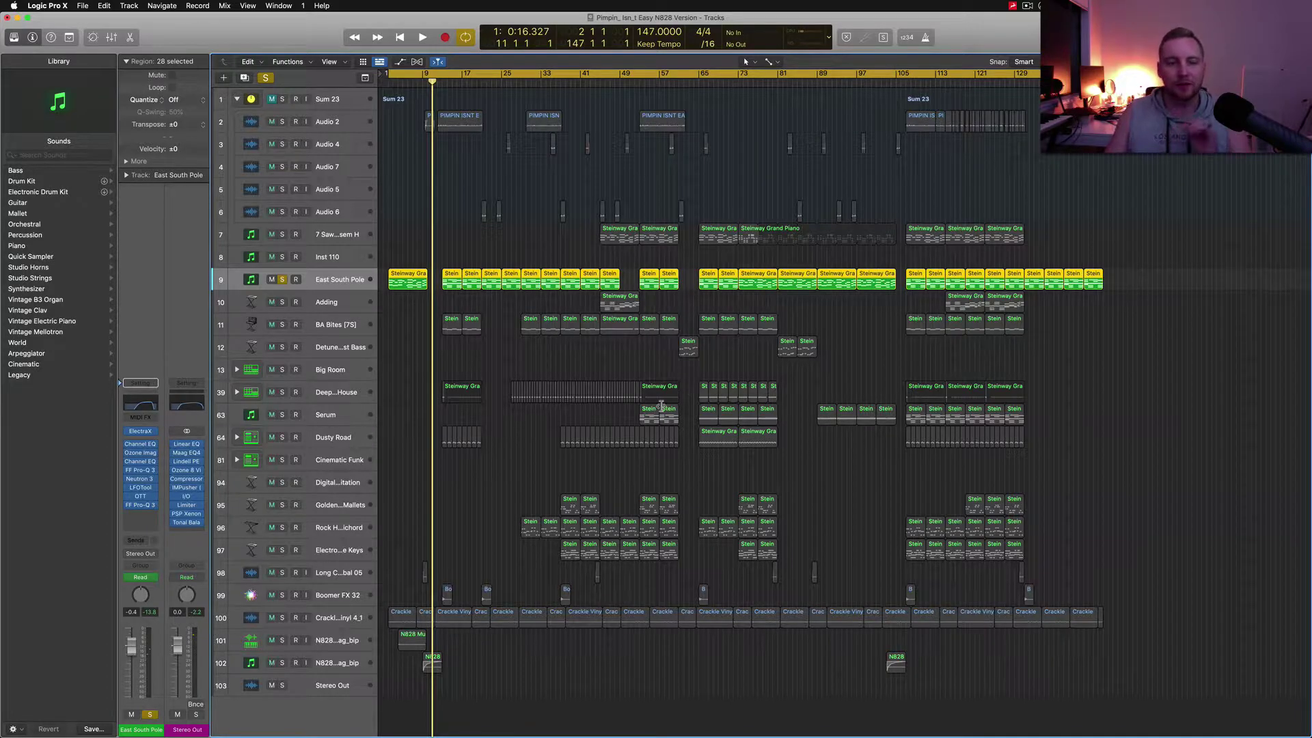
- Play the soloed East South Pole track from about bar 81 and follow its volume automation, then hide the automation
click(779, 75)
key(space)
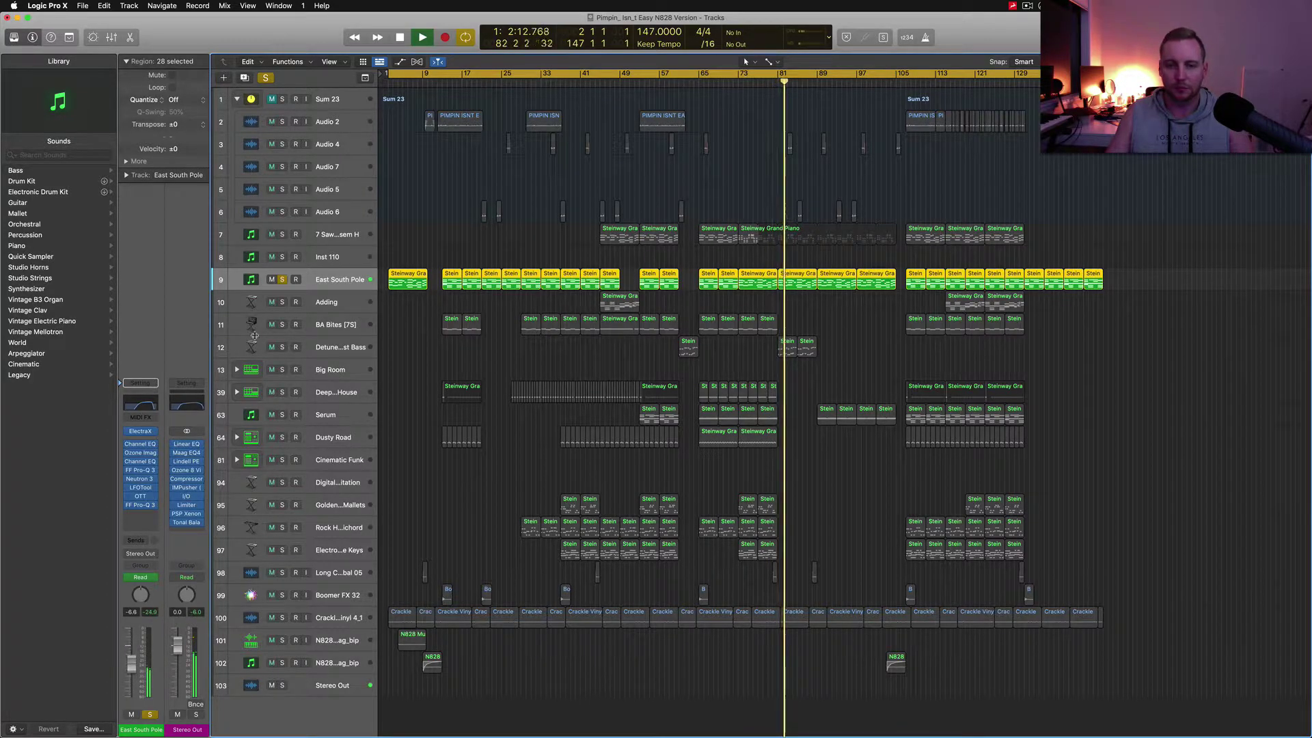
key(a)
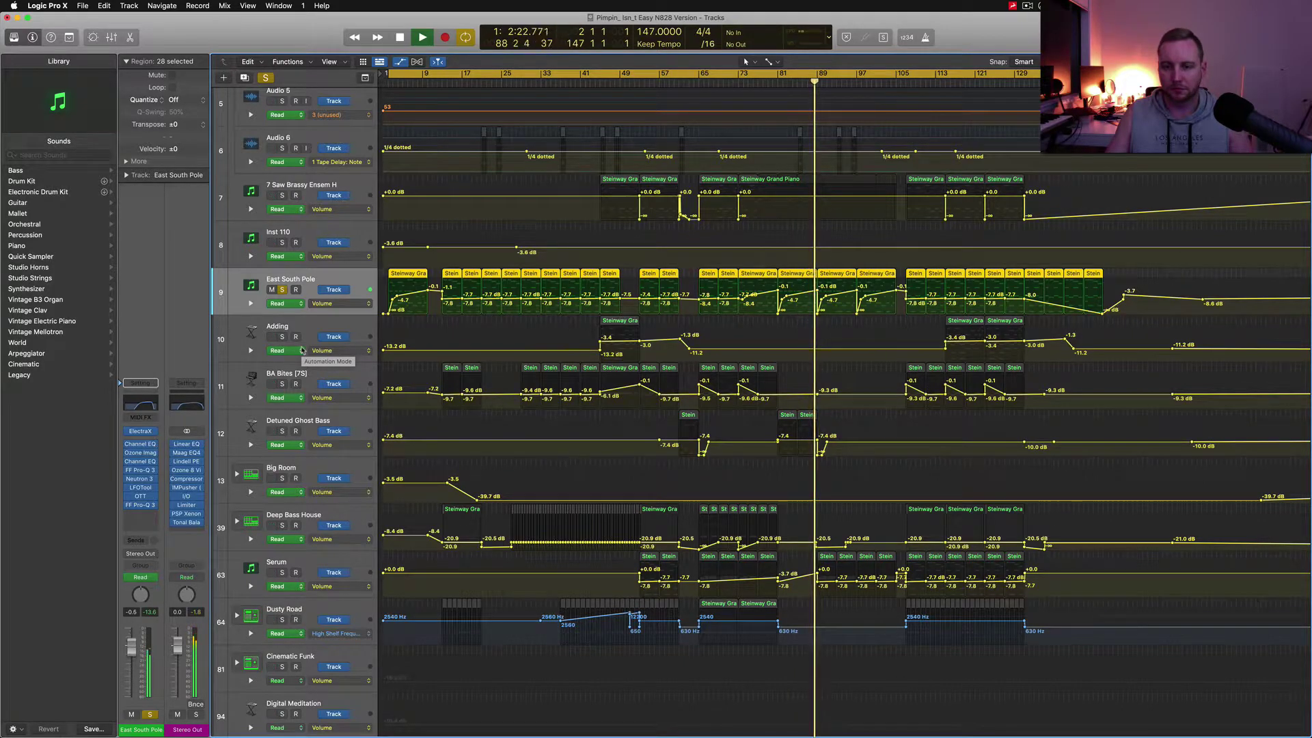
key(space)
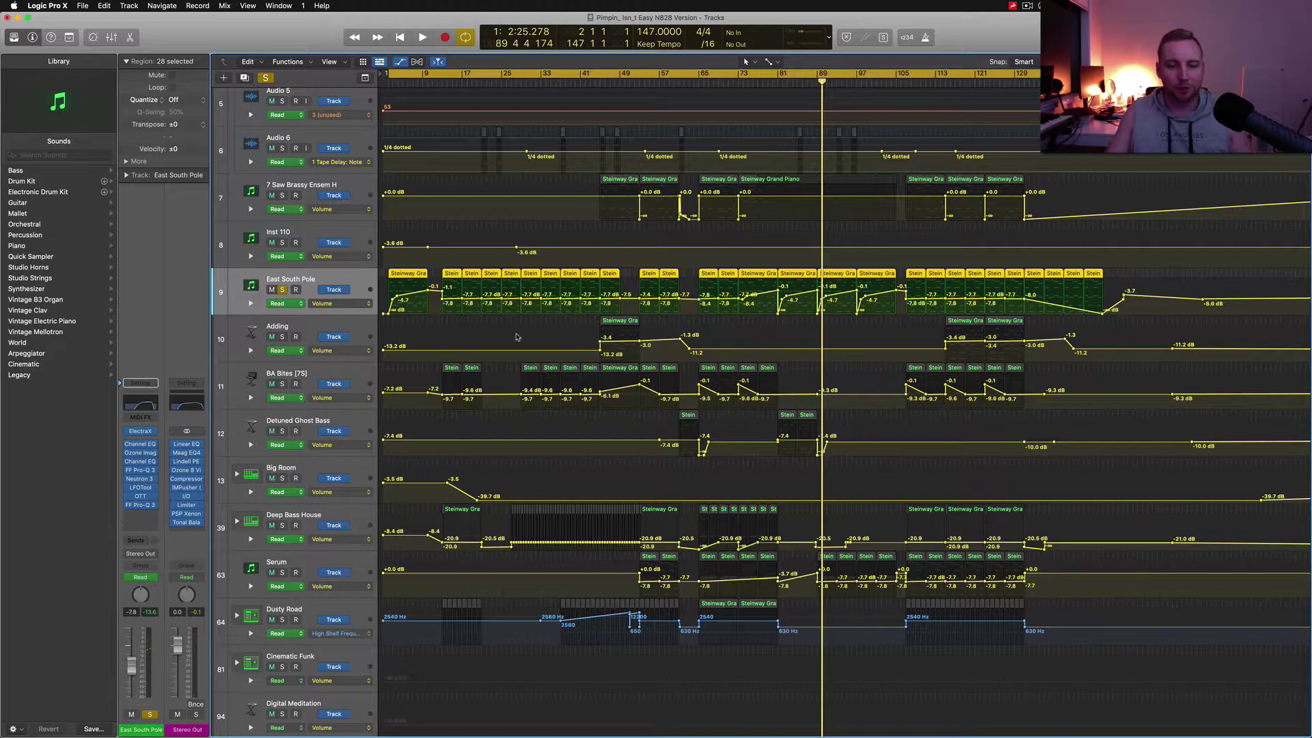
scroll(437, 410, up, 1)
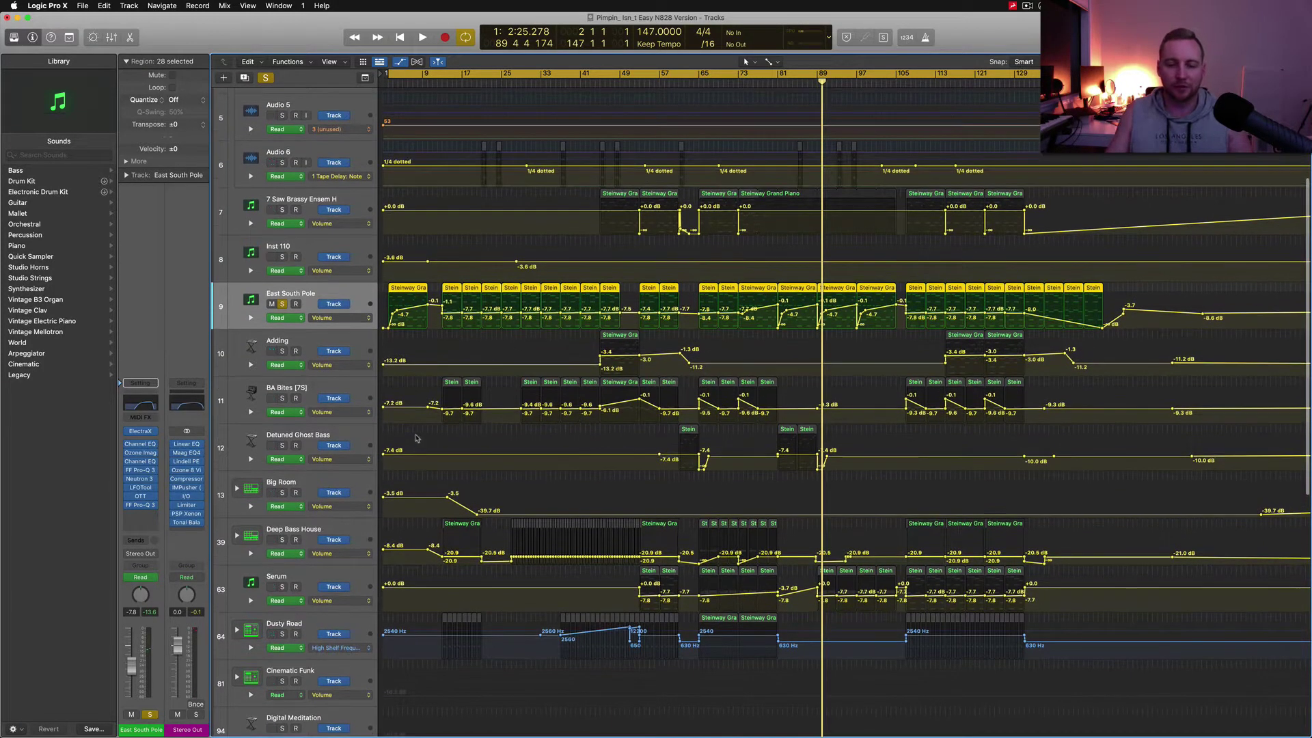
key(a)
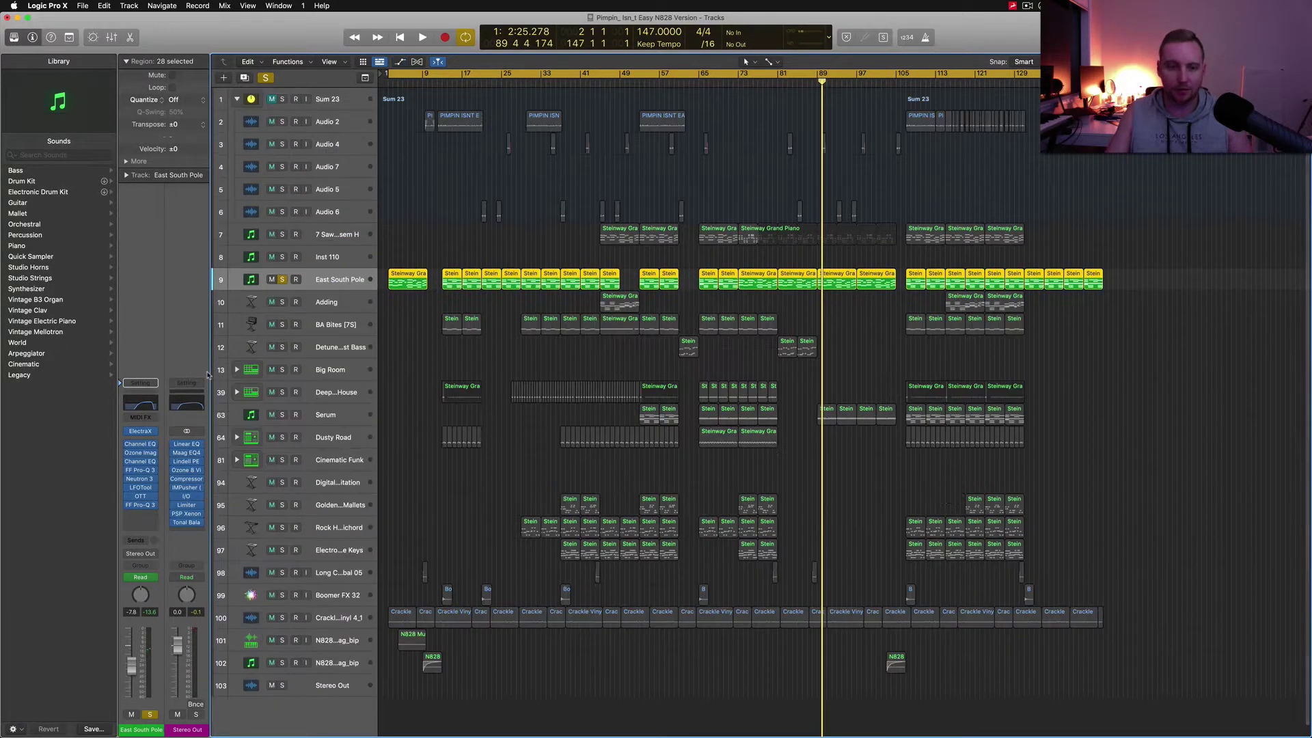
- Solo the tracks from Adding through Serum as well as the vinyl crackle track, and deselect all regions
drag(282, 301, 287, 427)
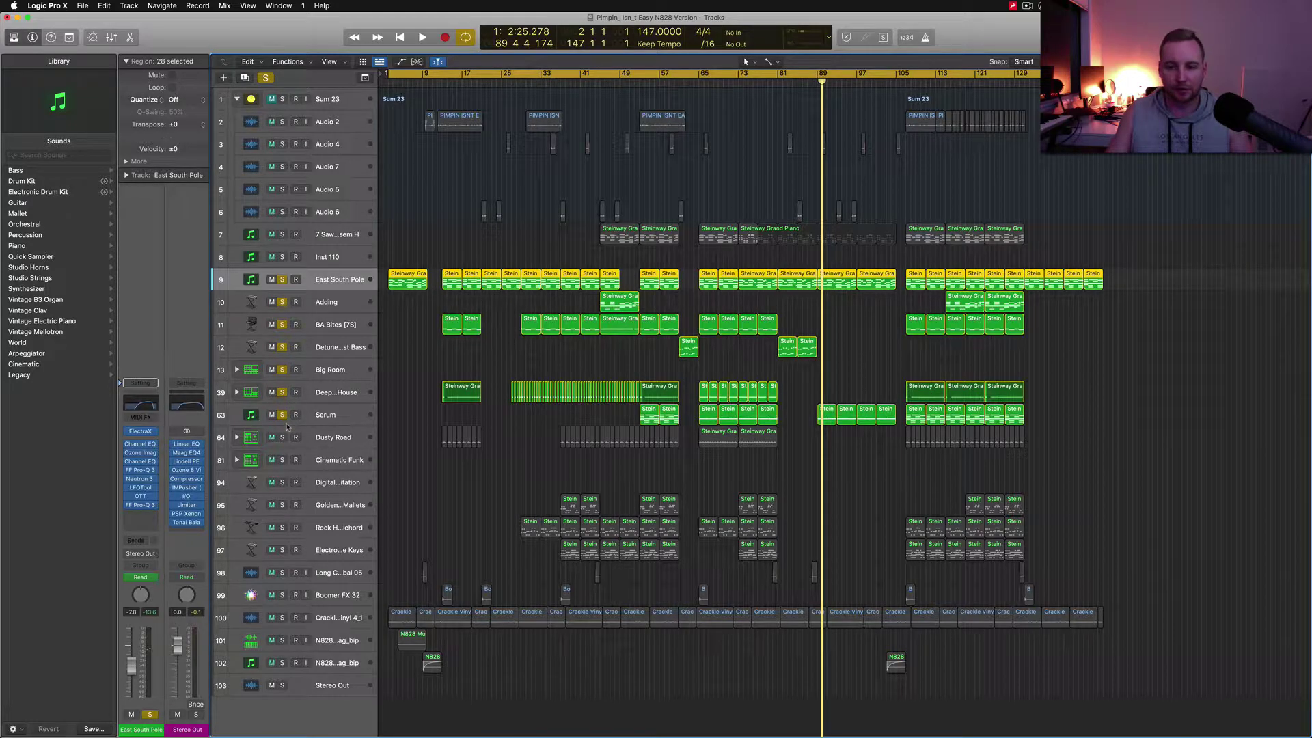
click(283, 619)
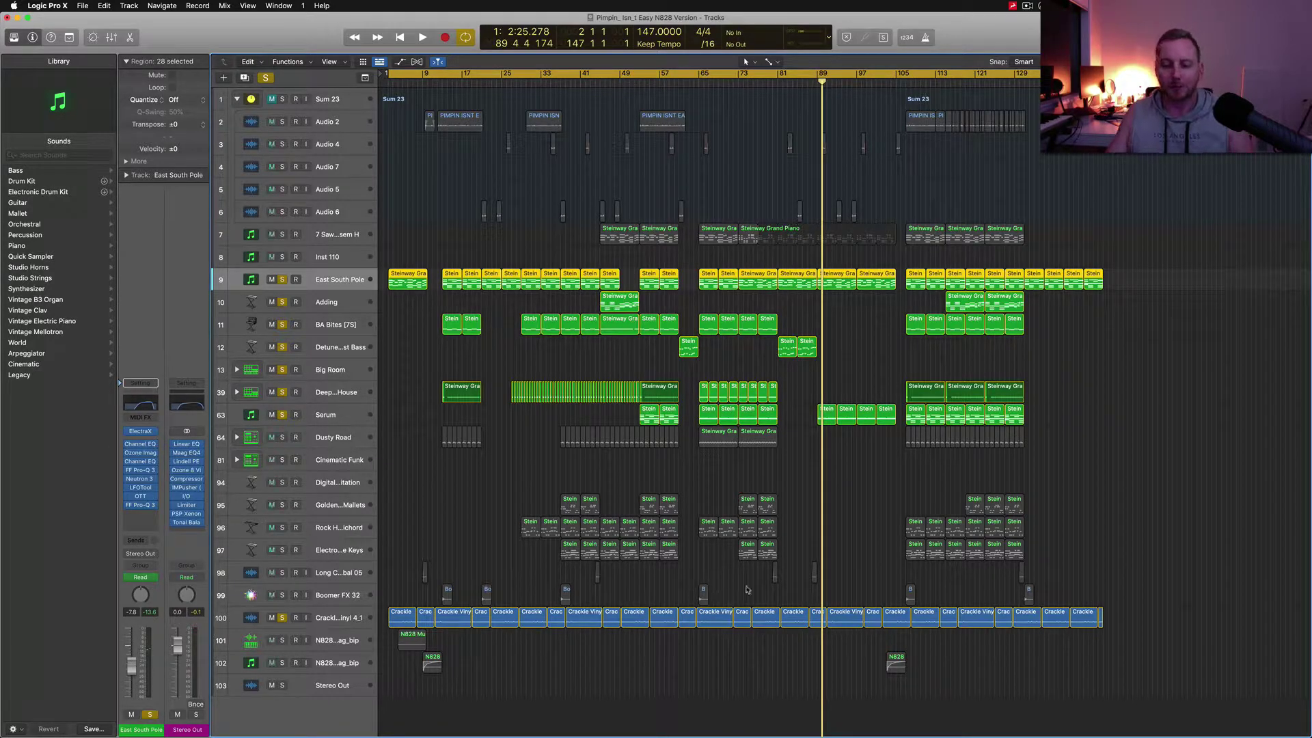
click(1160, 625)
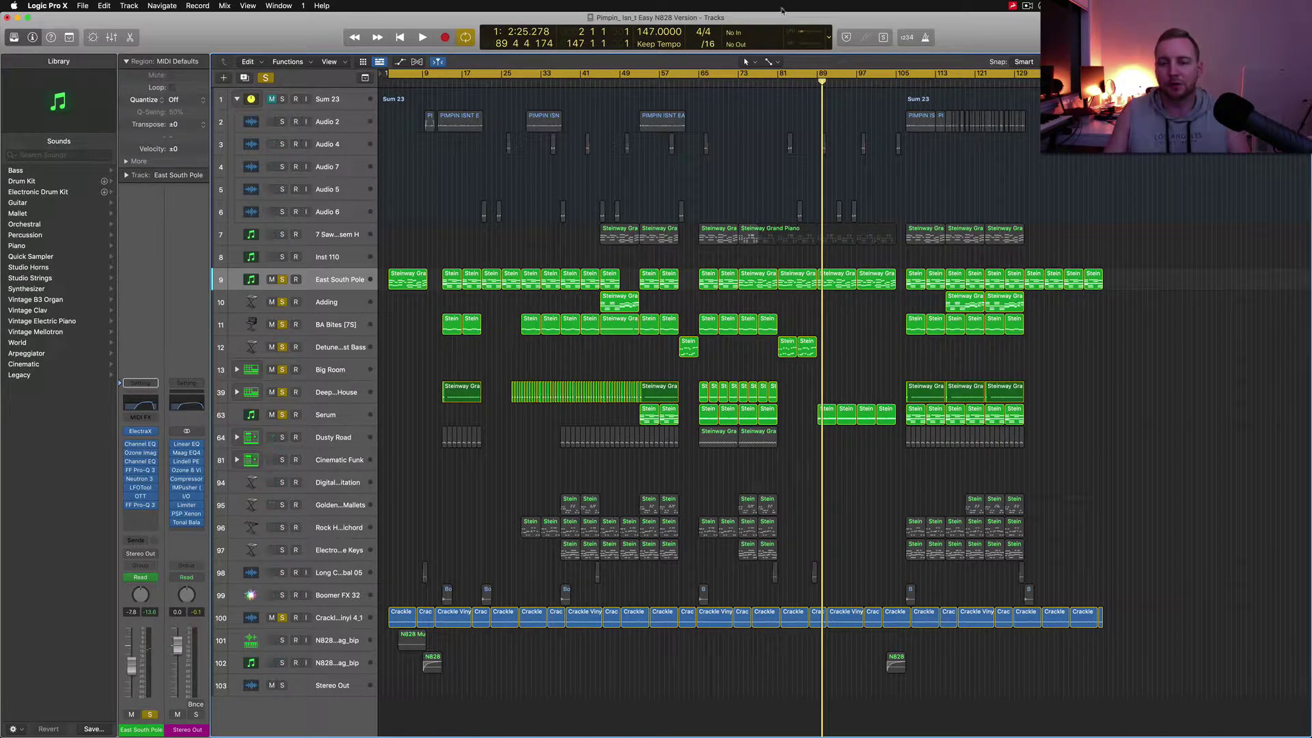
- Play the soloed tracks from bar 81 to hear the breakdown
click(778, 83)
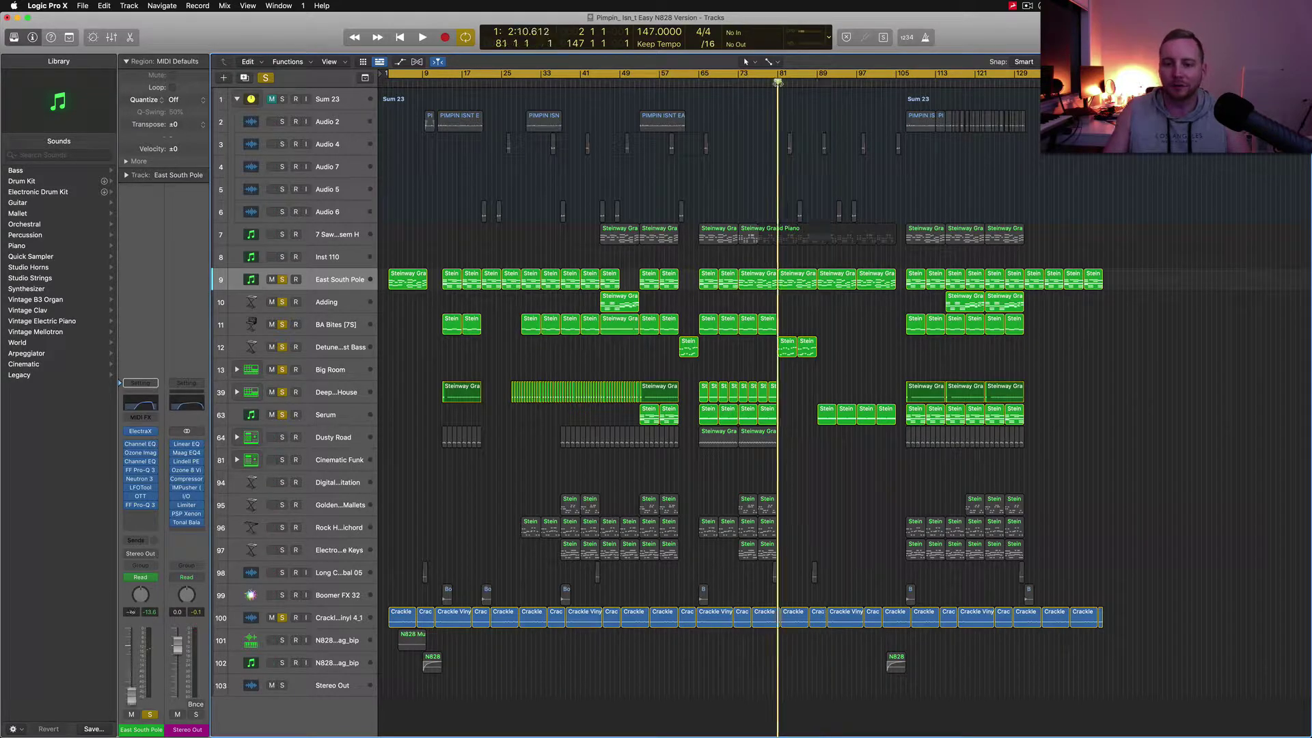
key(space)
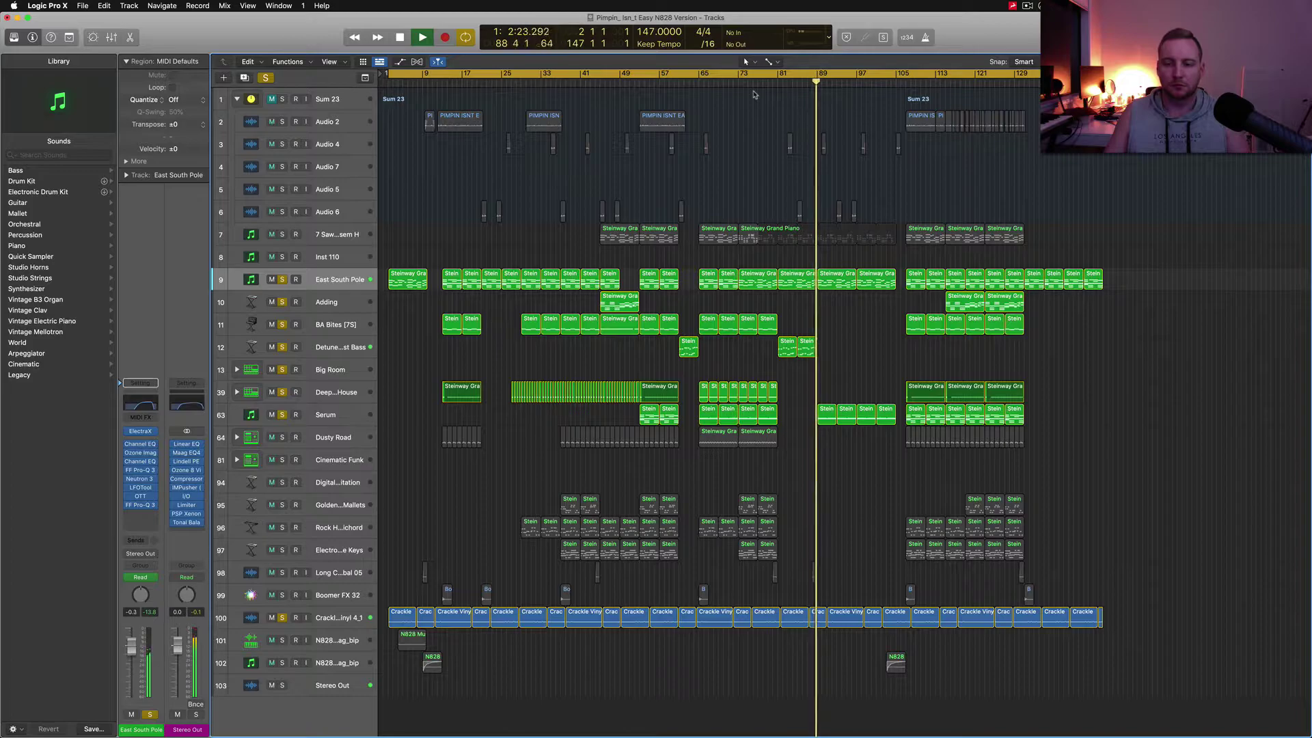
key(space)
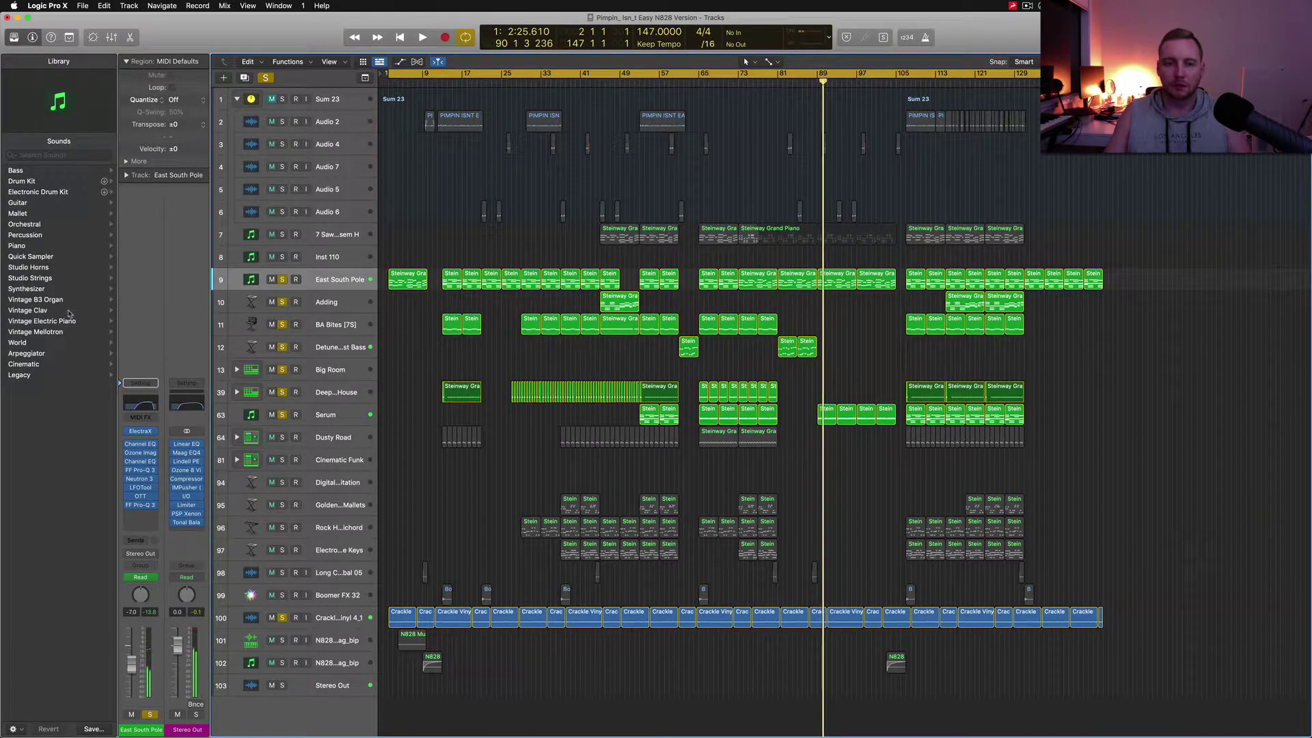
- Add the 7 Saw Brassy Ensemble and Inst 110 tracks to the solo group and start playback from bar 14
click(282, 234)
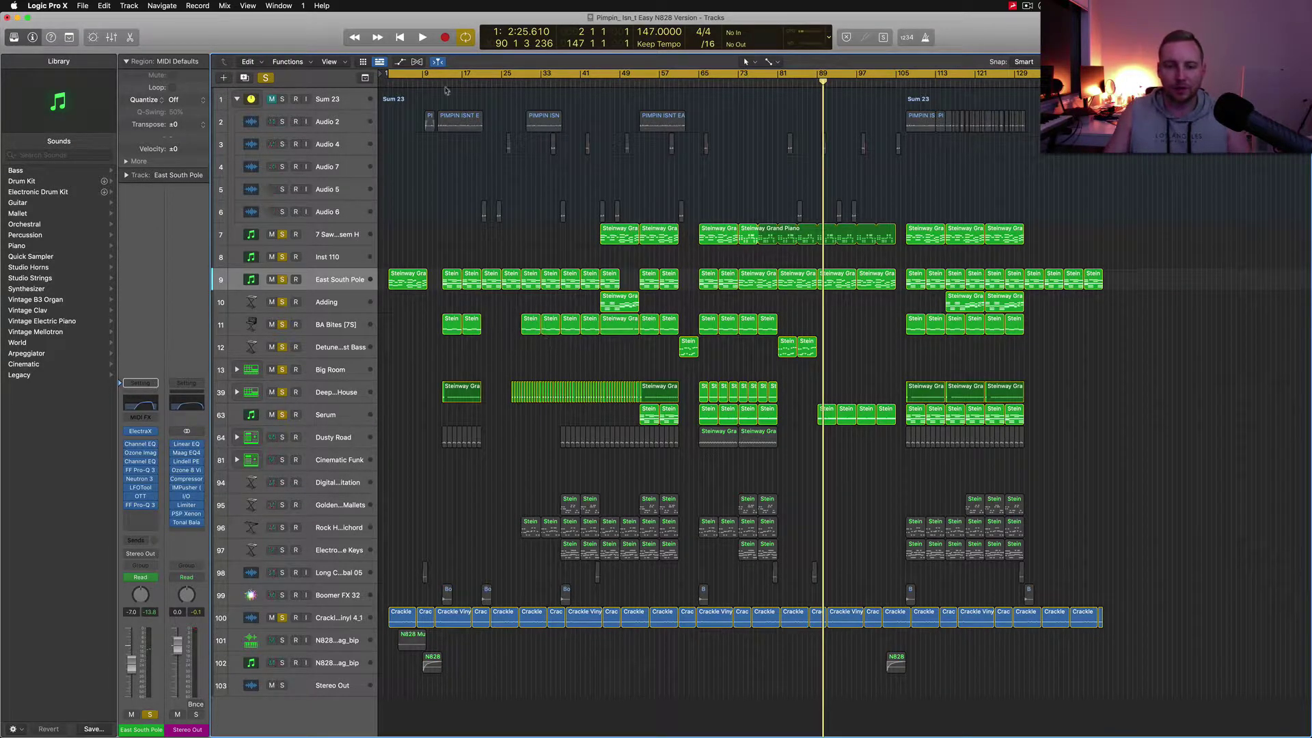
click(416, 81)
key(period)
key(period)
key(period)
key(period)
key(period)
key(period)
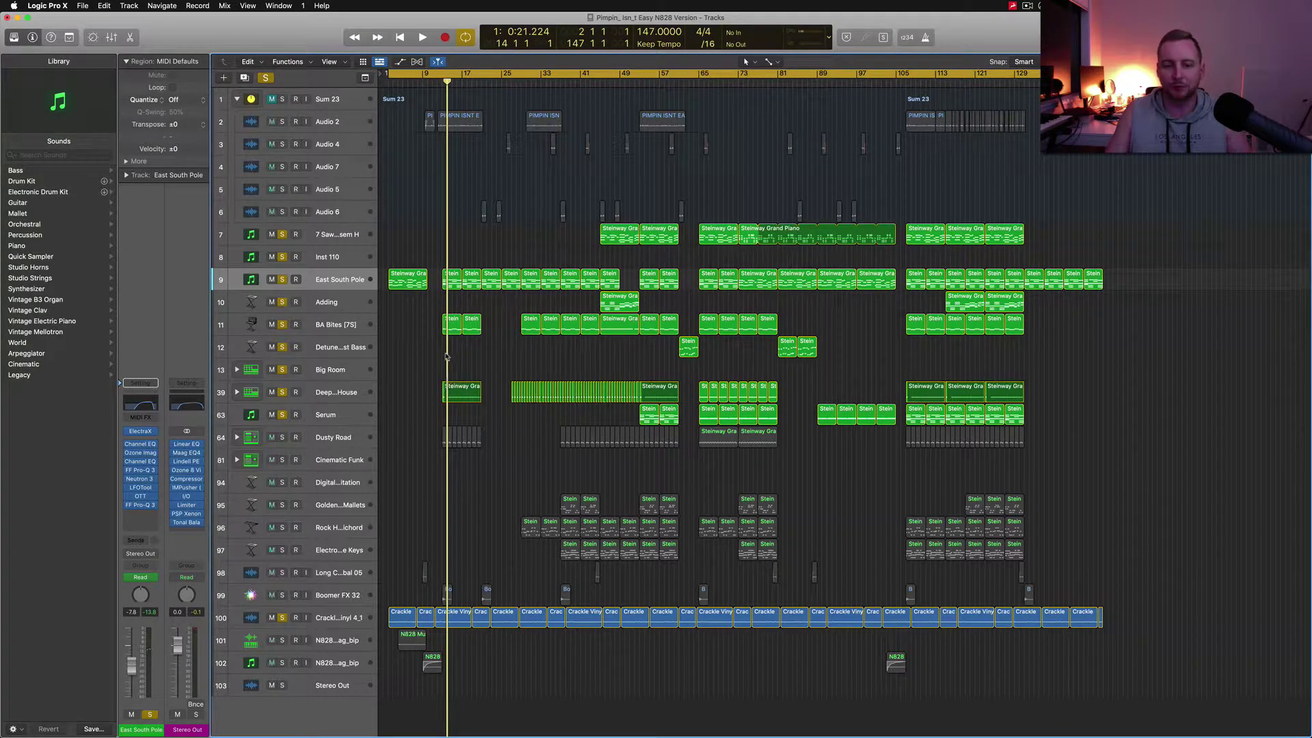
key(space)
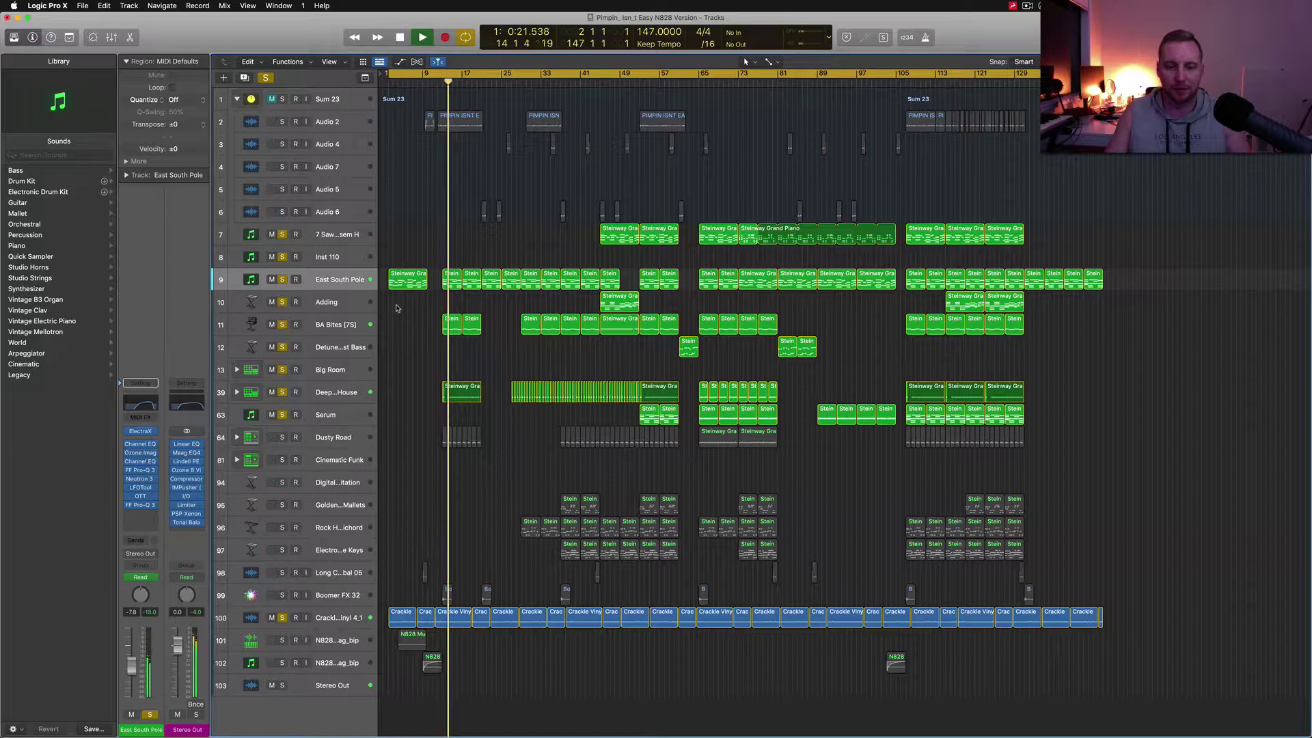
- Solo the Dusty Road track too and listen to it with the other soloed tracks up to about bar 17
click(282, 440)
key(space)
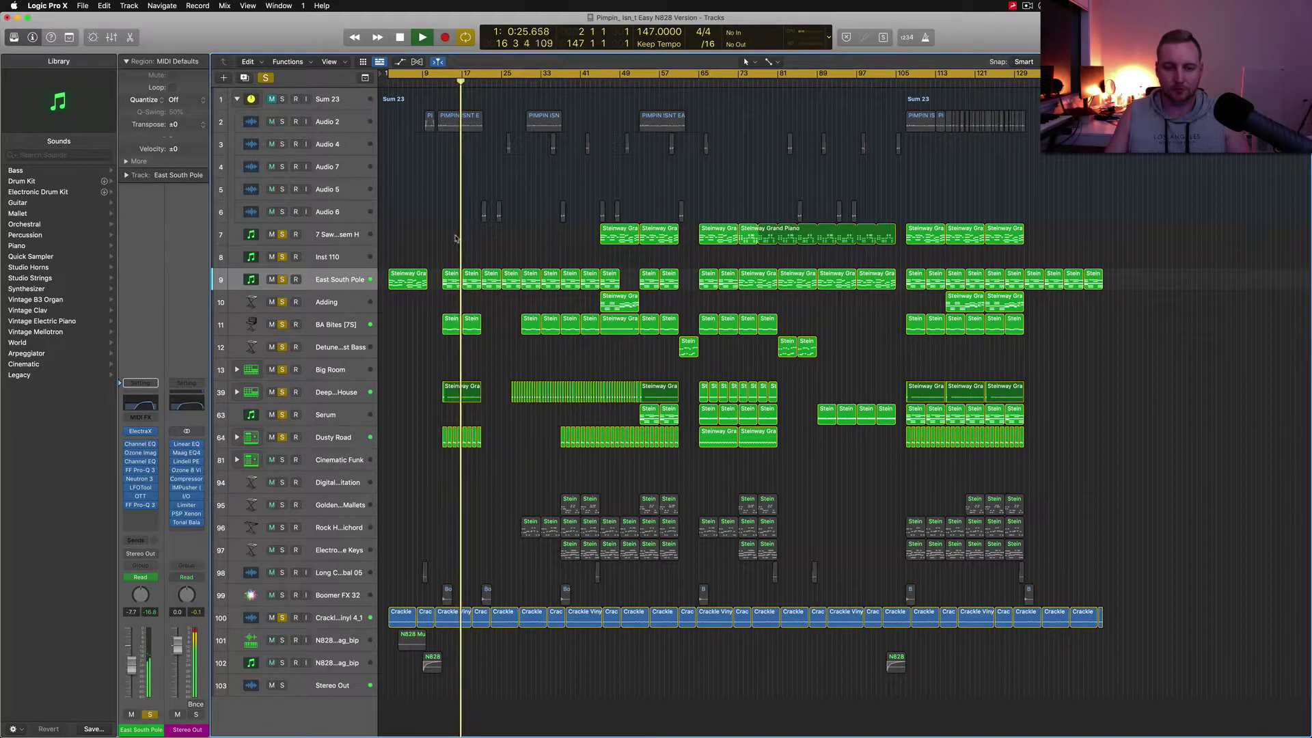
key(space)
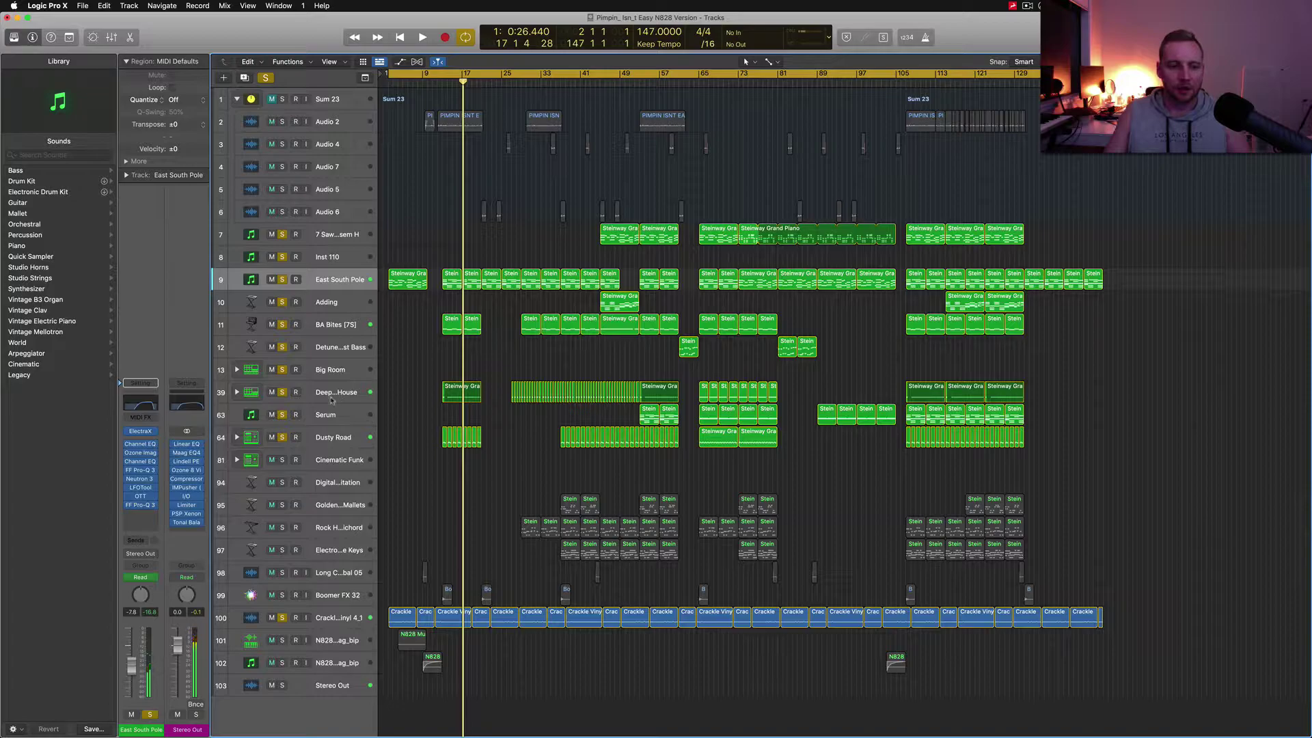
- Open Drum Machine Designer on the Deep Bass House track and display the Snare 1 pad's sample
click(338, 398)
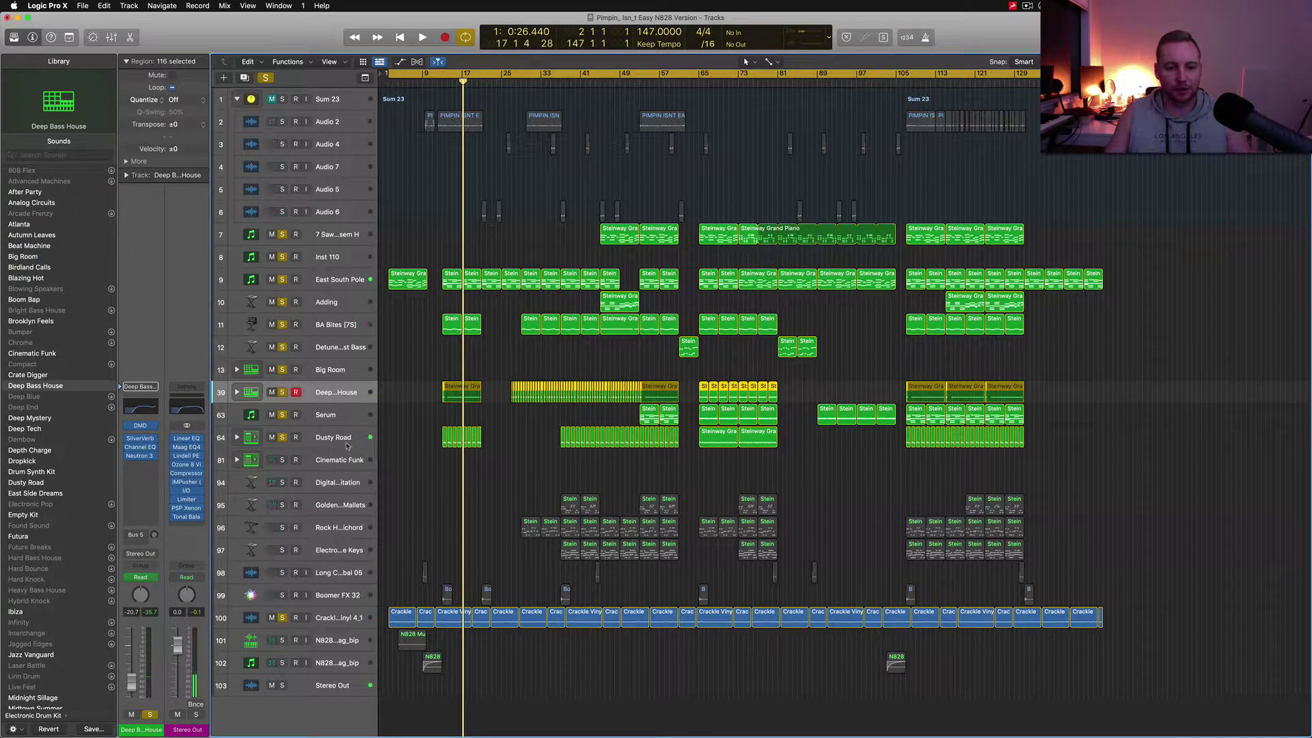
click(141, 425)
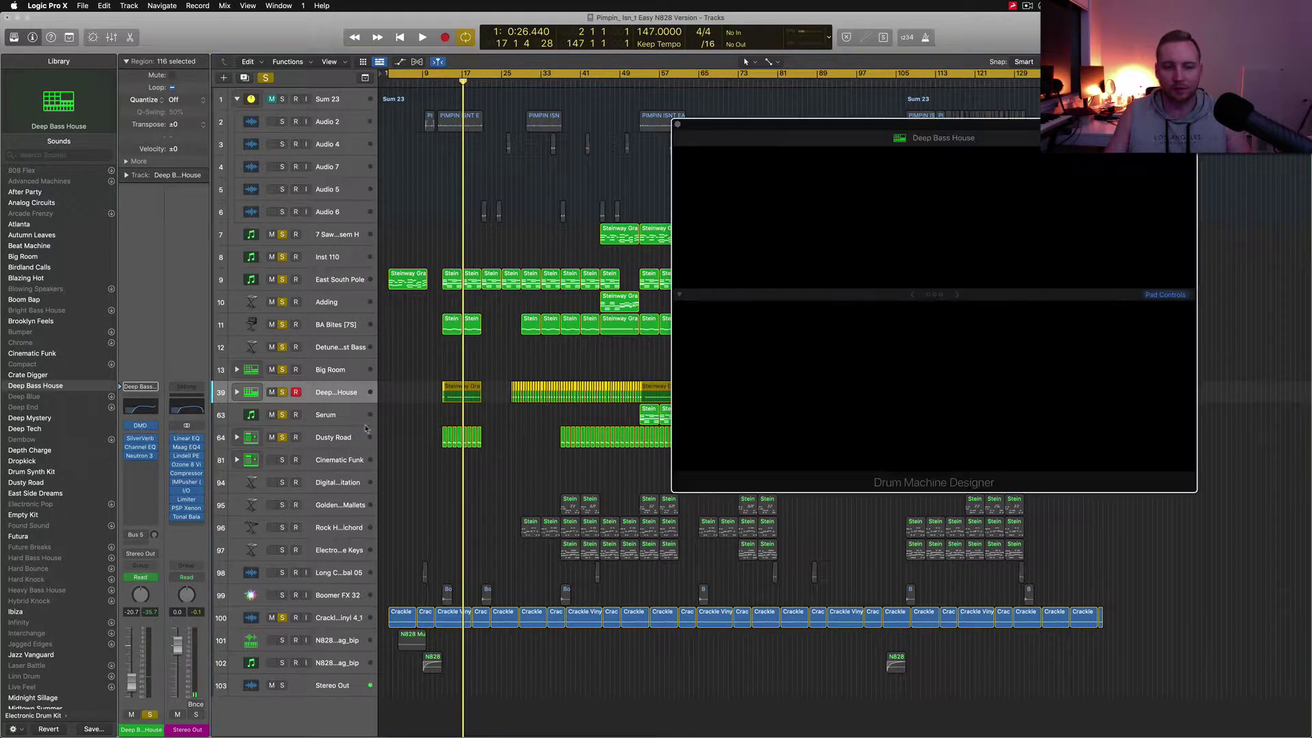
drag(952, 121, 767, 109)
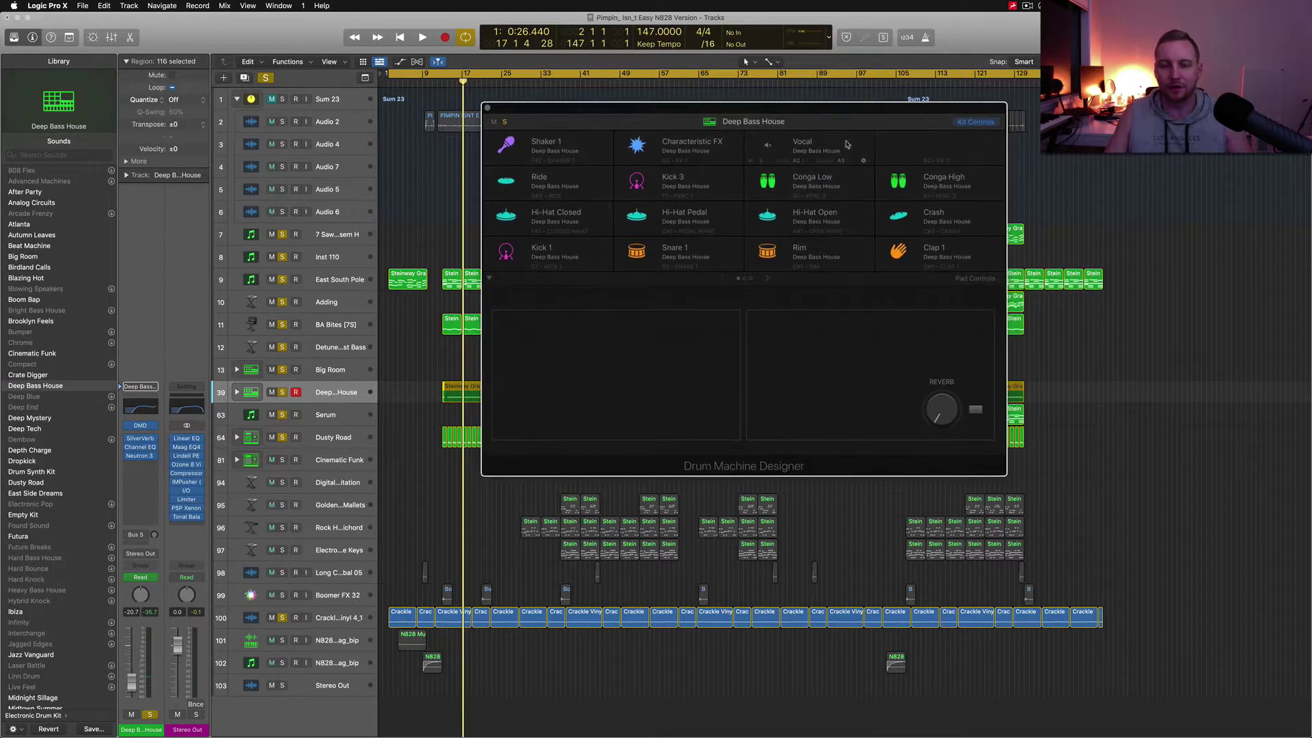
click(676, 253)
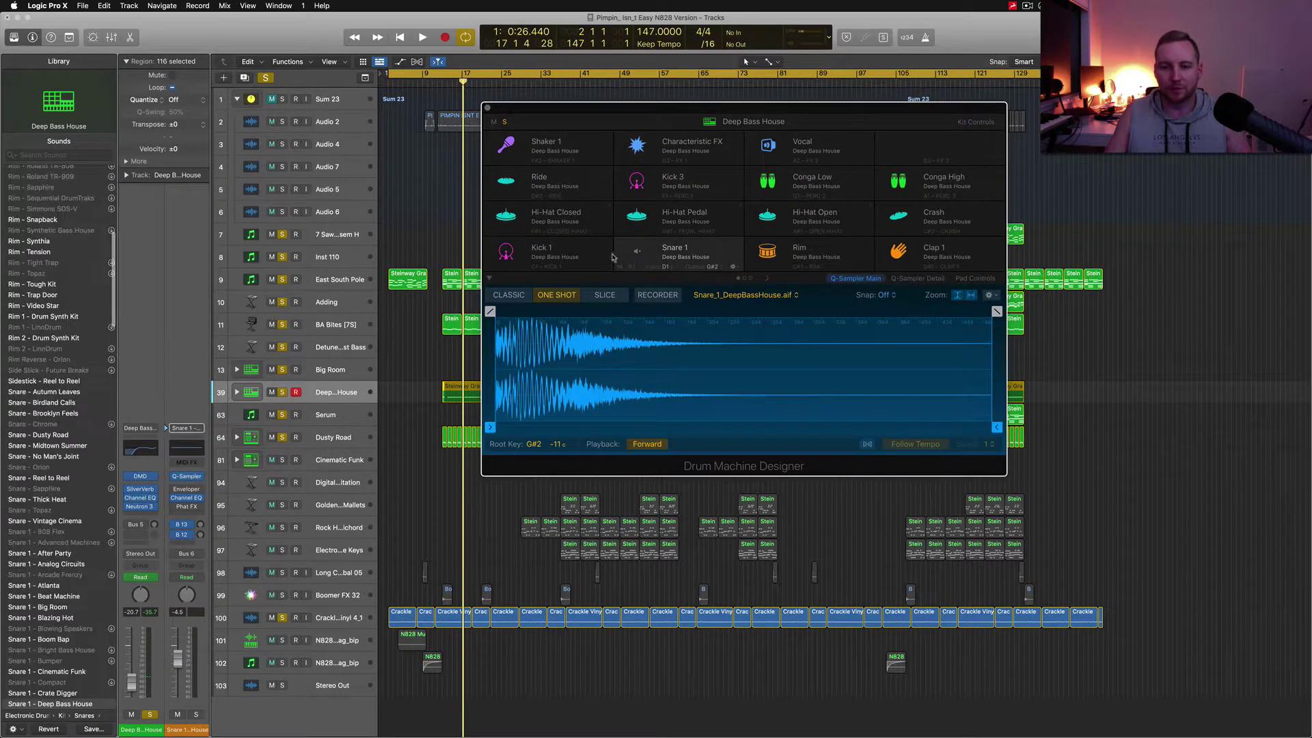
- Examine the attack fades and tempo-following settings of the Hi-Hat Closed and Hi-Hat Pedal samples, then close Drum Machine Designer
click(559, 217)
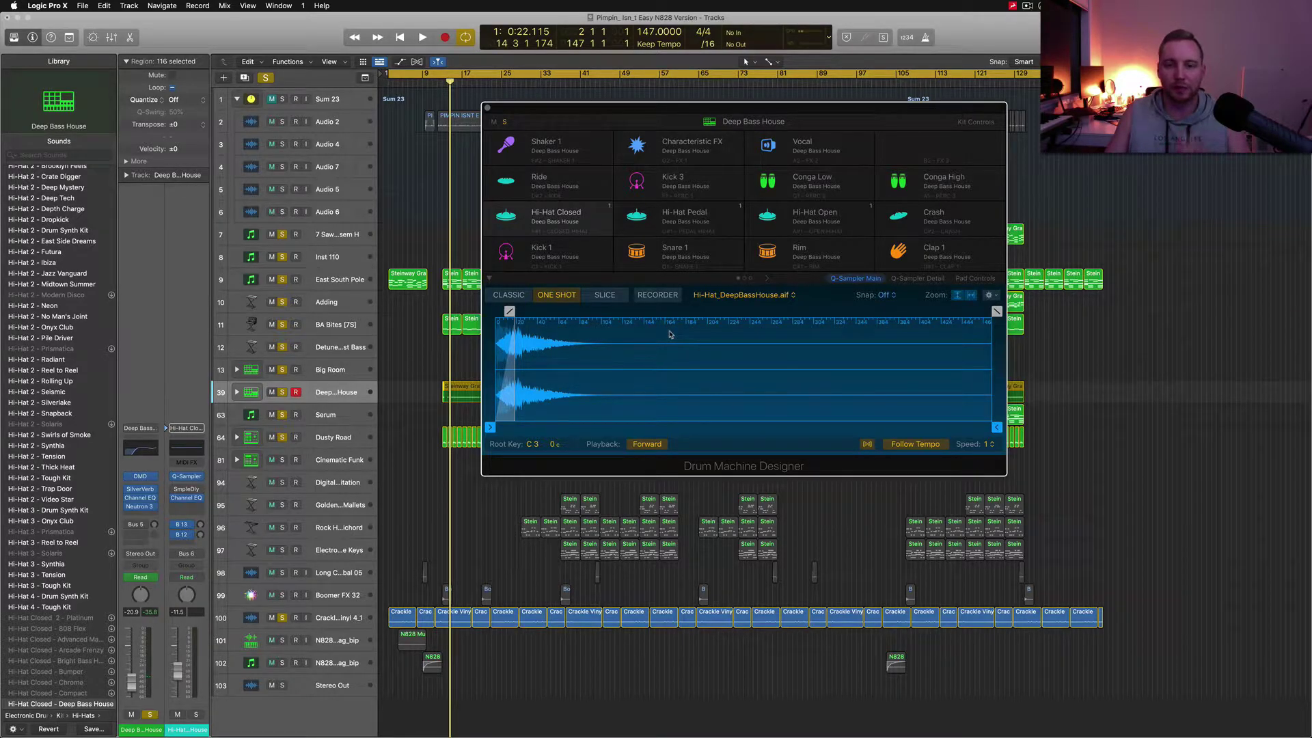
click(697, 213)
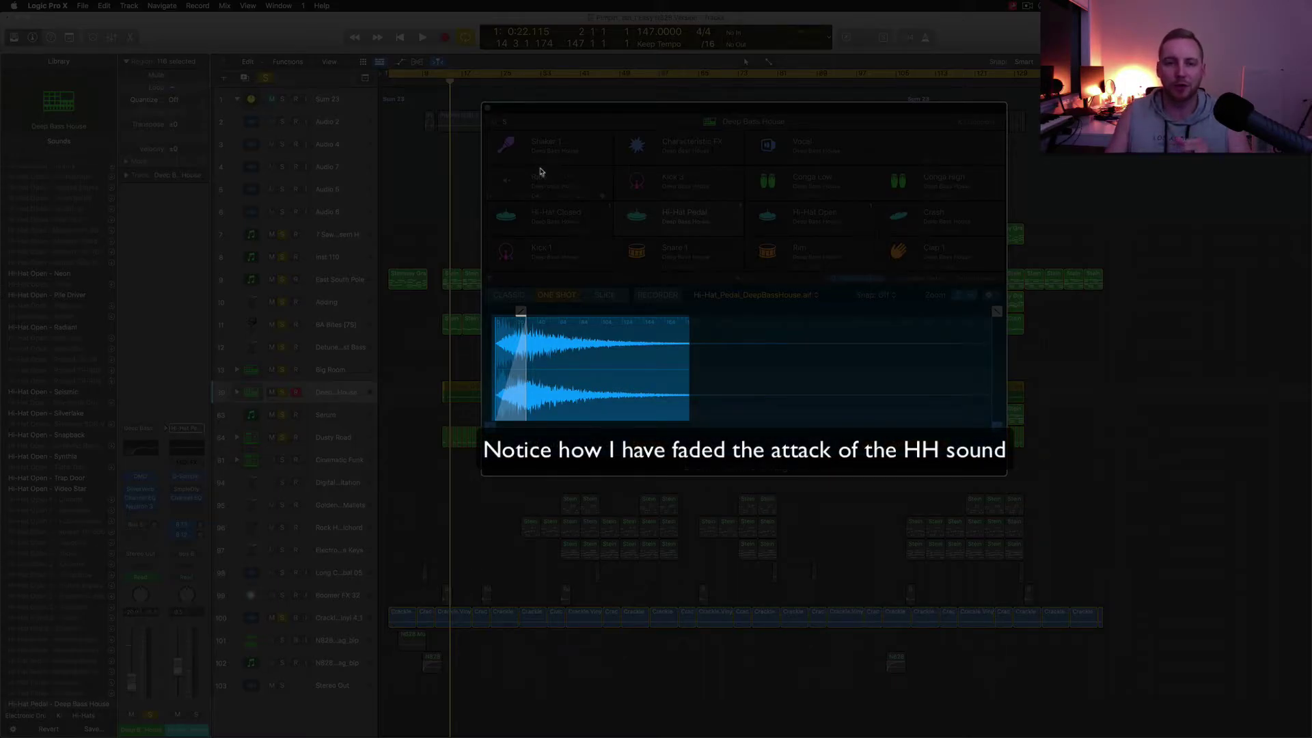
click(554, 218)
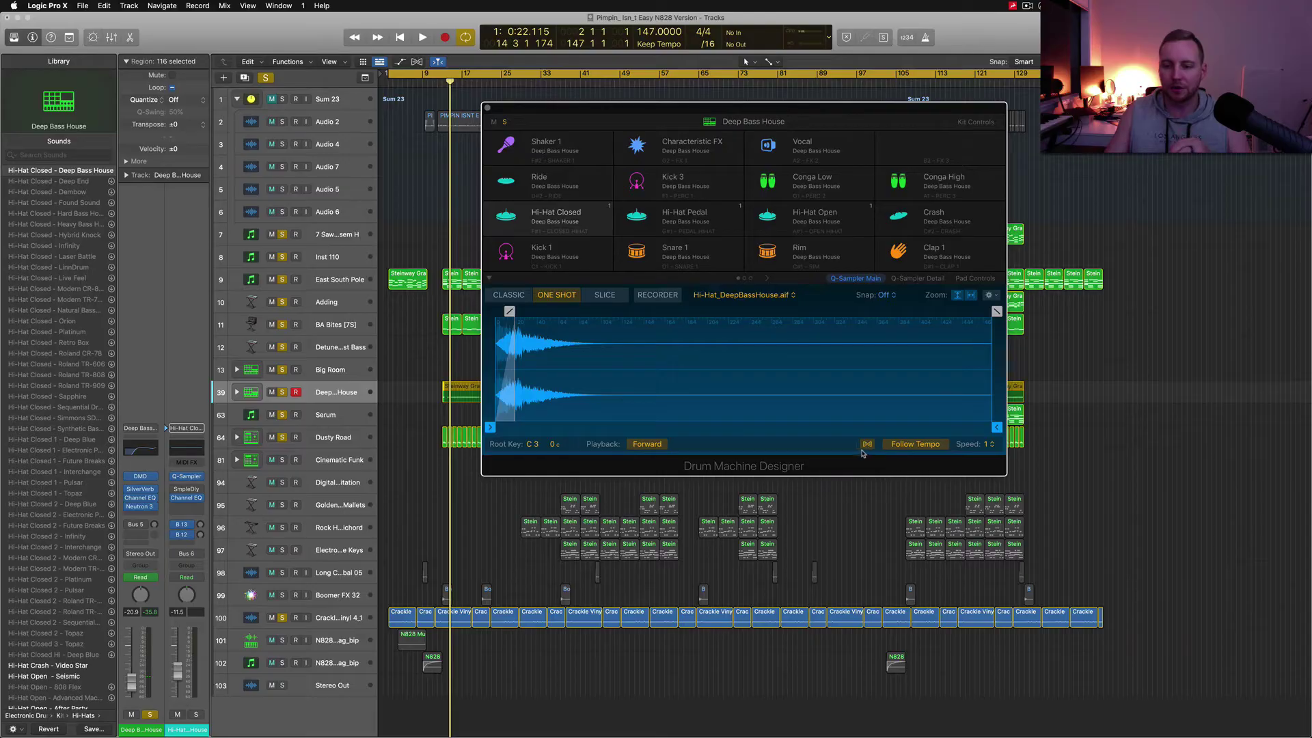
click(868, 445)
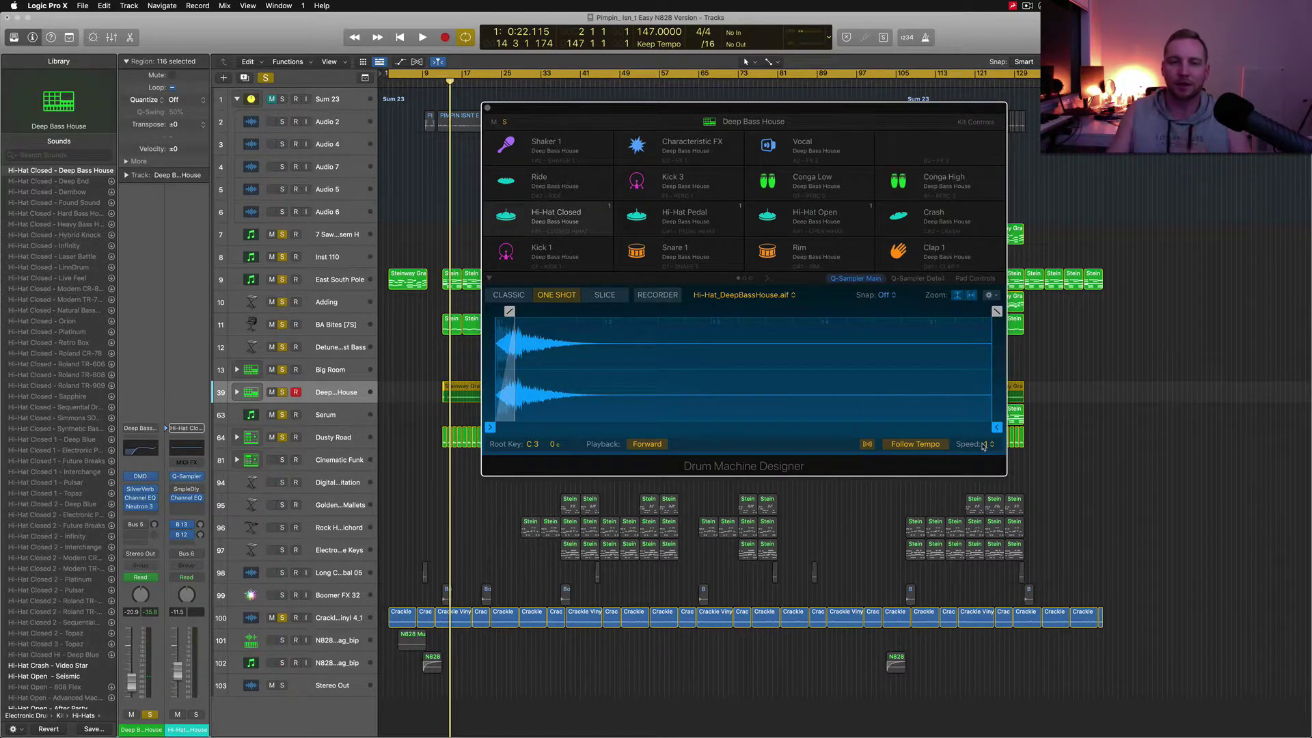
click(488, 110)
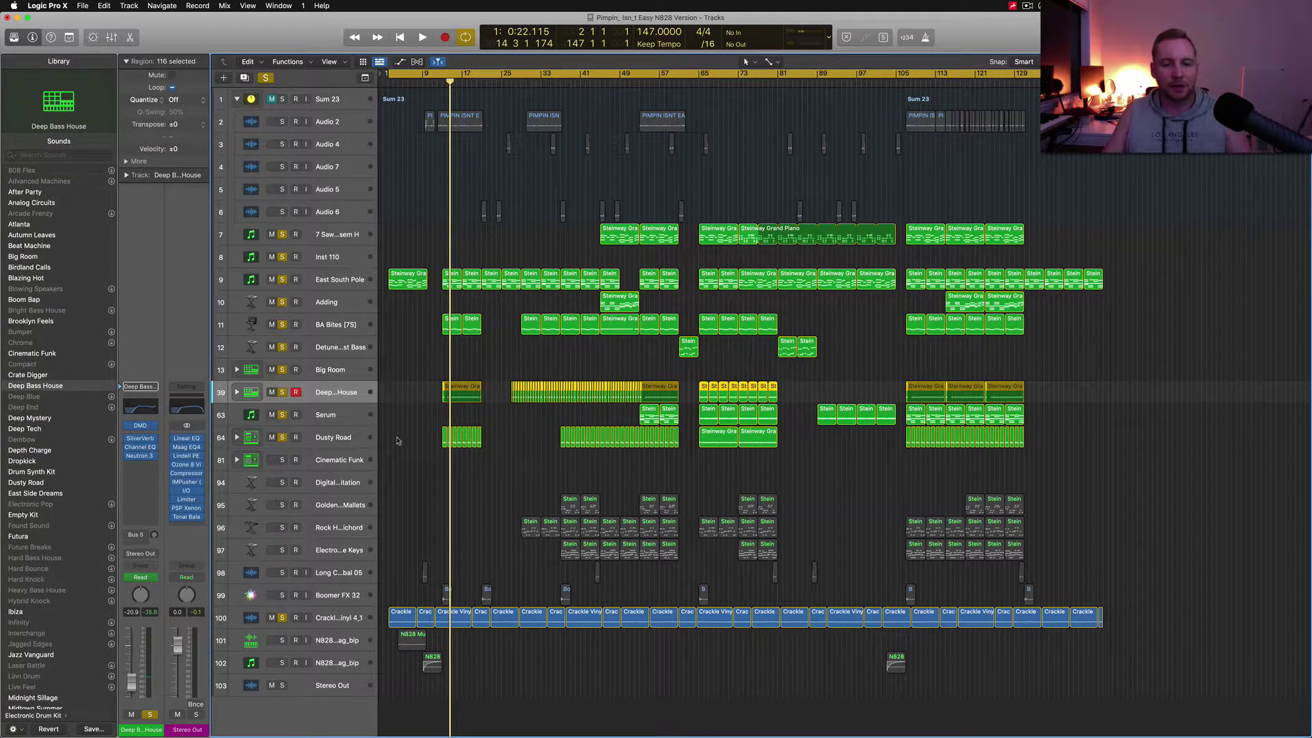
- Add the Boomer FX 32 track to the solo group, listen from bar 12 to about bar 13, and clear all track solos
click(438, 82)
click(299, 446)
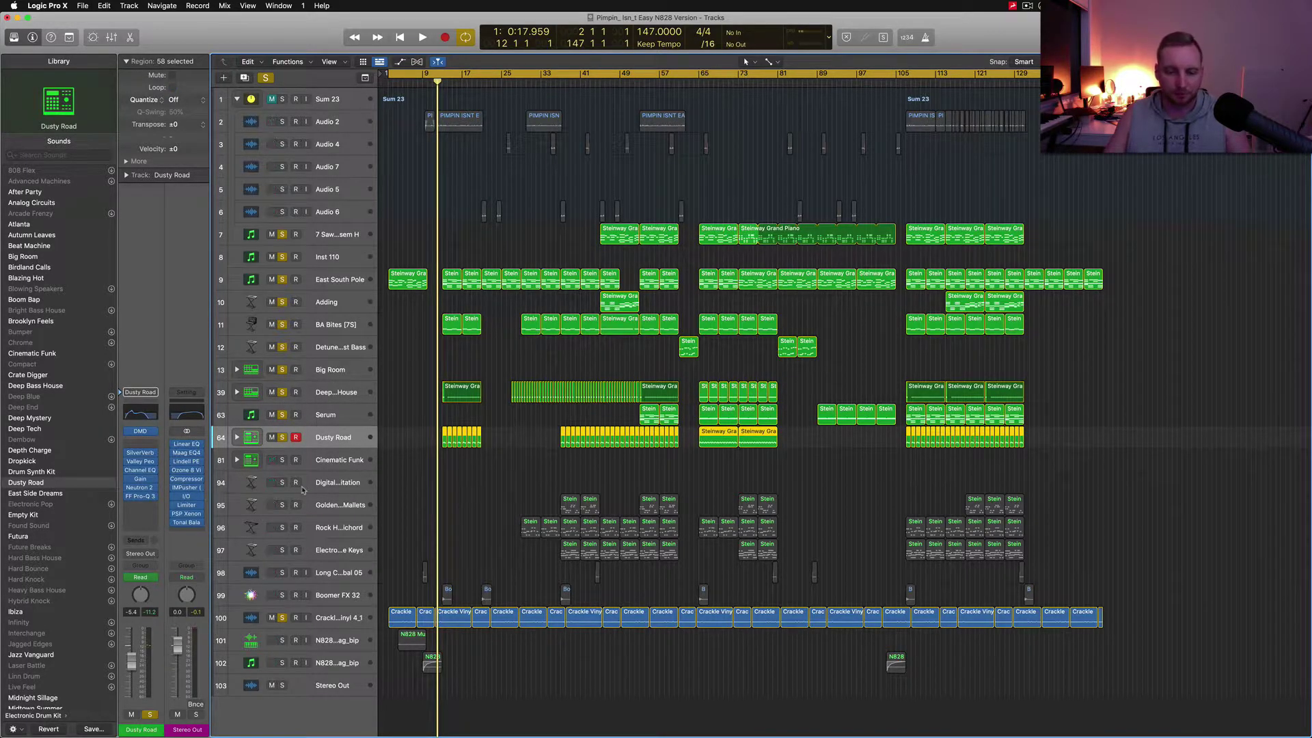
scroll(303, 489, down, 1)
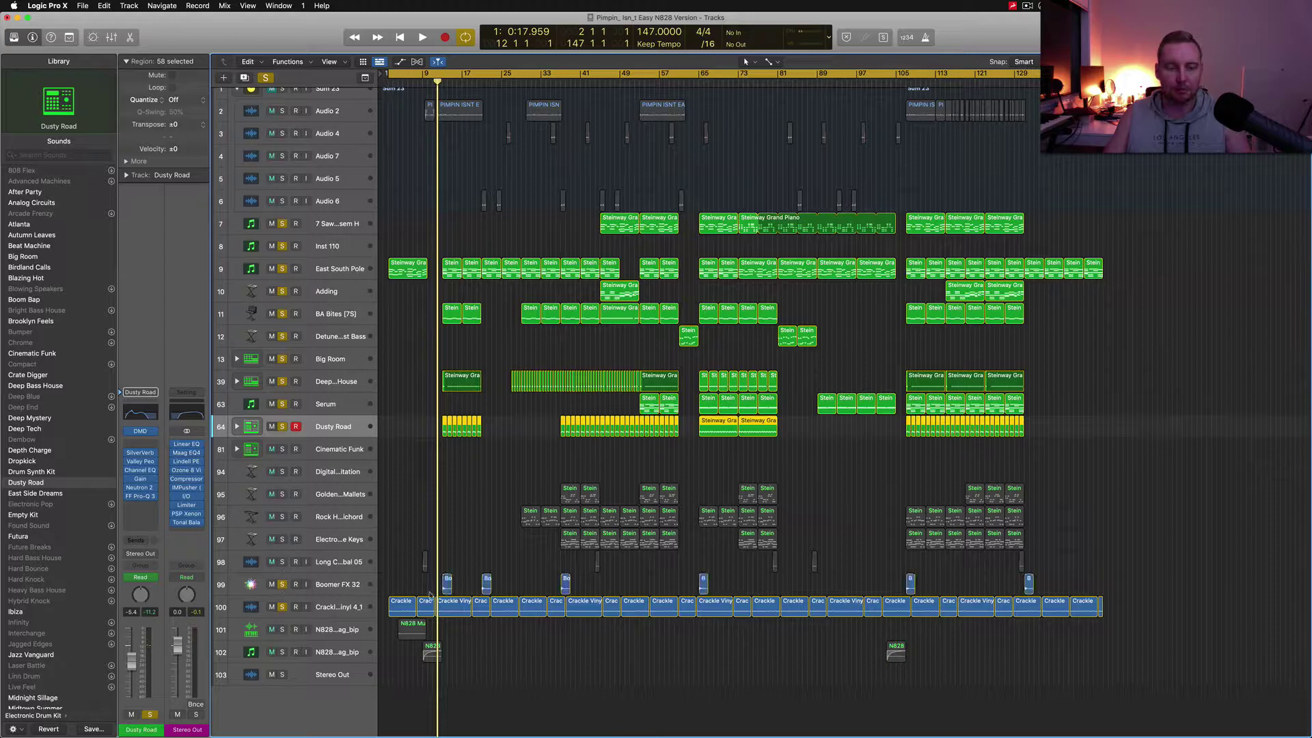
click(348, 591)
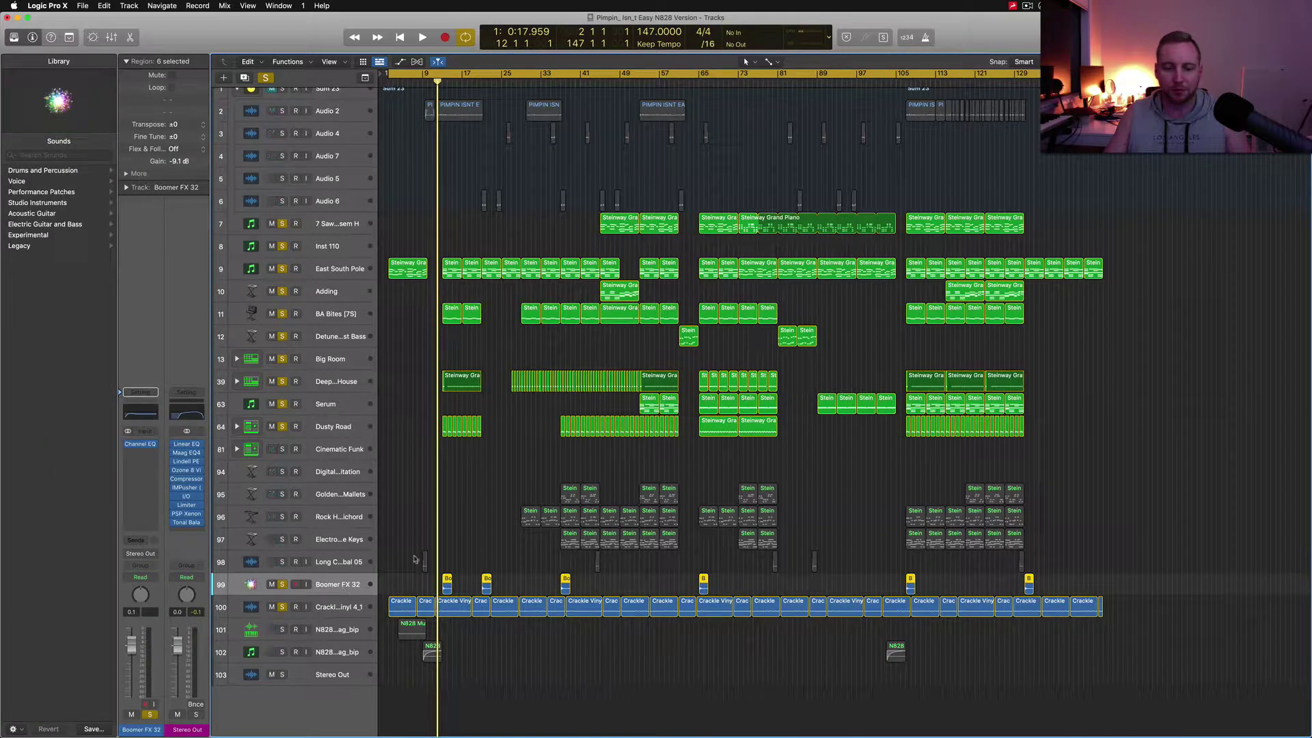
key(space)
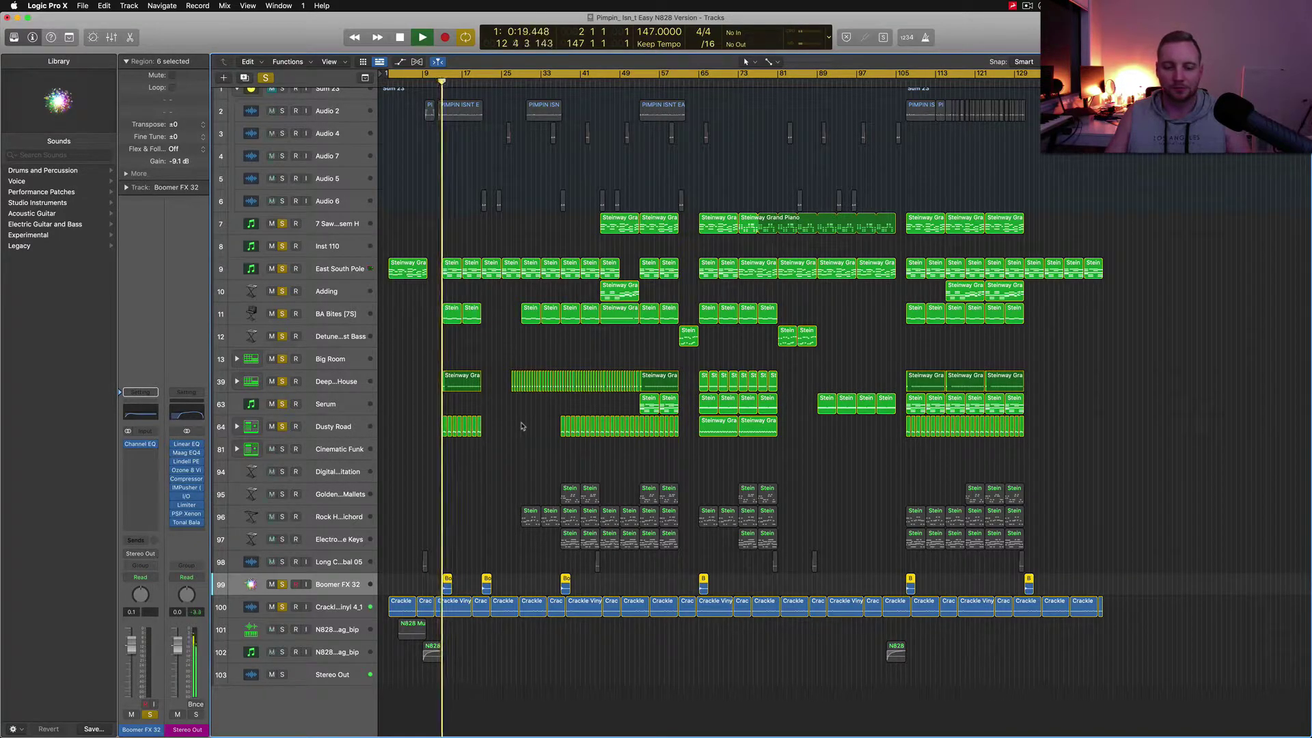
key(space)
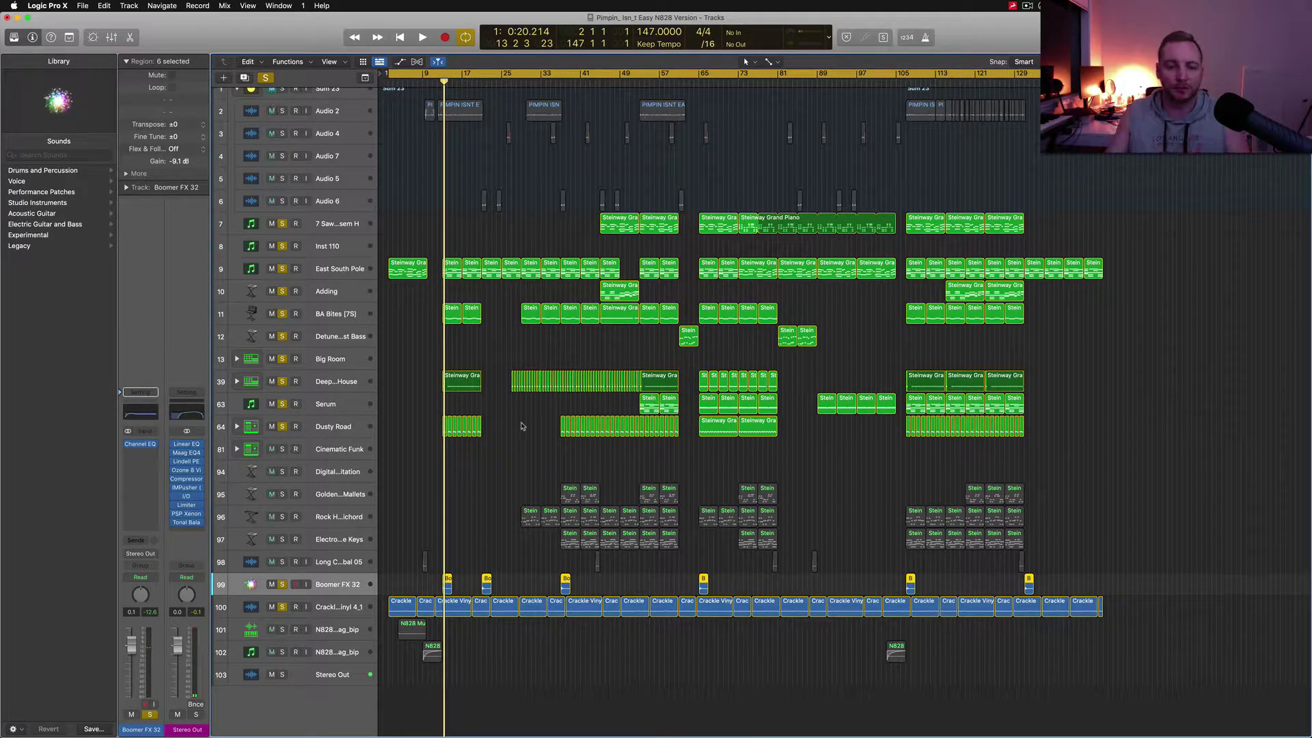
drag(287, 228, 281, 614)
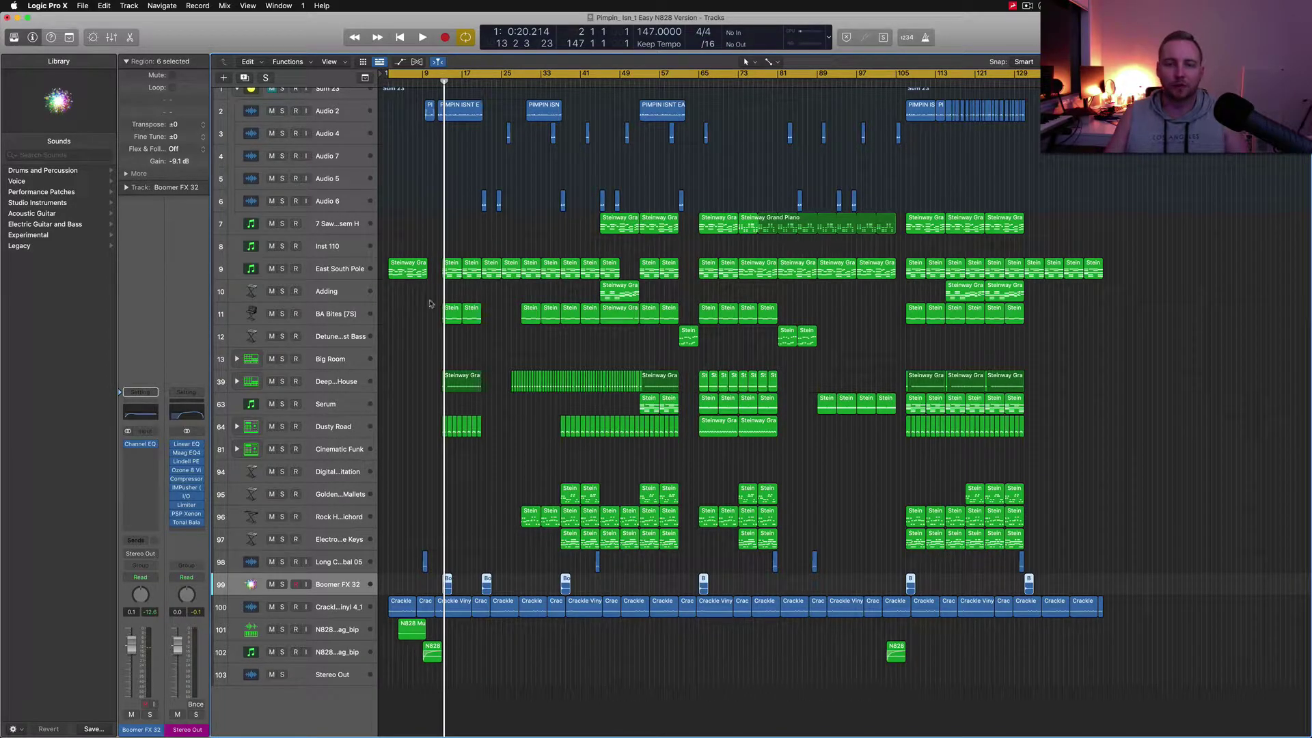
- Examine the LFO shape in the LFOTool plug-in on the East South Pole track, then close it
click(334, 267)
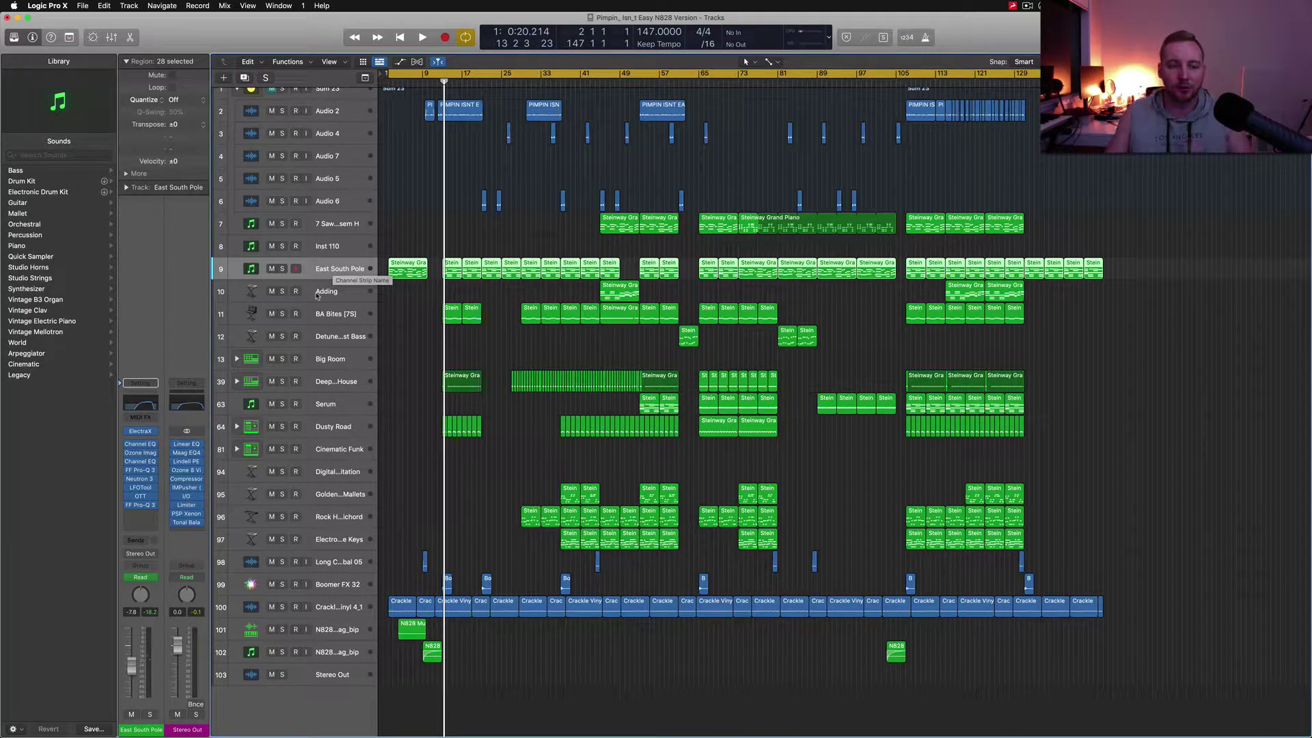
click(140, 487)
drag(620, 156, 714, 114)
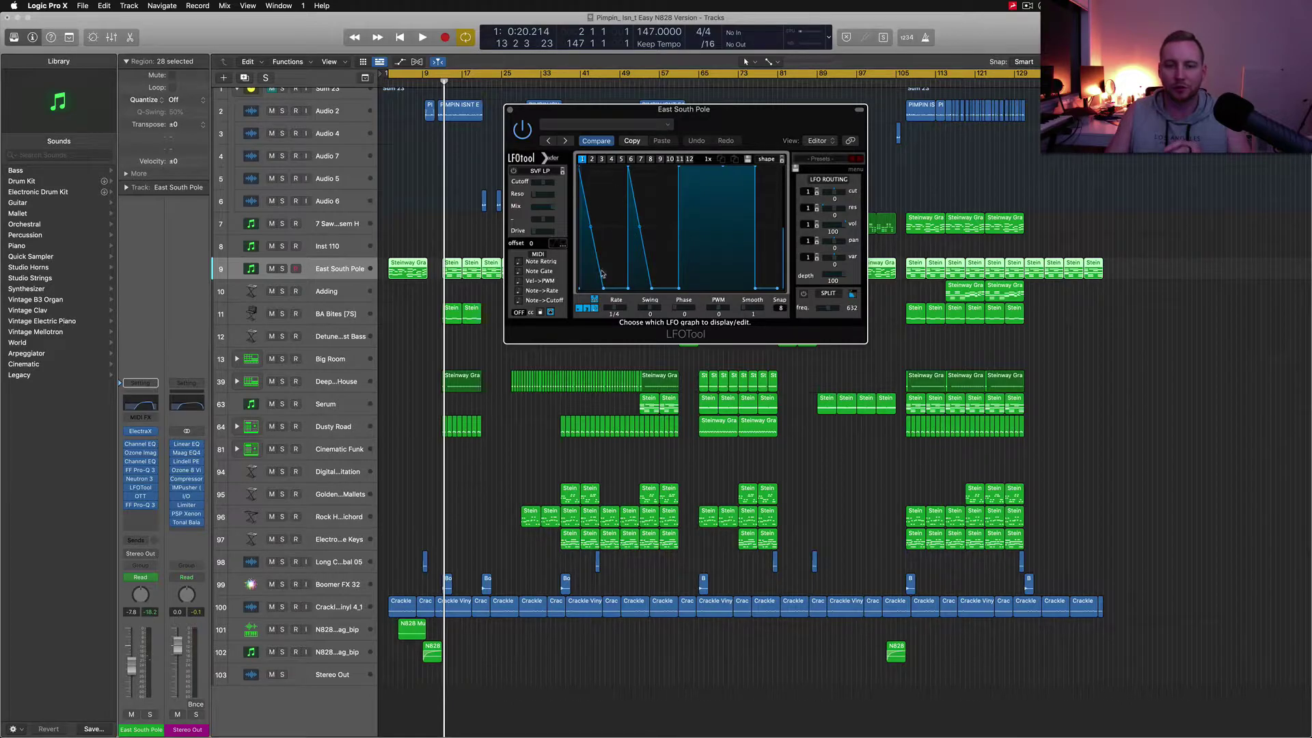
click(510, 112)
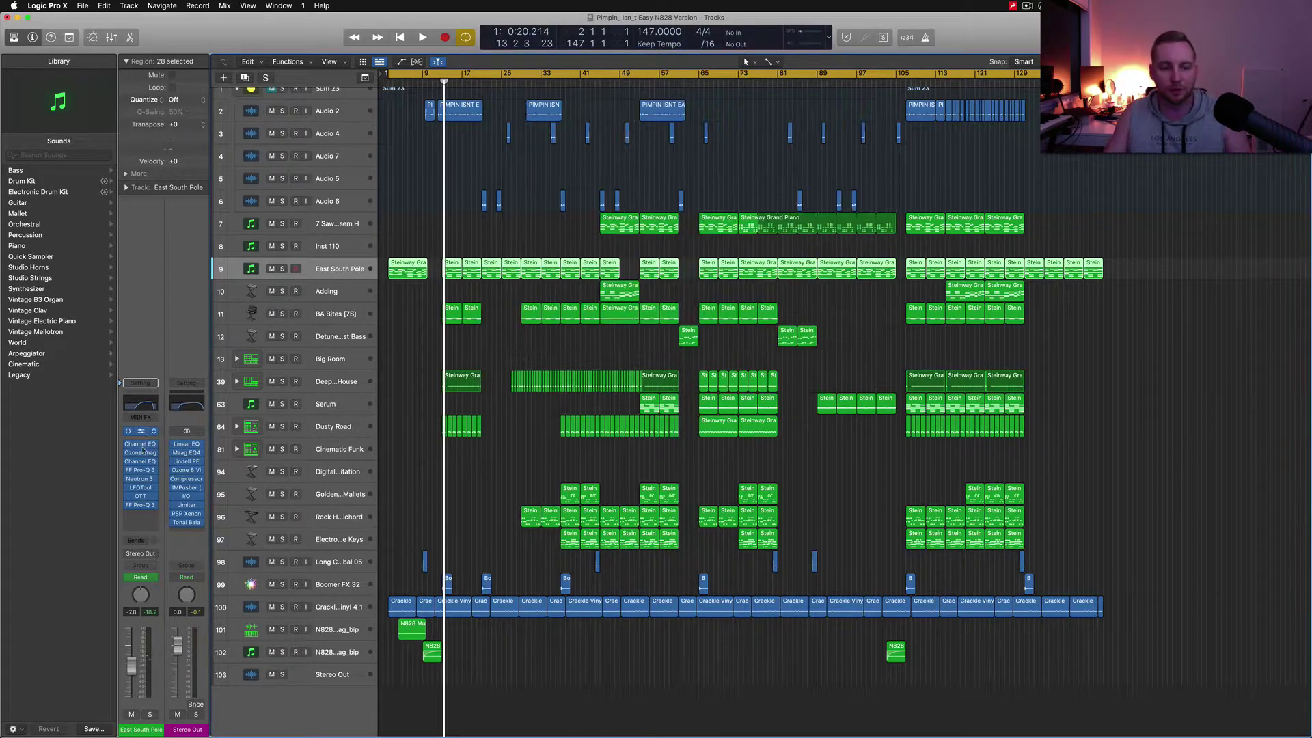
- Insert a second Xfer Records LFOTool at the end of the East South Pole track's effects chain
click(152, 515)
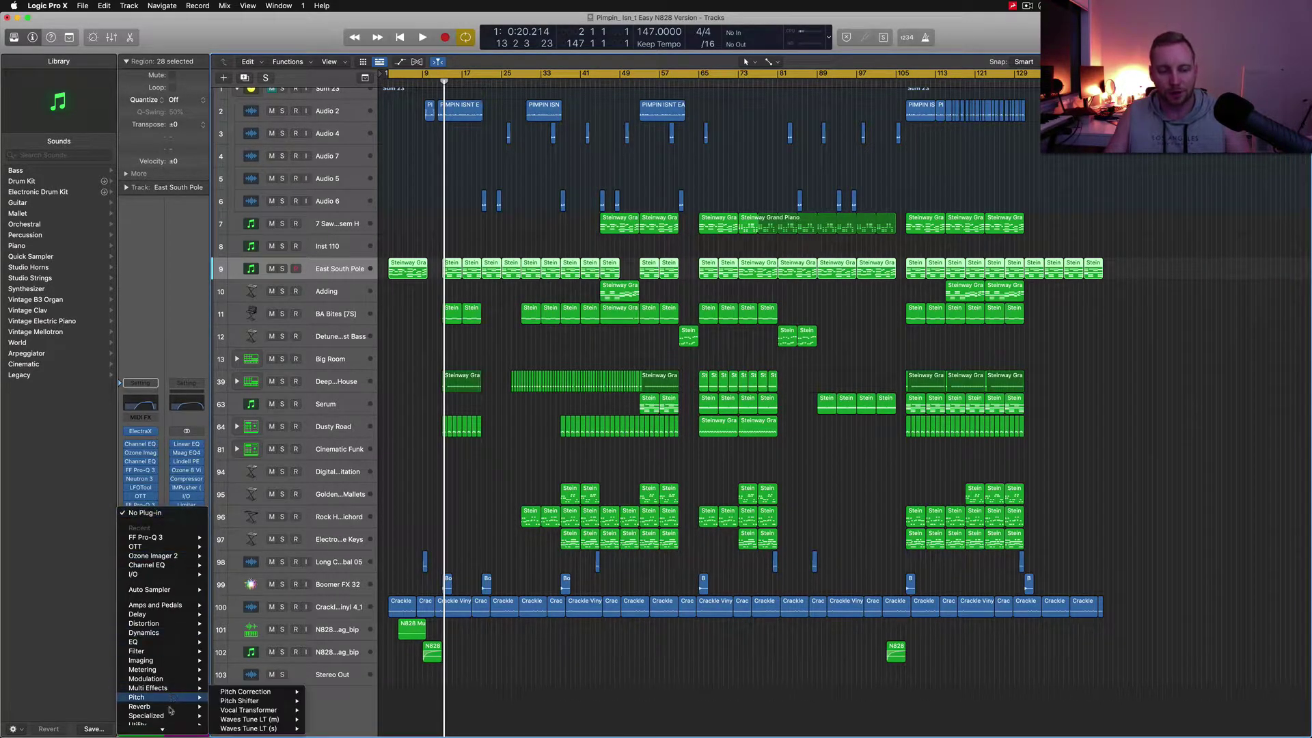
mouse_move(170, 728)
mouse_move(252, 721)
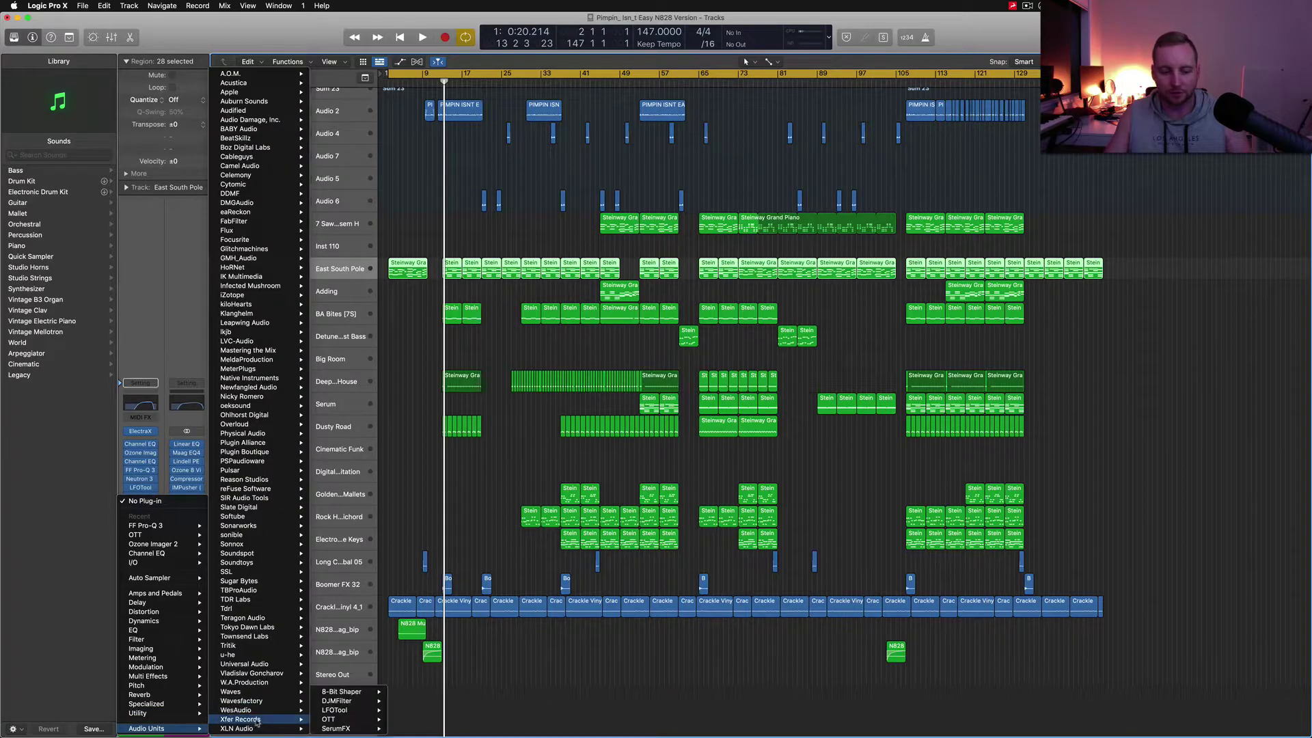
mouse_move(360, 714)
click(410, 709)
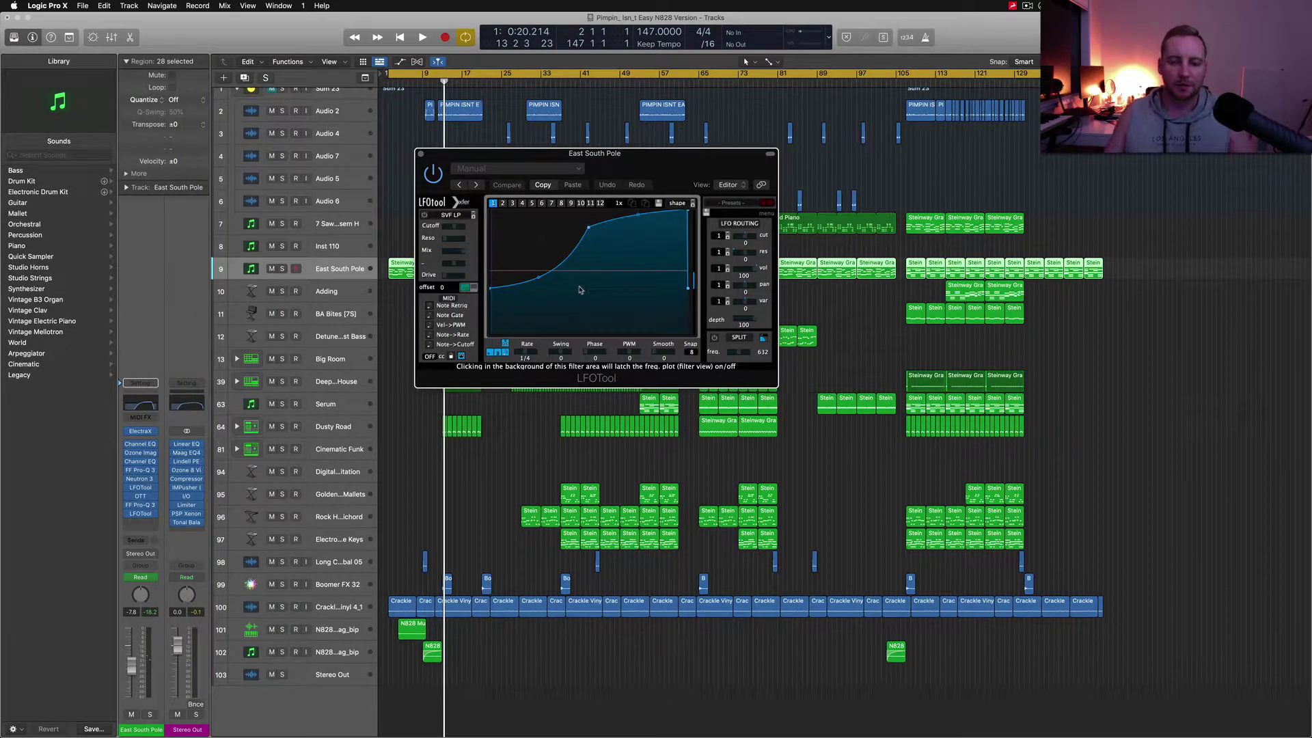
drag(141, 487, 140, 514)
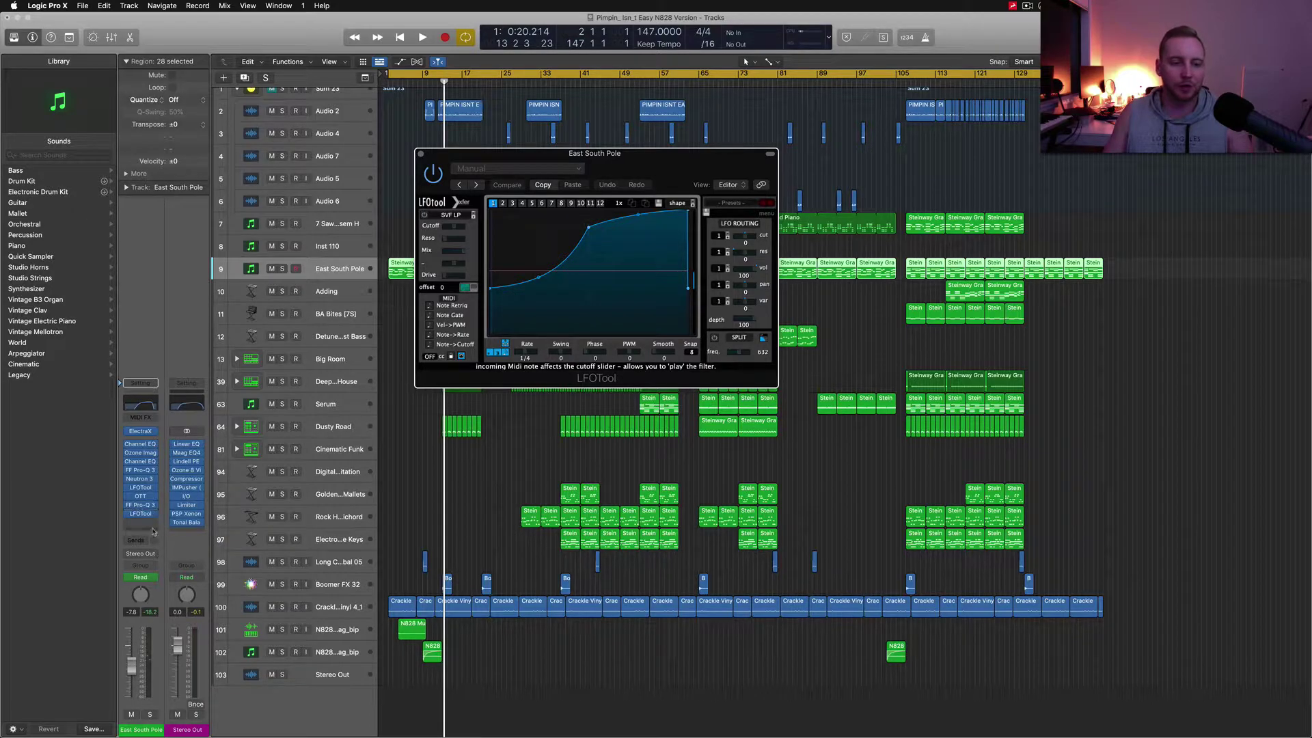
- Solo East South Pole and, during playback, lower the start point of the new LFOTool's curve to the bottom of the graph
click(150, 714)
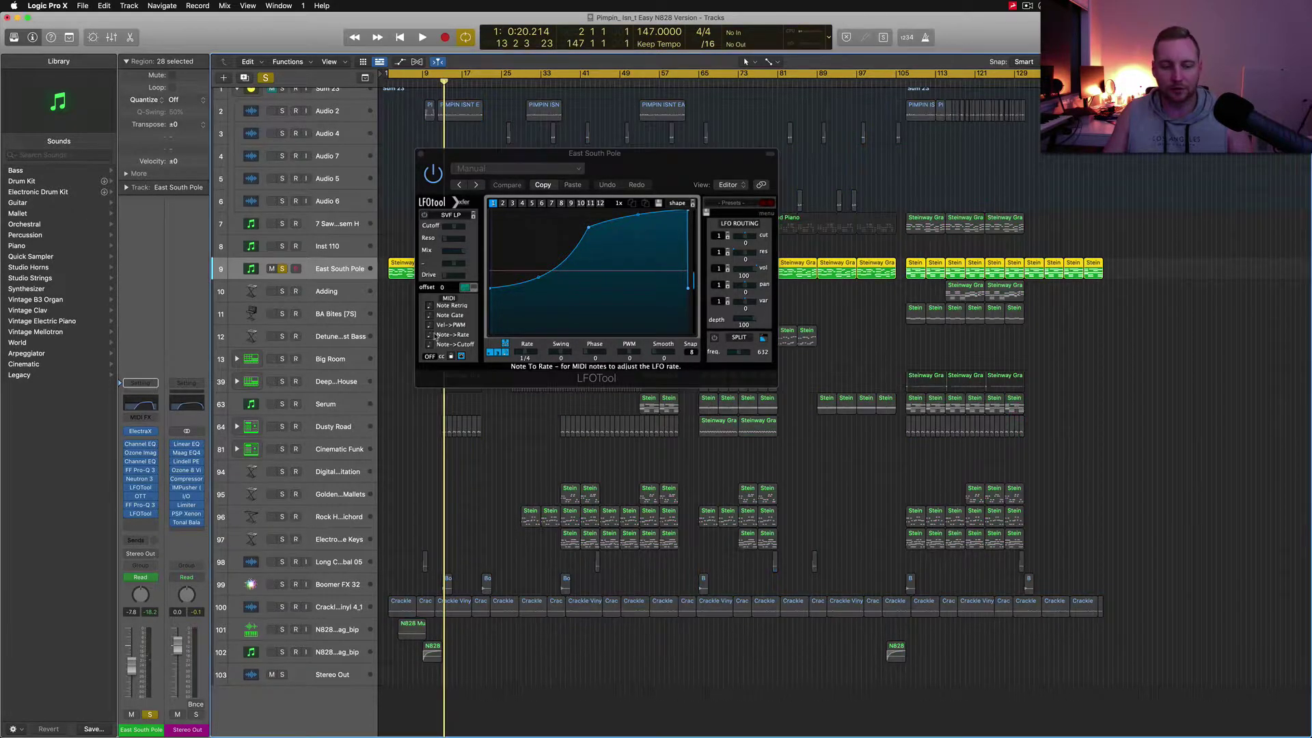
key(space)
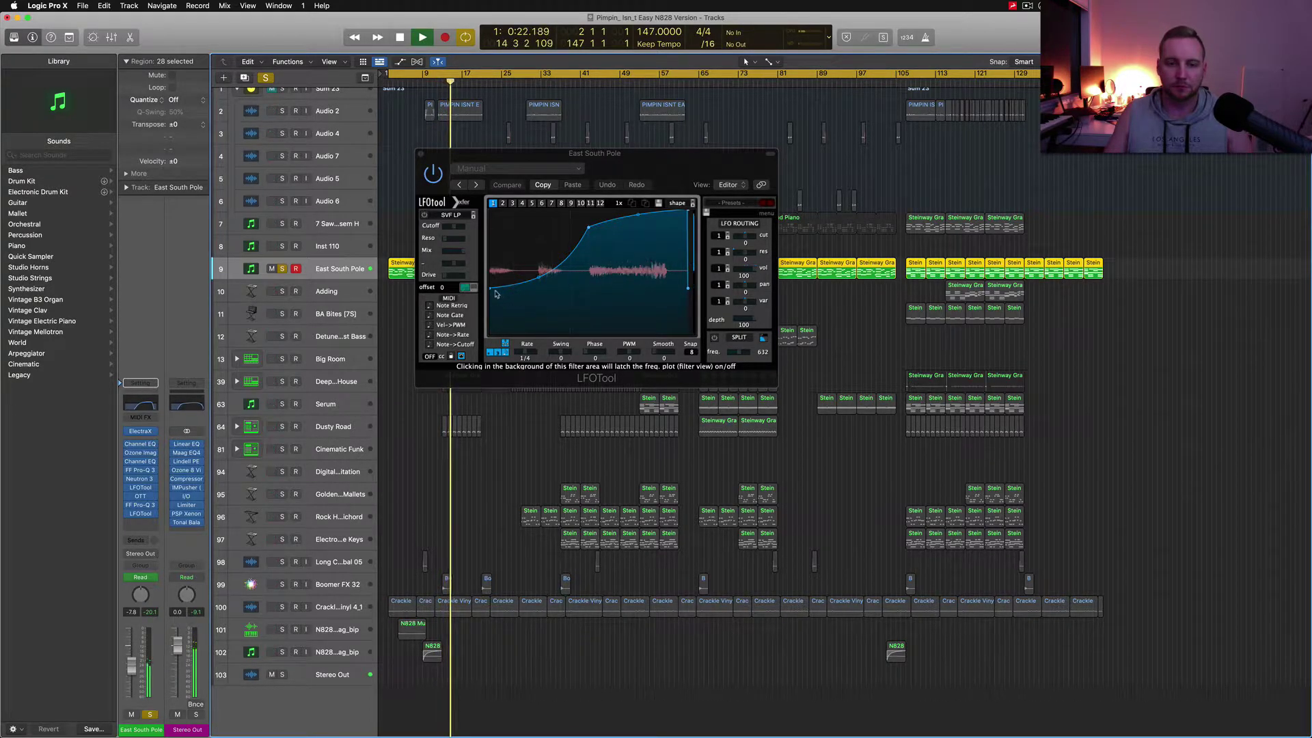
drag(490, 287, 488, 352)
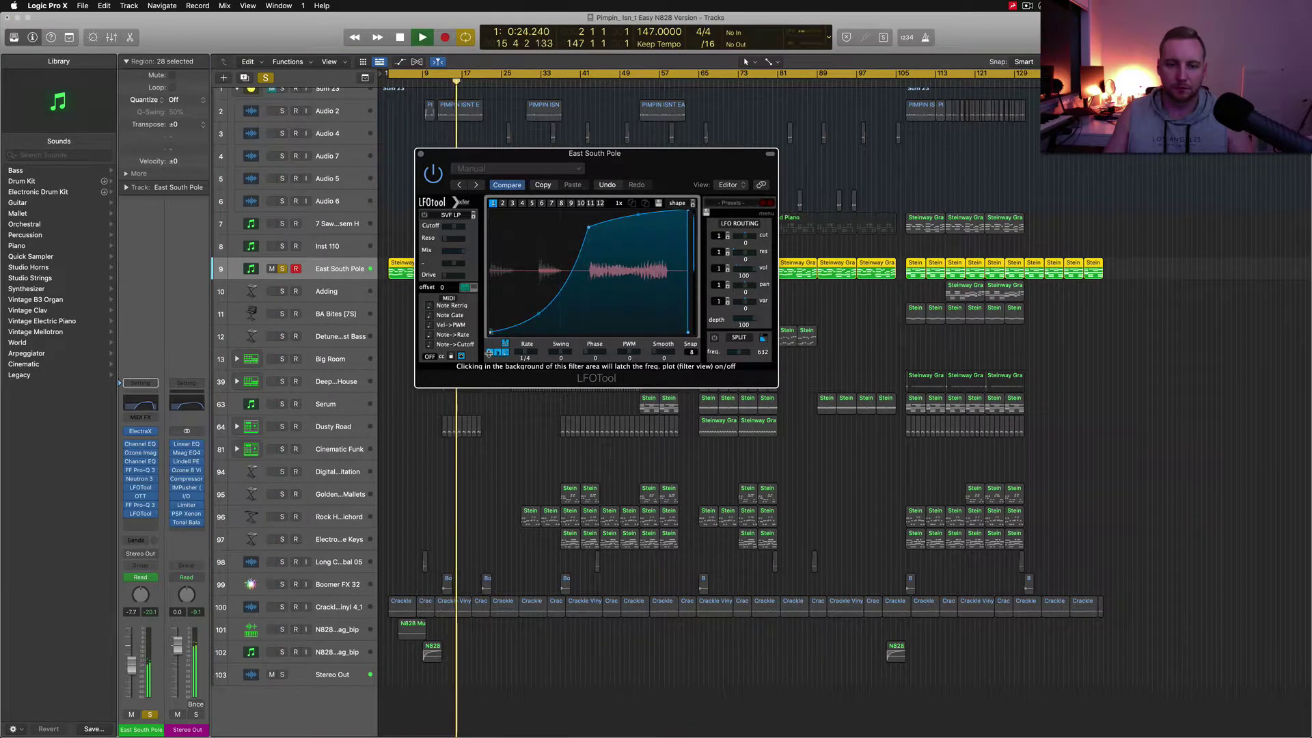
key(space)
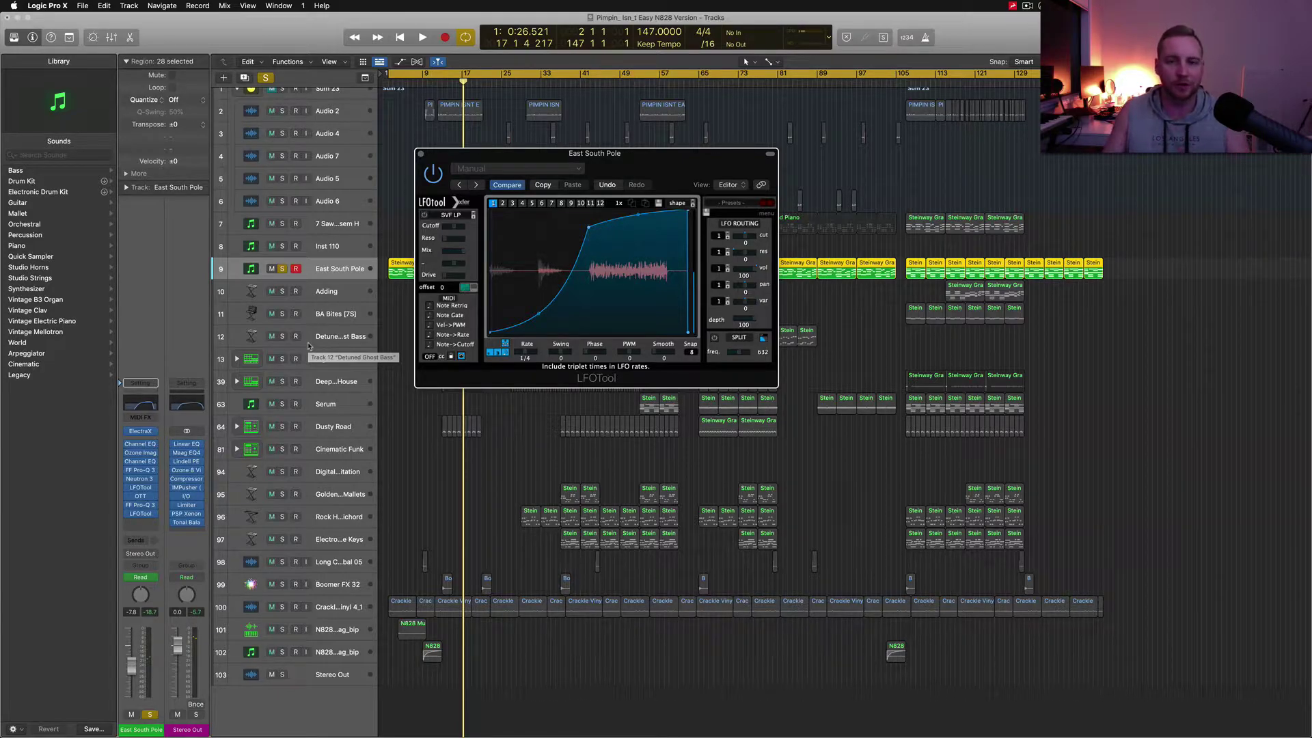
- Remove the second LFOTool from the East South Pole track's effects chain
click(147, 513)
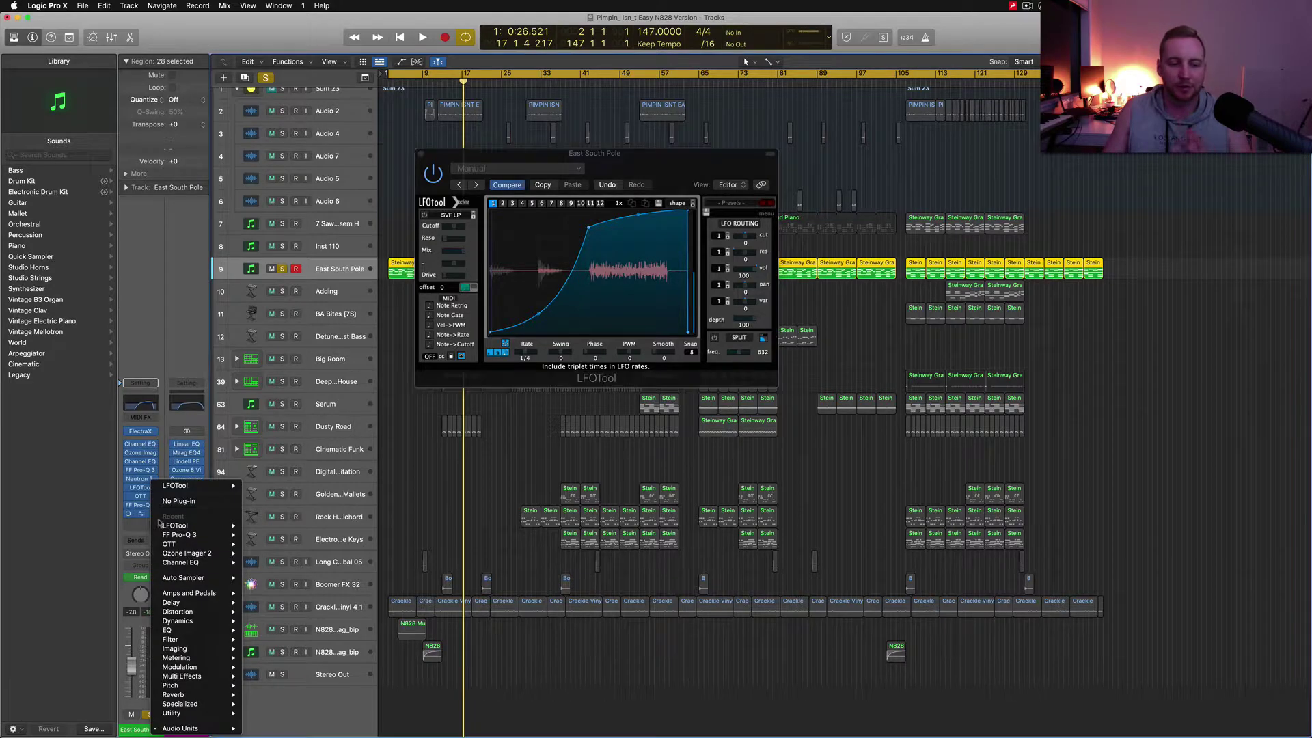
click(205, 502)
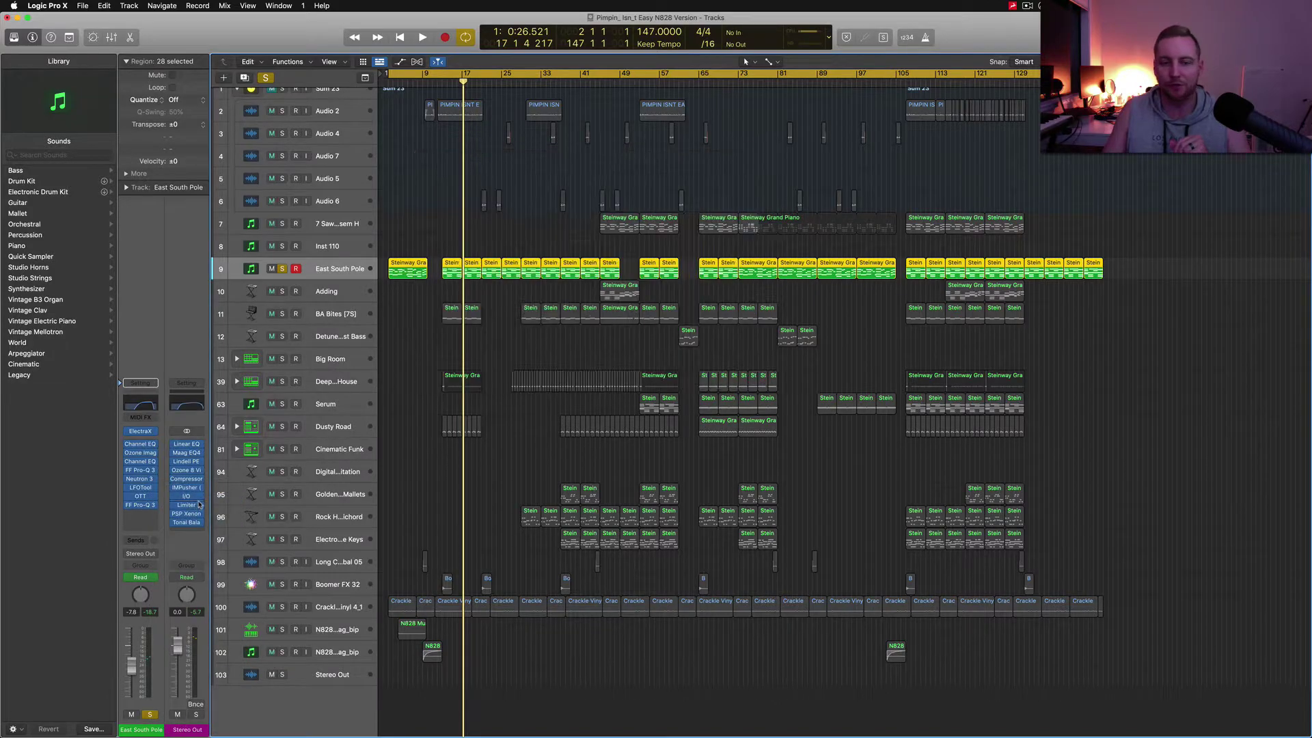
- Open East South Pole's original LFOTool and compare the track with the effect active and bypassed, listening from bar 13 to about bar 25
click(141, 487)
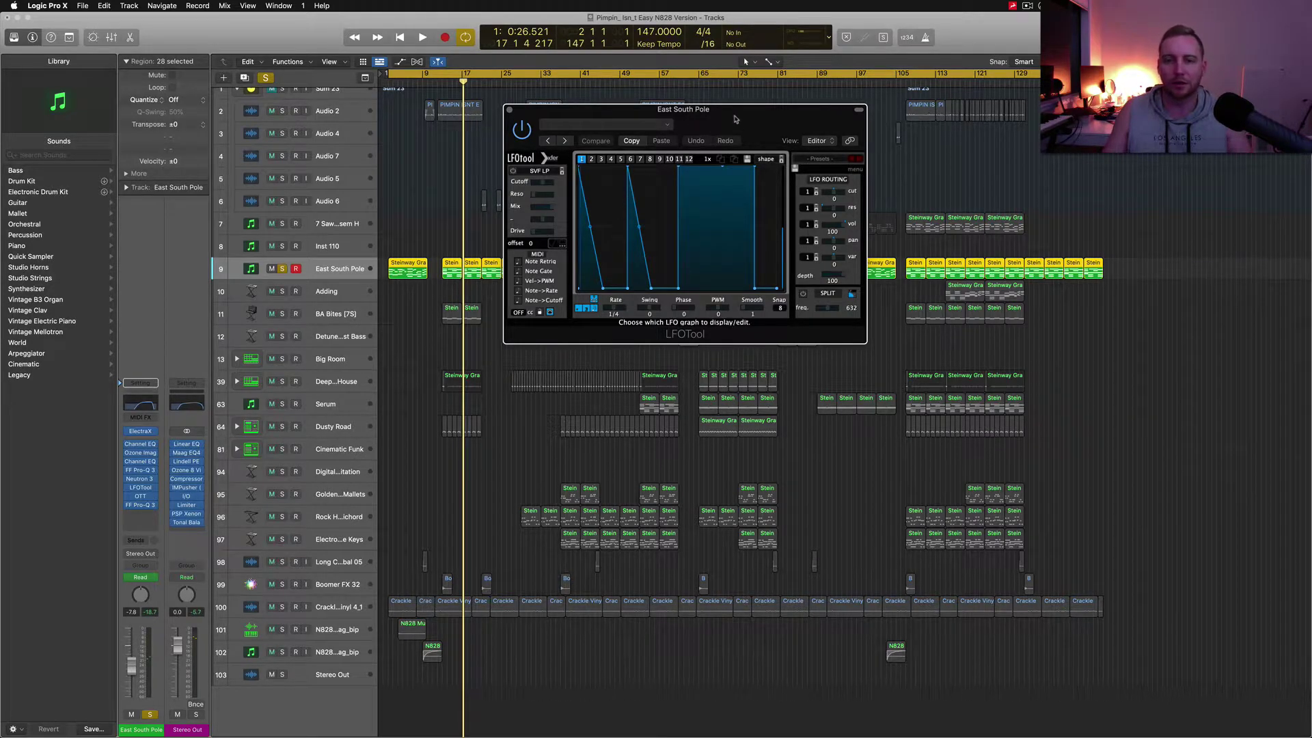
key(space)
click(467, 215)
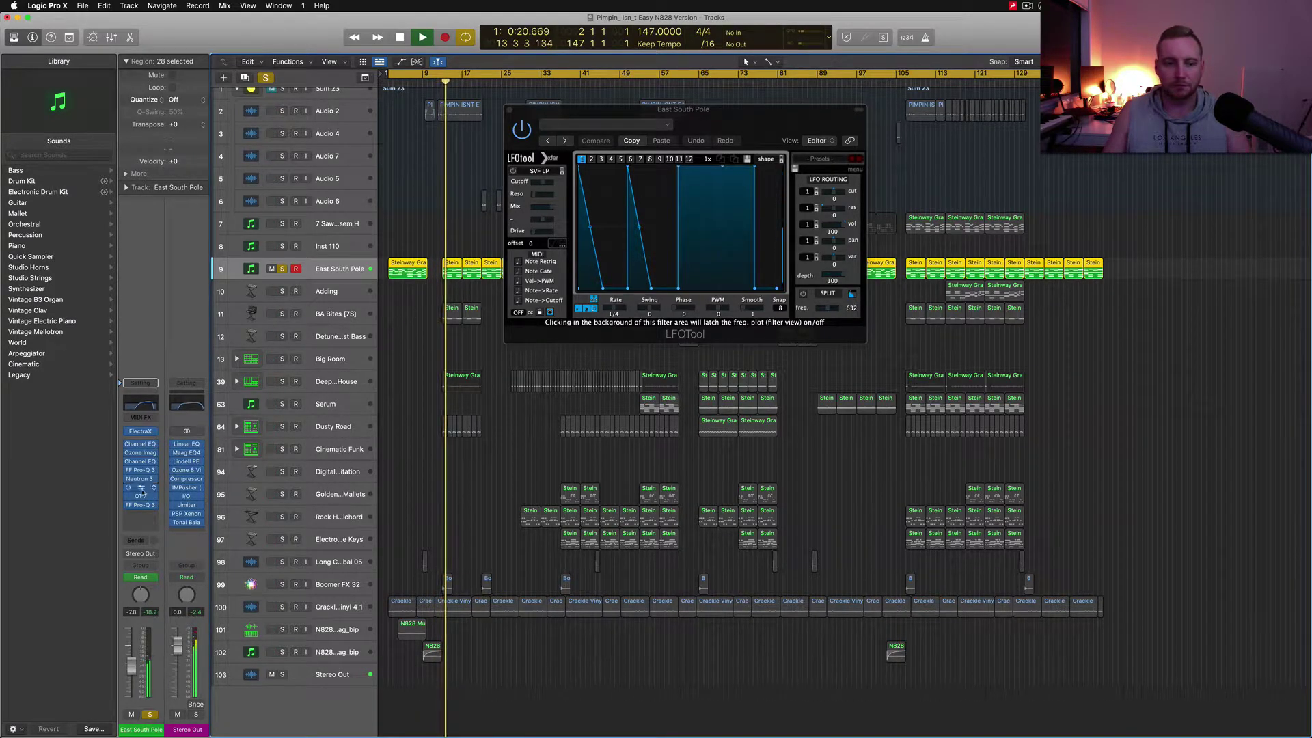
mouse_move(127, 489)
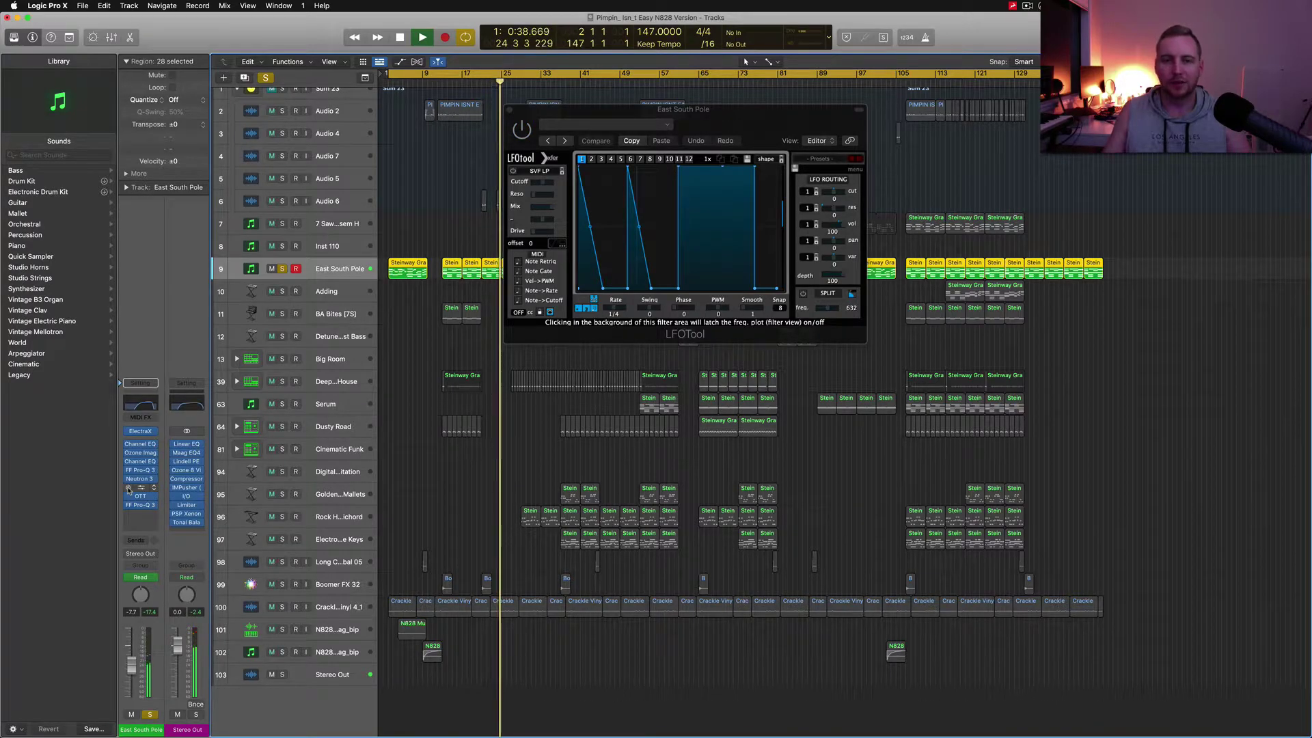
key(space)
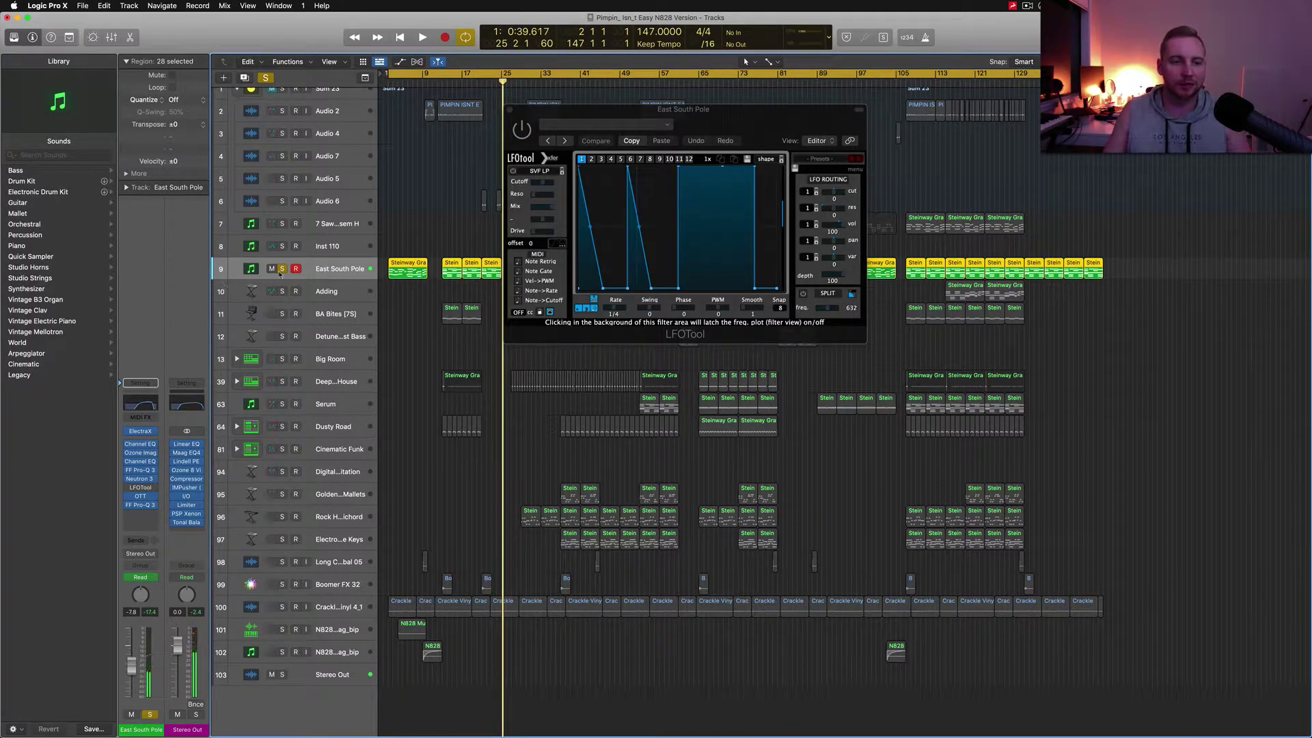
- Examine the OTT multiband compressor settings on East South Pole, then close the OTT and LFOTool windows
click(141, 497)
drag(504, 155, 690, 116)
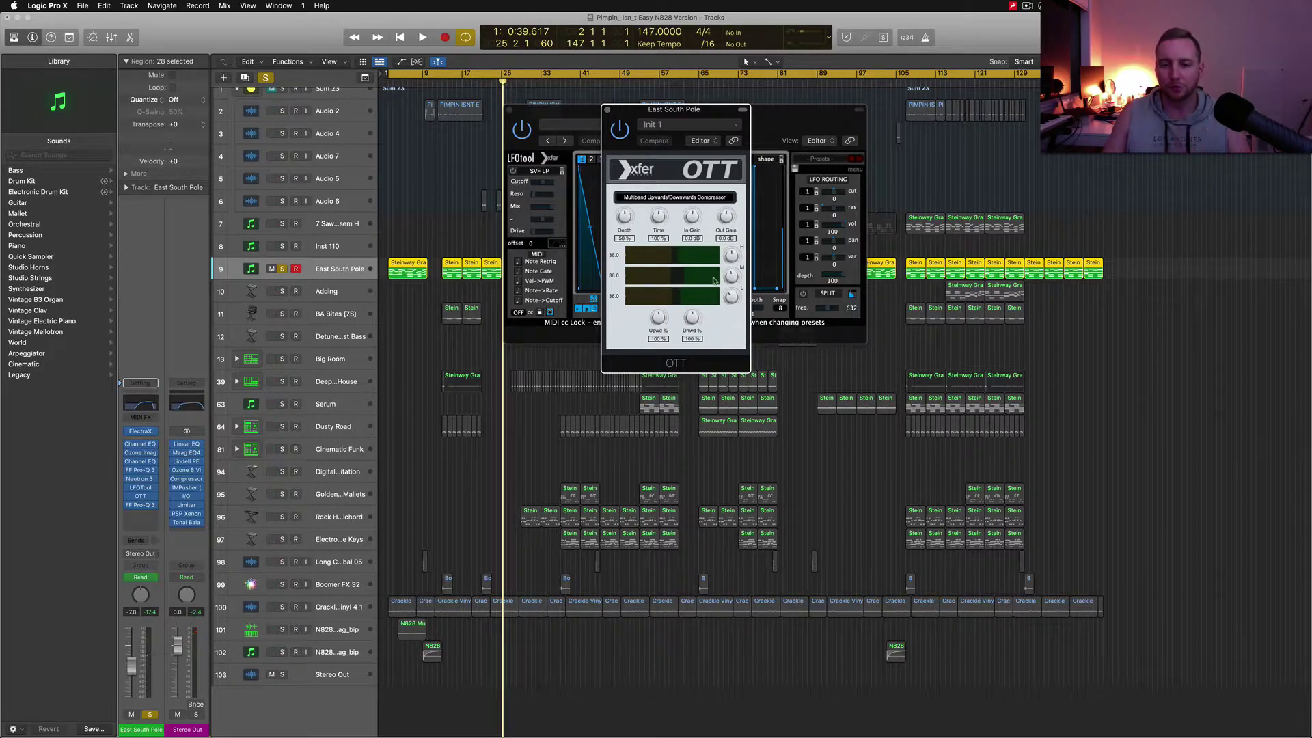
click(608, 109)
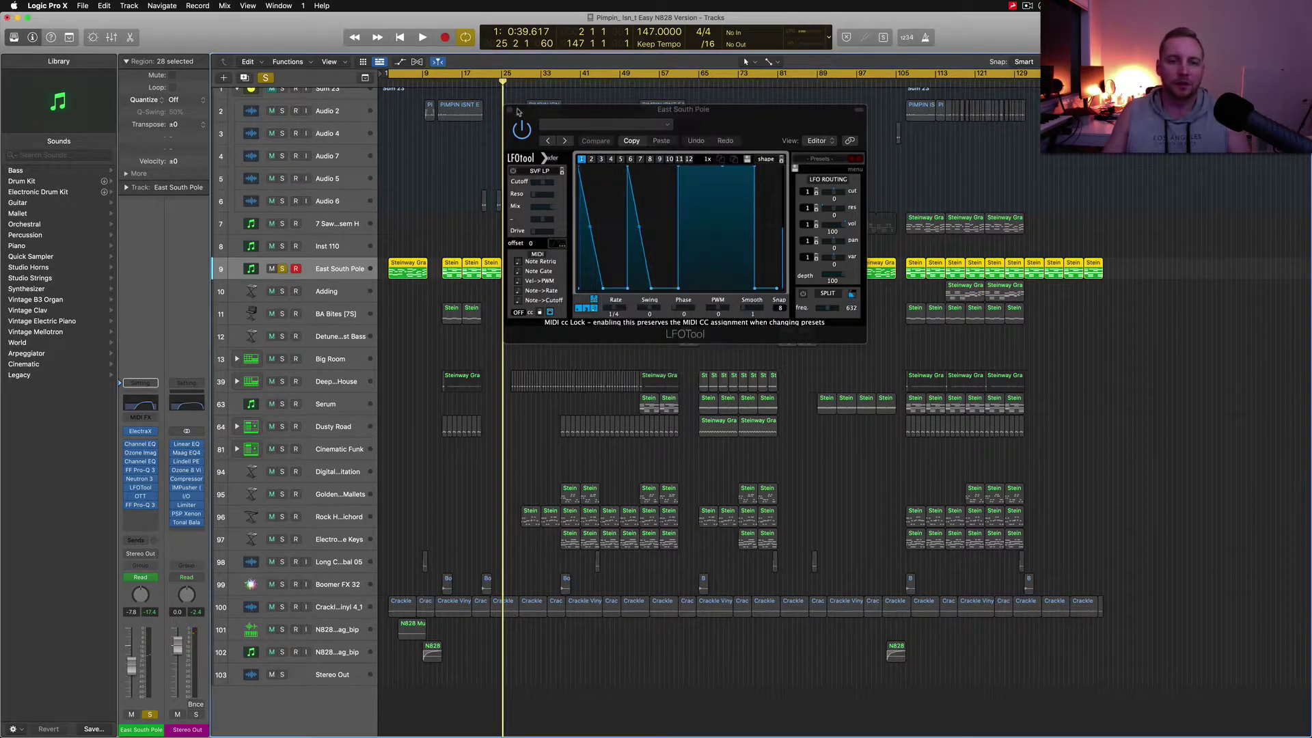
click(509, 110)
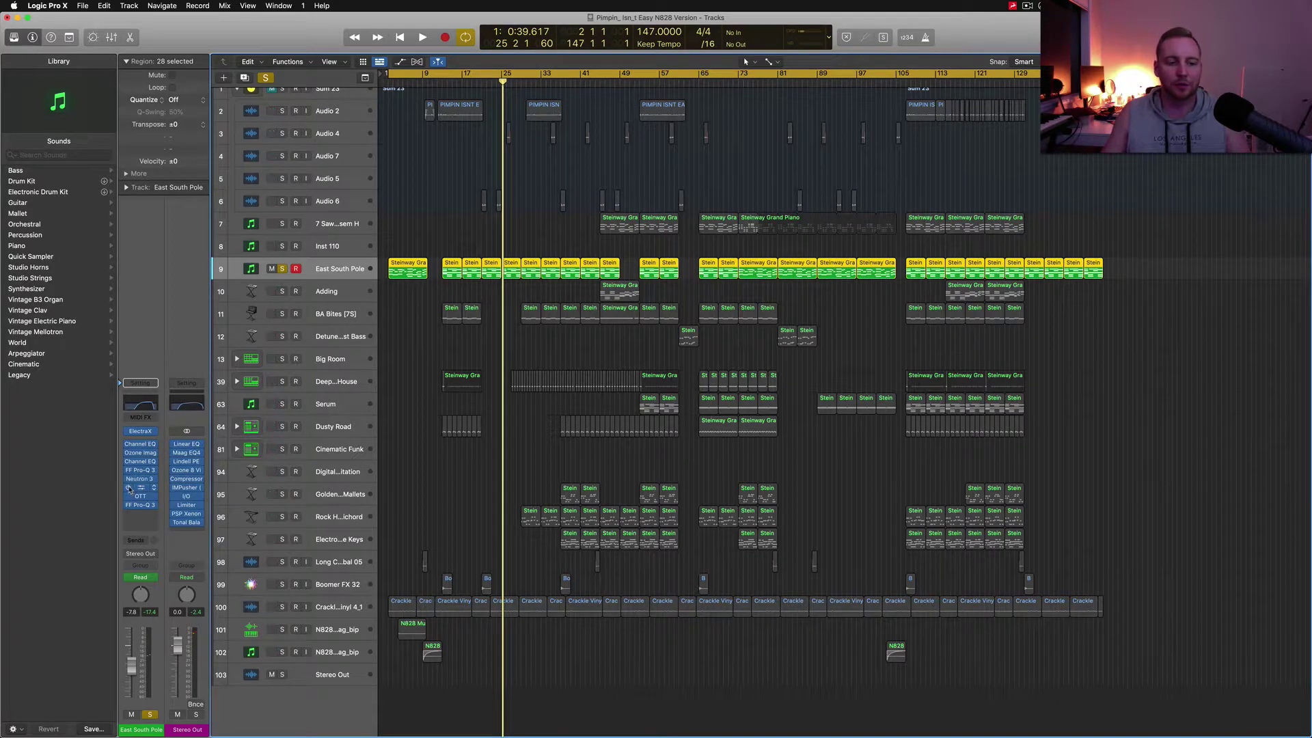
- Replay the soloed East South Pole track with LFOTool bypassed and re-enabled, listening up to about bar 18
key(space)
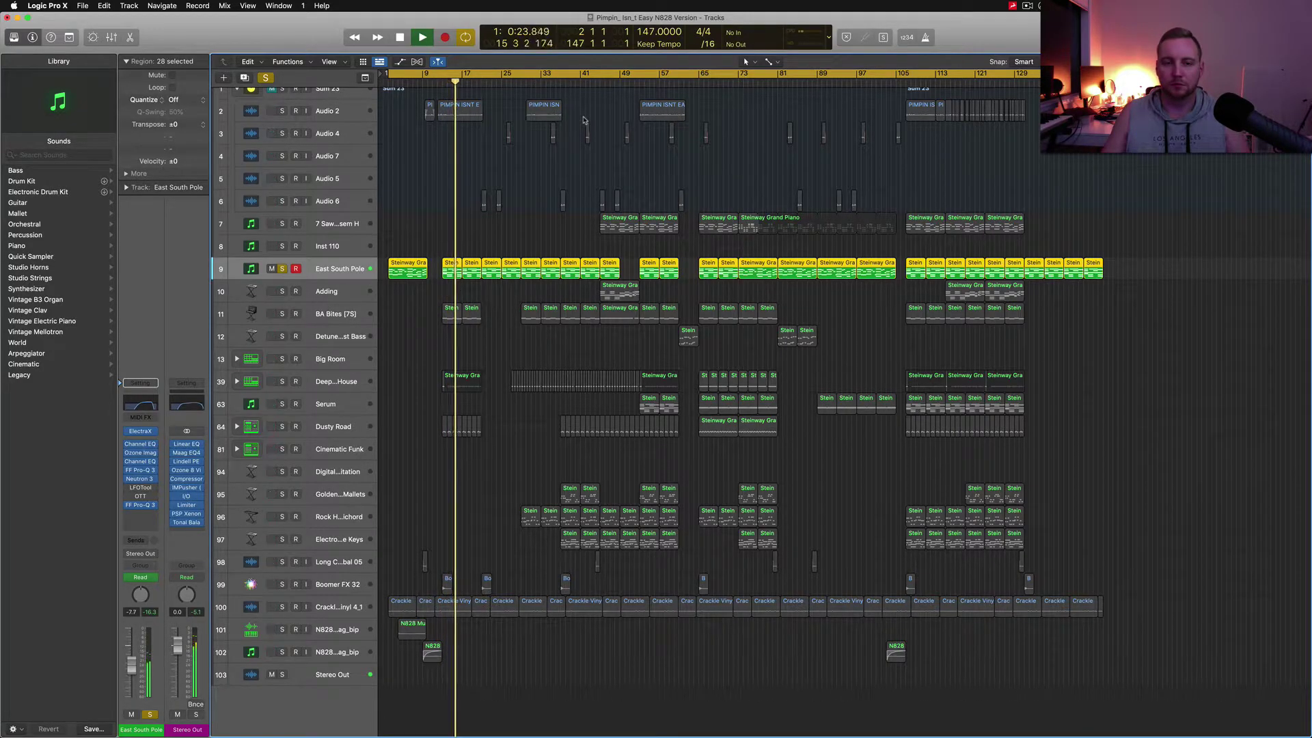
key(space)
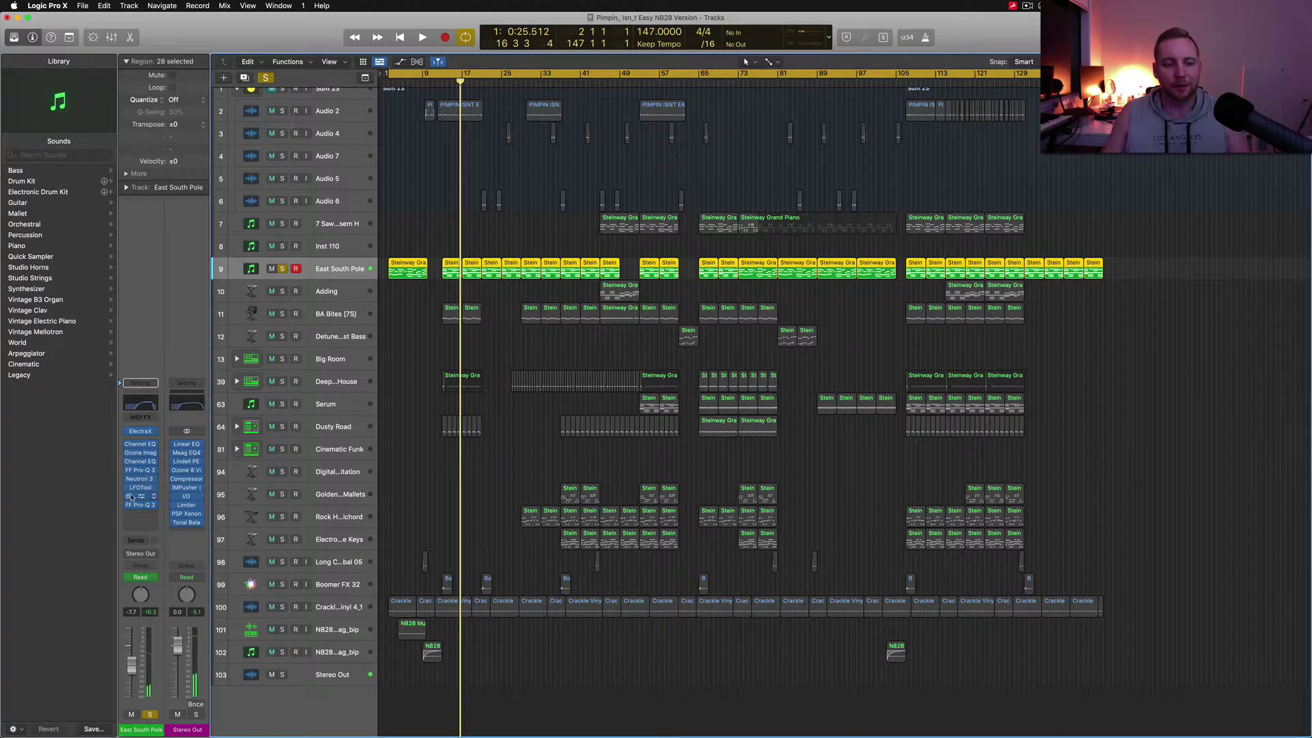
key(space)
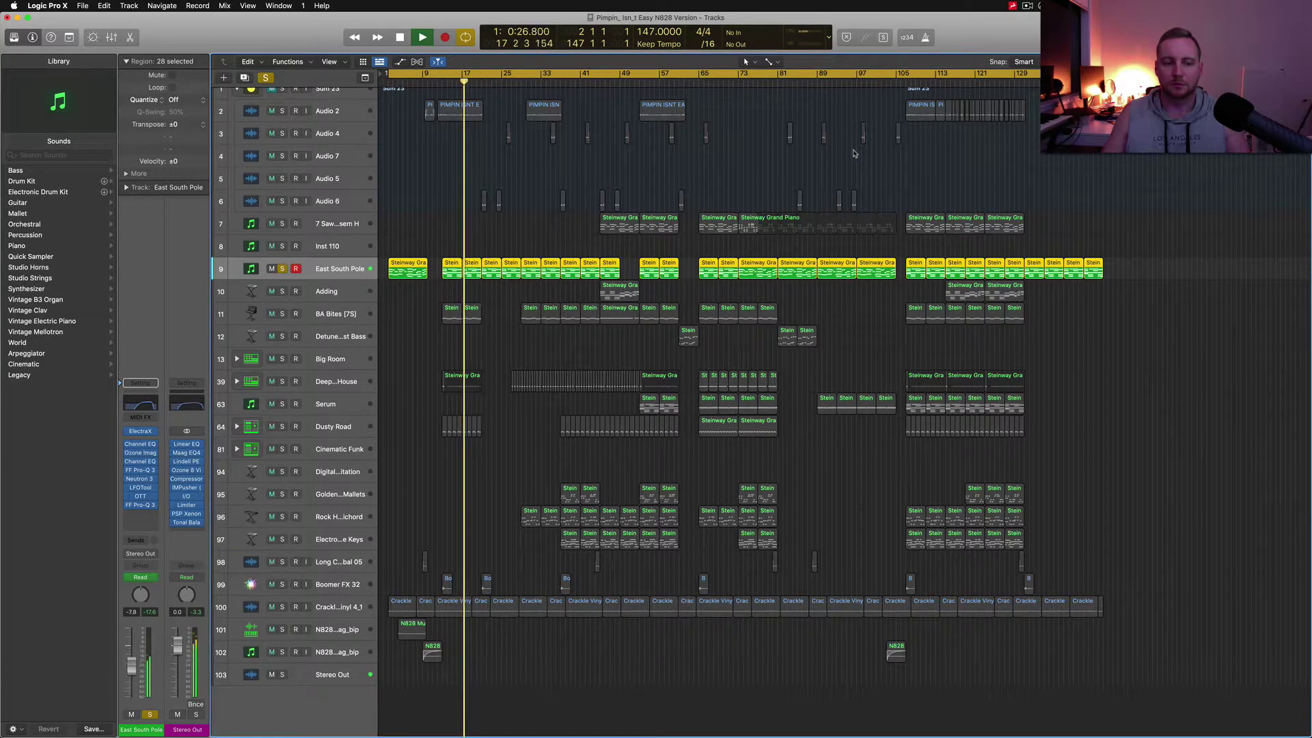
key(space)
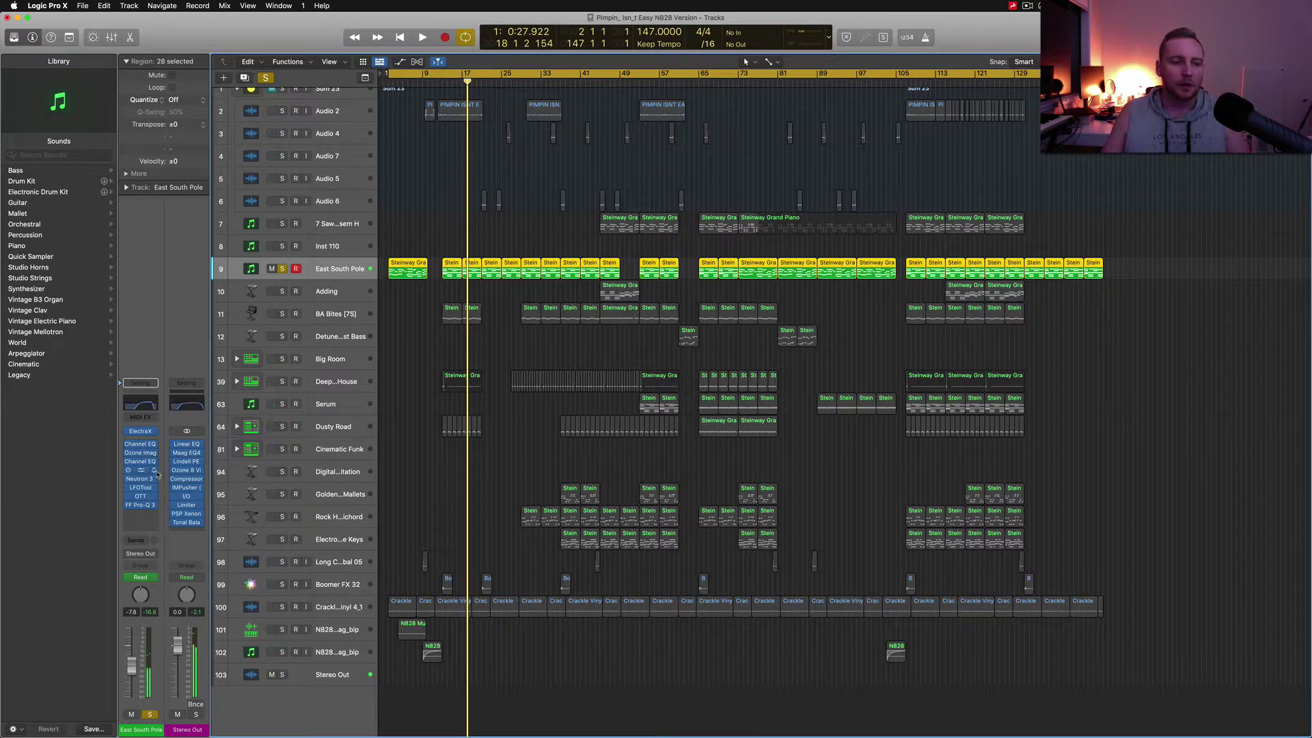
- Examine the Side Only low-end cut in East South Pole's second Channel EQ, then close the plug-in
click(142, 462)
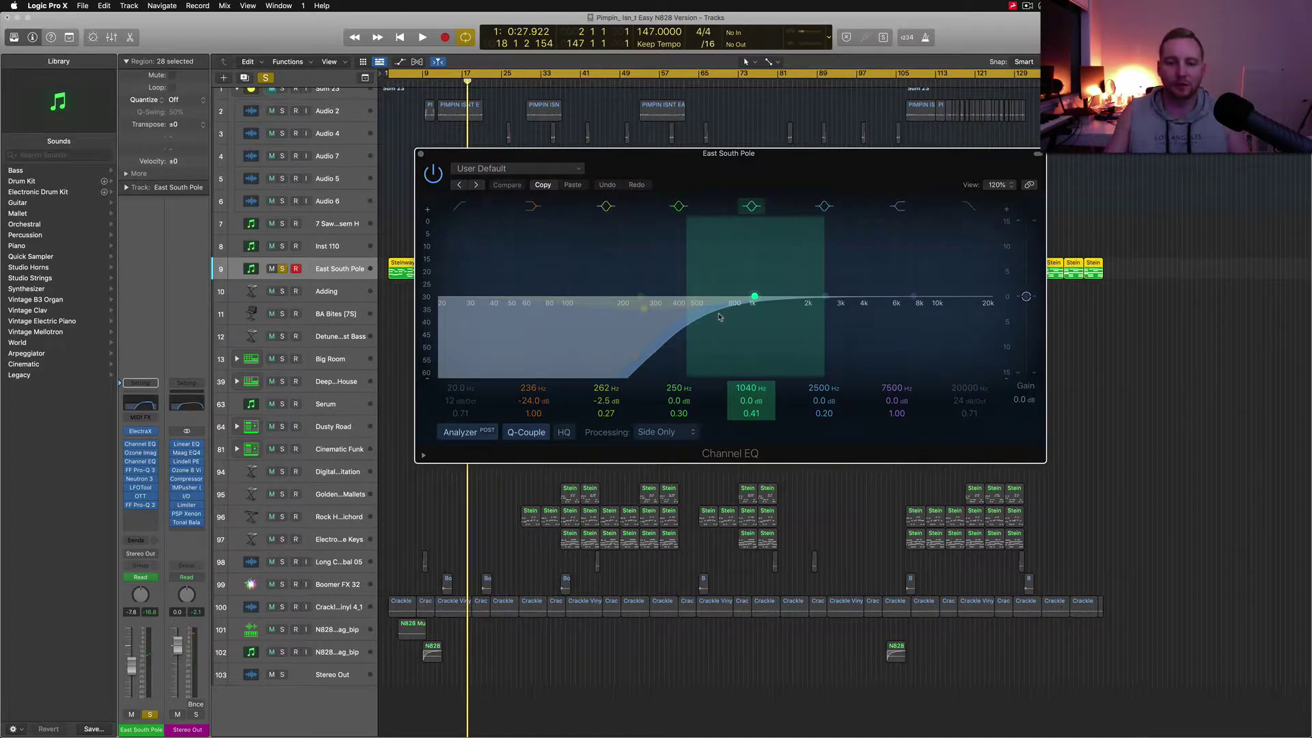
drag(528, 395, 545, 386)
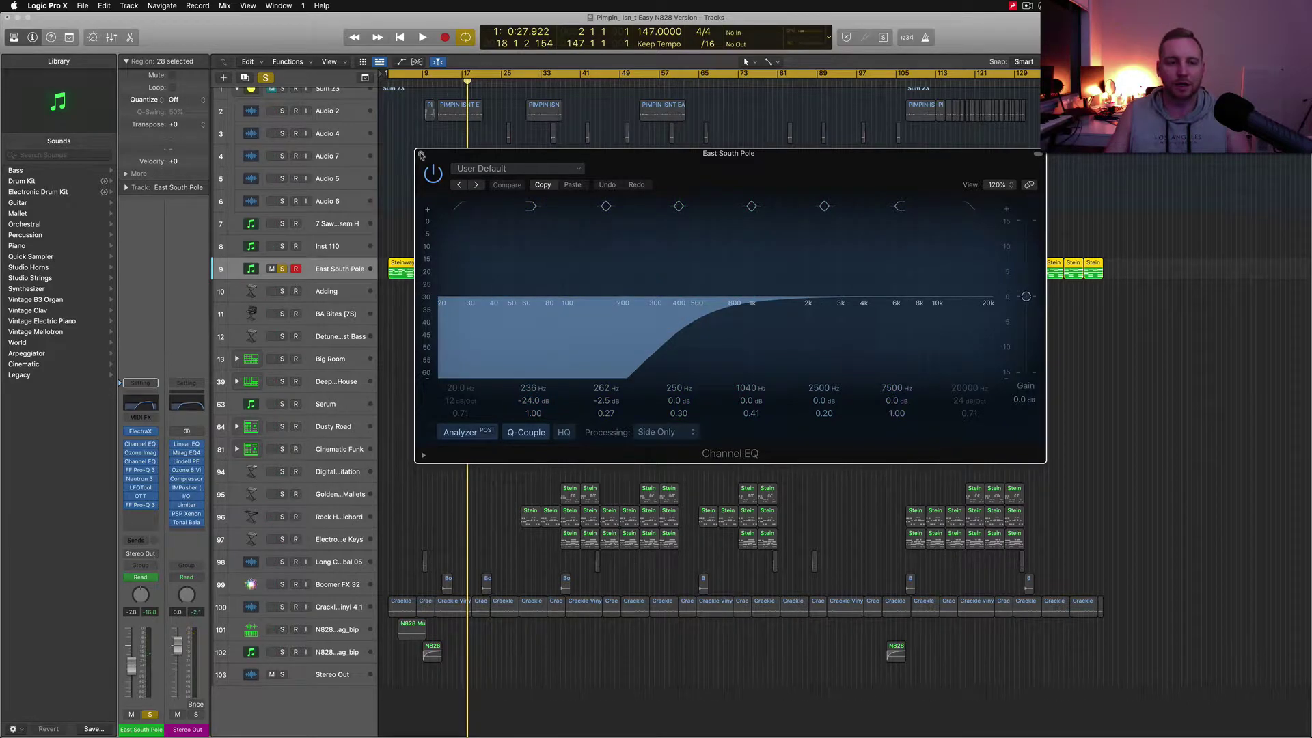
key(super+w)
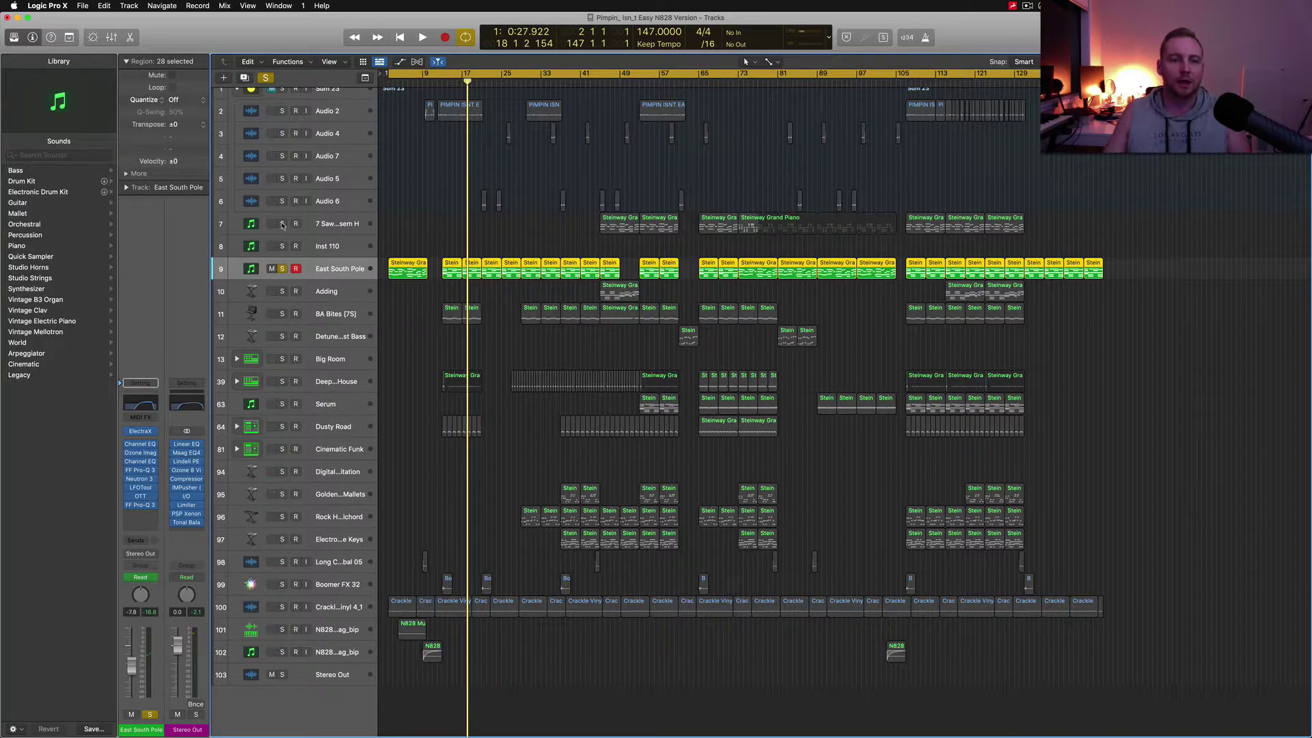
- Add the Adding track to the solo group and listen to it with East South Pole from about bar 45
click(281, 291)
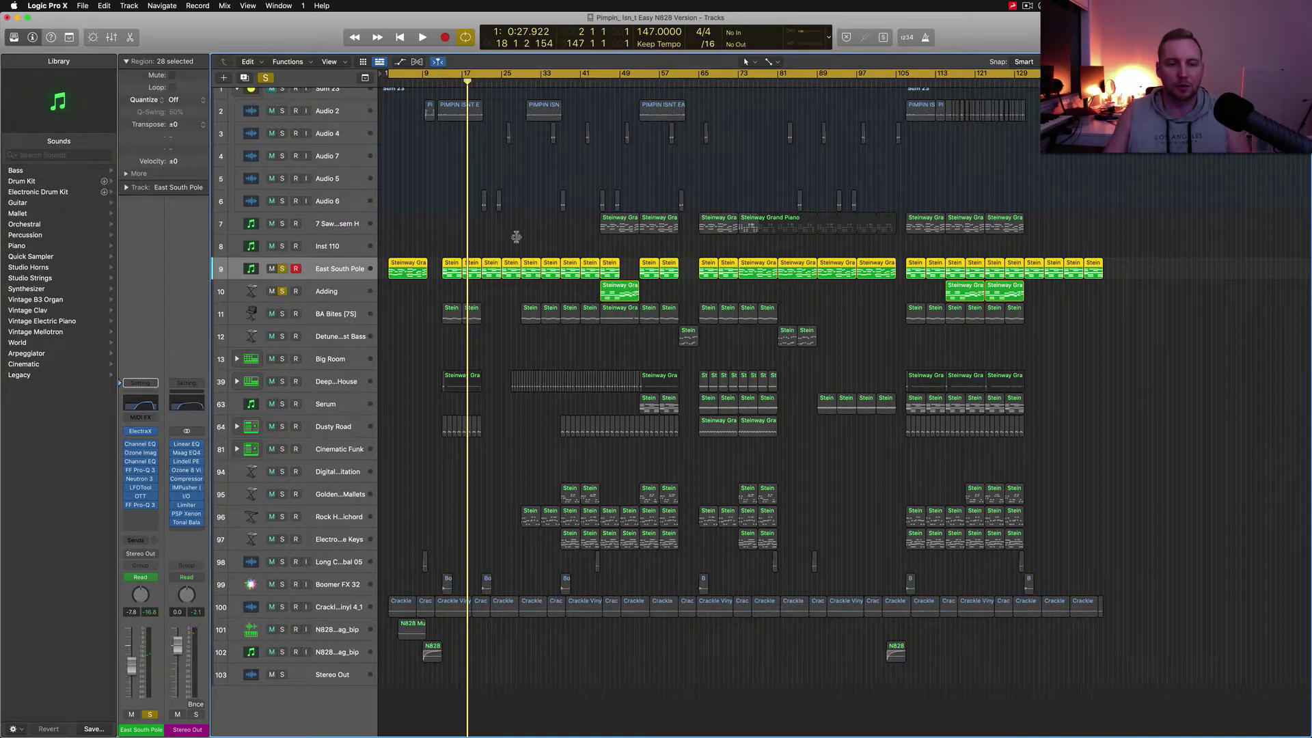
click(604, 80)
key(space)
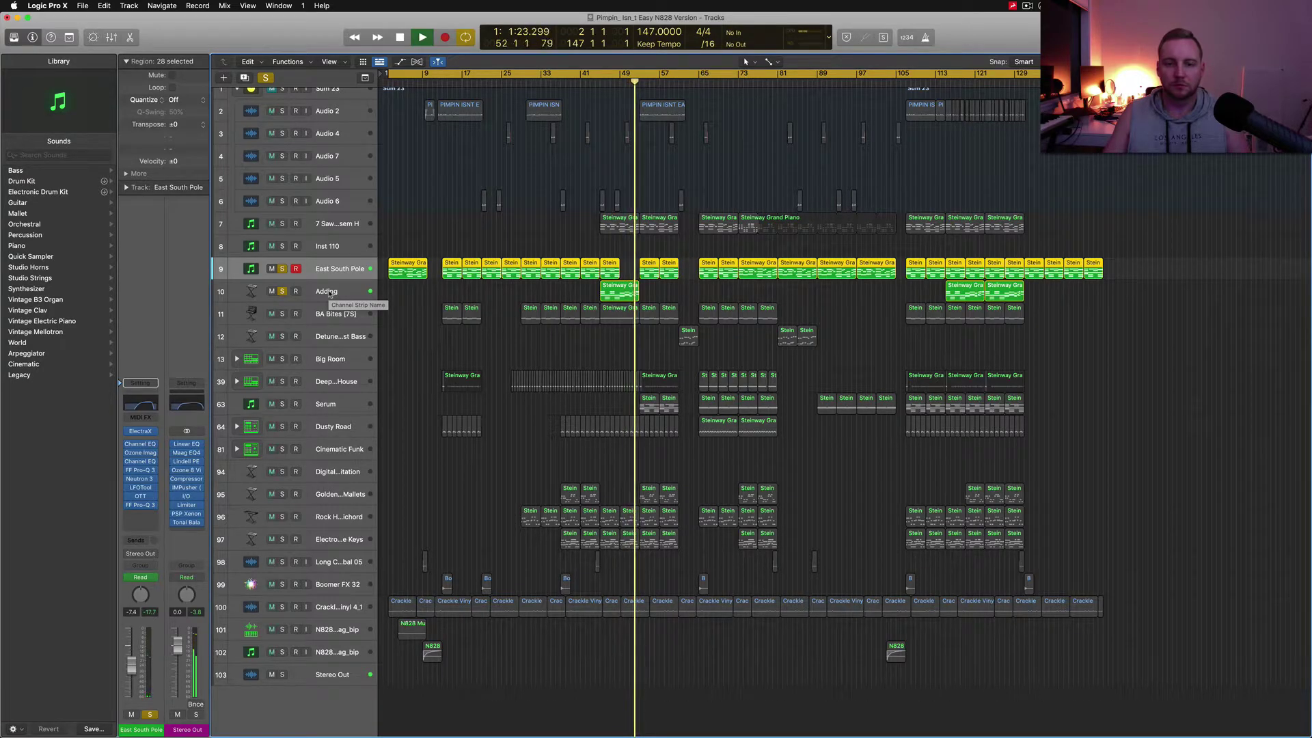
- Stop playback and examine the Adding track's Alchemy source and tuning settings
key(space)
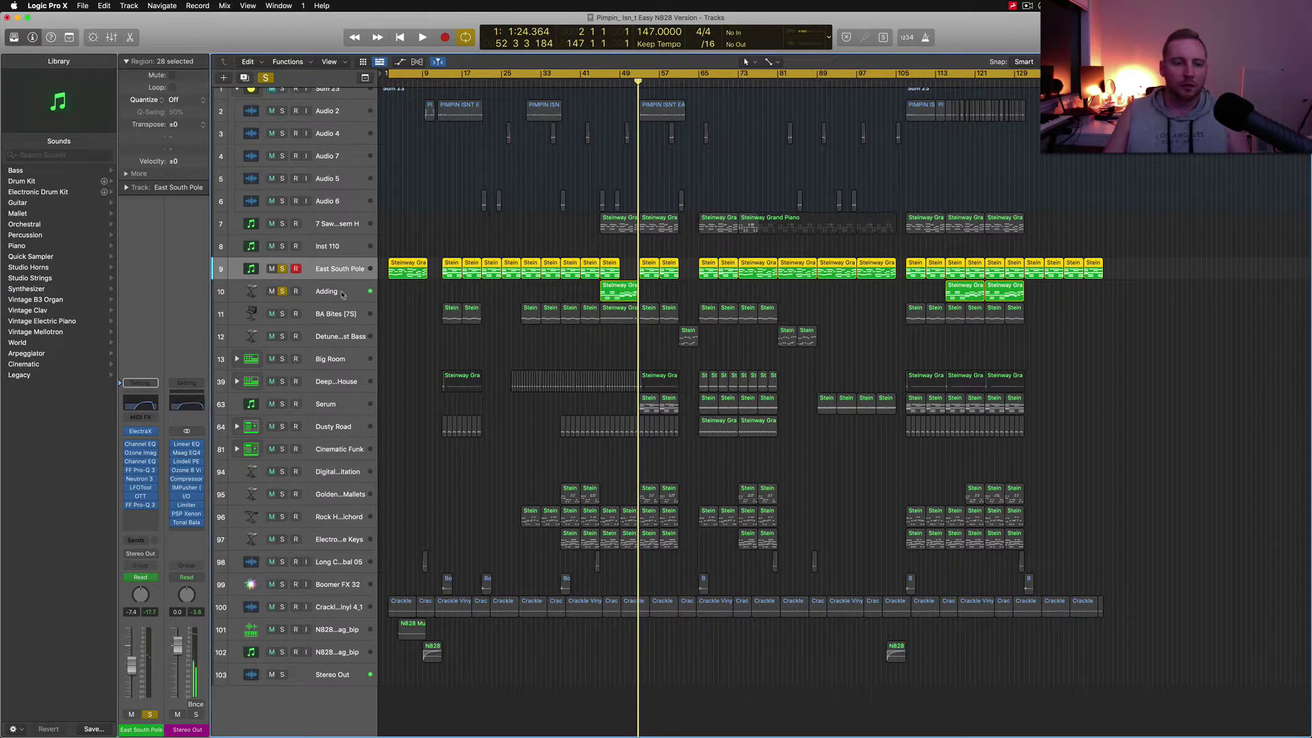
click(301, 292)
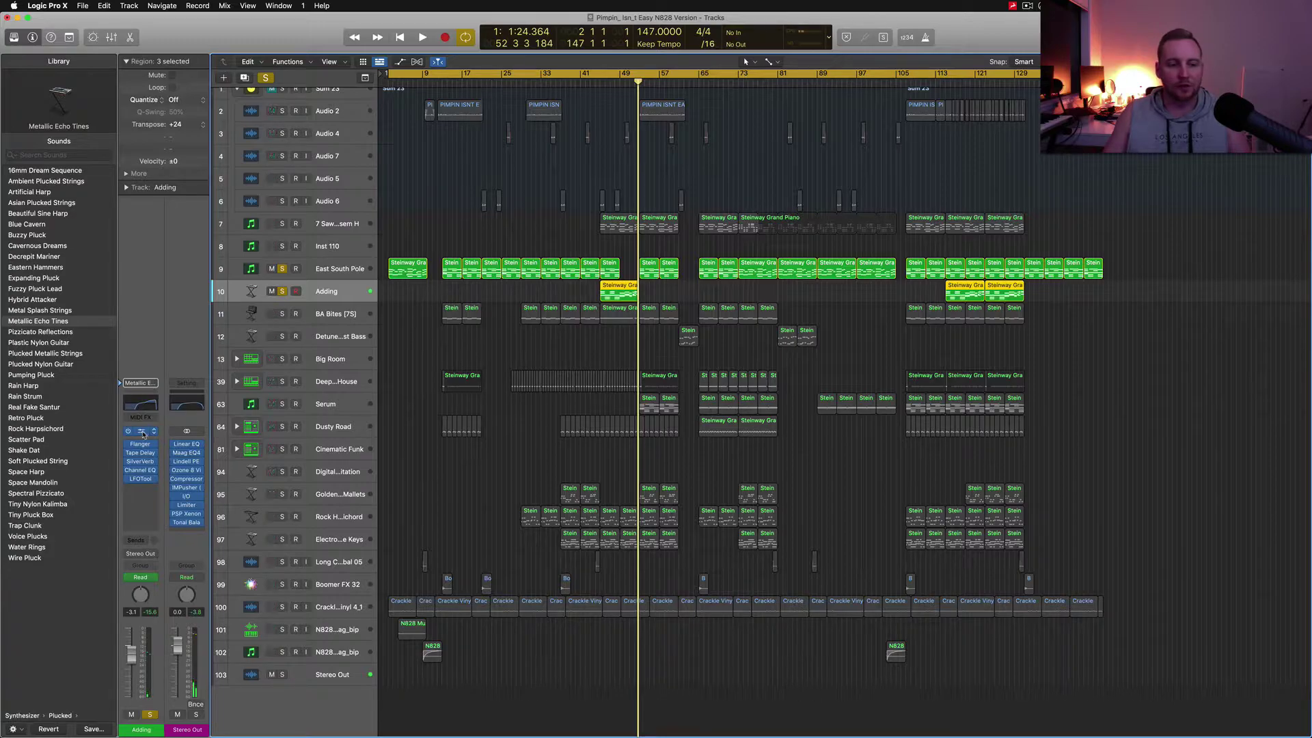
key(v)
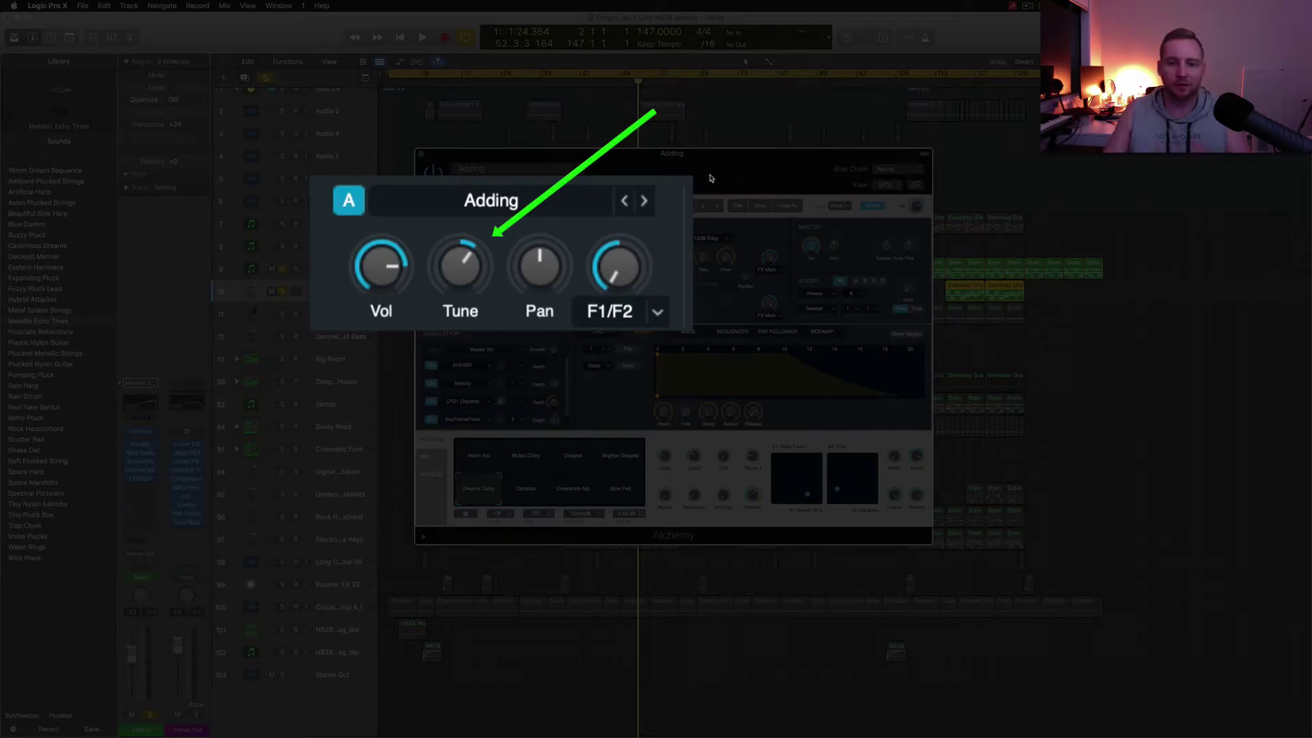
drag(711, 178, 711, 144)
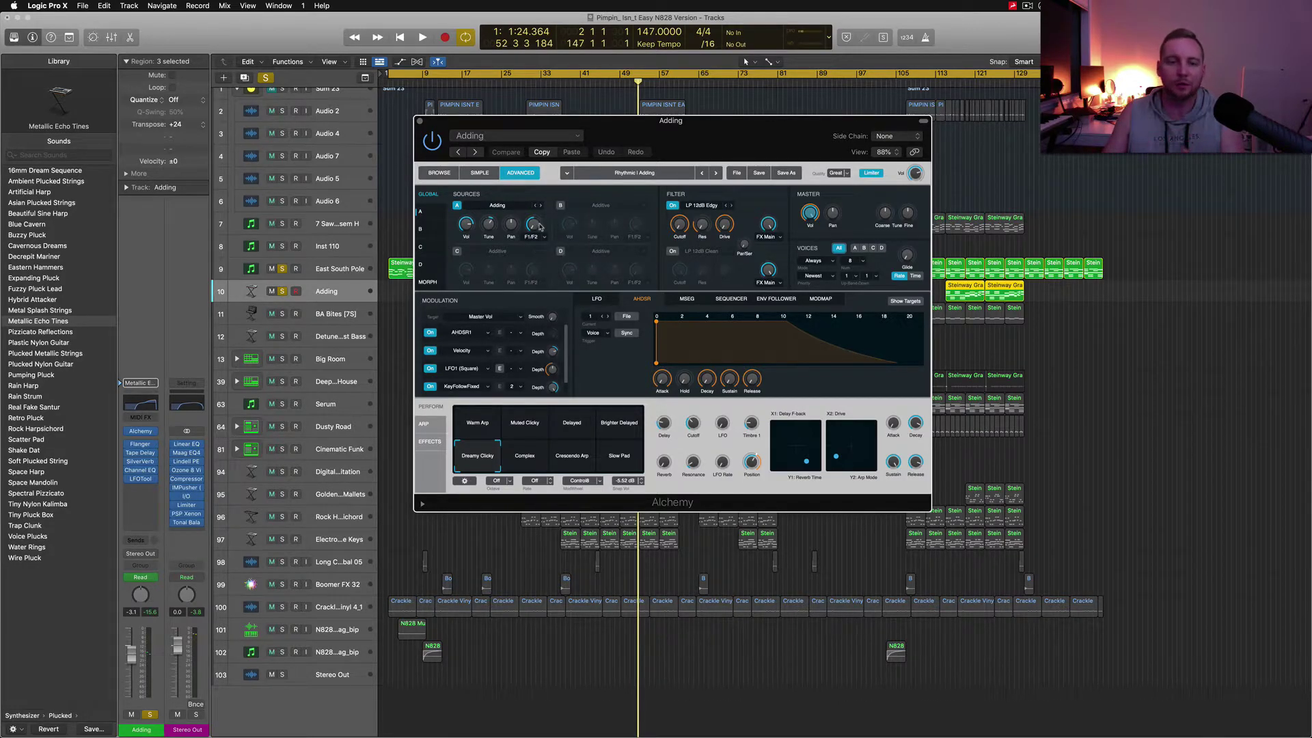
- Browse Alchemy's Keys presets to locate the Adding preset, then return to the advanced synth view
click(439, 173)
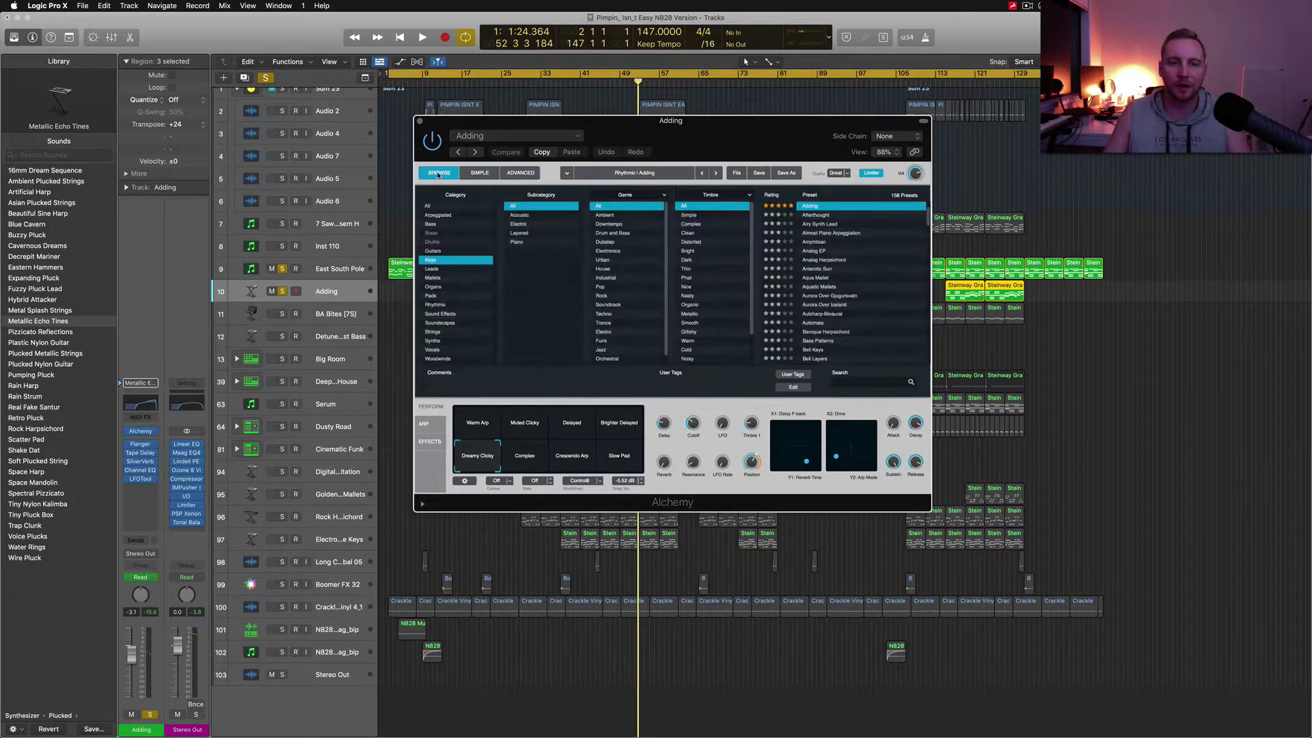
click(519, 174)
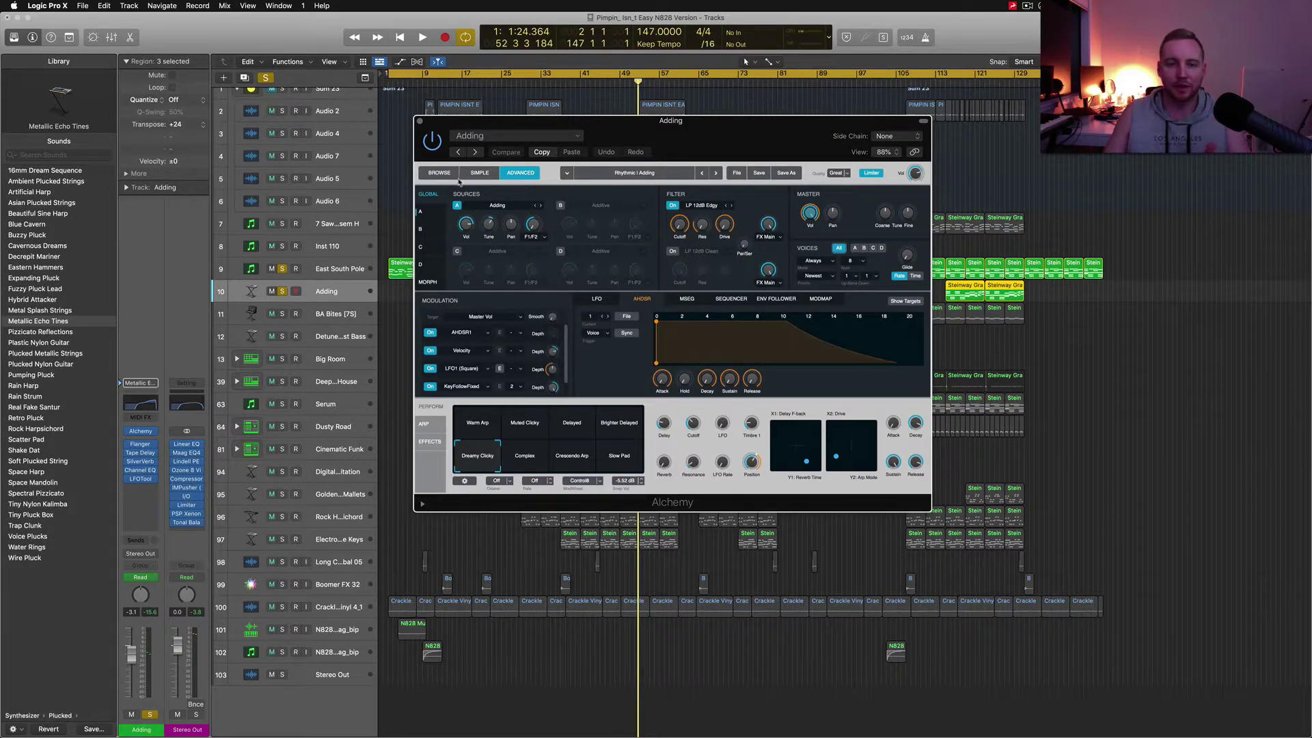
click(425, 174)
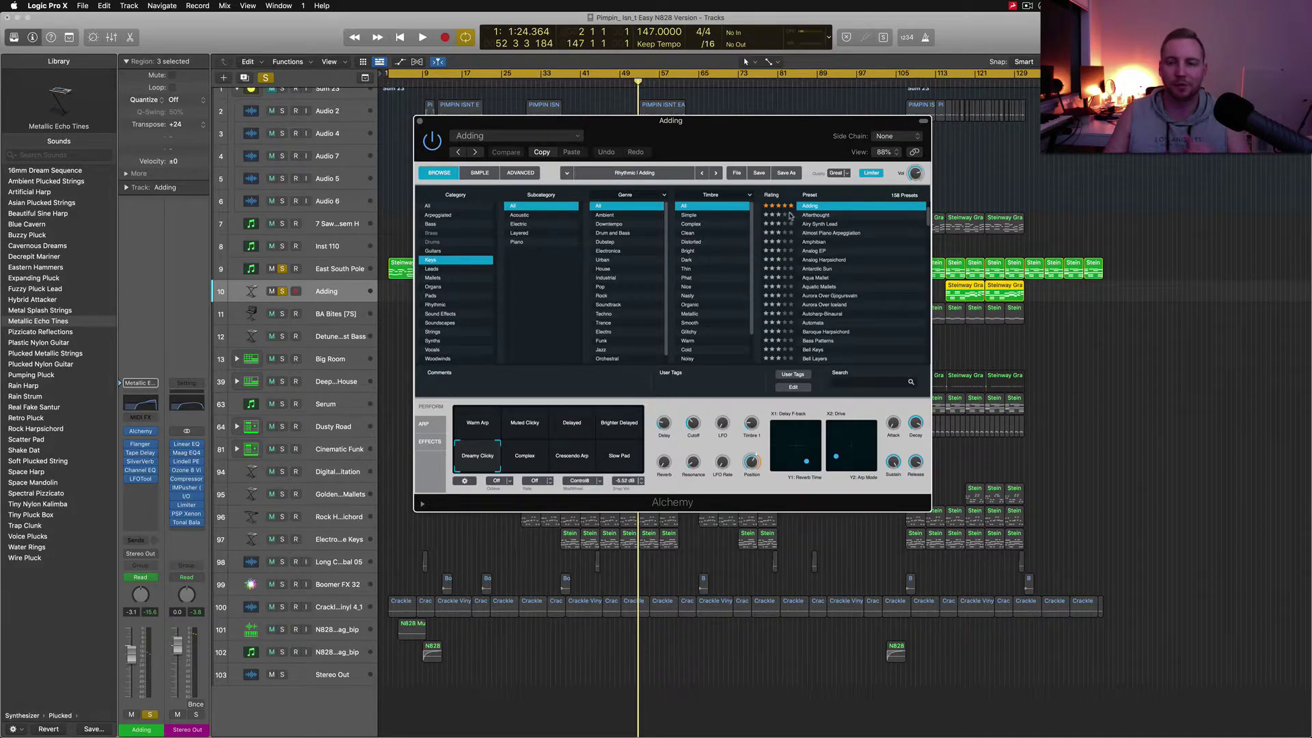
click(521, 172)
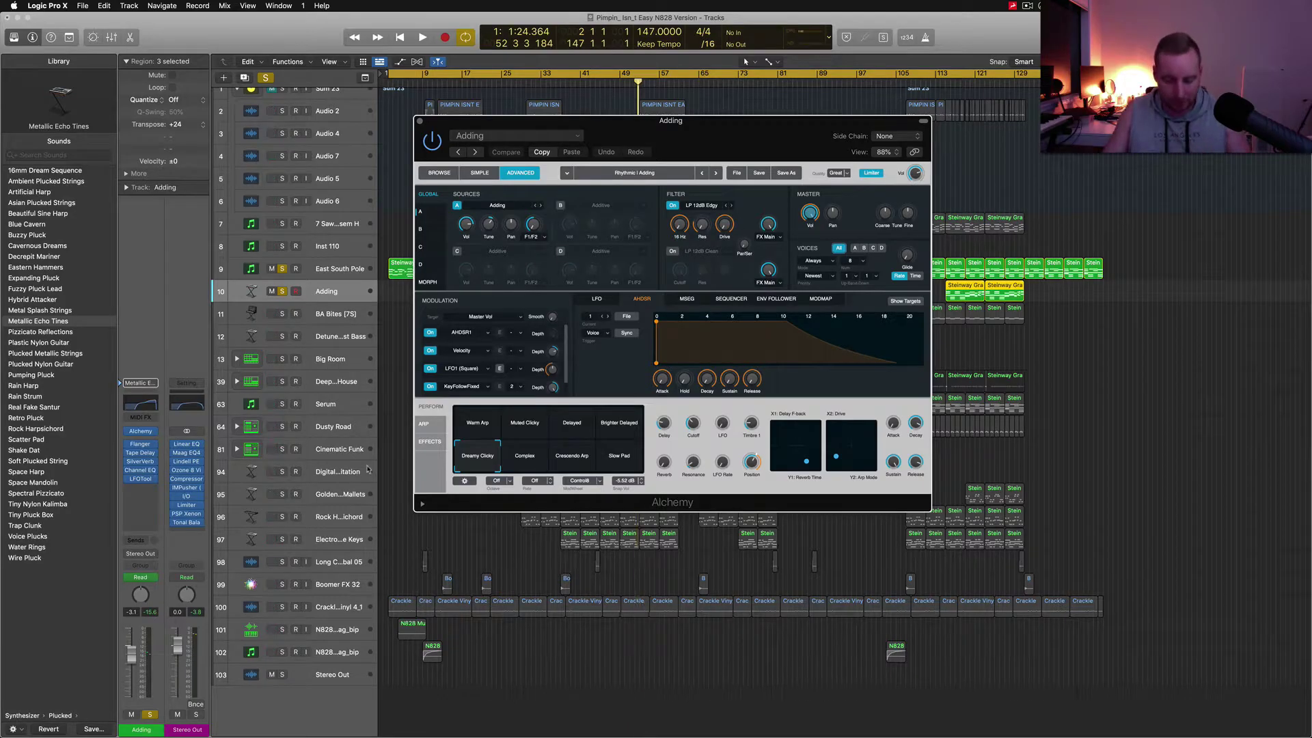
- Check the Adding track's channel strip in the mixer, closing Alchemy and the mixer when done
key(x)
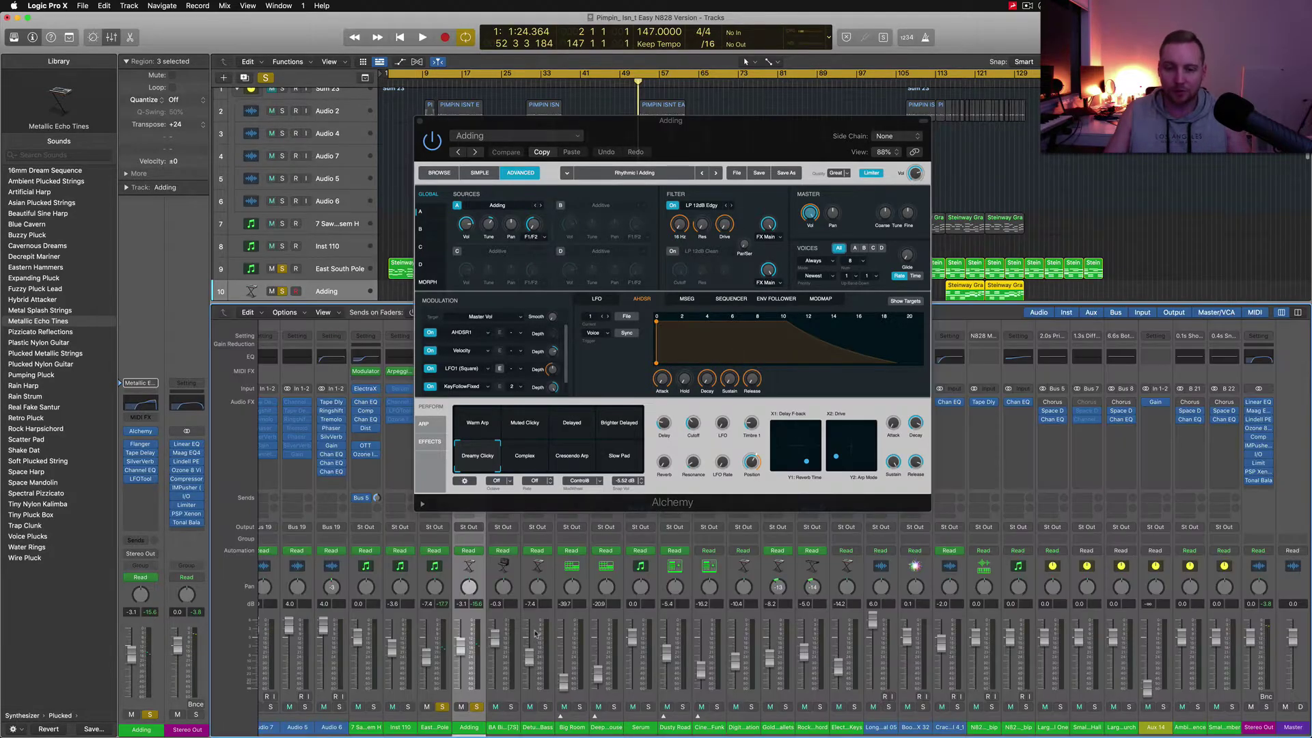
click(419, 123)
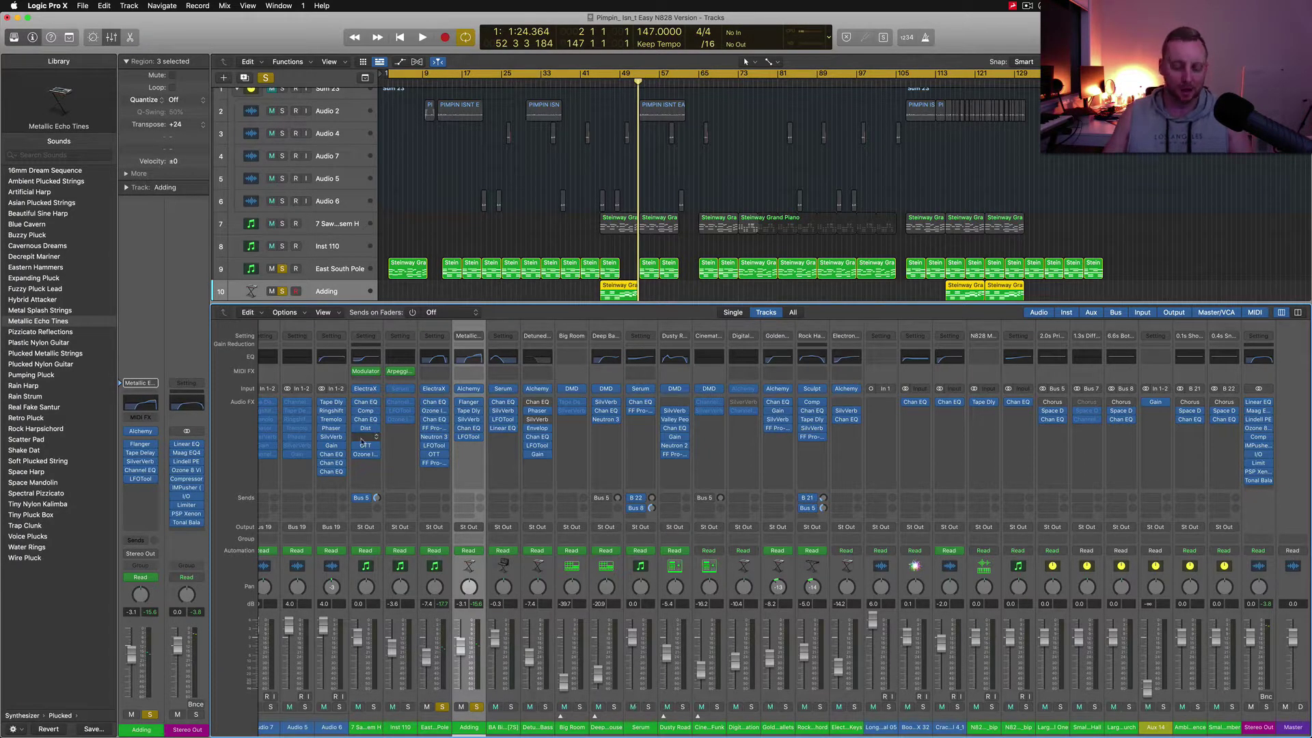
key(x)
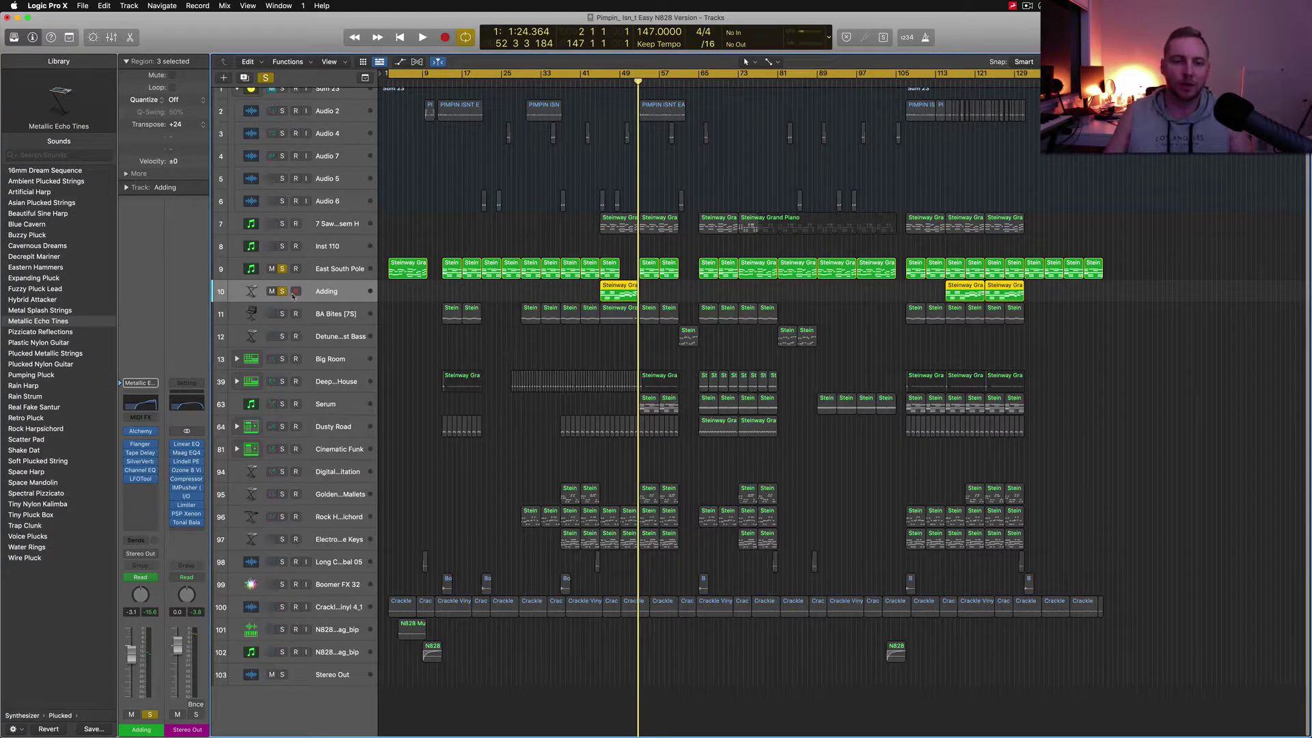
- Unsolo the Adding and East South Pole tracks and listen to the full mix from about bar 42
click(283, 291)
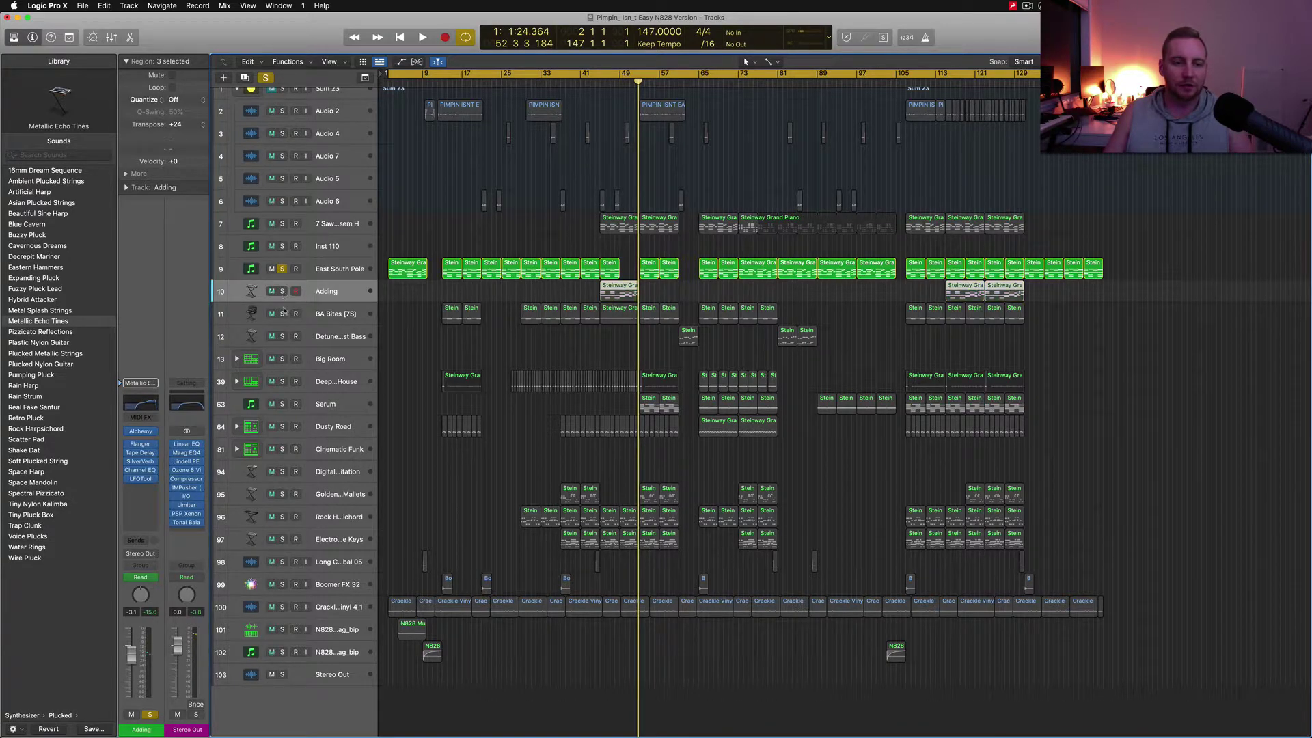
click(283, 268)
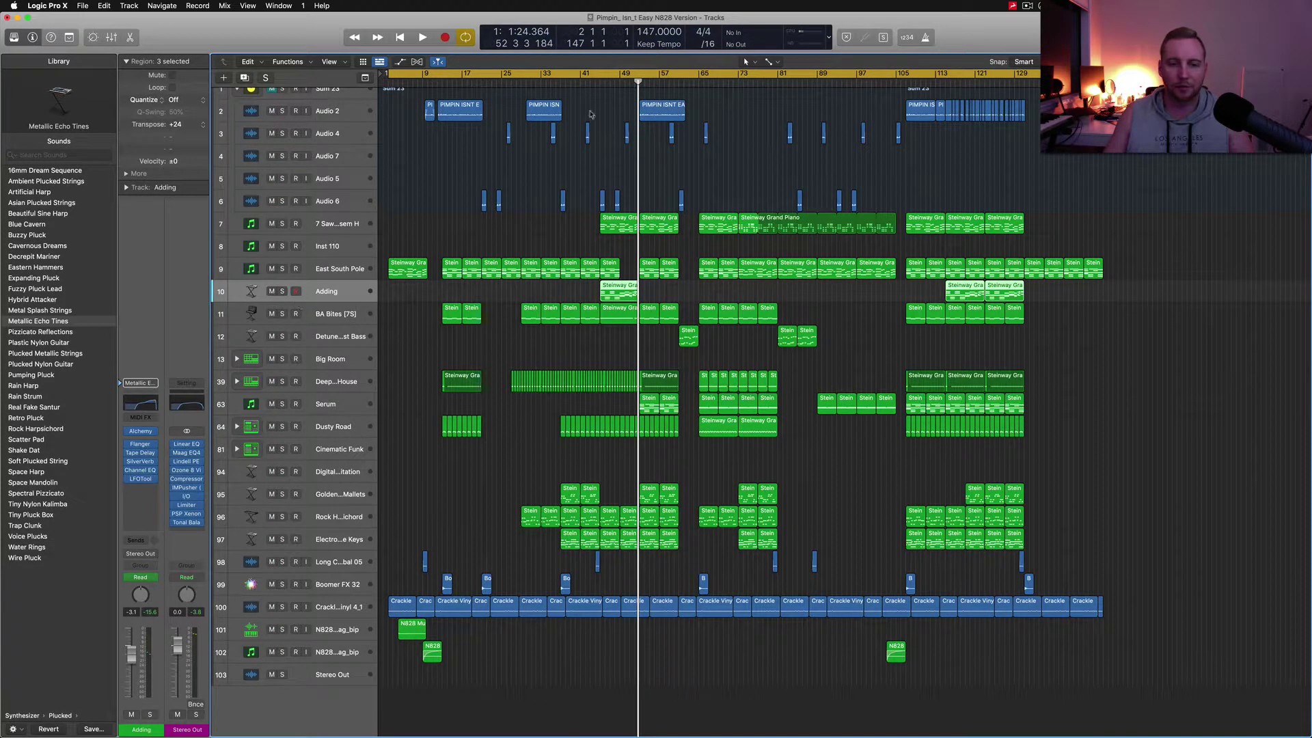
click(591, 82)
key(space)
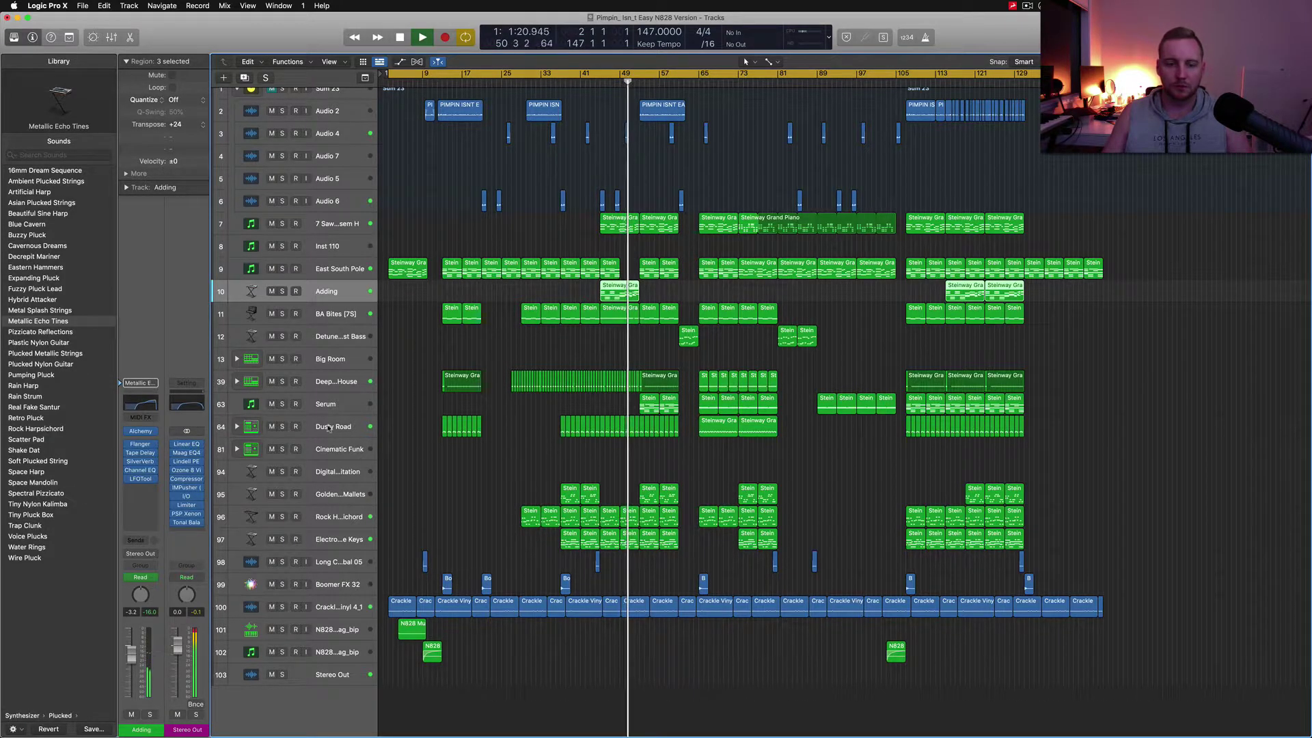
- Solo the Serum, Deep House and Dusty Road tracks and listen to them from bar 27
click(282, 404)
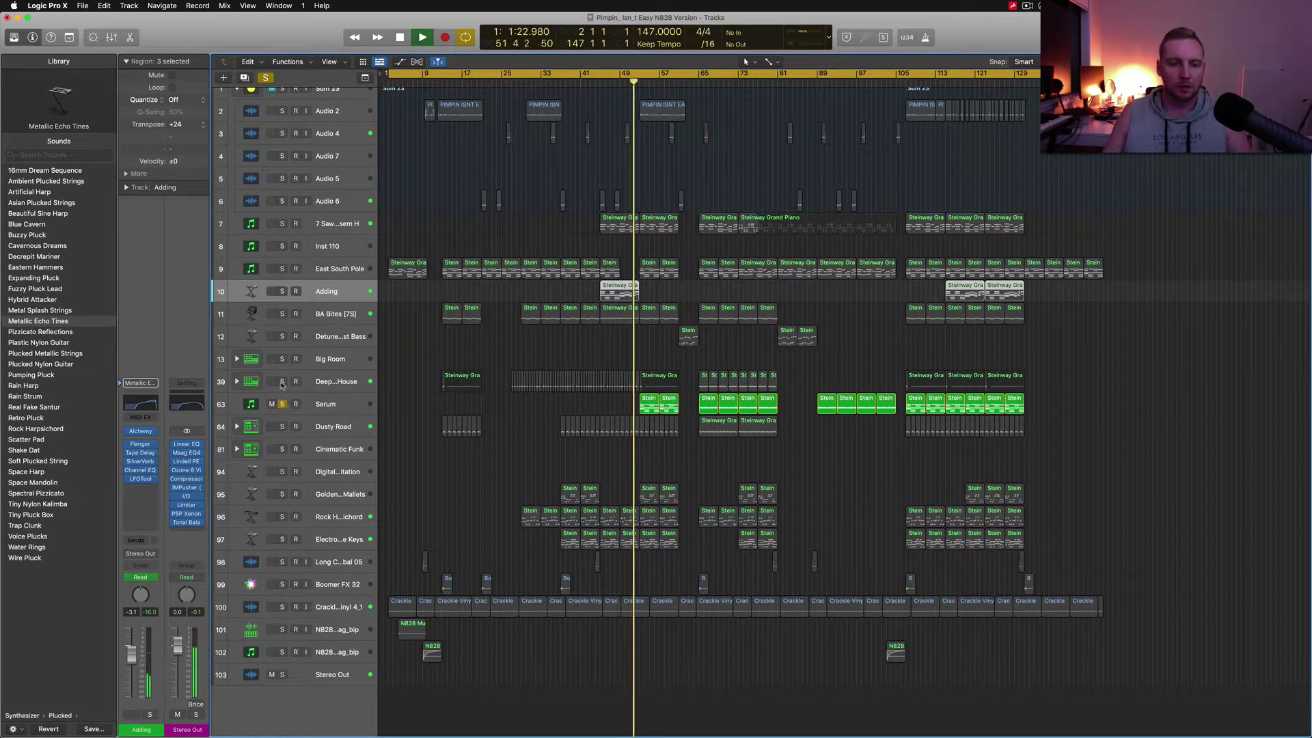
click(281, 381)
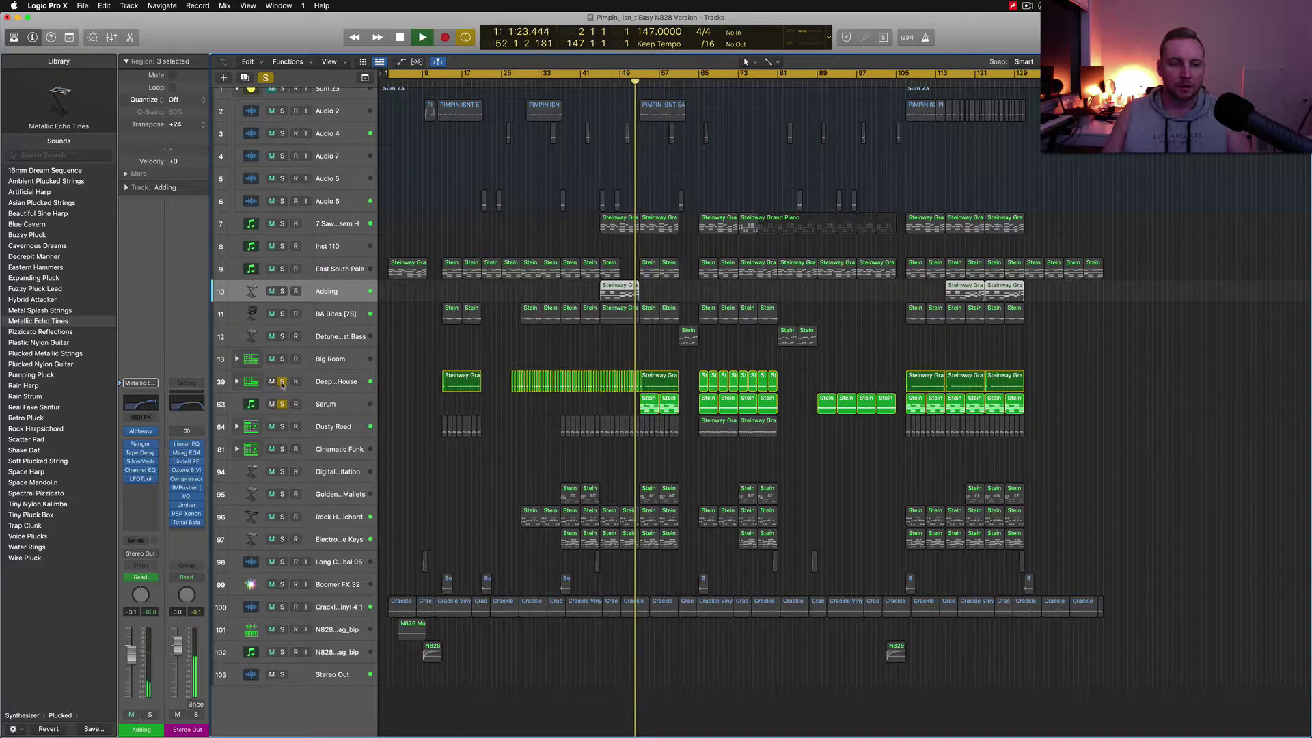
click(281, 426)
key(space)
click(602, 81)
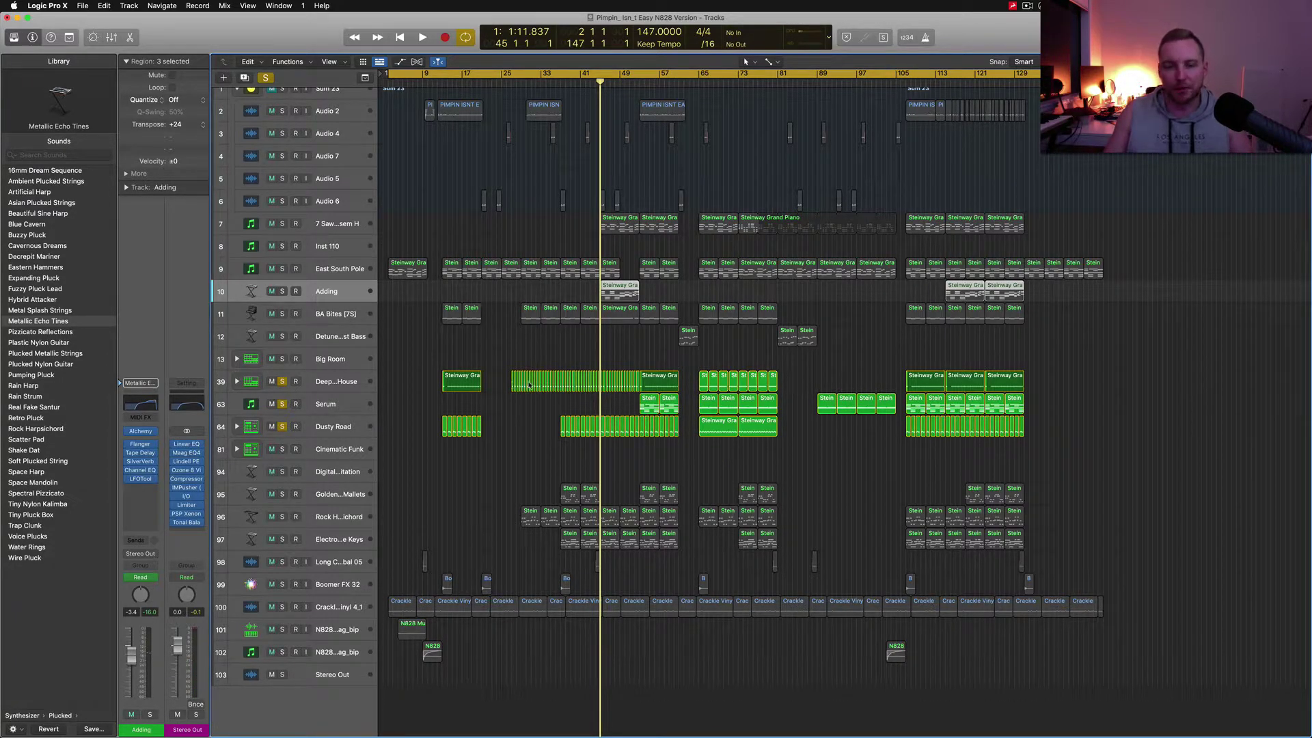
click(516, 77)
click(511, 80)
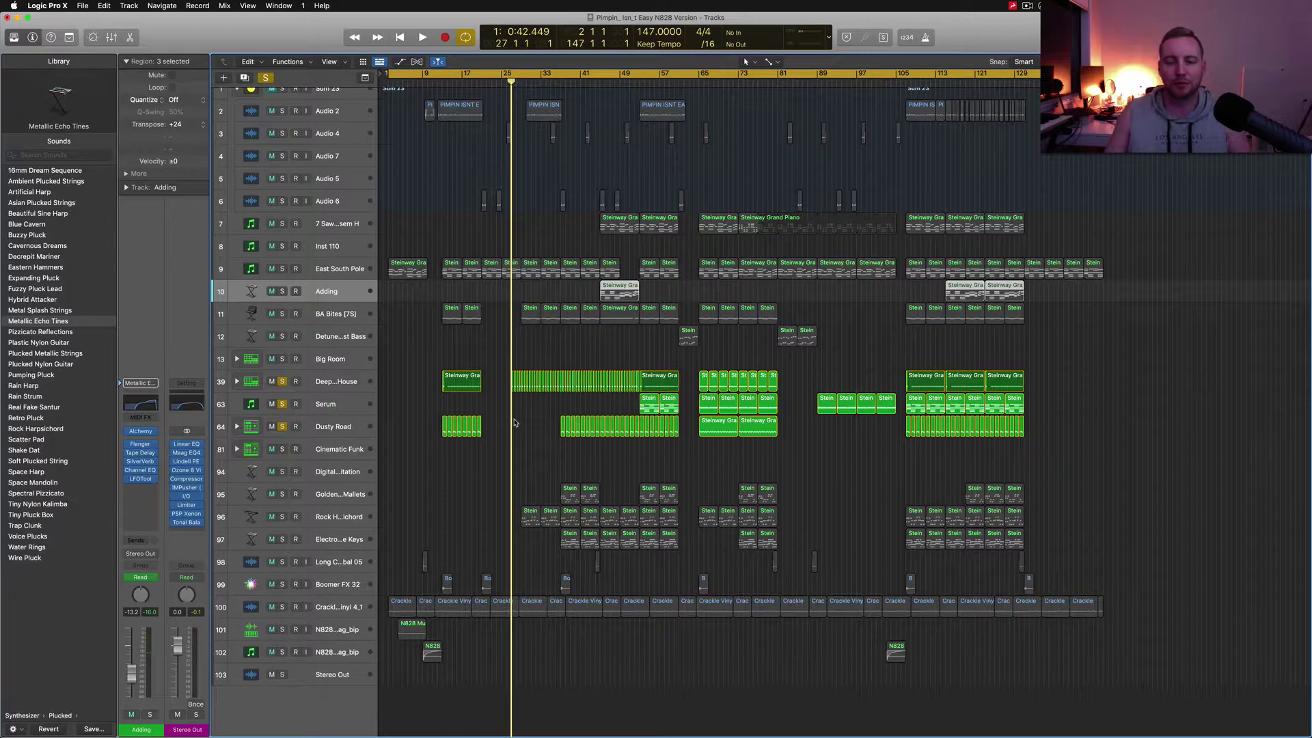
key(space)
key(space)
- Clear the solos on Deep House, Serum and Dusty Road and hear the full mix from about bar 28
drag(280, 386, 280, 445)
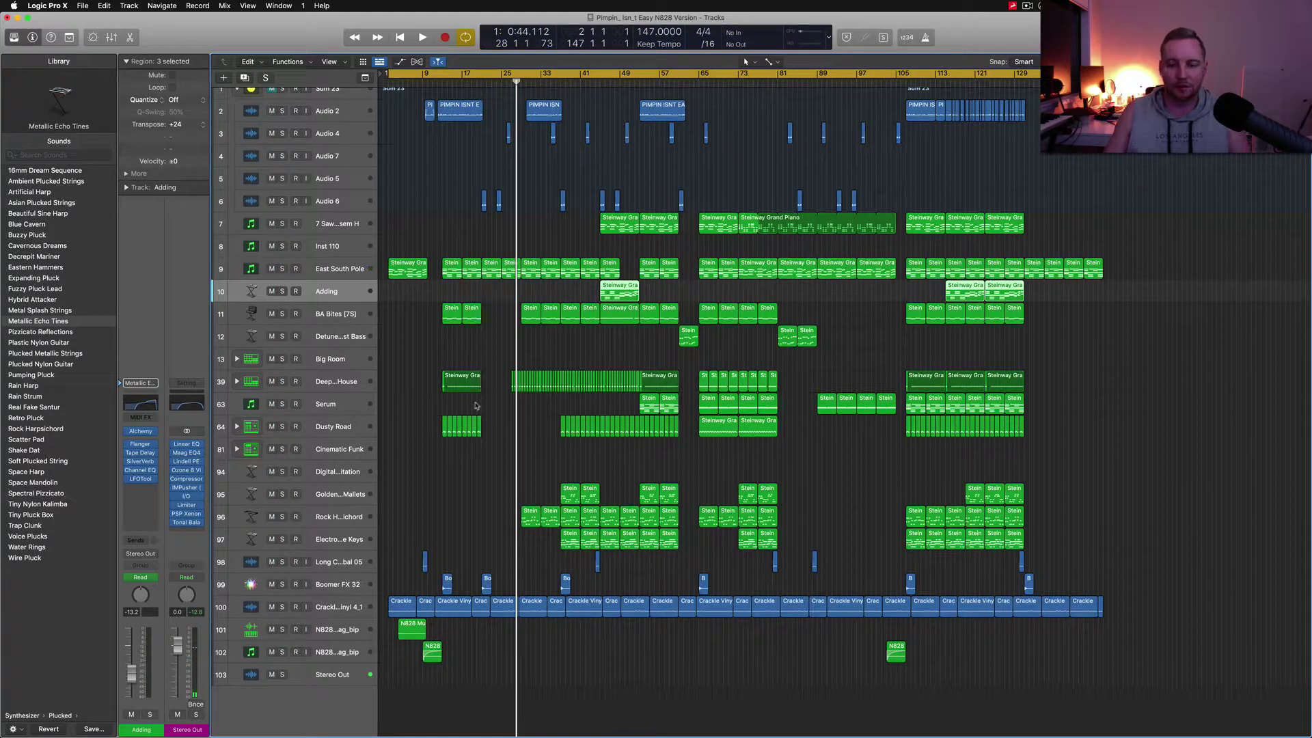
key(space)
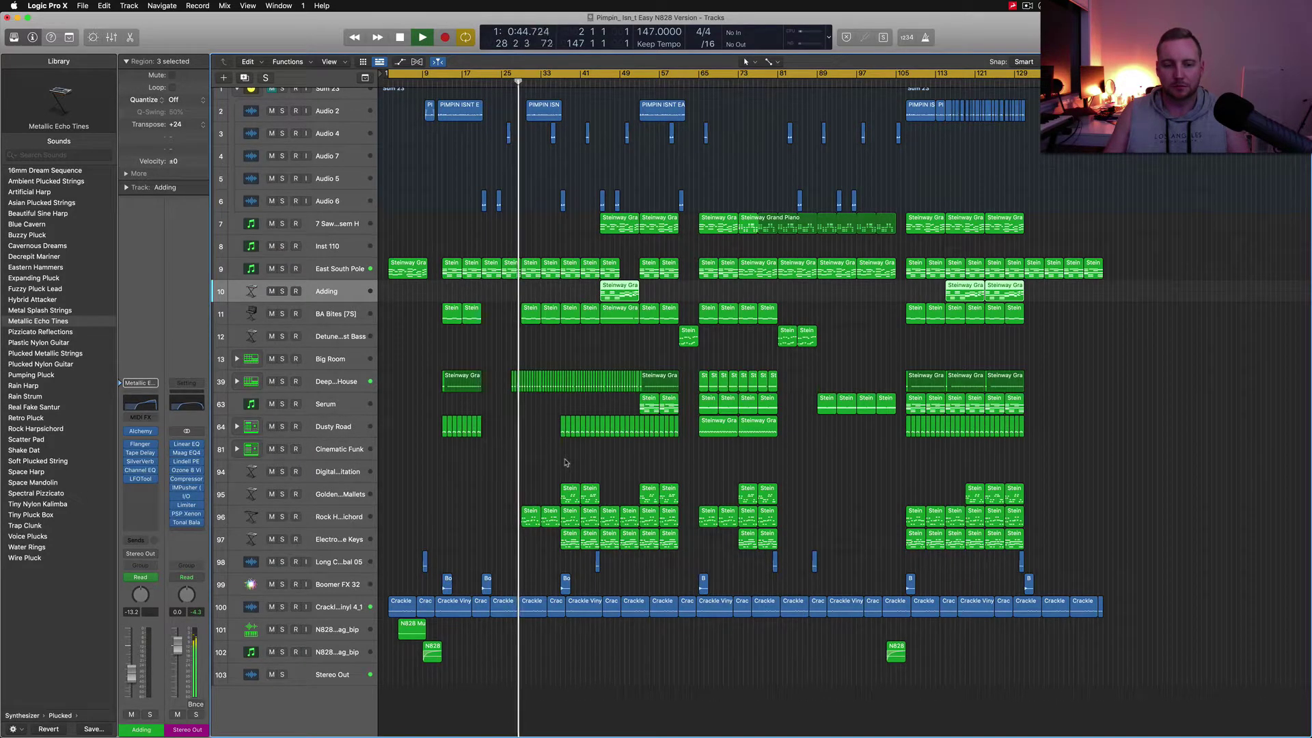
key(space)
- Examine the Serum oscillators on the BA Bites [7S] track, switching the MG Low 12 filter on and off again
click(338, 318)
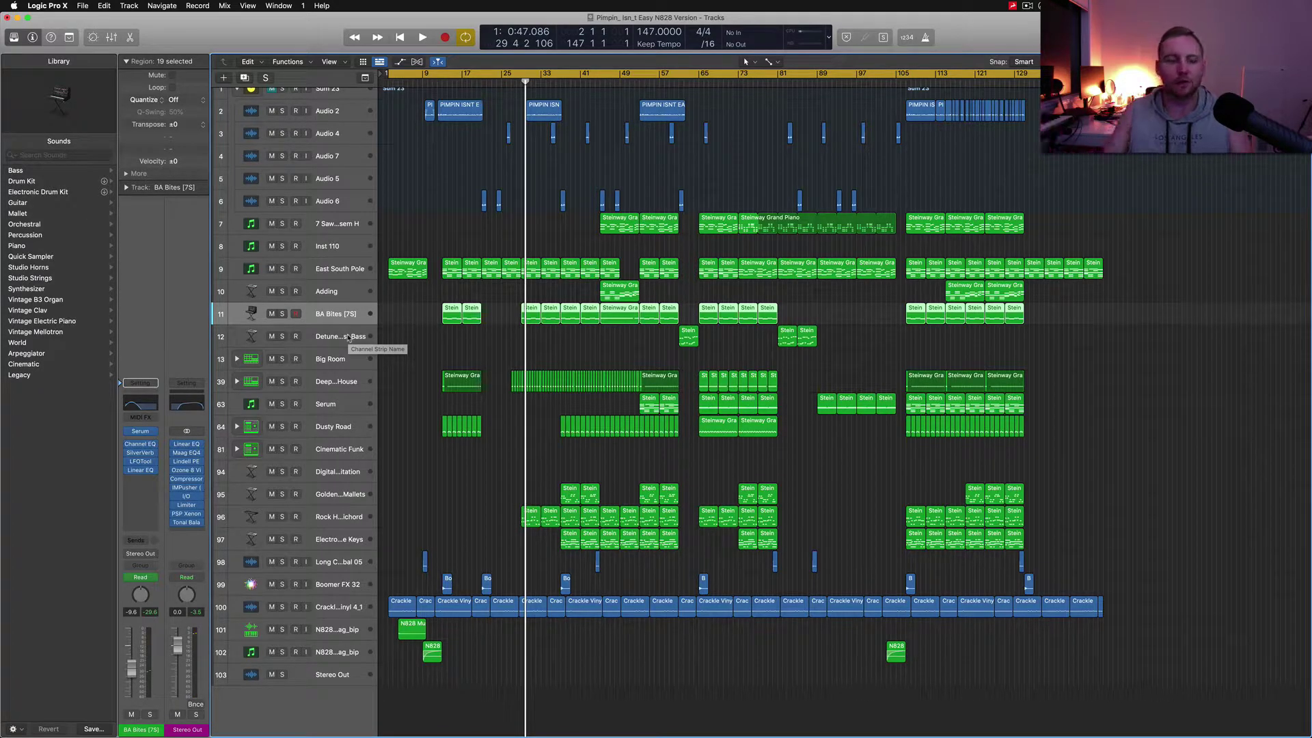
click(141, 431)
drag(660, 170, 743, 75)
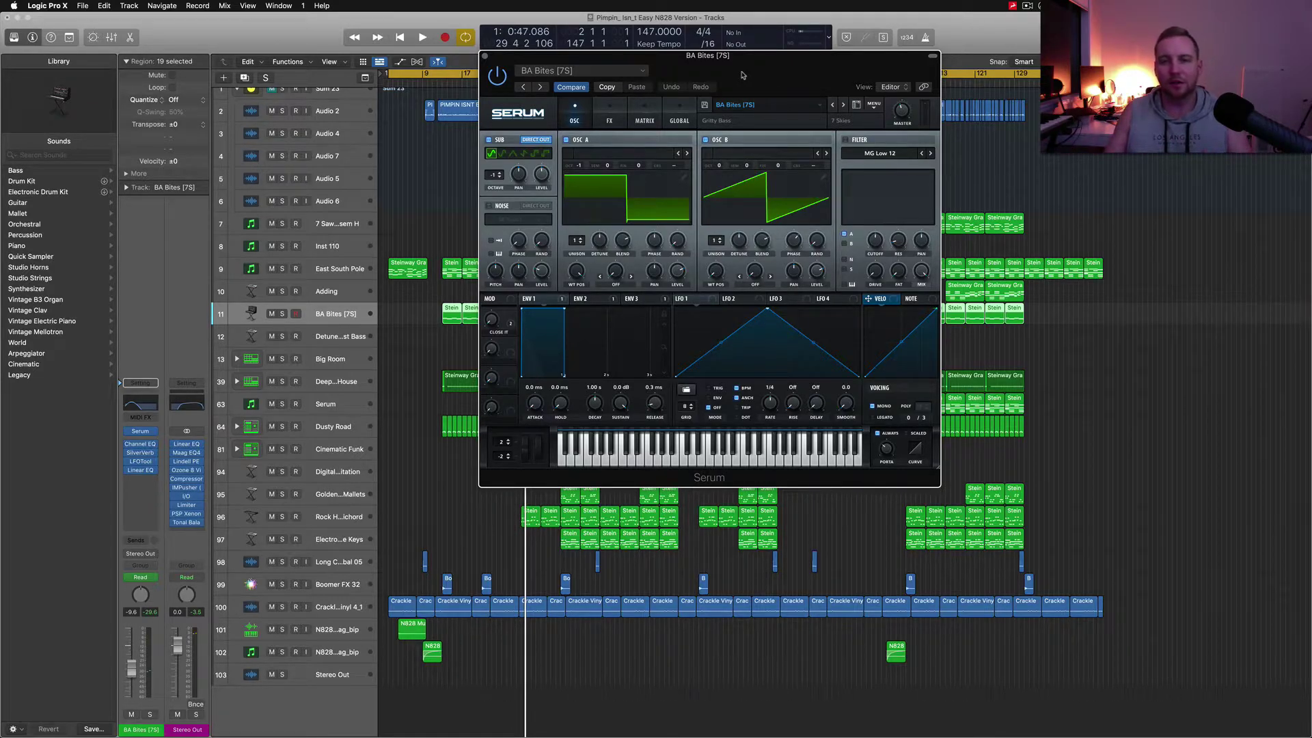
drag(743, 74, 709, 110)
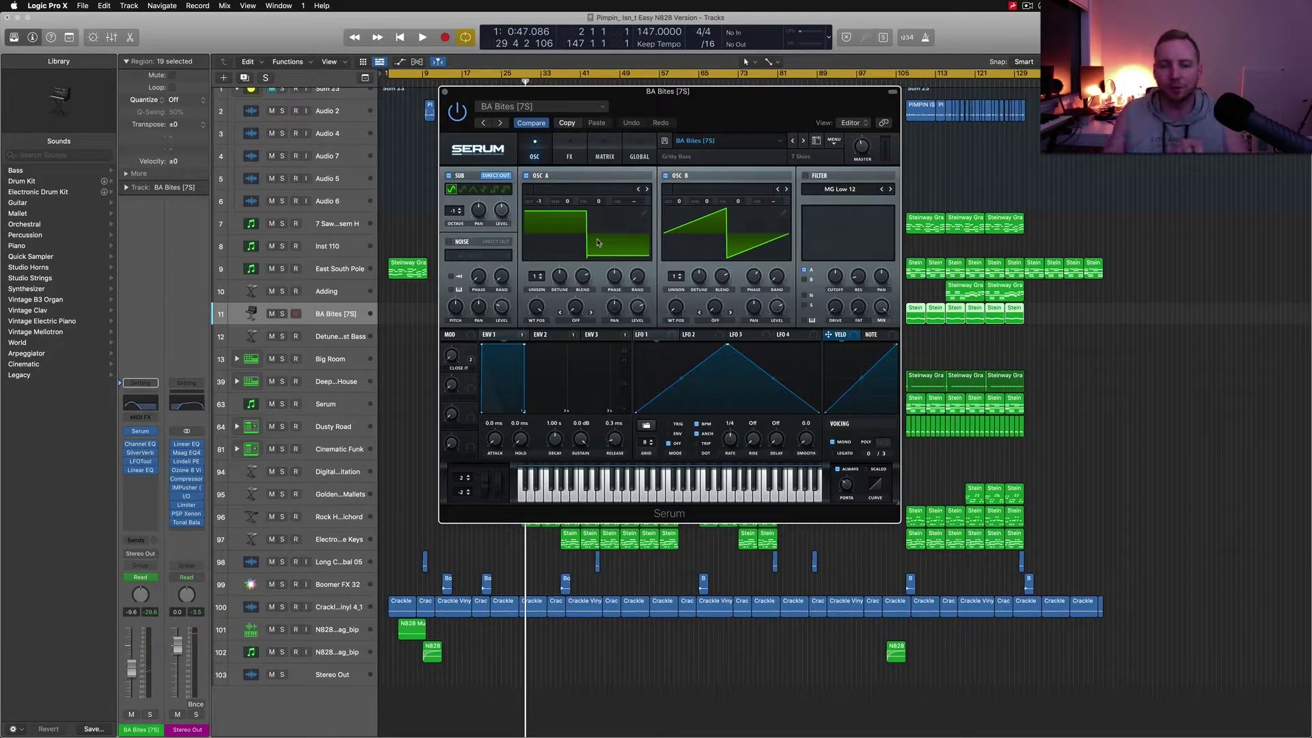
click(805, 176)
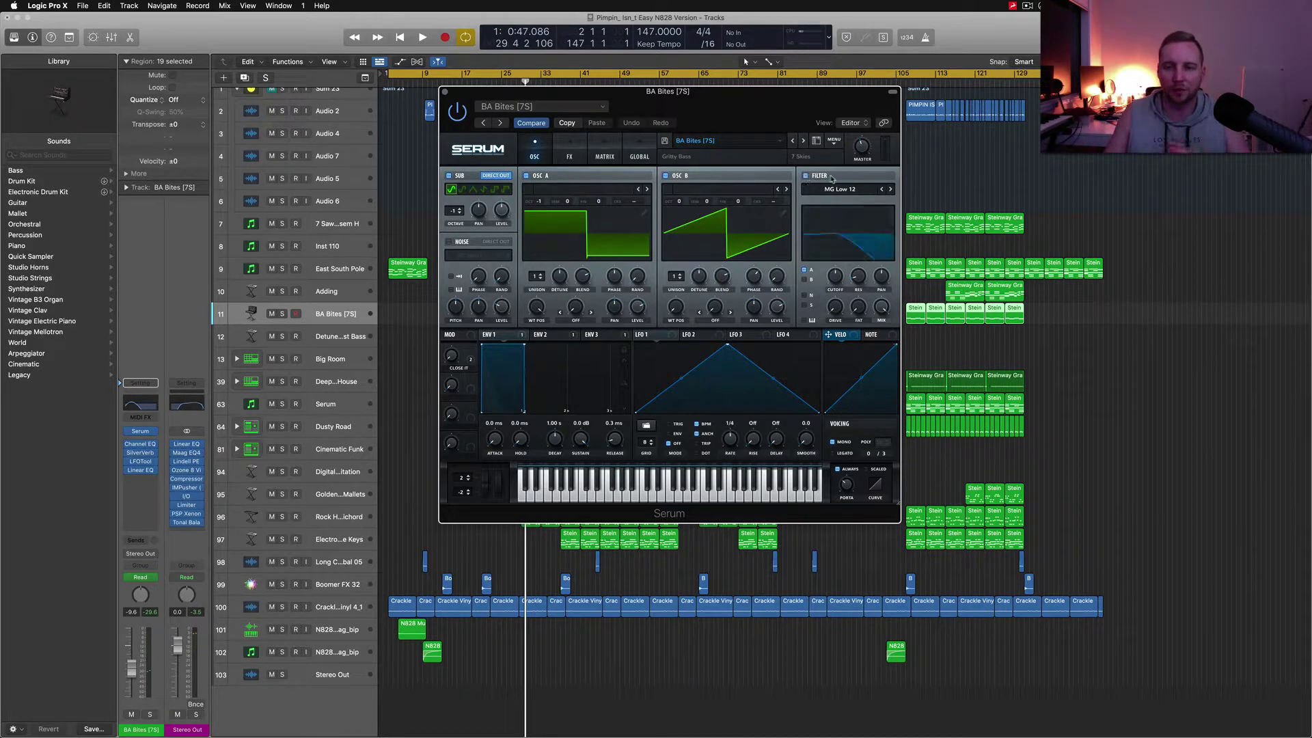
click(805, 177)
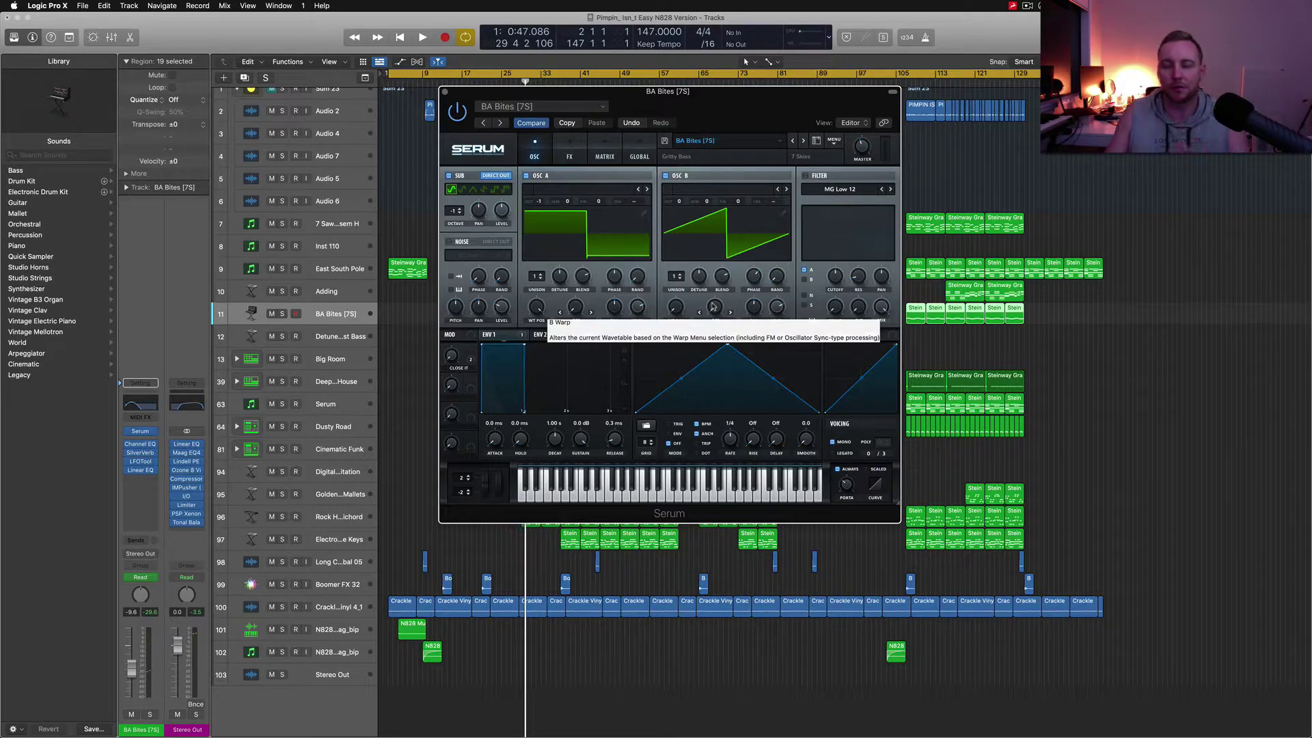
- Solo BA Bites [7S] and listen to it from about bar 27 with the Serum window moved clear of the arrangement
click(282, 315)
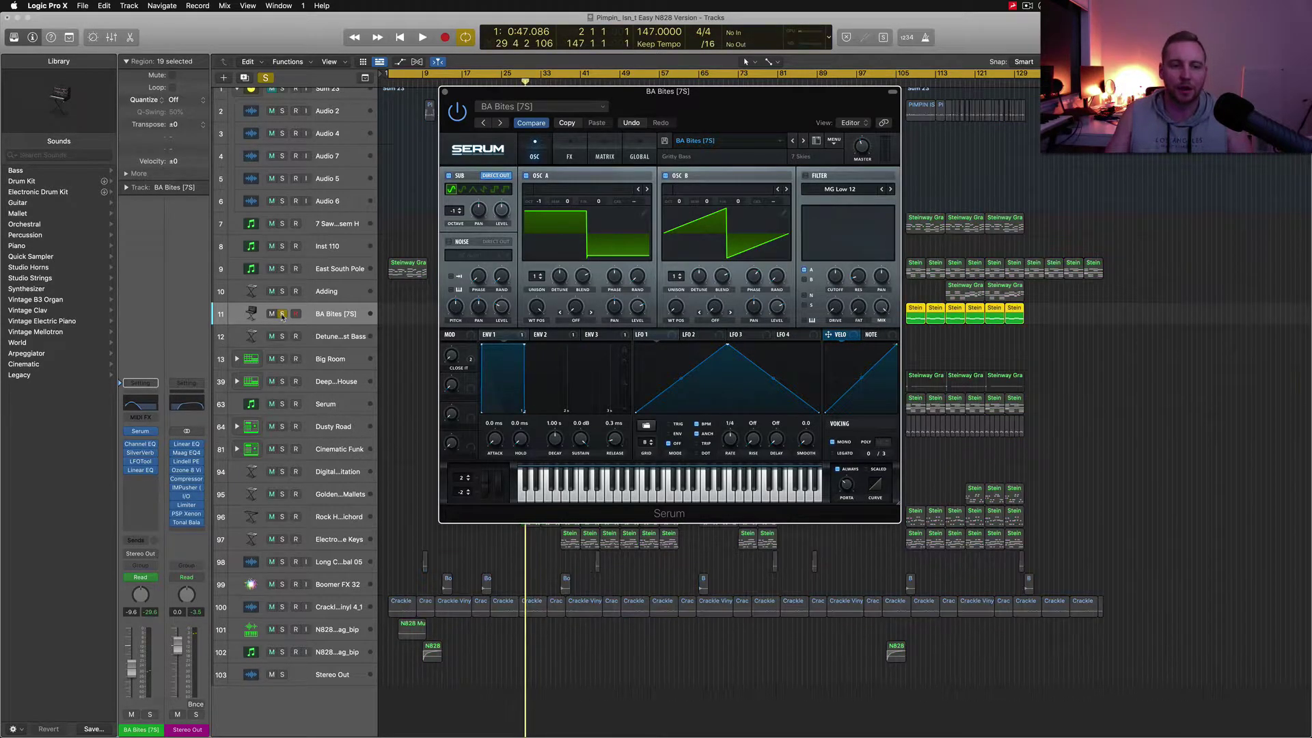
key(space)
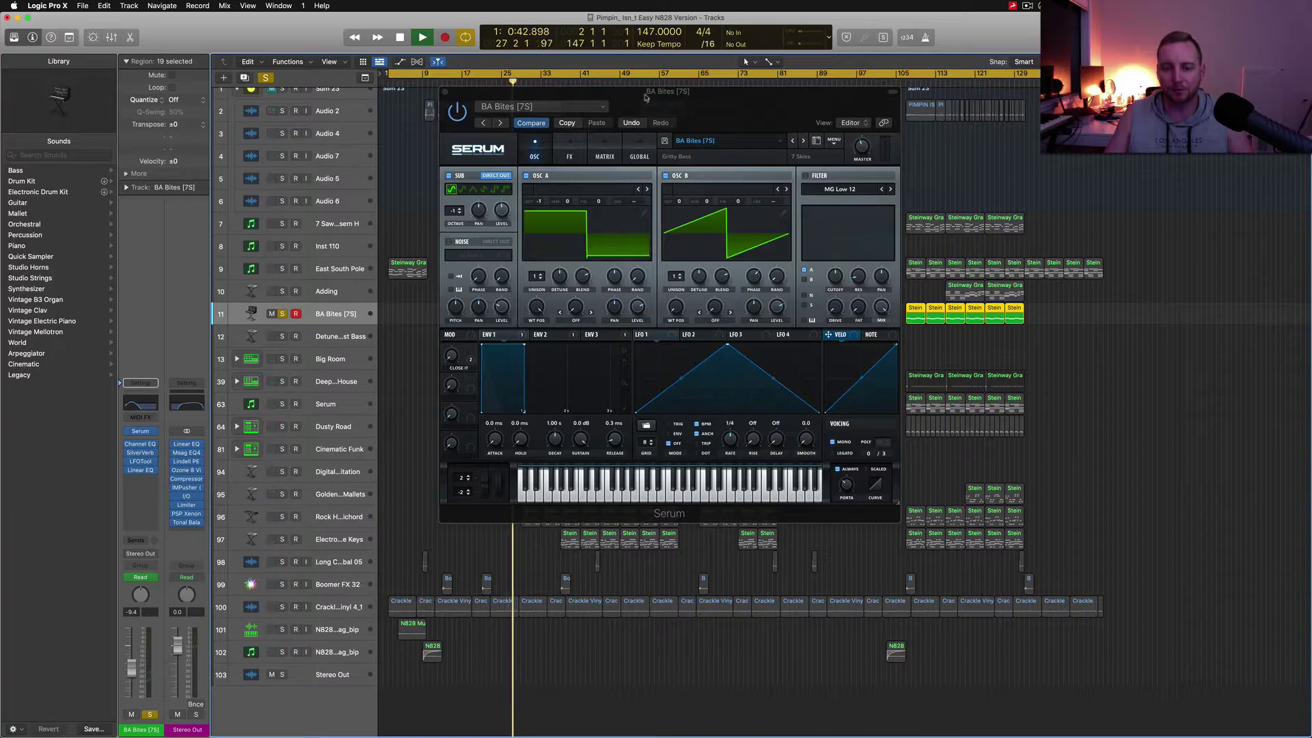
drag(593, 105, 960, 185)
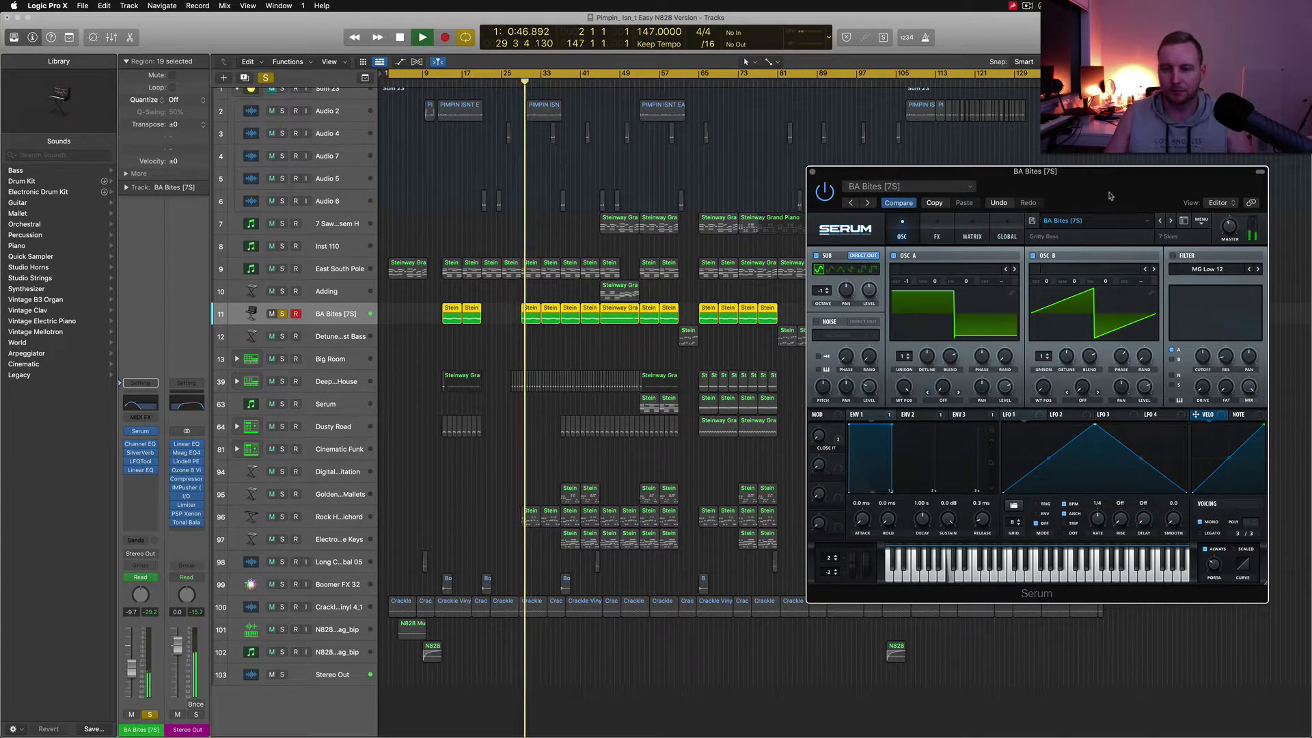
drag(1114, 189, 981, 154)
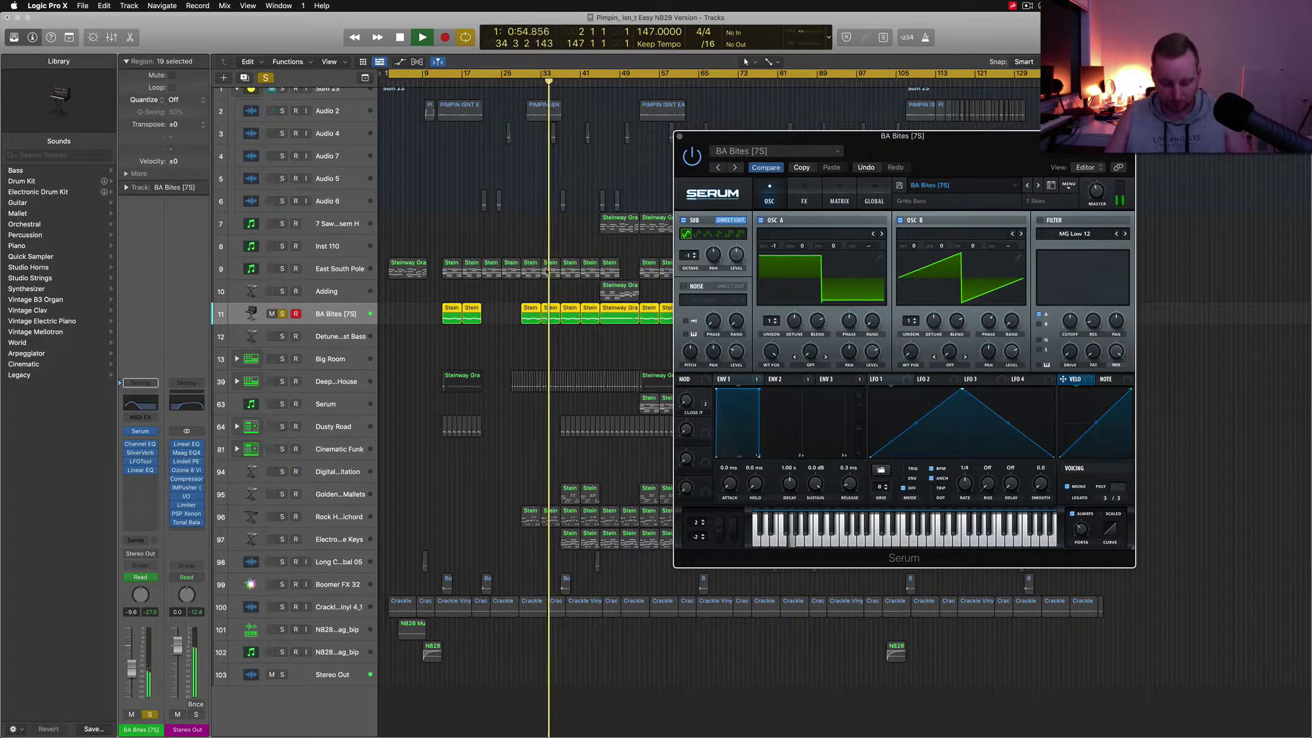
- Stop playback, show the mixer and add a MultiMeter at the end of the Stereo Out effects chain
key(x)
key(space)
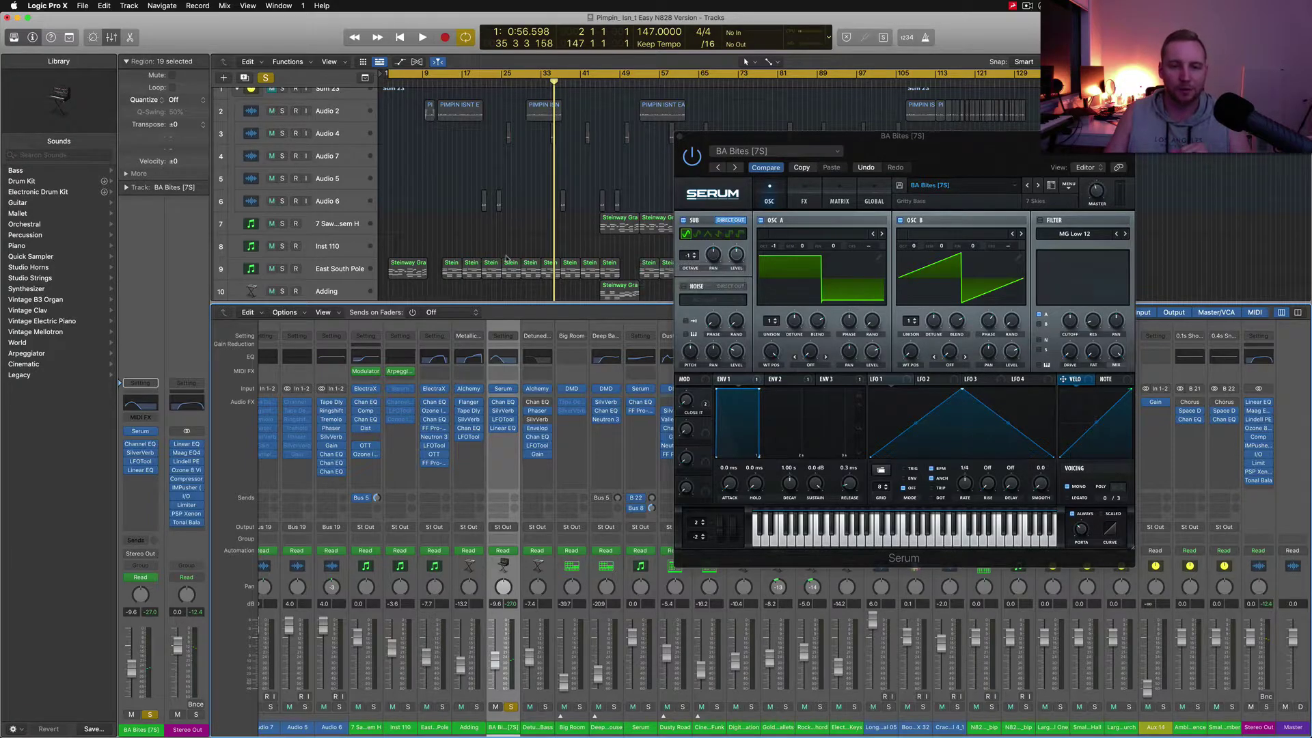
click(201, 532)
mouse_move(188, 657)
mouse_move(282, 694)
click(367, 694)
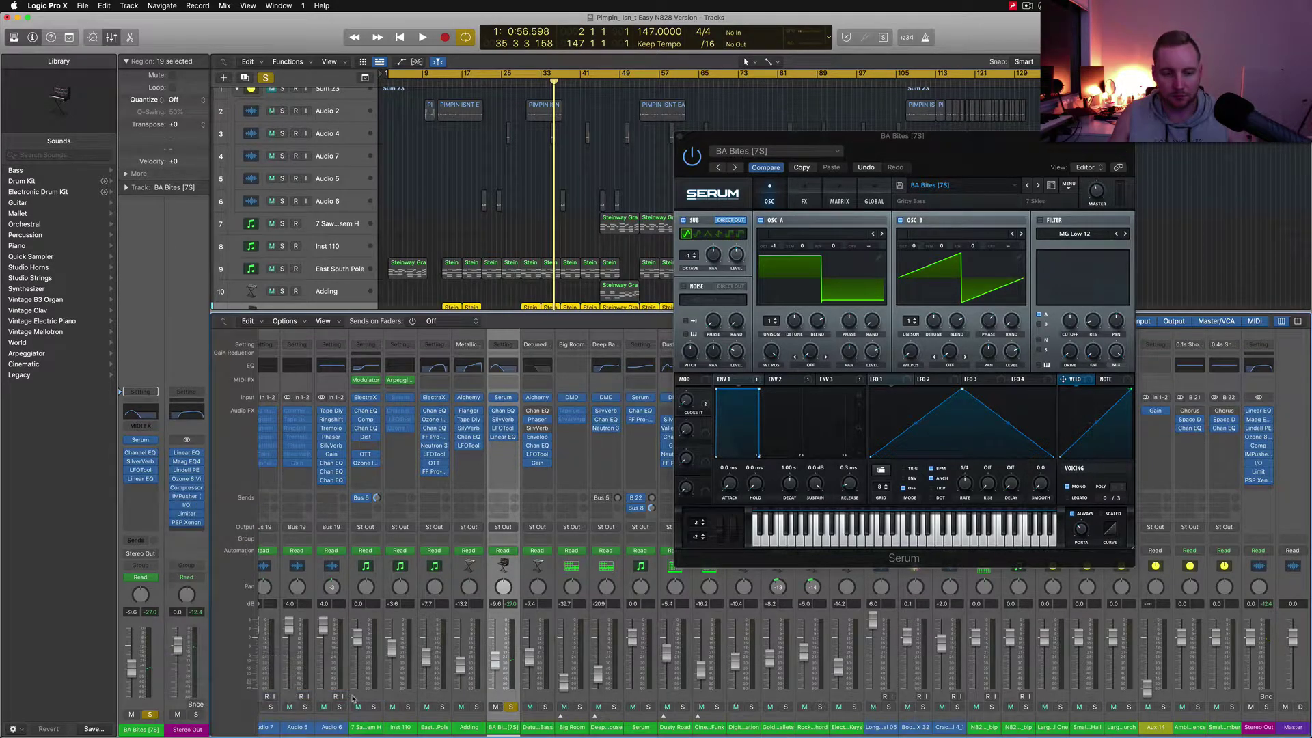
- Play the soloed BA Bites [7S] bass in short passages and examine its frequency spectrum and levels in the MultiMeter
key(space)
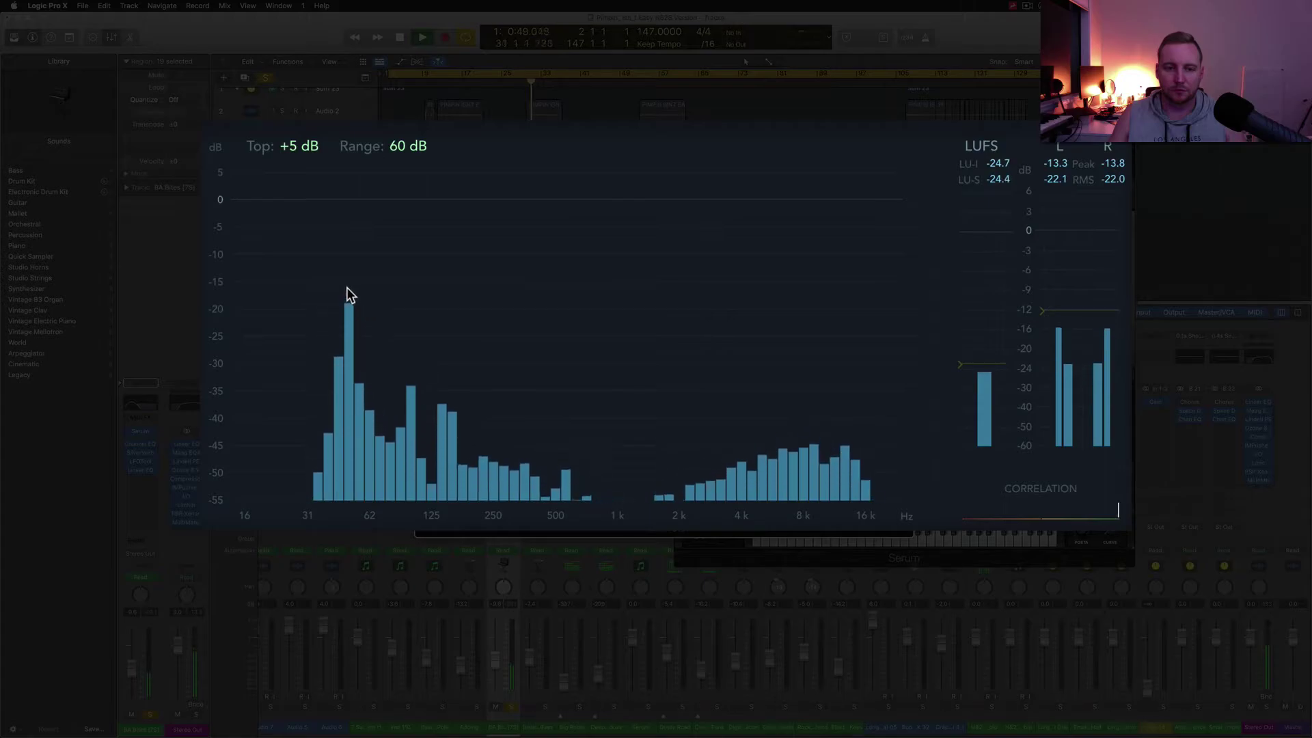
key(space)
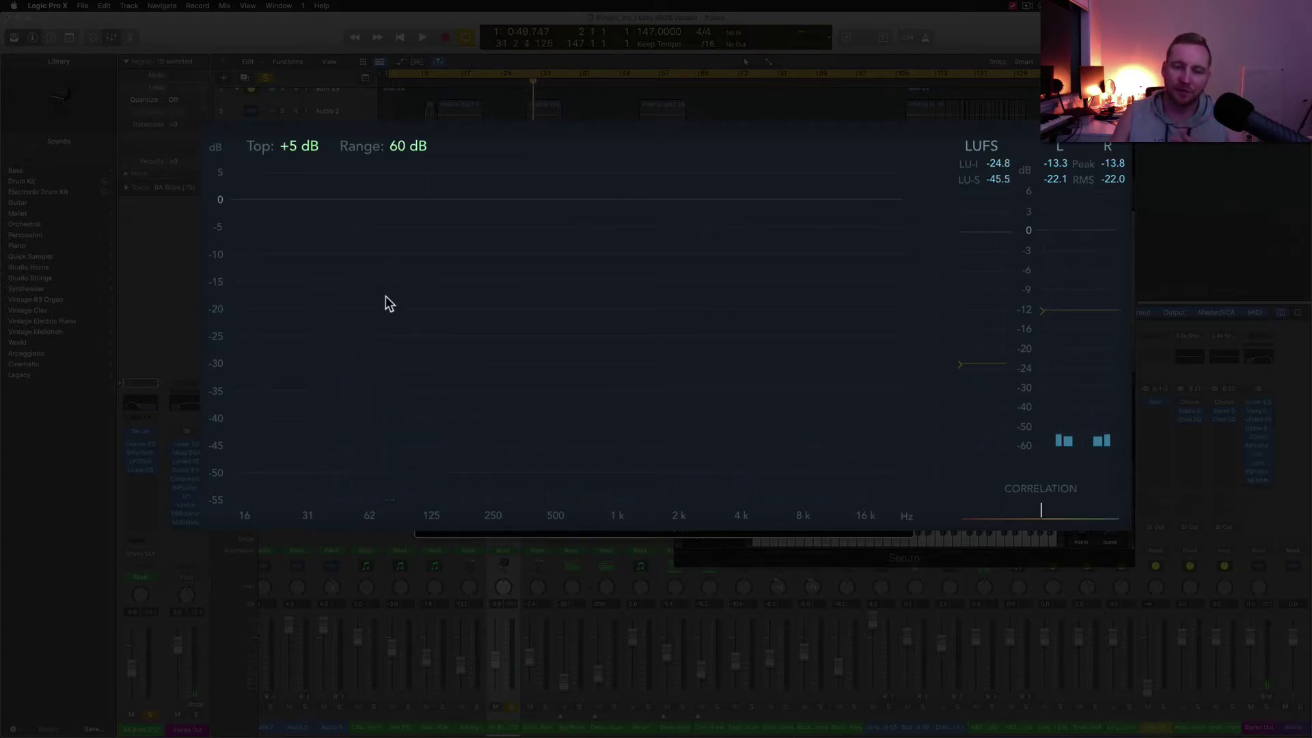
key(space)
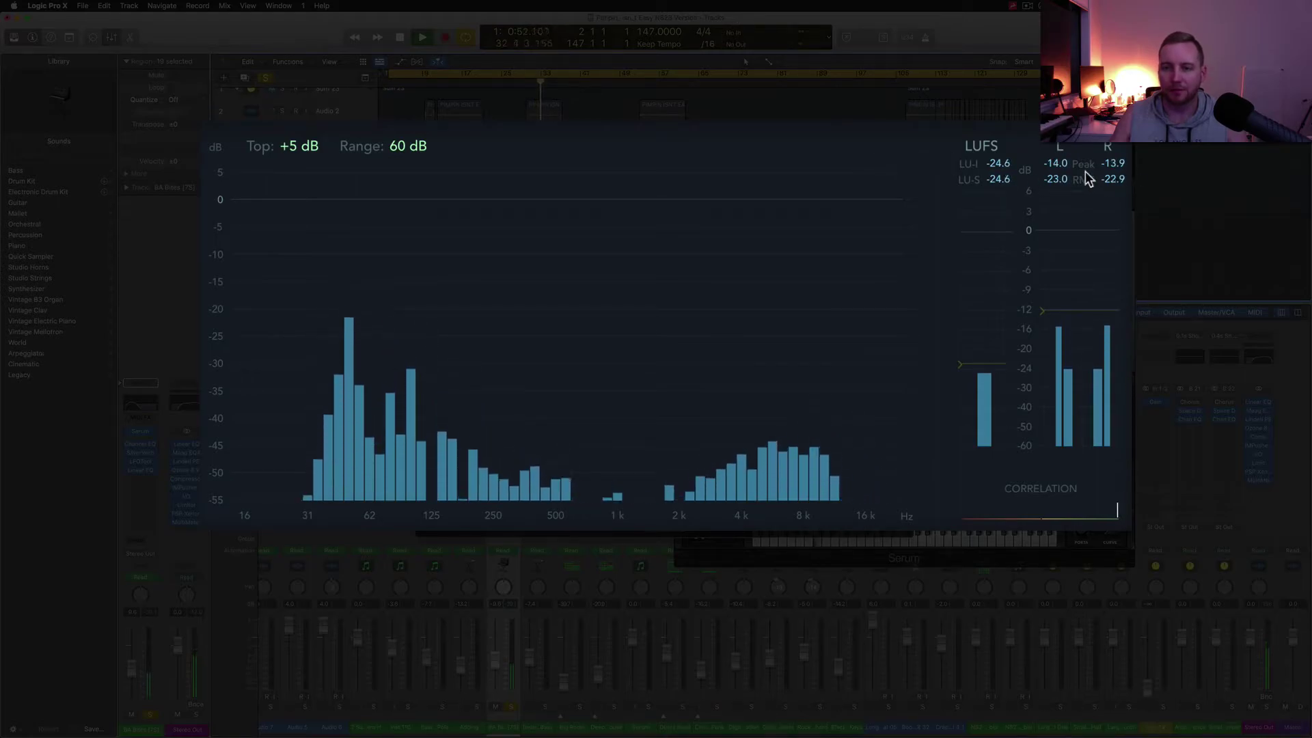
key(space)
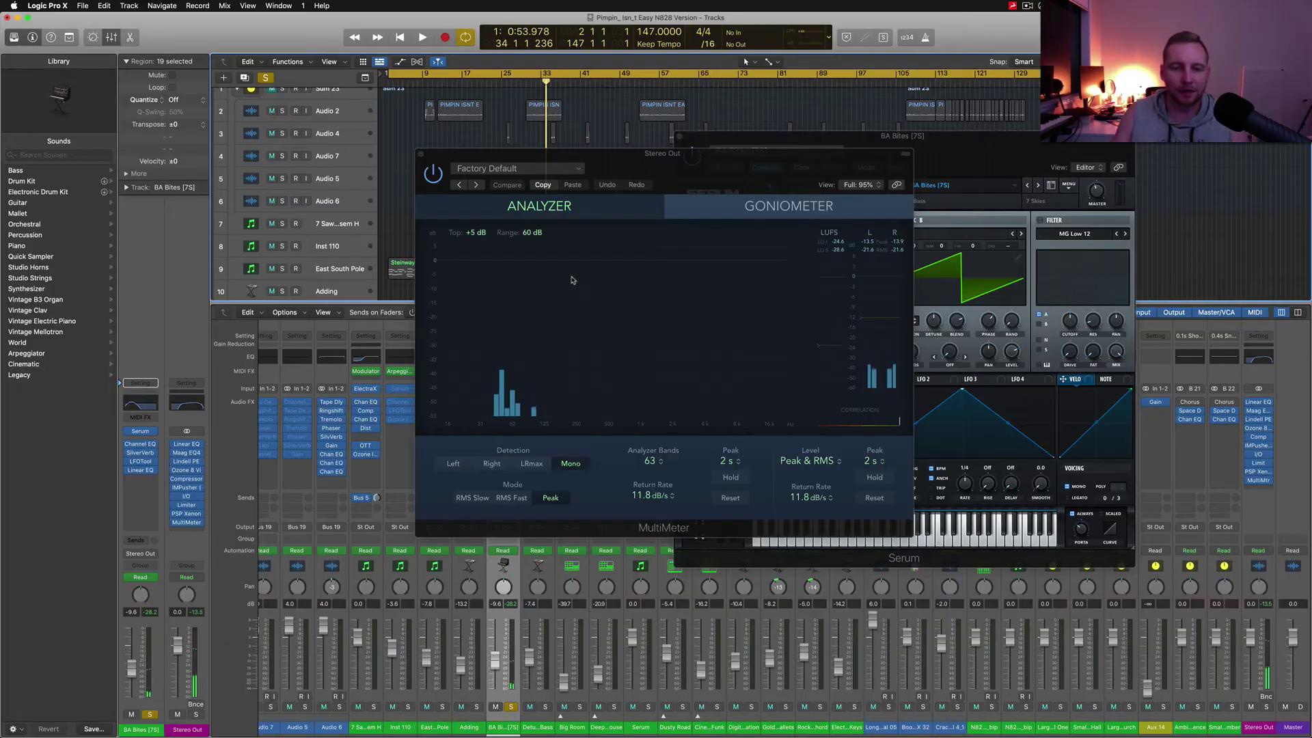
- Close the MultiMeter window and listen to the full mix from about bar 34 with all solos turned off
click(905, 155)
drag(758, 158, 819, 158)
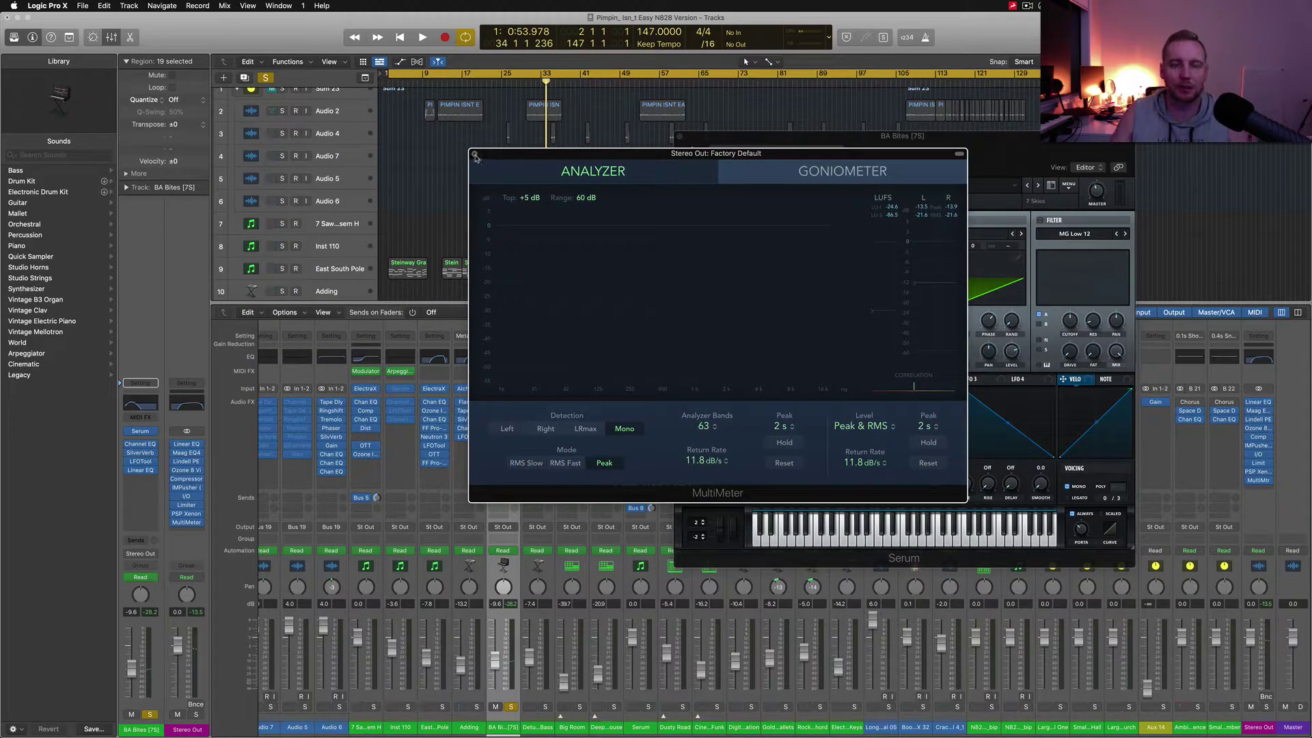
click(475, 154)
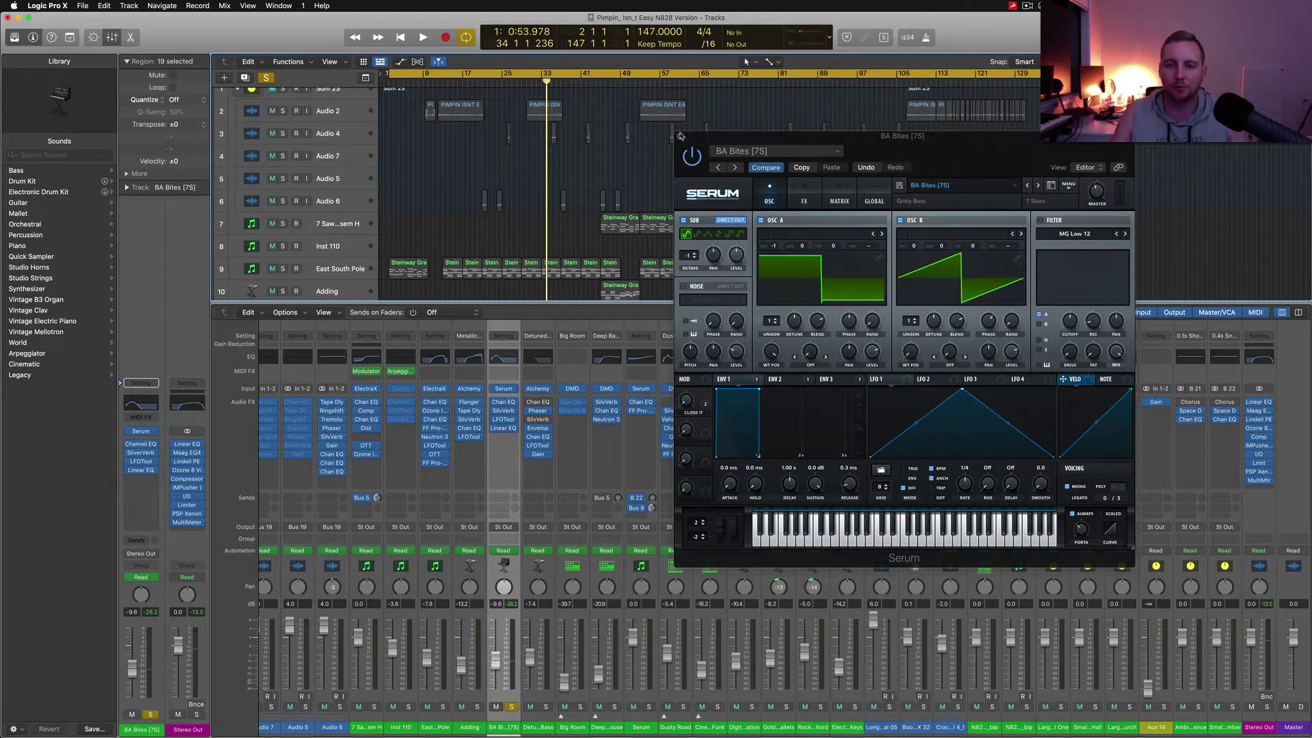
click(265, 78)
key(space)
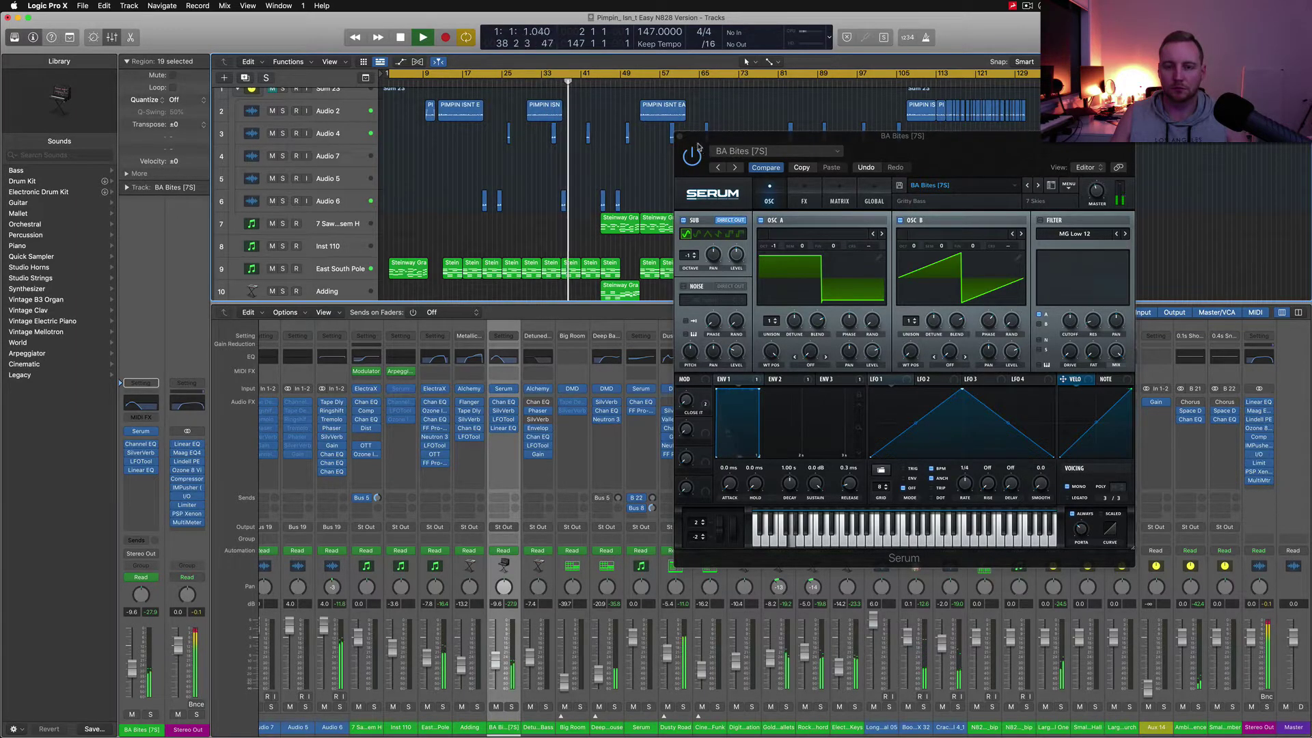
key(space)
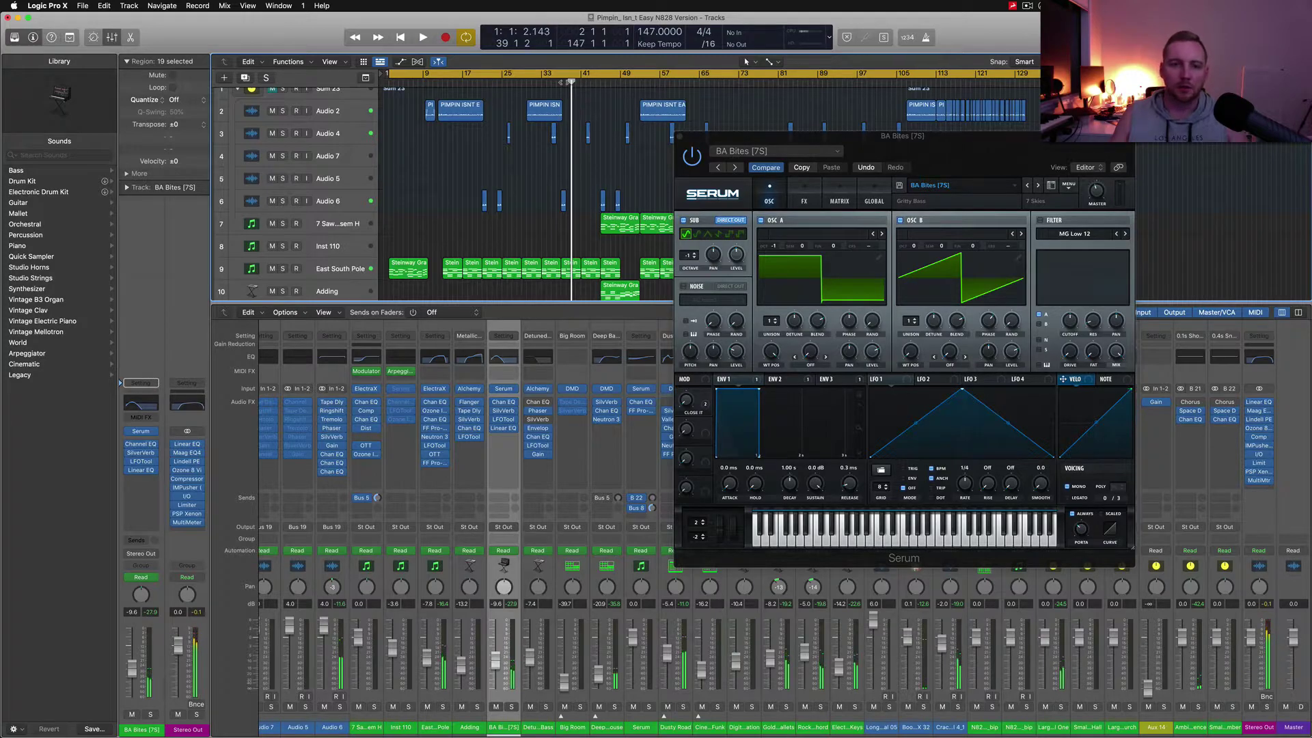
- Place the playhead at about bar 37 and hide the mixer, selecting the Boomer FX 32 track in the arrangement
click(565, 80)
click(563, 80)
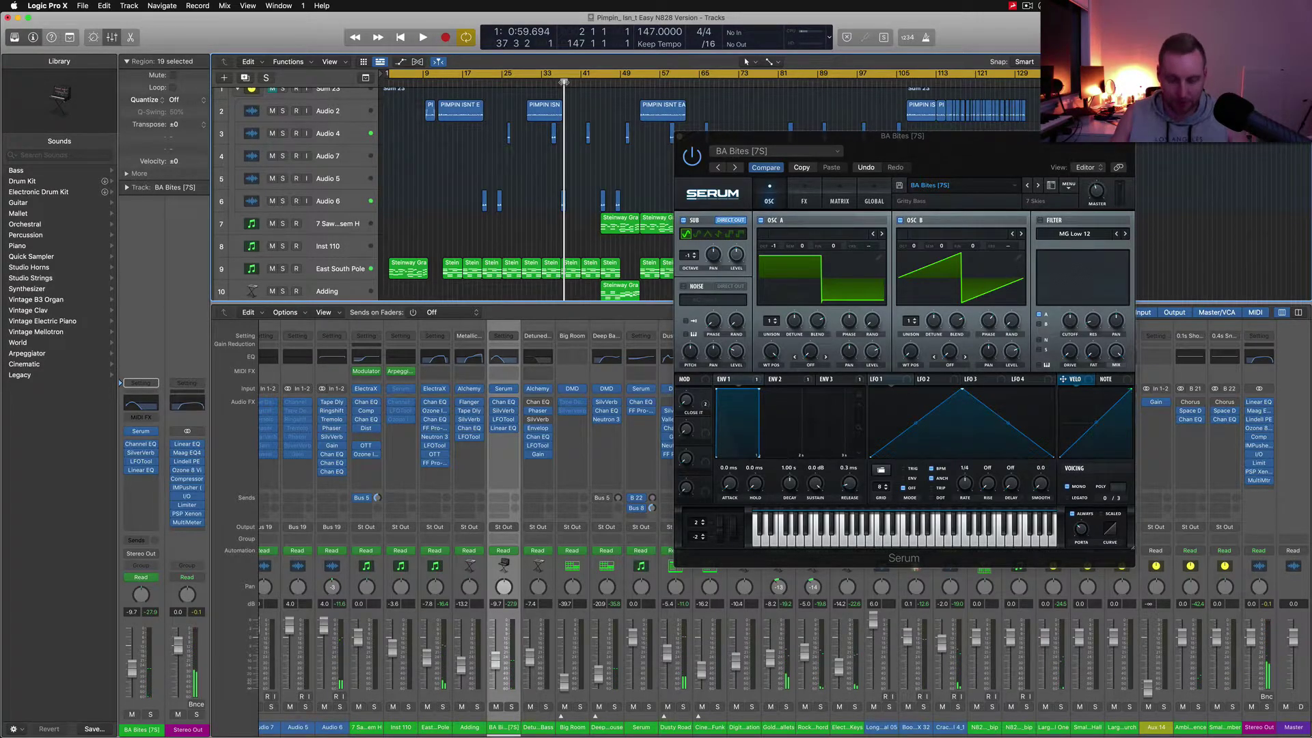
key(x)
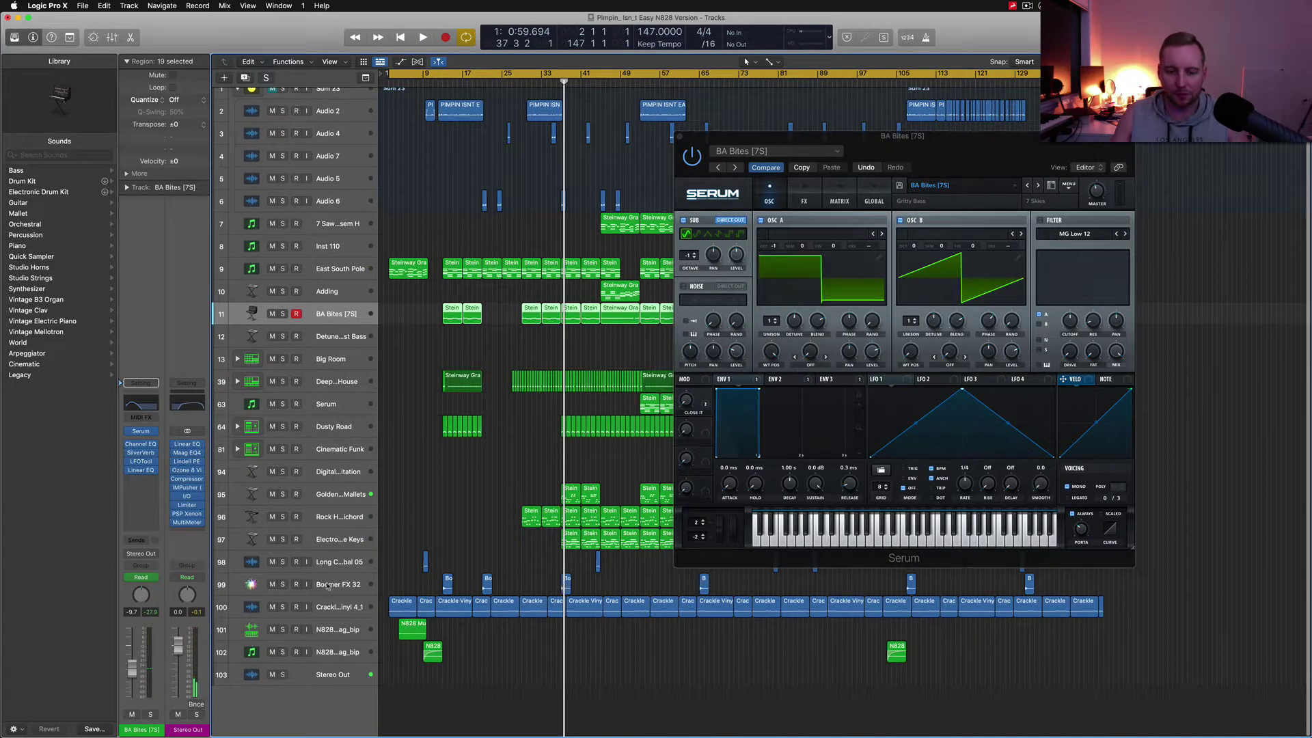
click(469, 579)
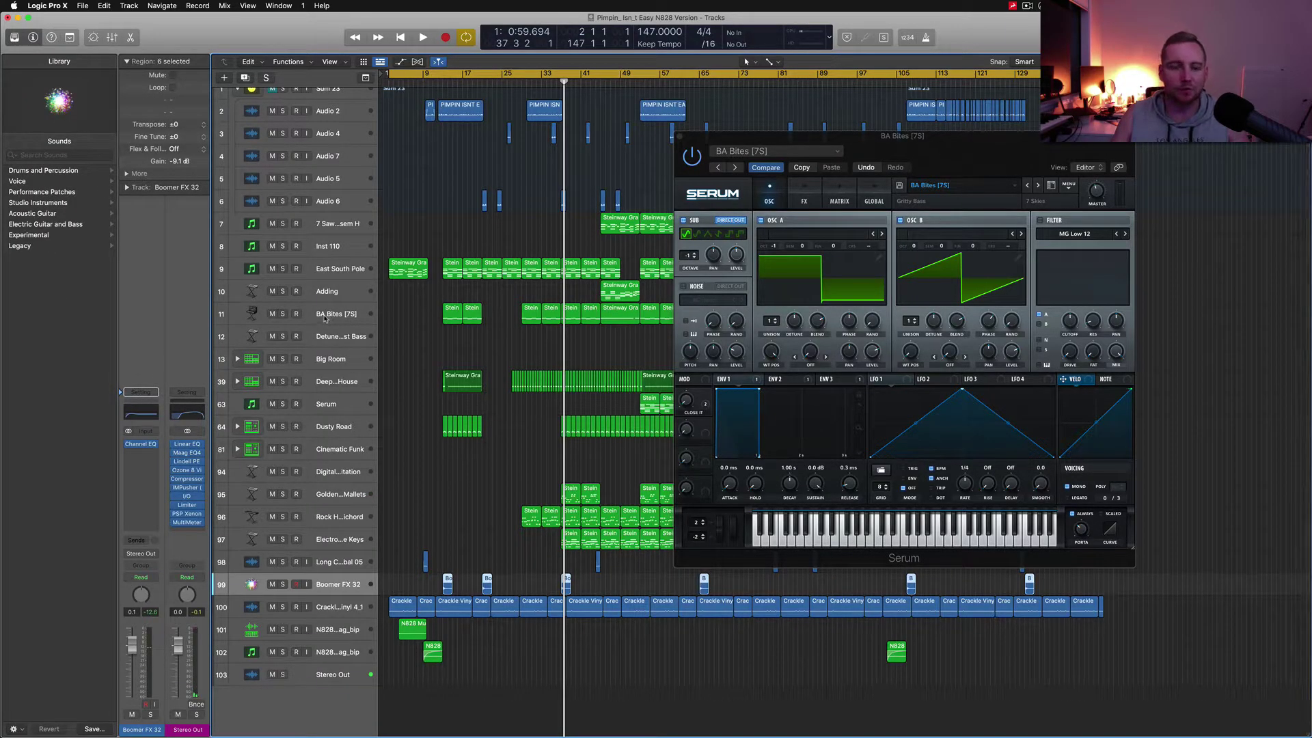
- Solo East South Pole, BA Bites [7S], Deep Bass House, Serum and Dusty Road, and listen to them together from about bar 37
click(282, 269)
click(282, 313)
click(284, 383)
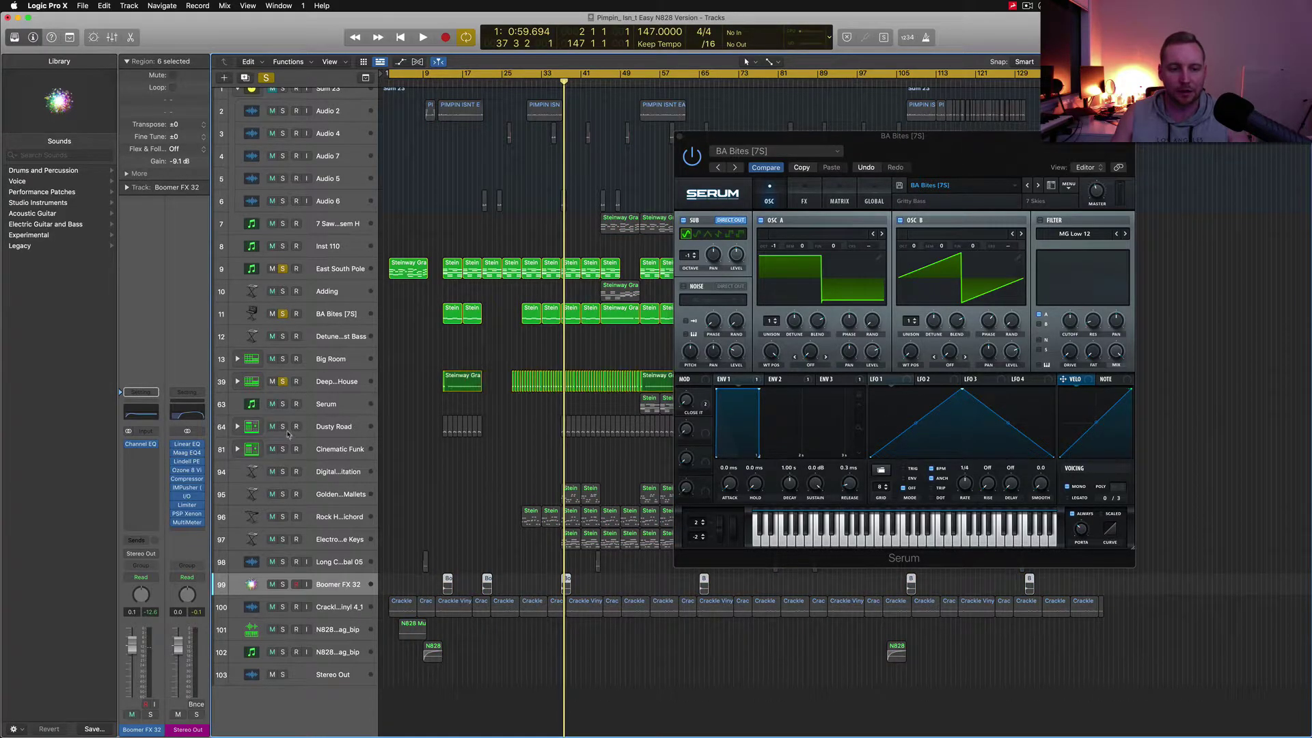
click(283, 404)
click(282, 426)
key(space)
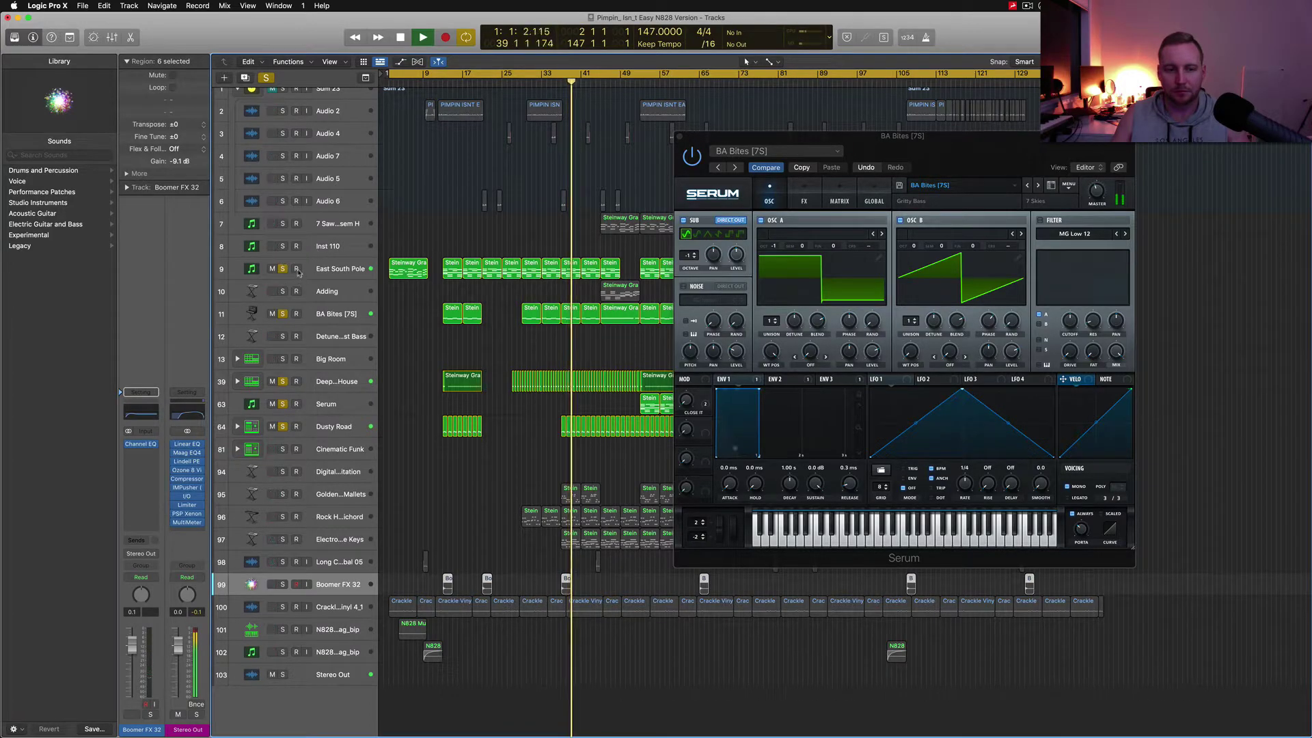
key(space)
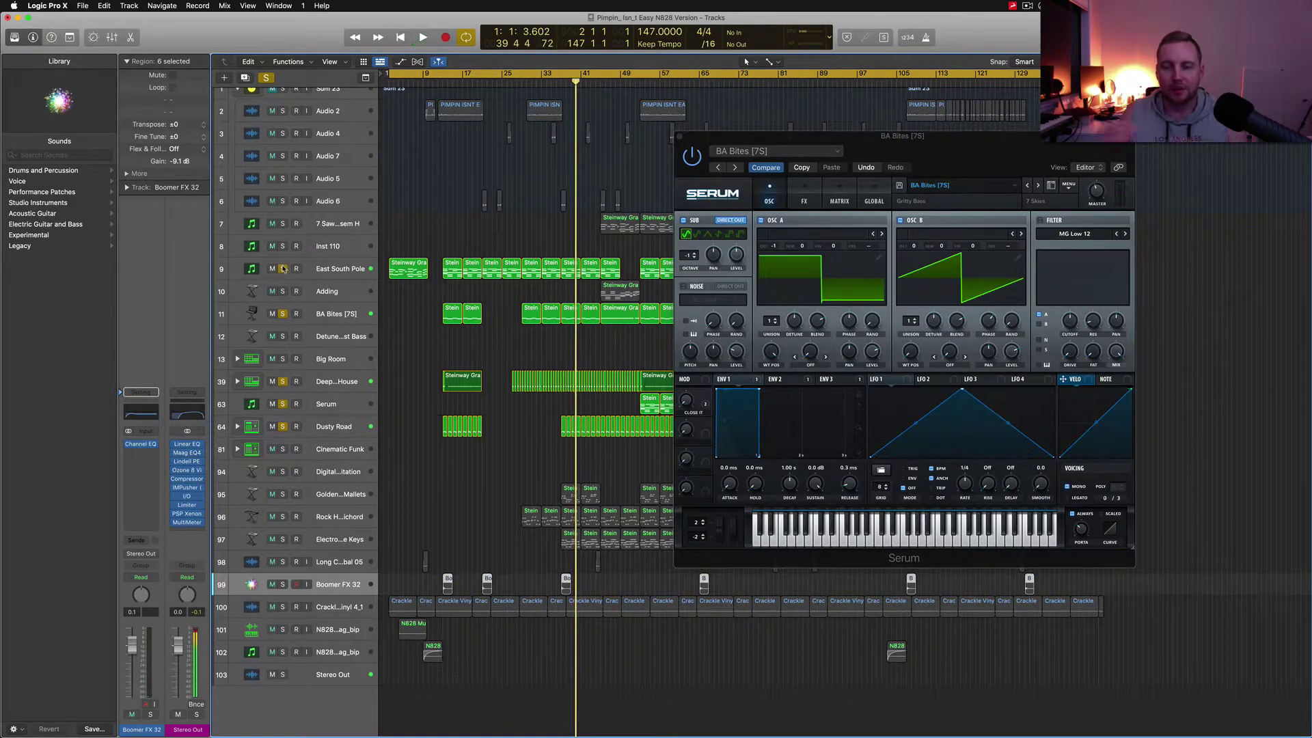
- Examine the Dusty Road track's Channel EQ, watching its high-shelf frequency during playback from about bar 37
click(324, 421)
click(133, 415)
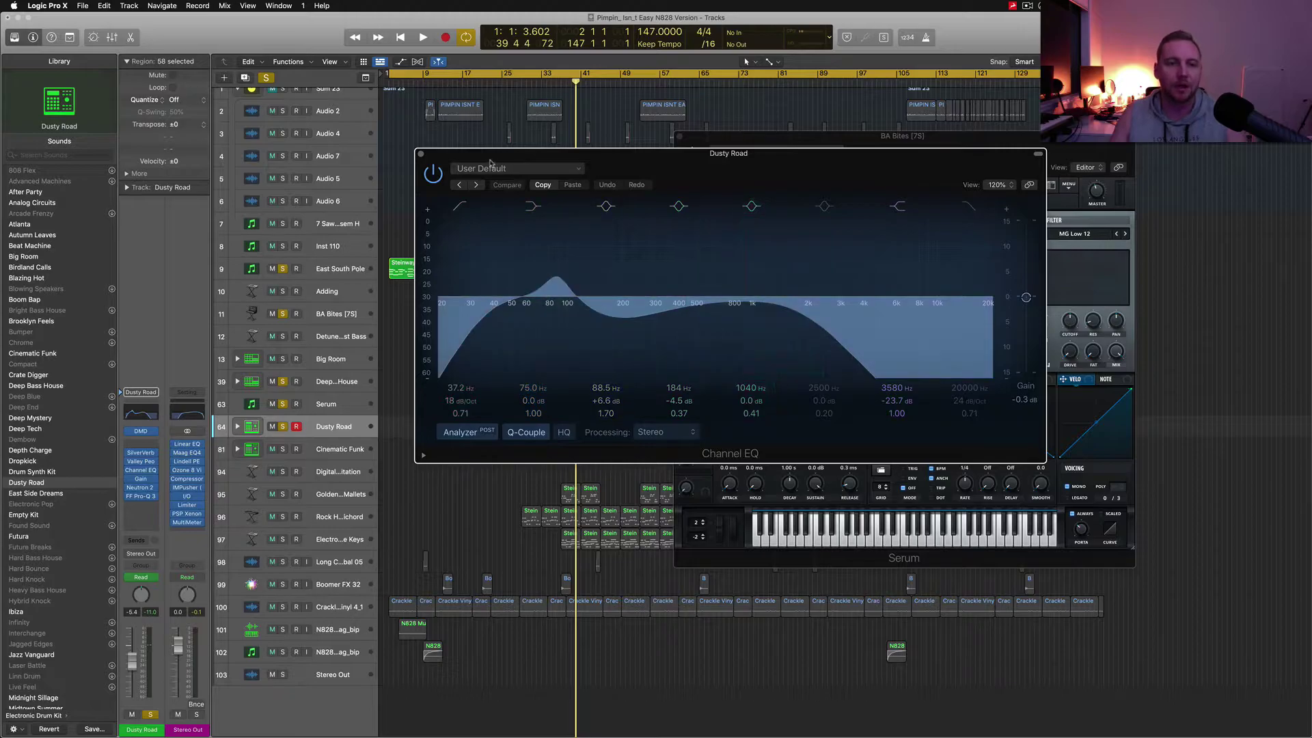
click(421, 154)
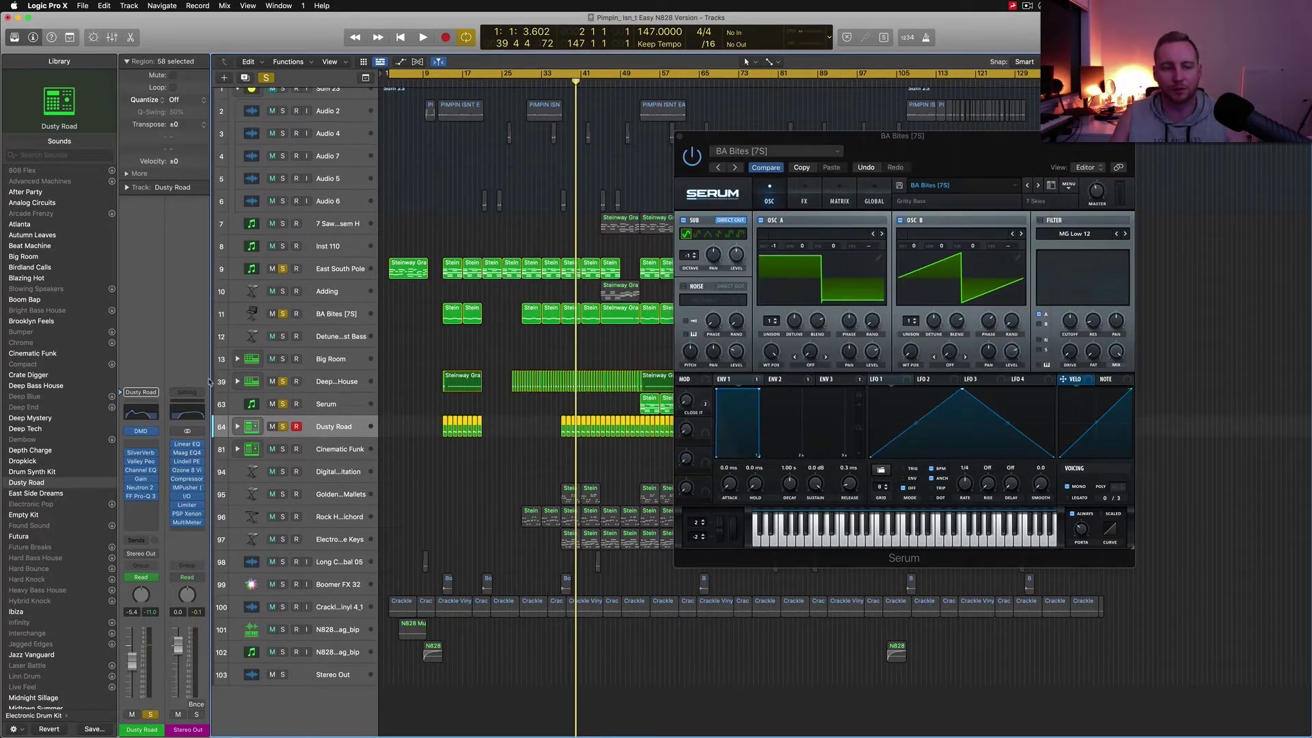
click(144, 413)
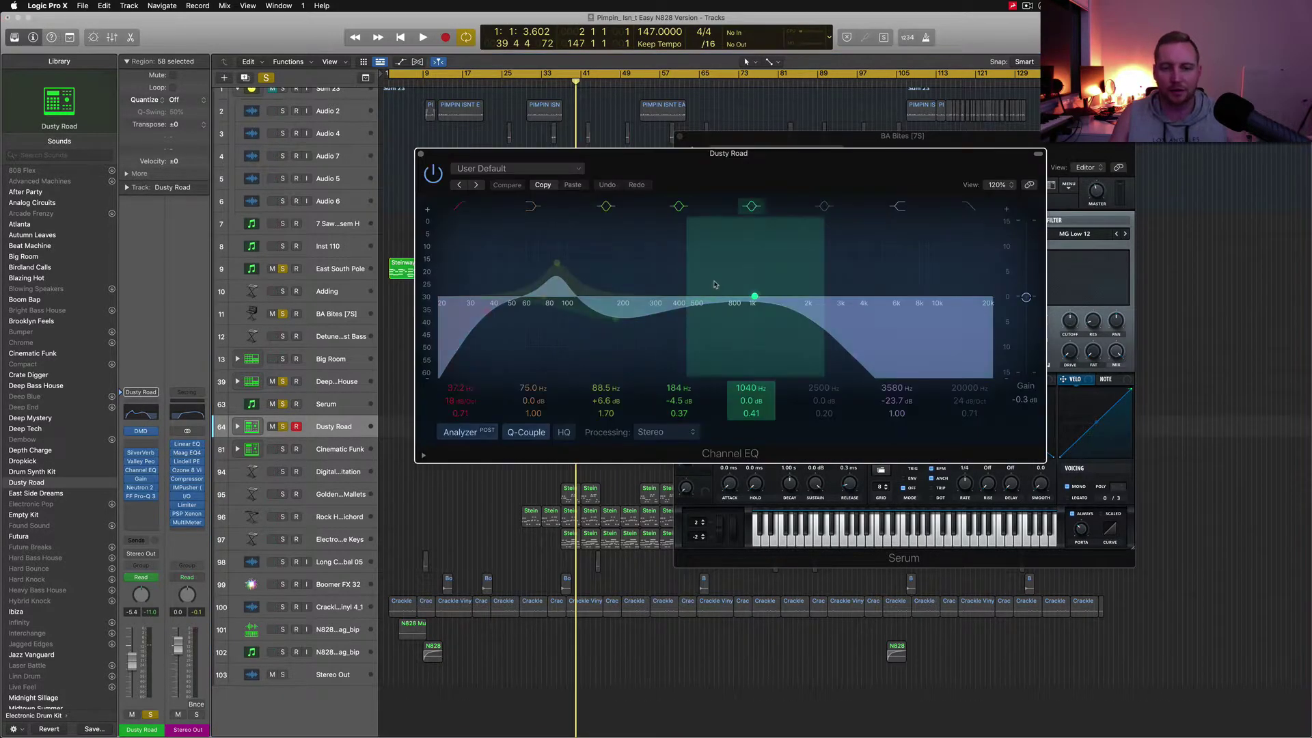
key(space)
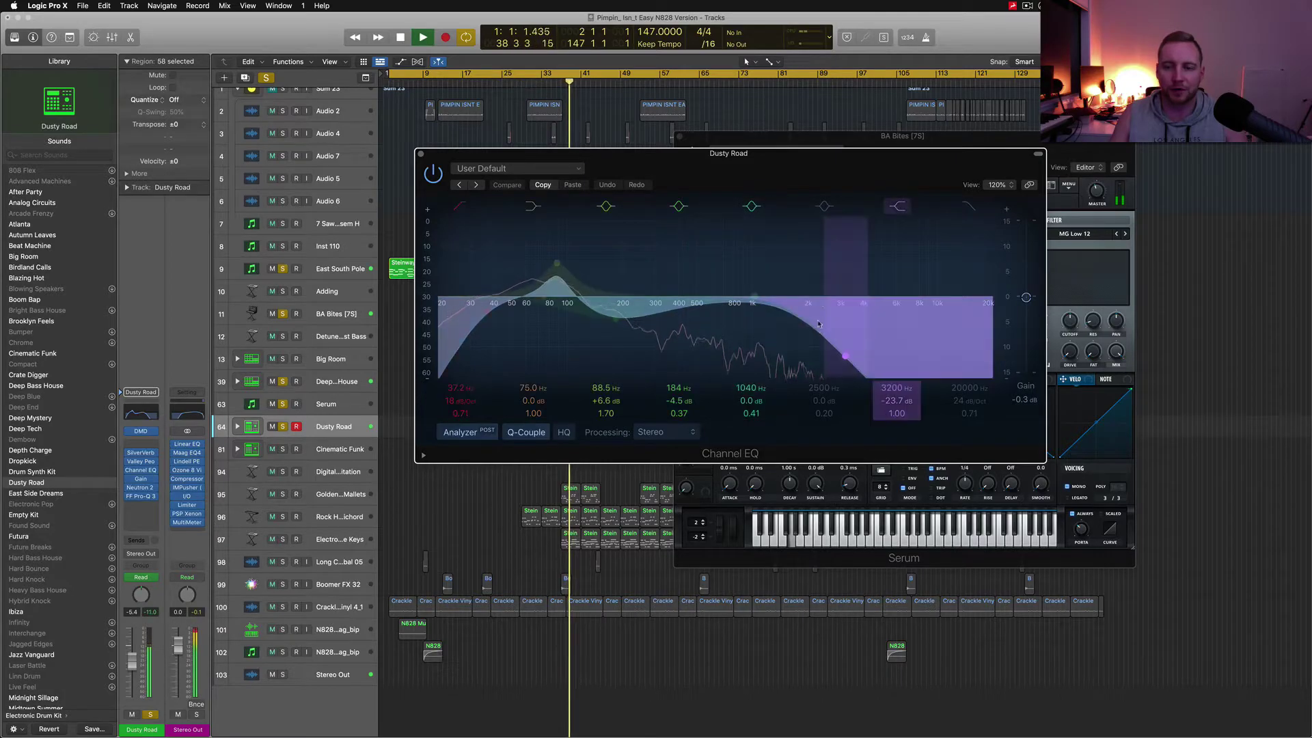
drag(842, 321, 851, 321)
key(space)
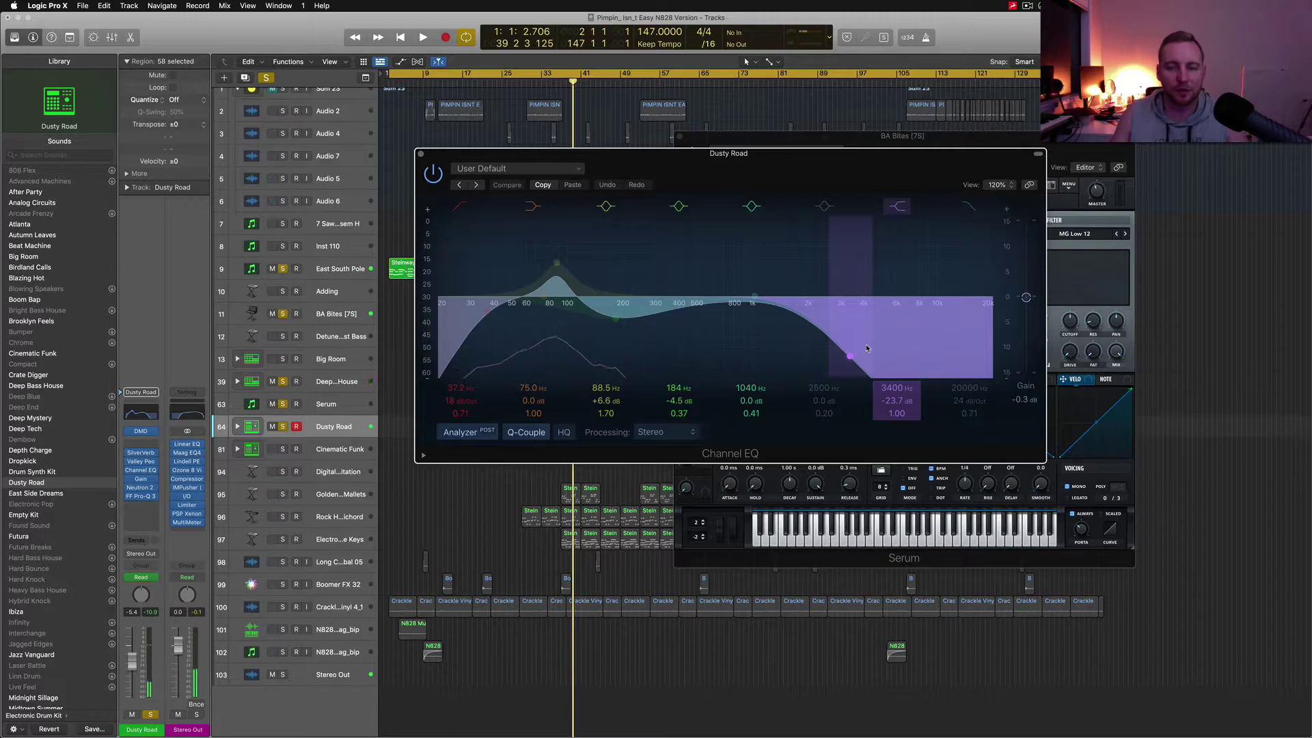
click(420, 155)
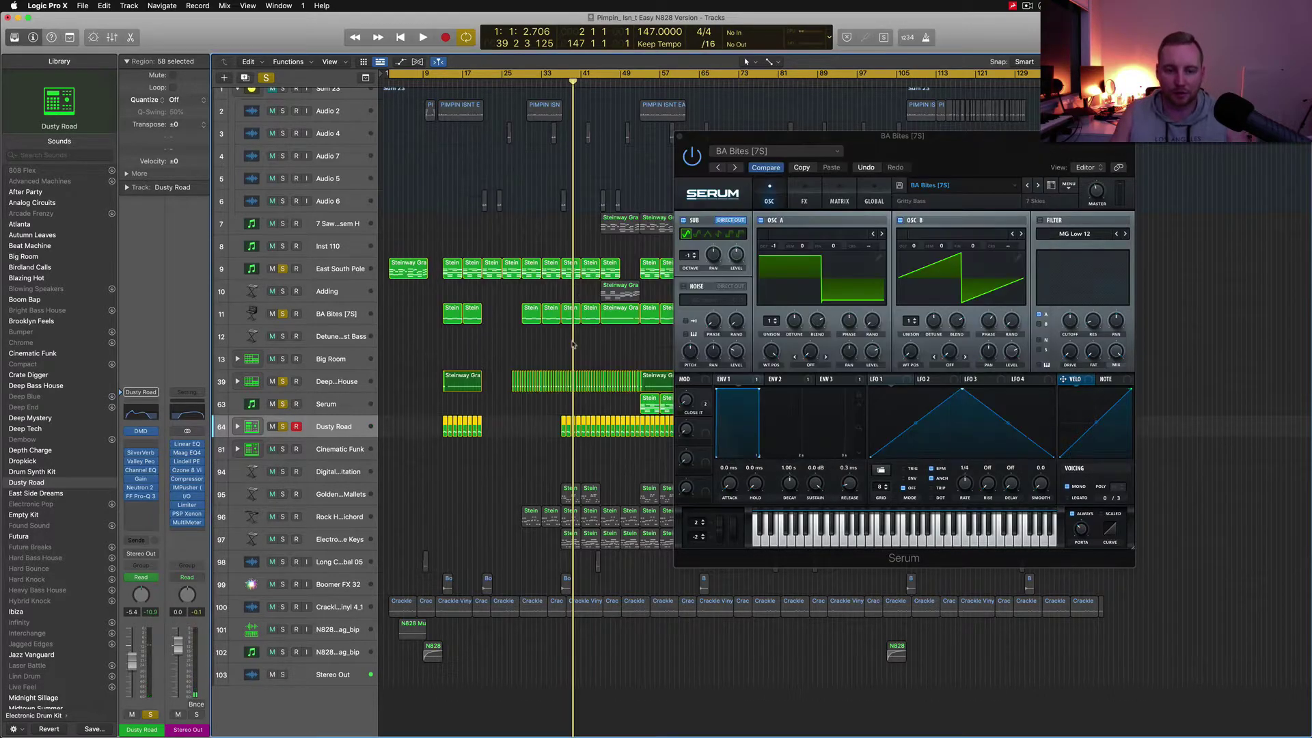
- Close the Serum window and play the soloed tracks from about bar 52 with track automation shown
click(680, 139)
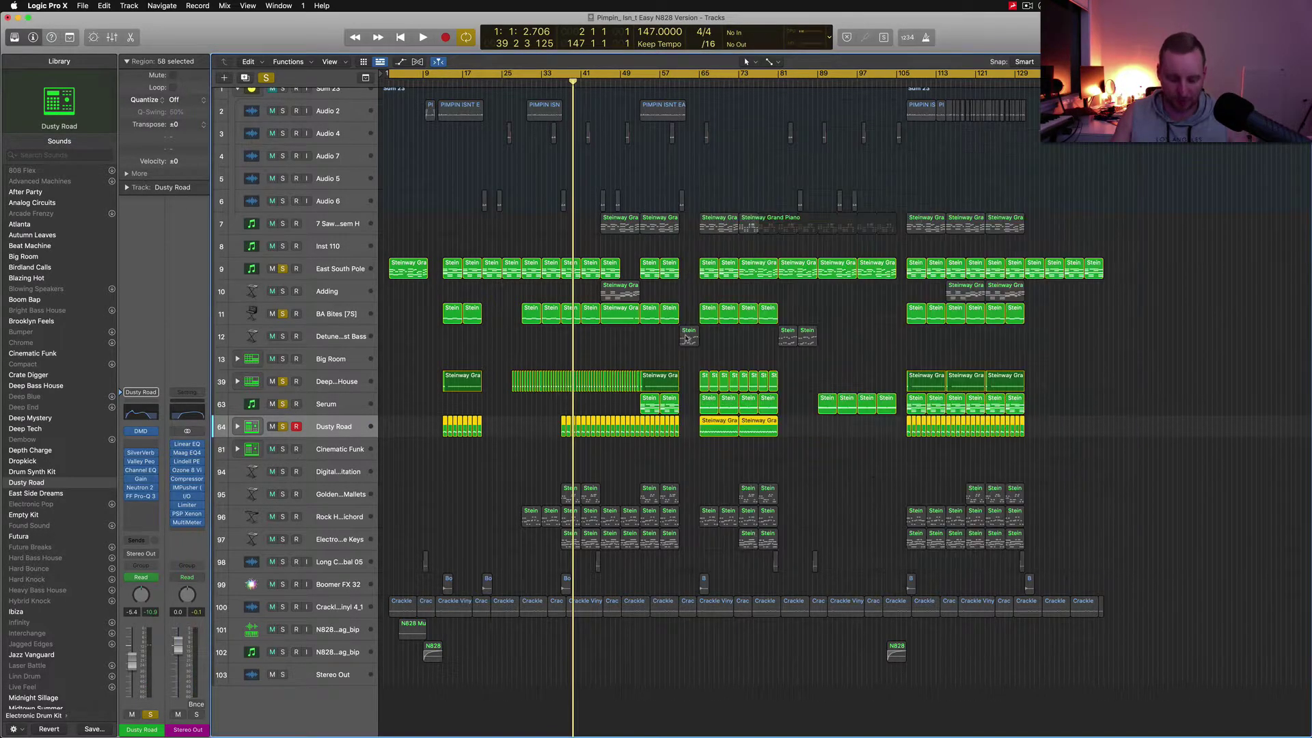
key(a)
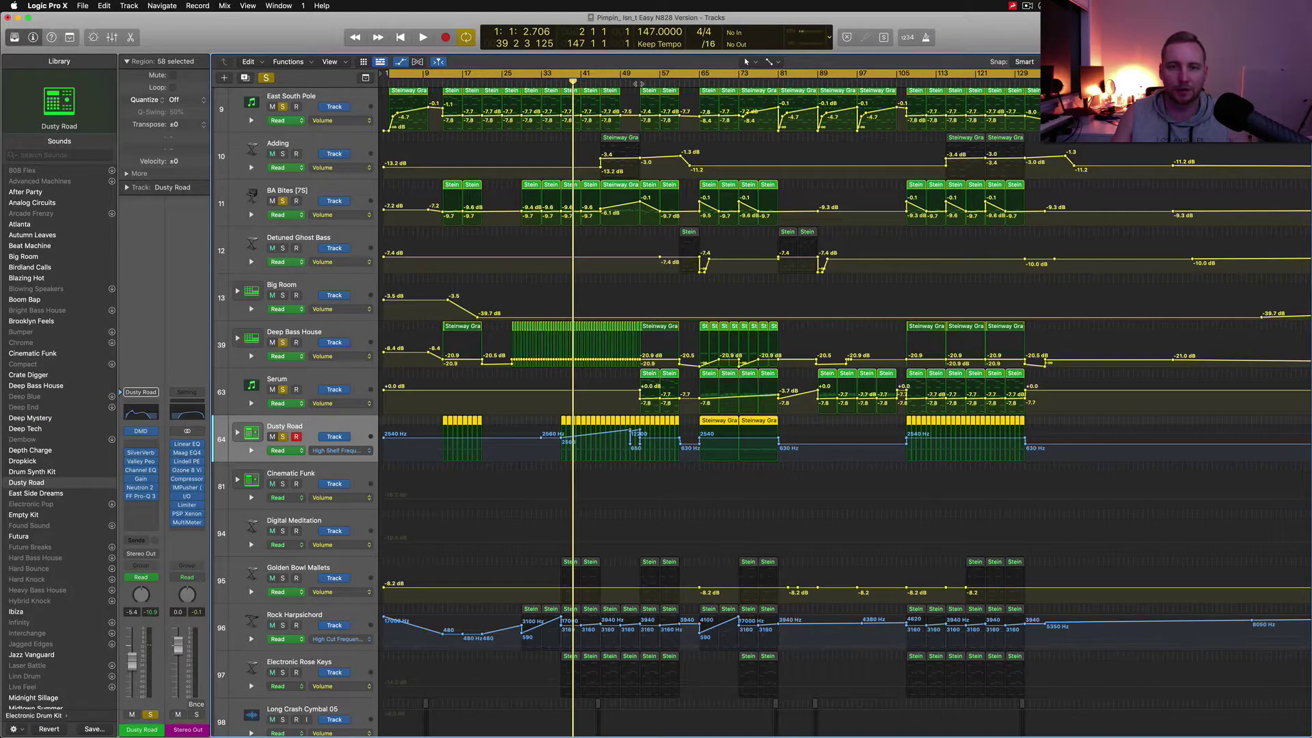
click(639, 83)
key(space)
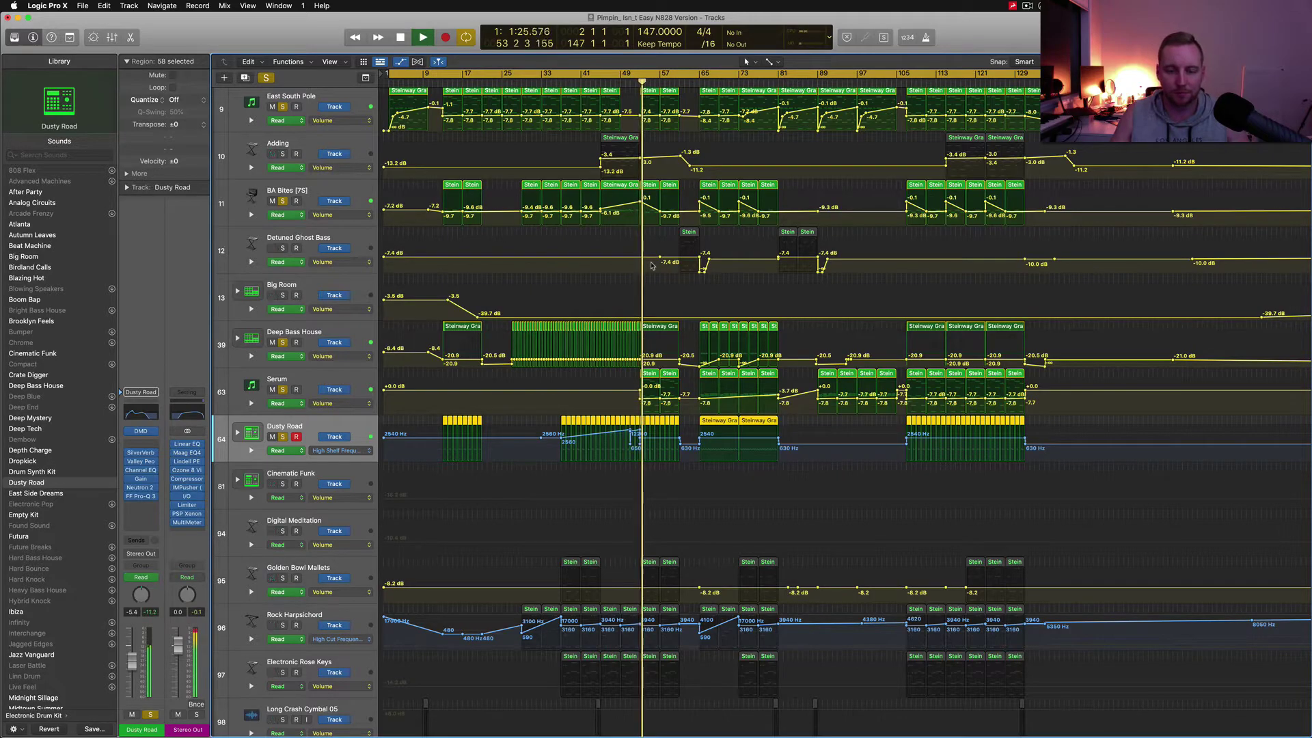
key(space)
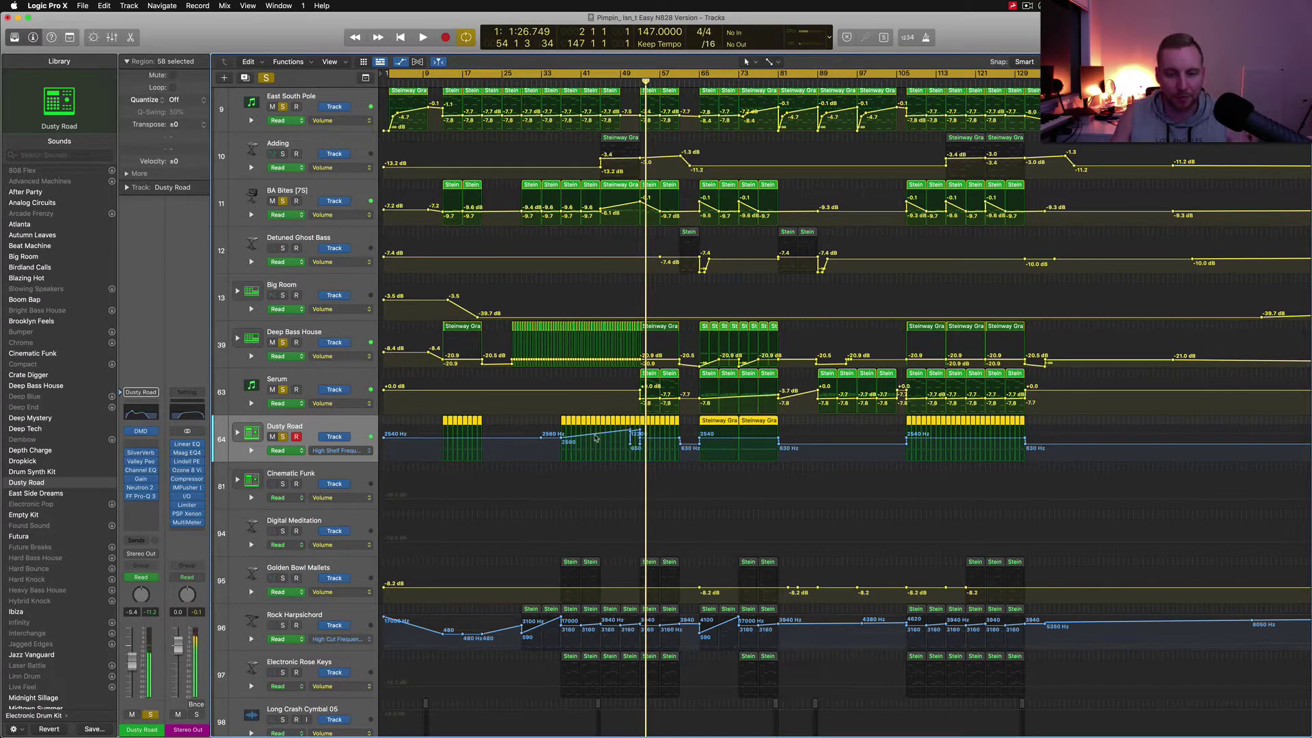
- Hide the track automation and listen to the soloed tracks again from about bar 52
key(a)
key(space)
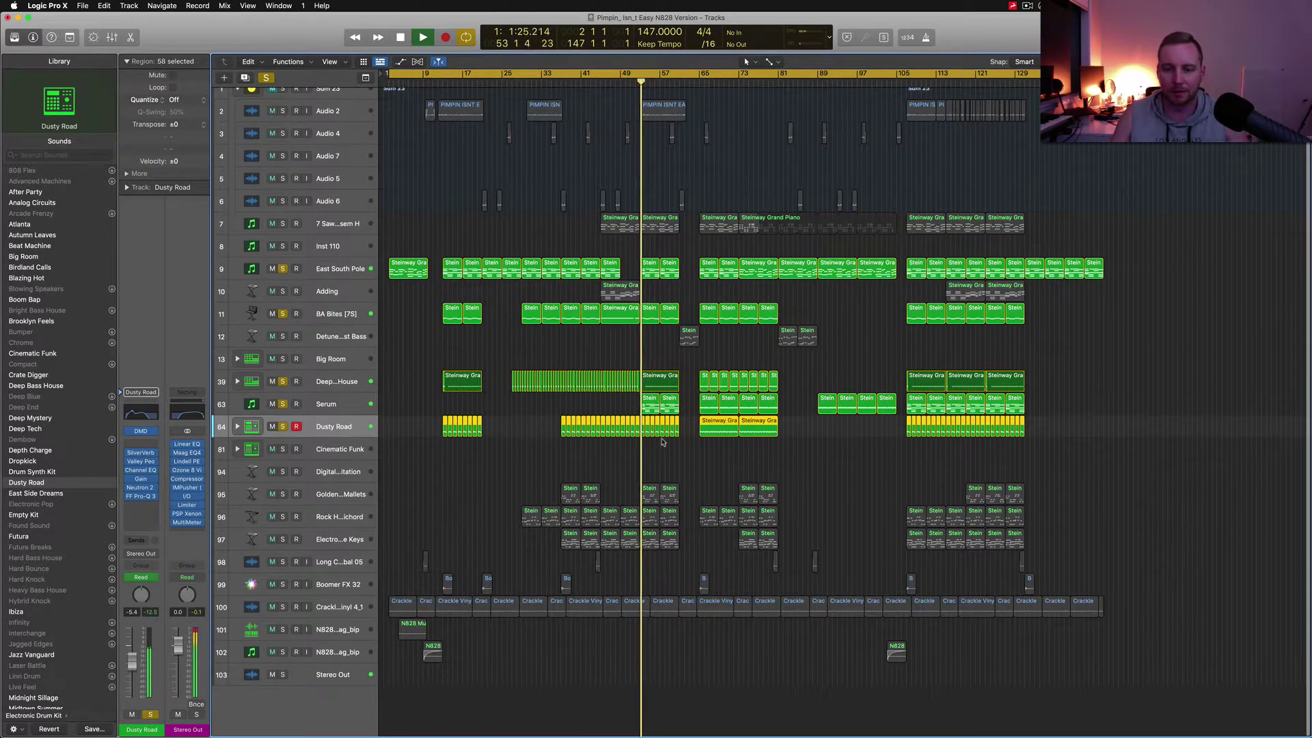
key(space)
- Turn off all track solos and listen to the full mix through the section up to about bar 68
drag(286, 271, 284, 444)
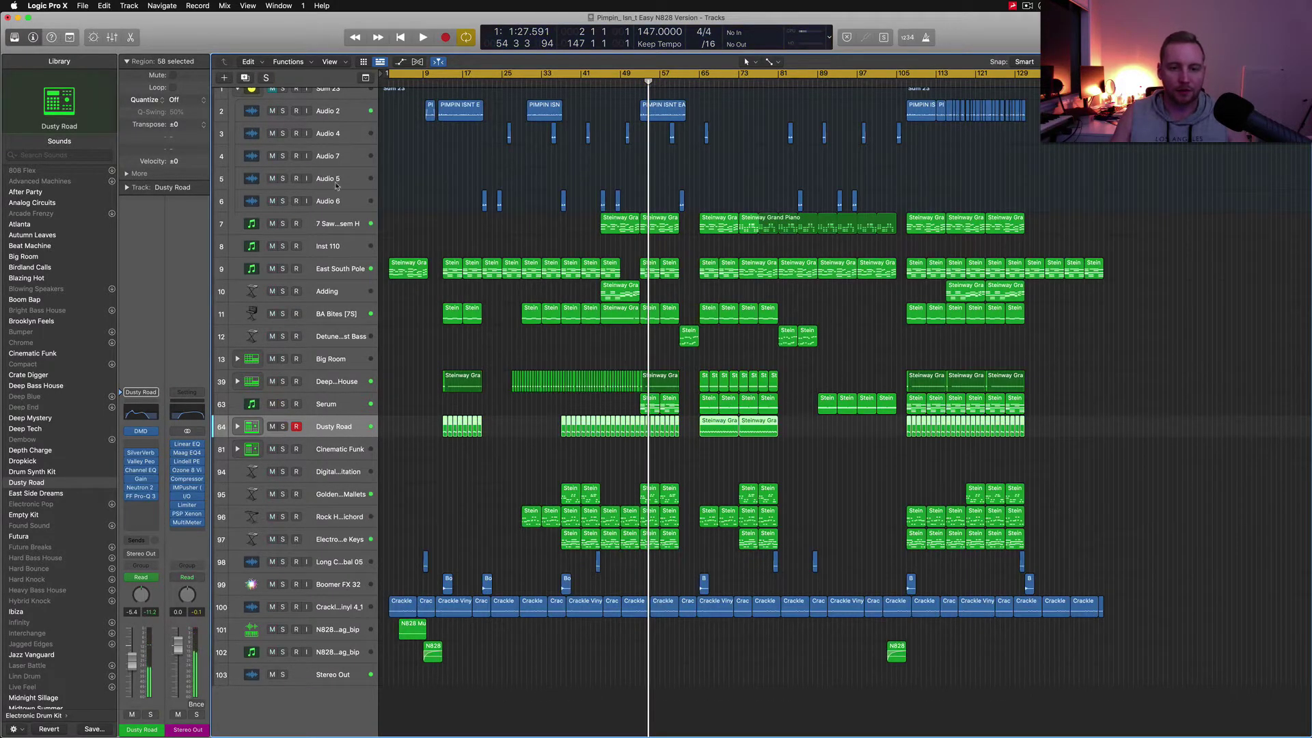
key(space)
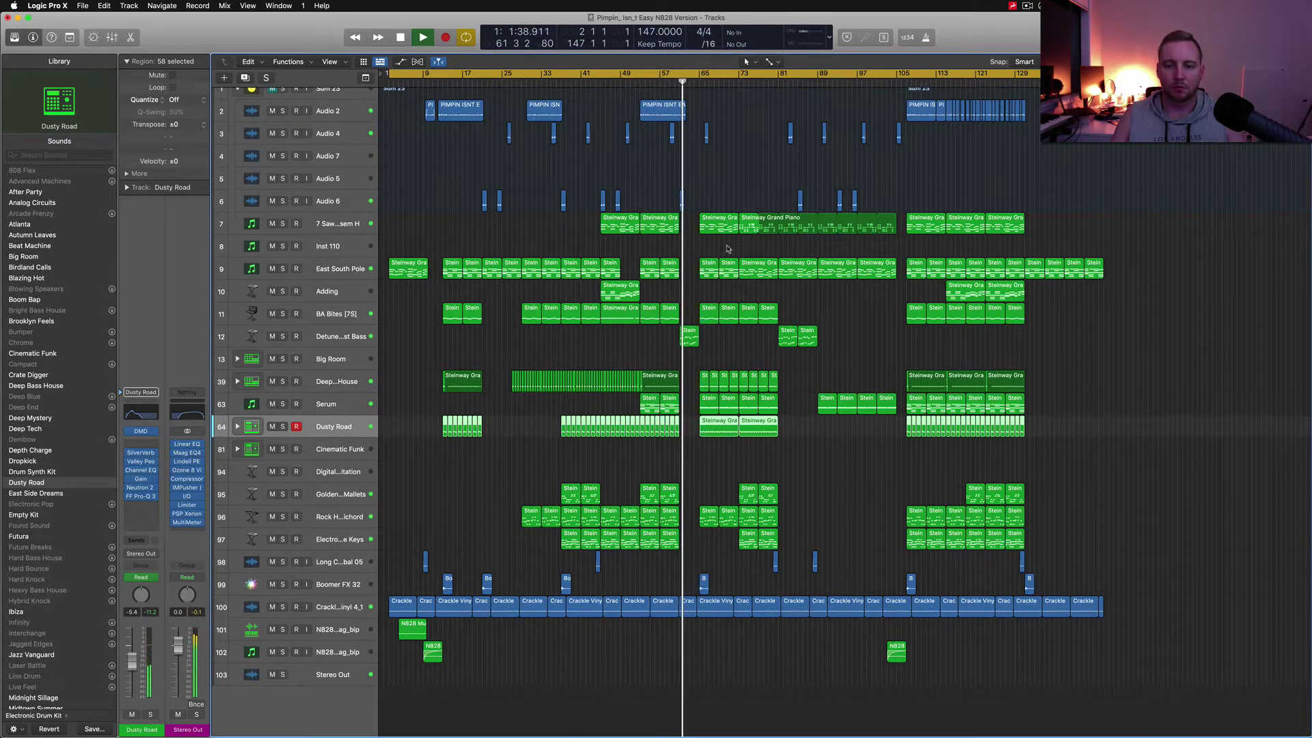
key(space)
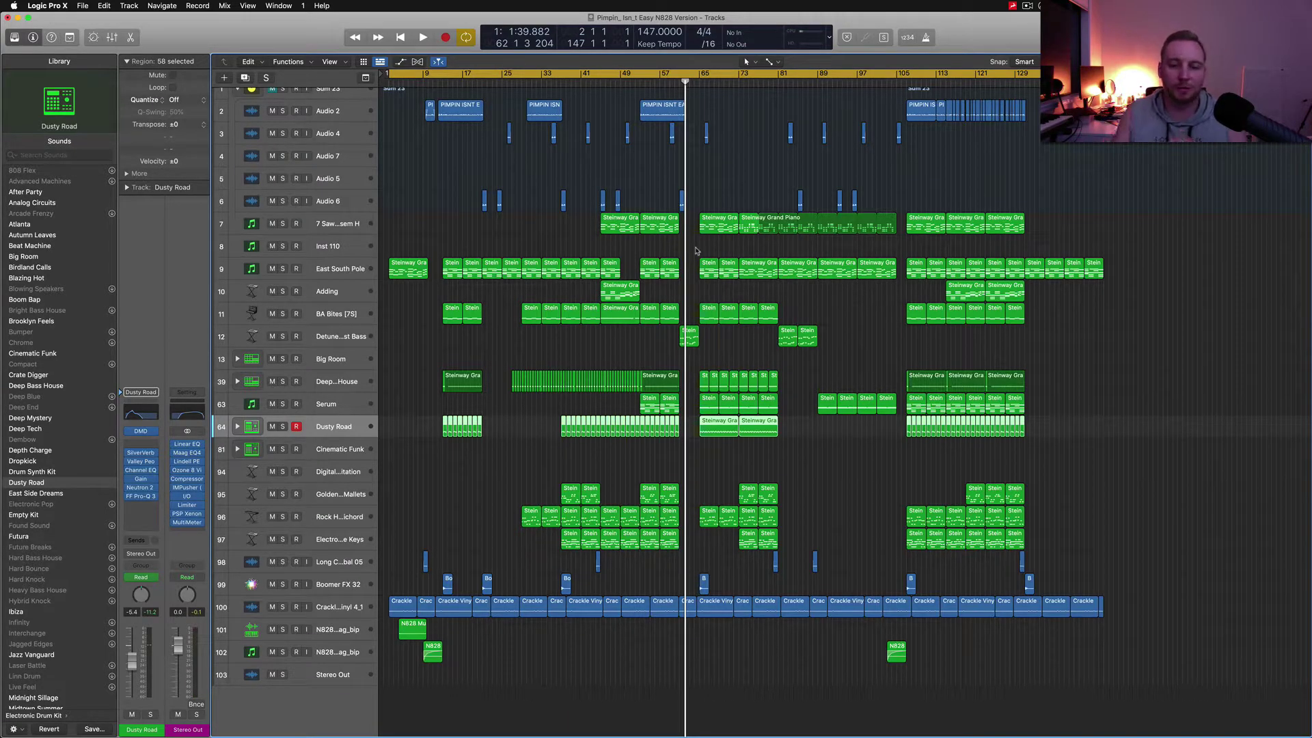
click(684, 82)
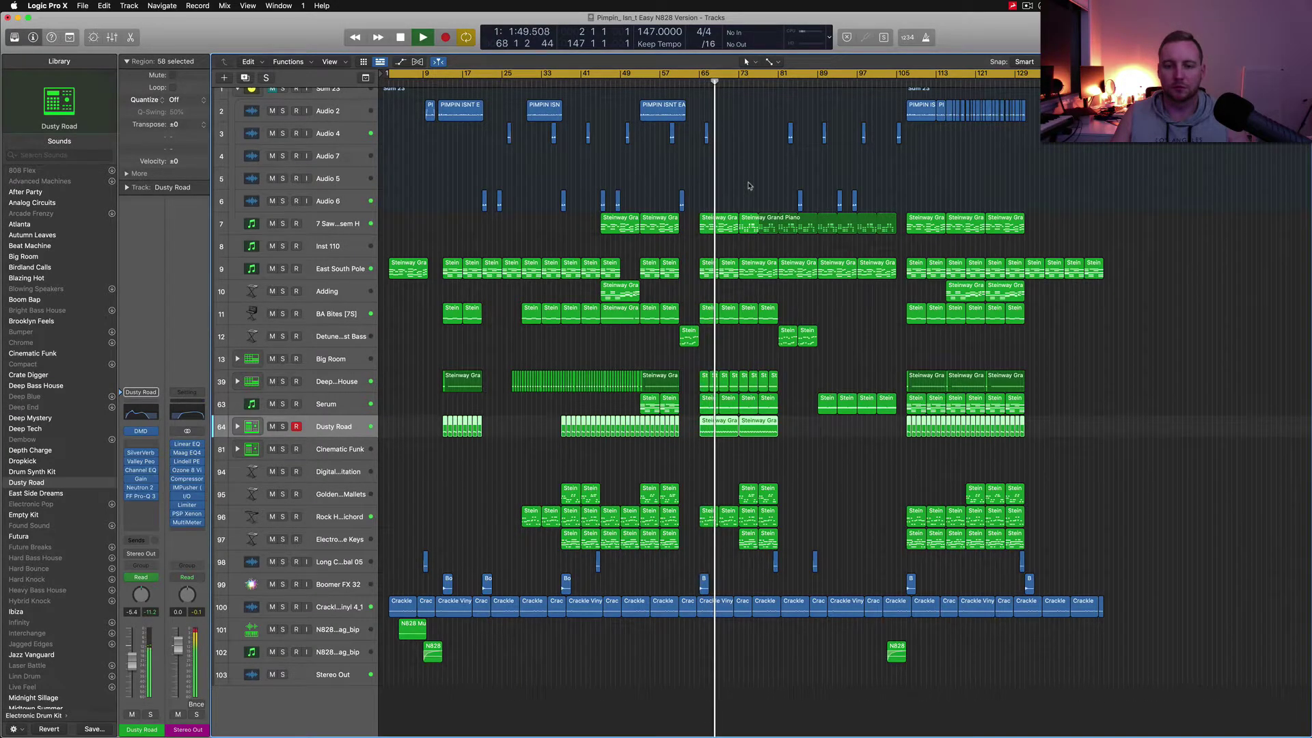
key(space)
- Show track automation, solo Deep Bass House, Serum, Dusty Road and Detuned Ghost Bass, and play them from about bar 65
key(a)
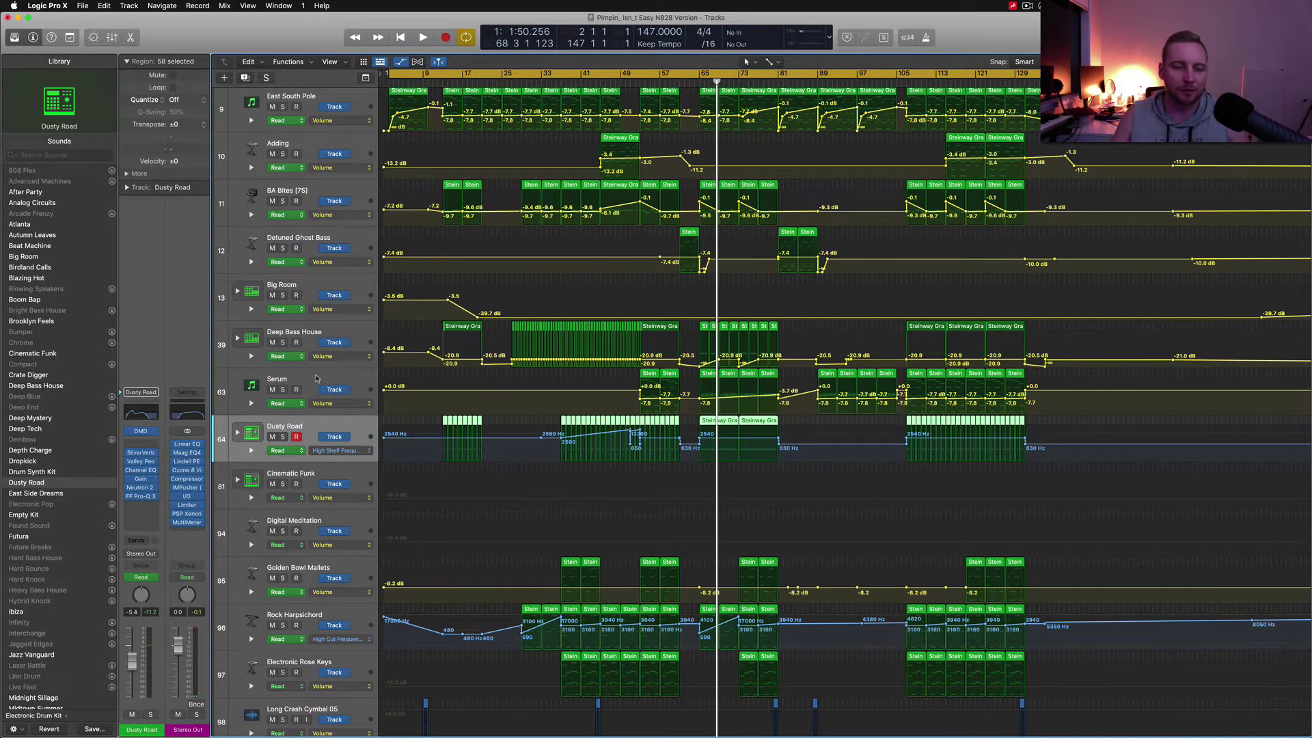
click(282, 342)
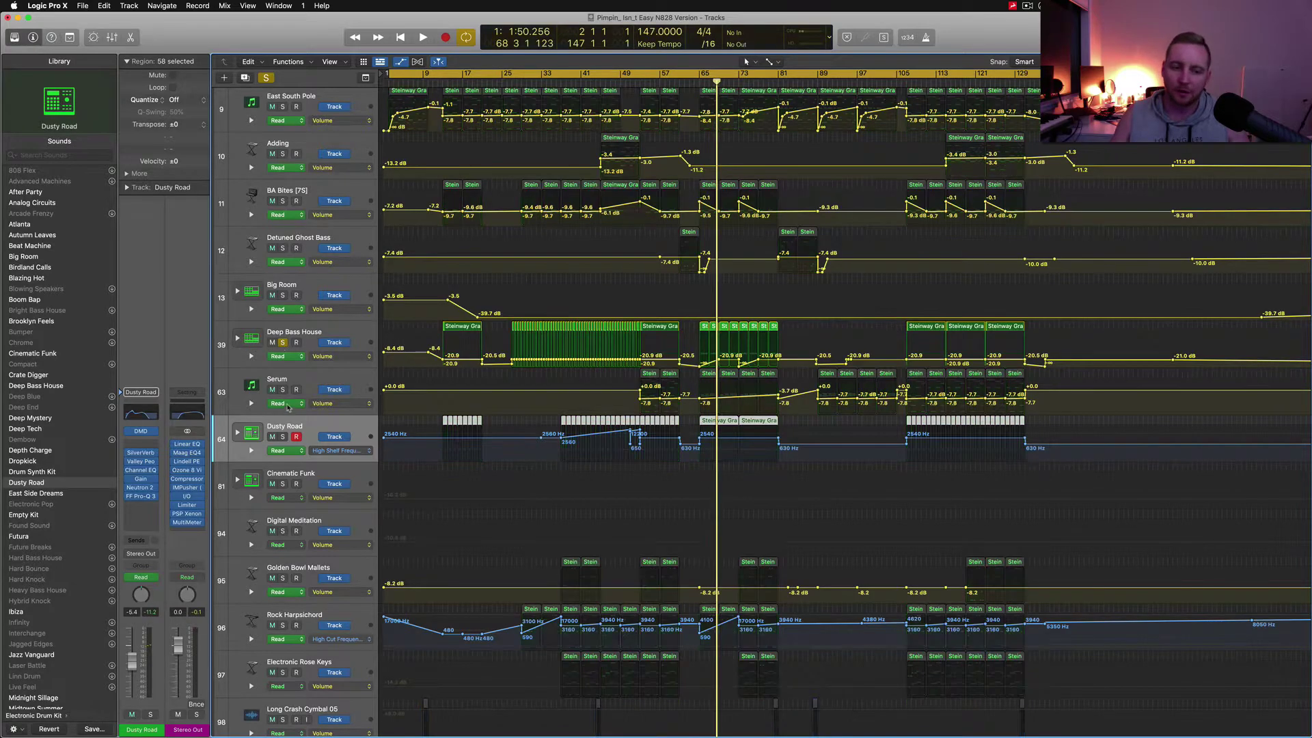
click(283, 390)
click(283, 437)
click(698, 81)
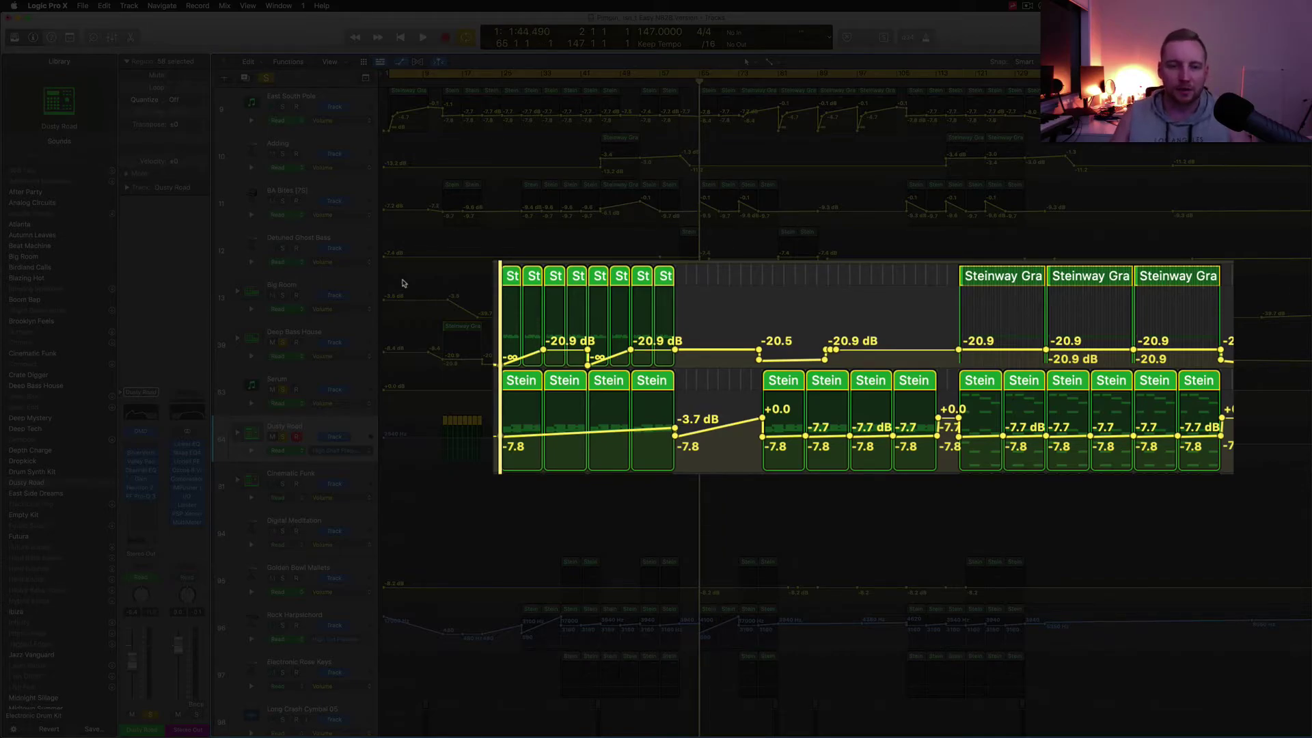
click(283, 248)
key(space)
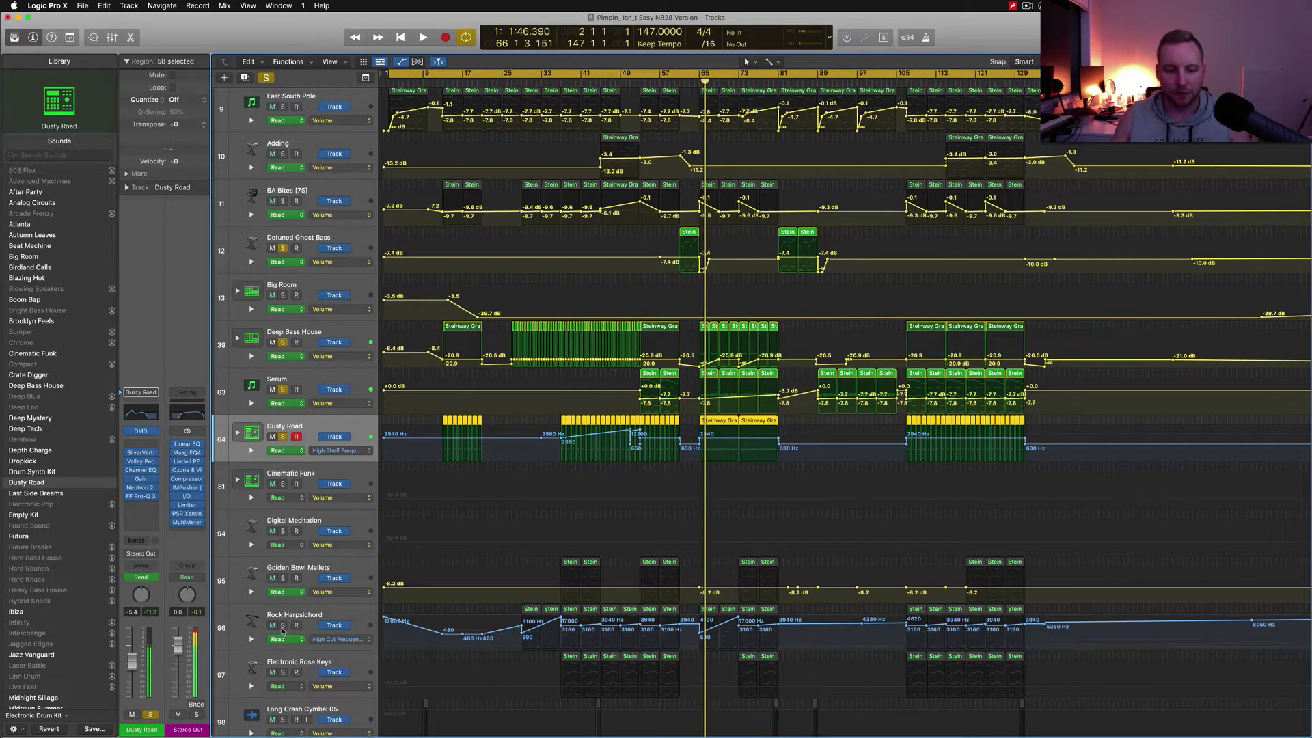
- Add Rock Harpsichord to the soloed tracks and watch its automated Channel EQ while playing from about bar 65
click(283, 625)
click(305, 613)
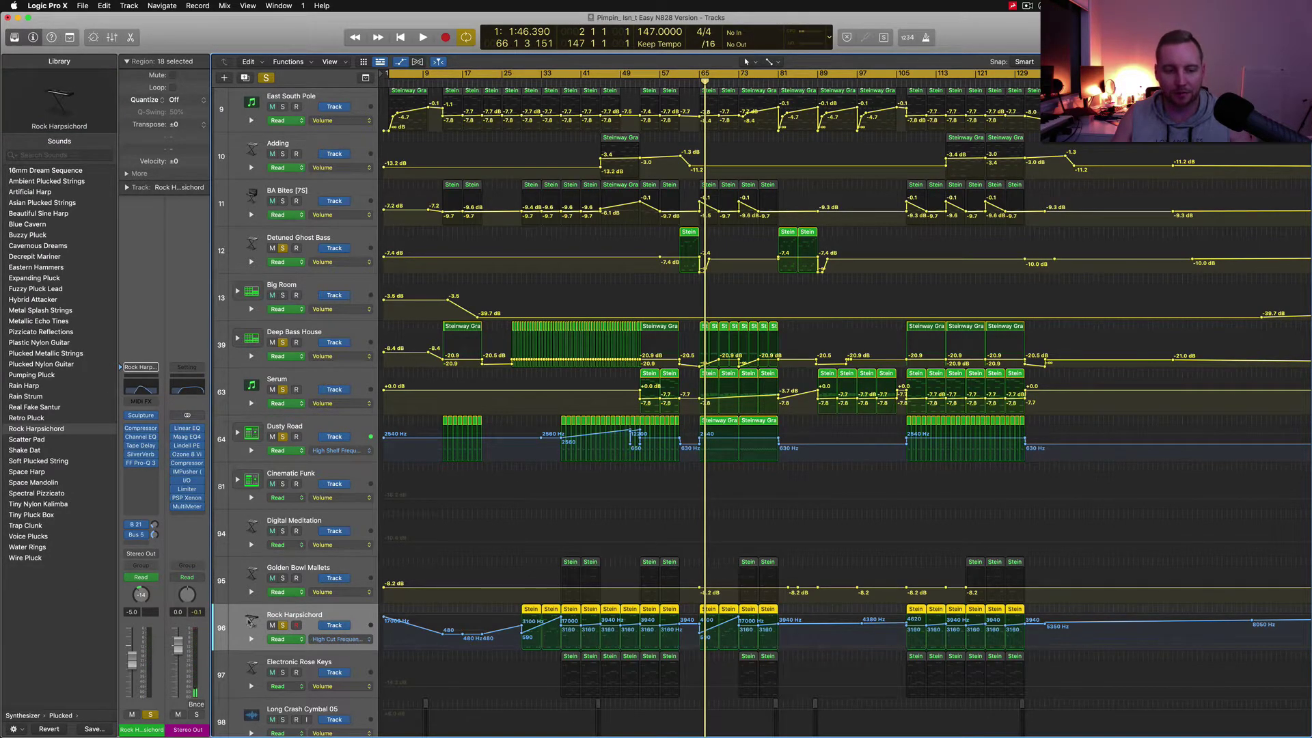
key(space)
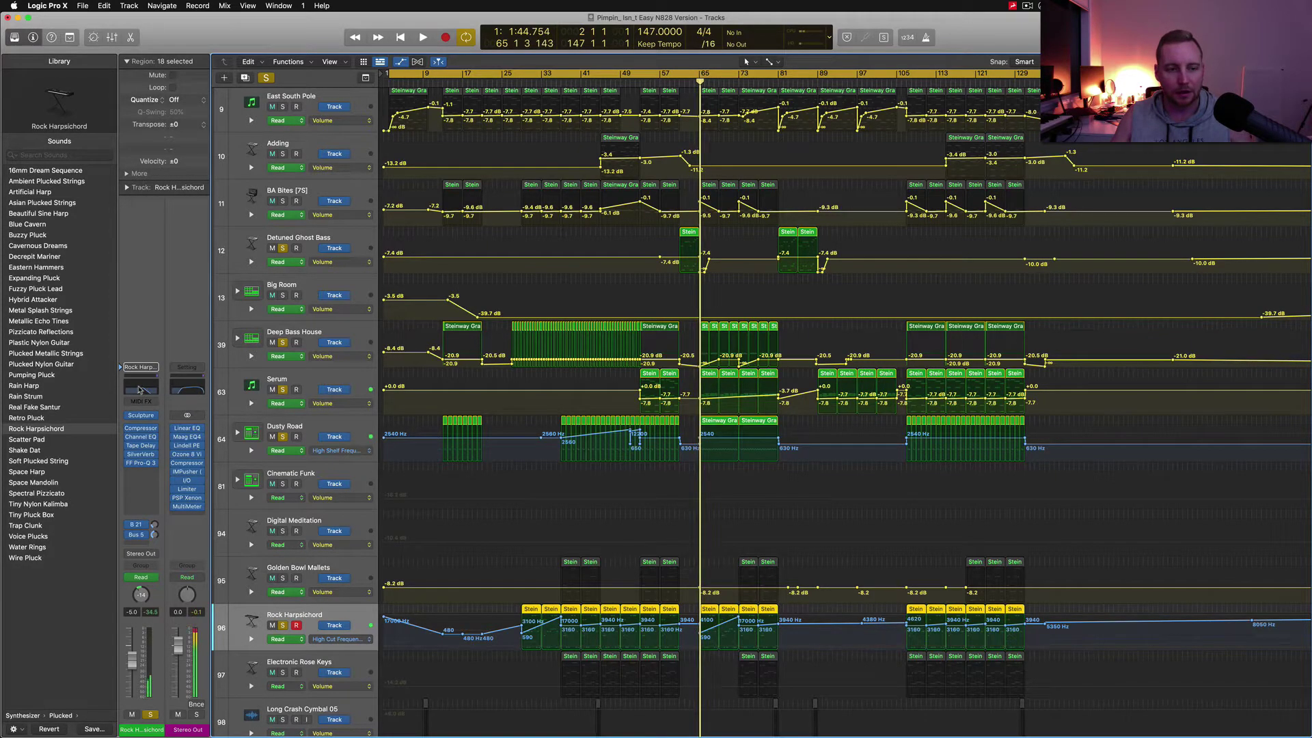
click(139, 389)
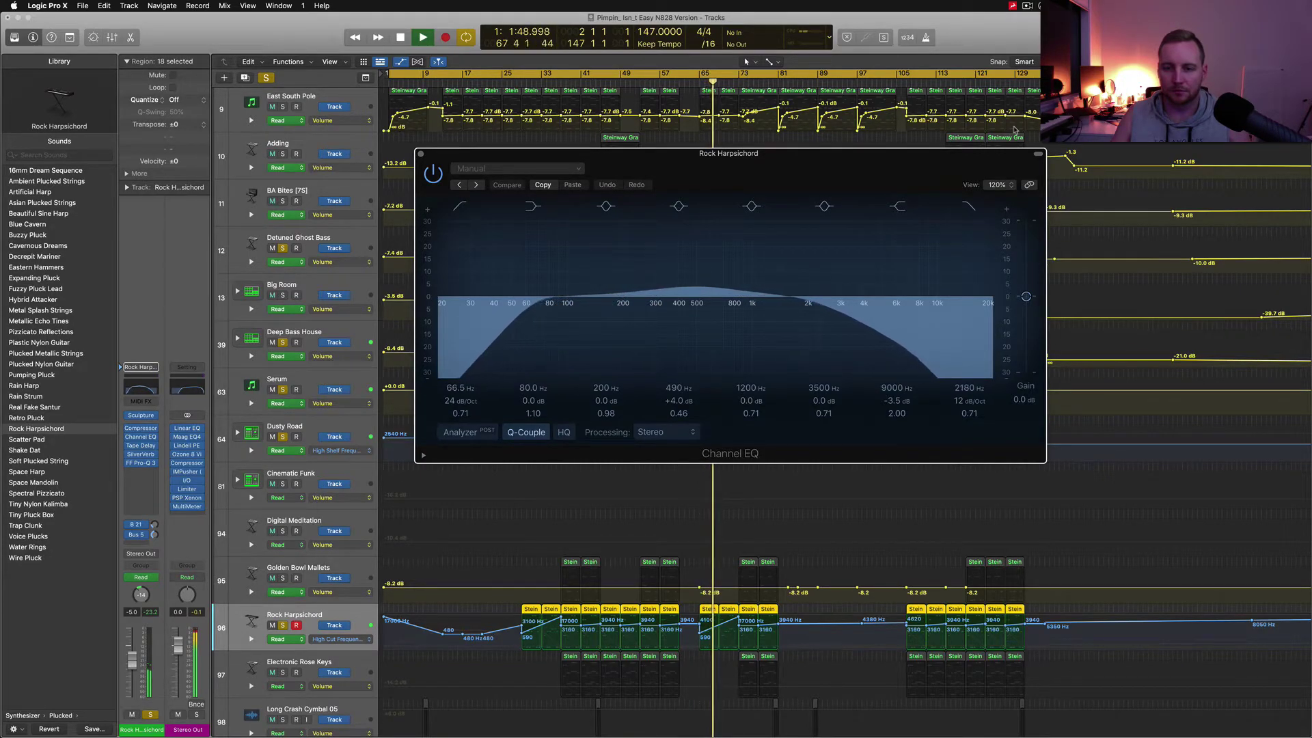
key(space)
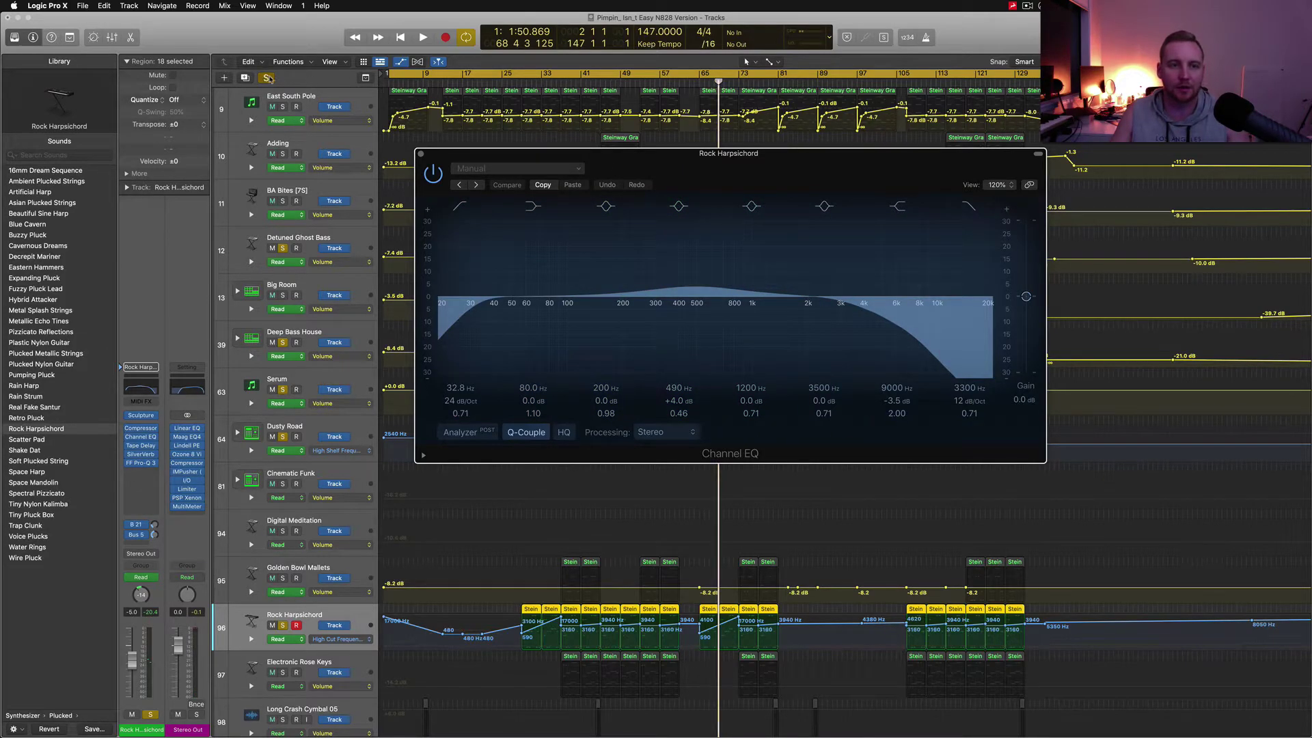
- Play the full unsoloed mix from about bar 65 with the Rock Harpsichord Channel EQ's analyzer turned on
click(700, 83)
key(space)
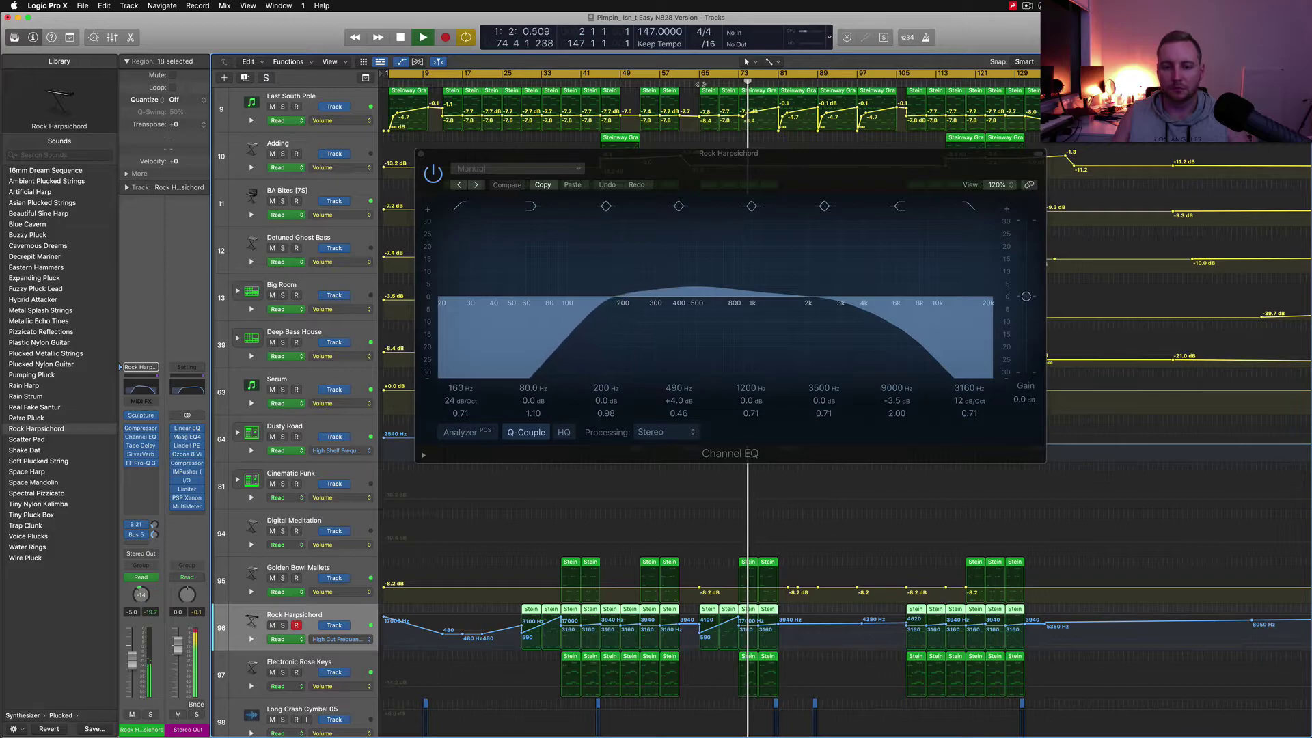
click(462, 429)
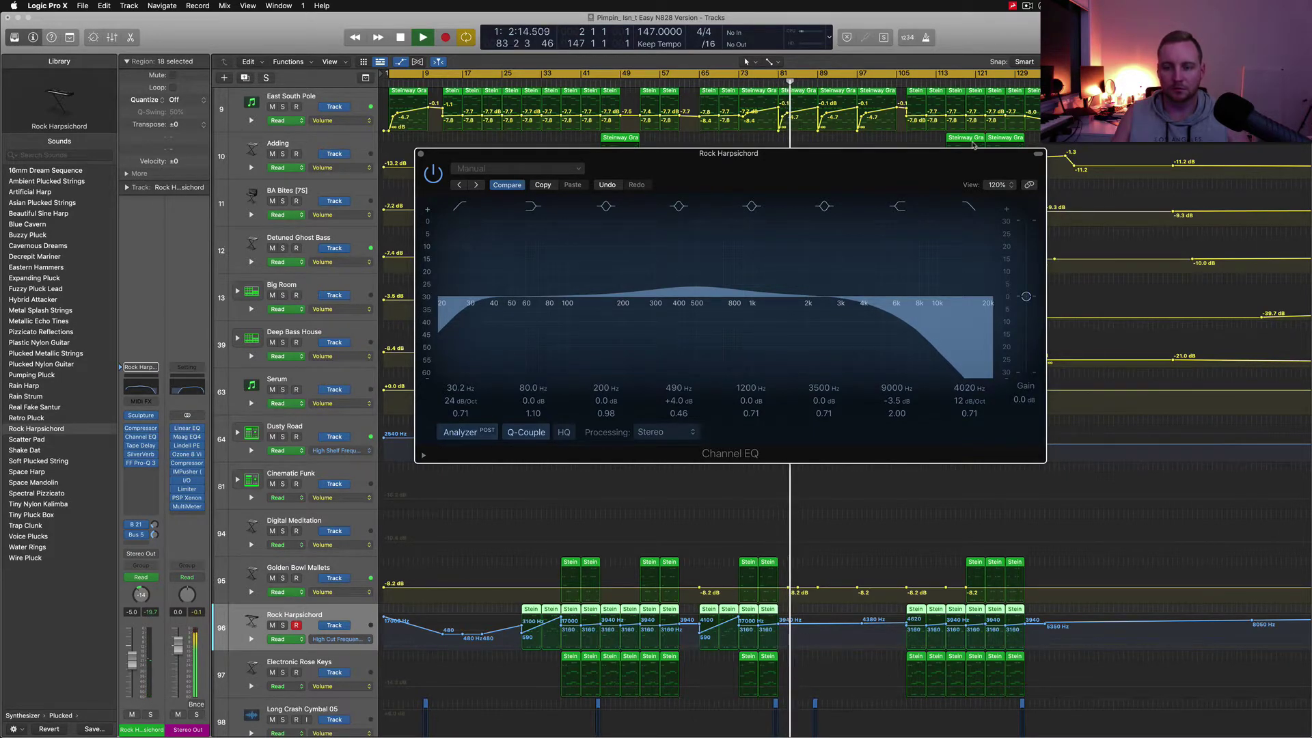
- Hide track automation, close the Rock Harpsichord Channel EQ, and listen to East South Pole soloed around bar 88
key(a)
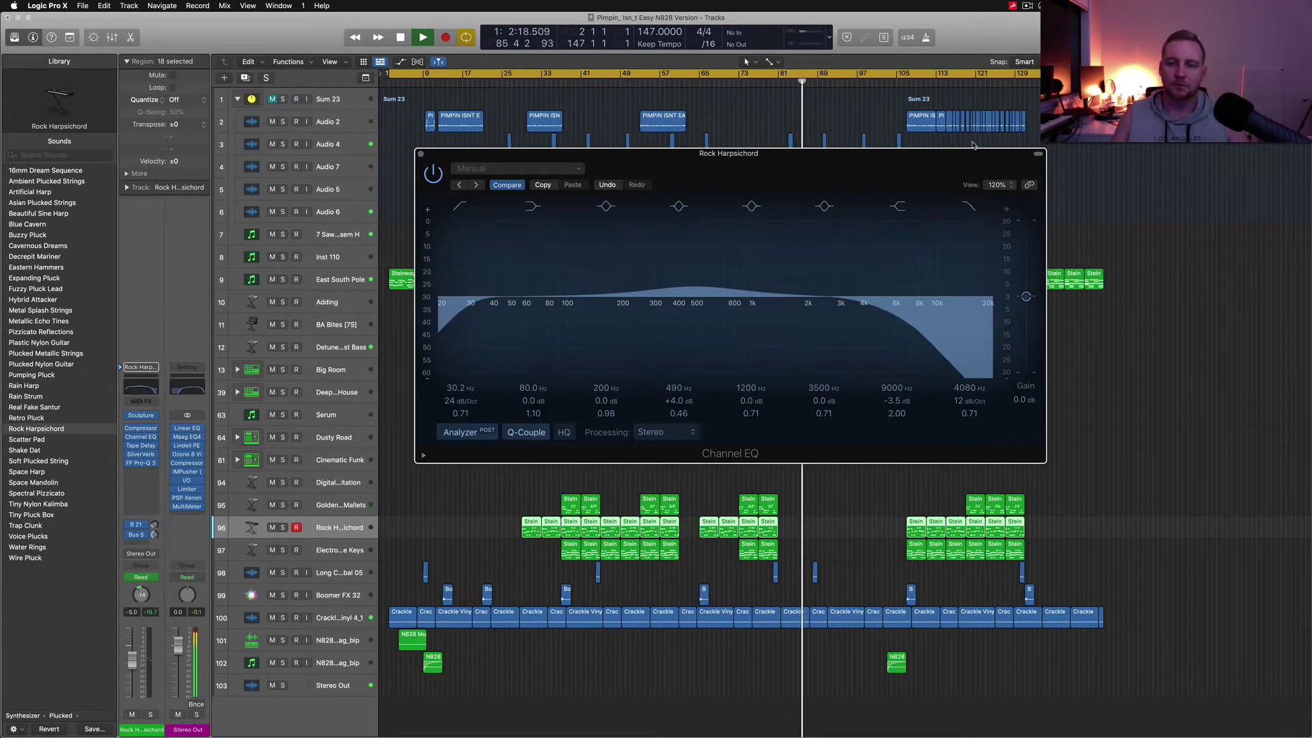
click(421, 154)
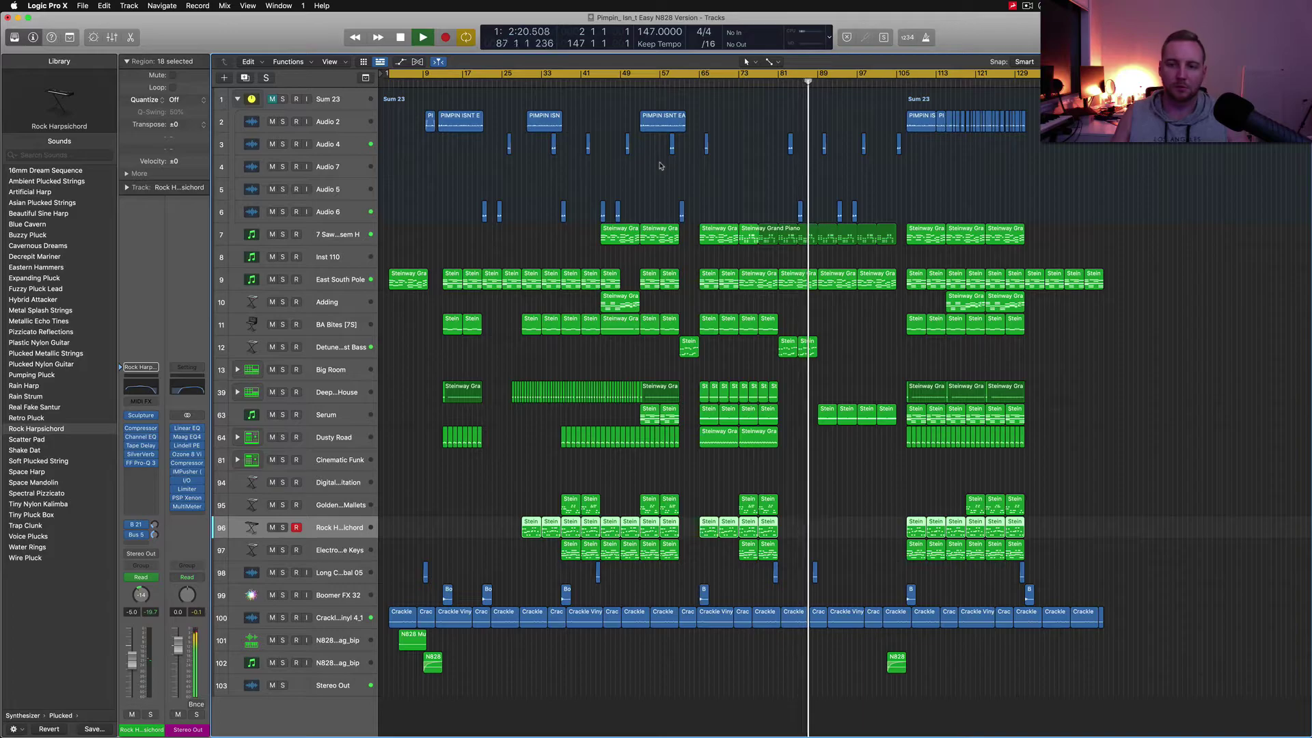
click(282, 280)
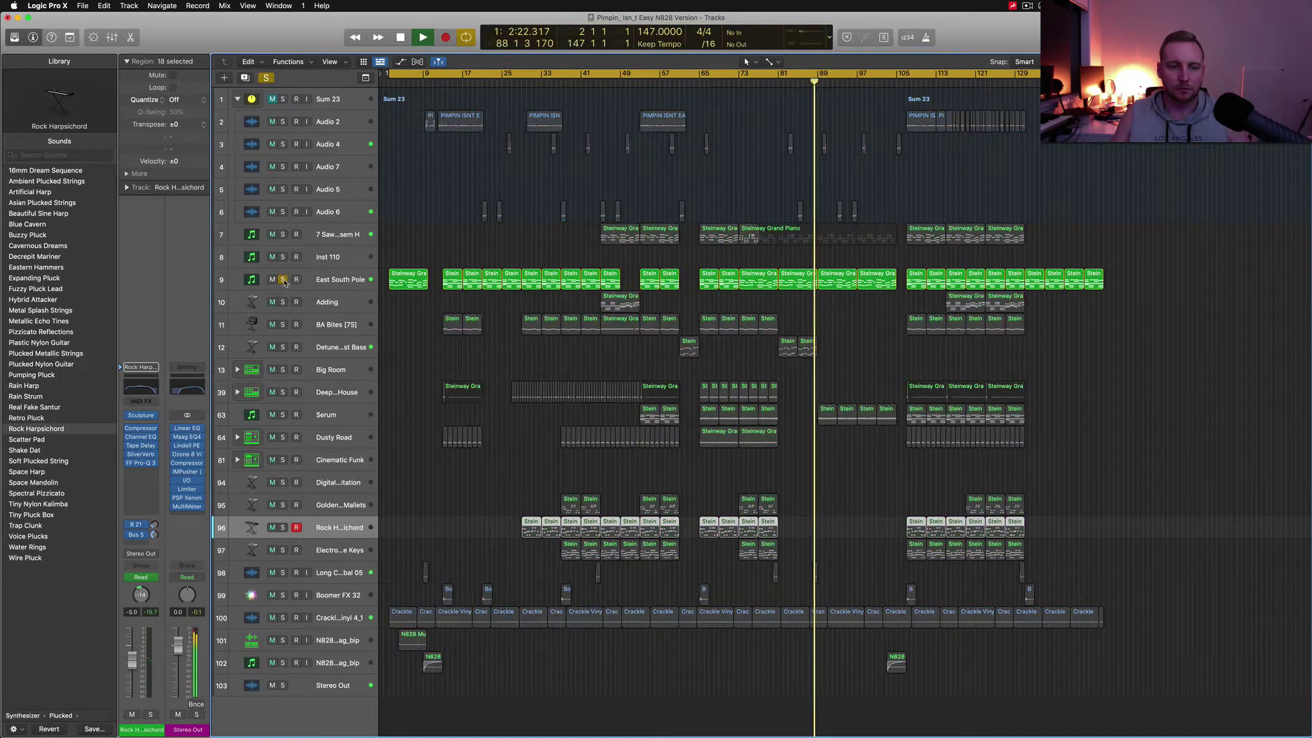
key(space)
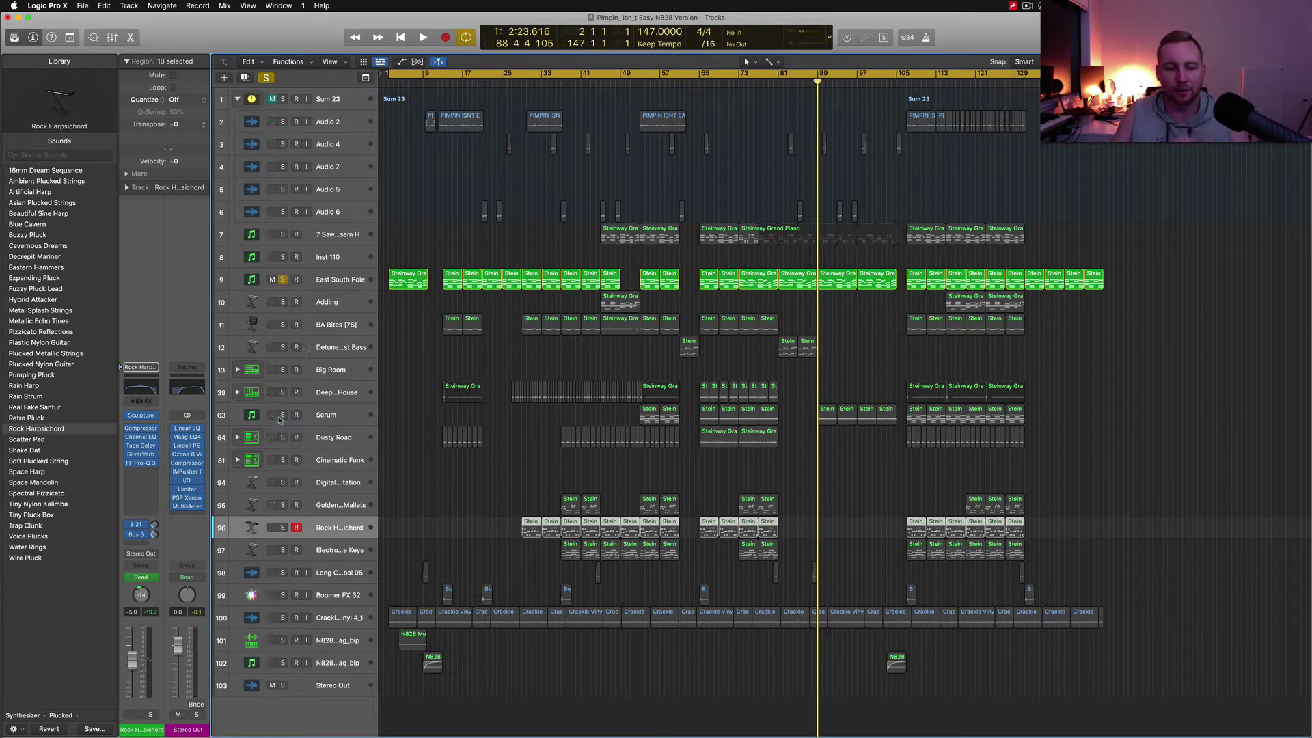
- Solo Serum along with East South Pole, play both from about bar 89 to 96, and check their volume automation
click(322, 415)
key(s)
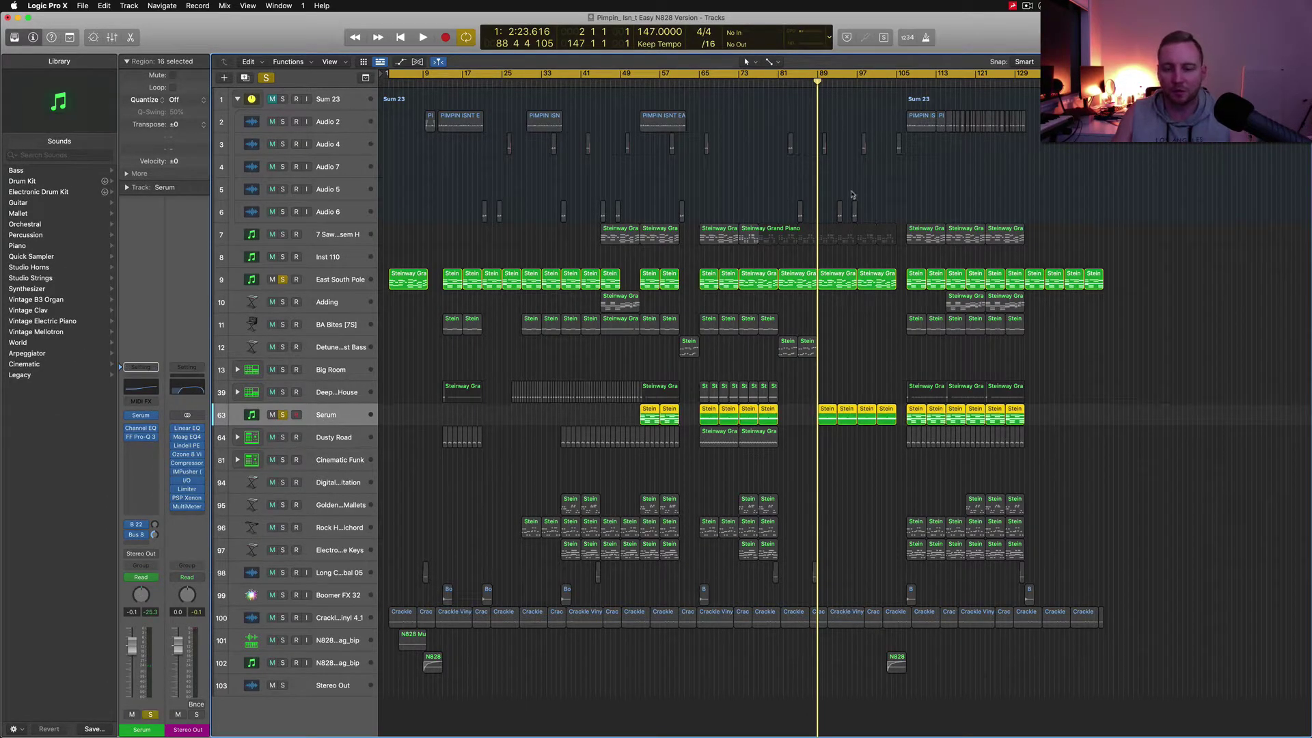
key(space)
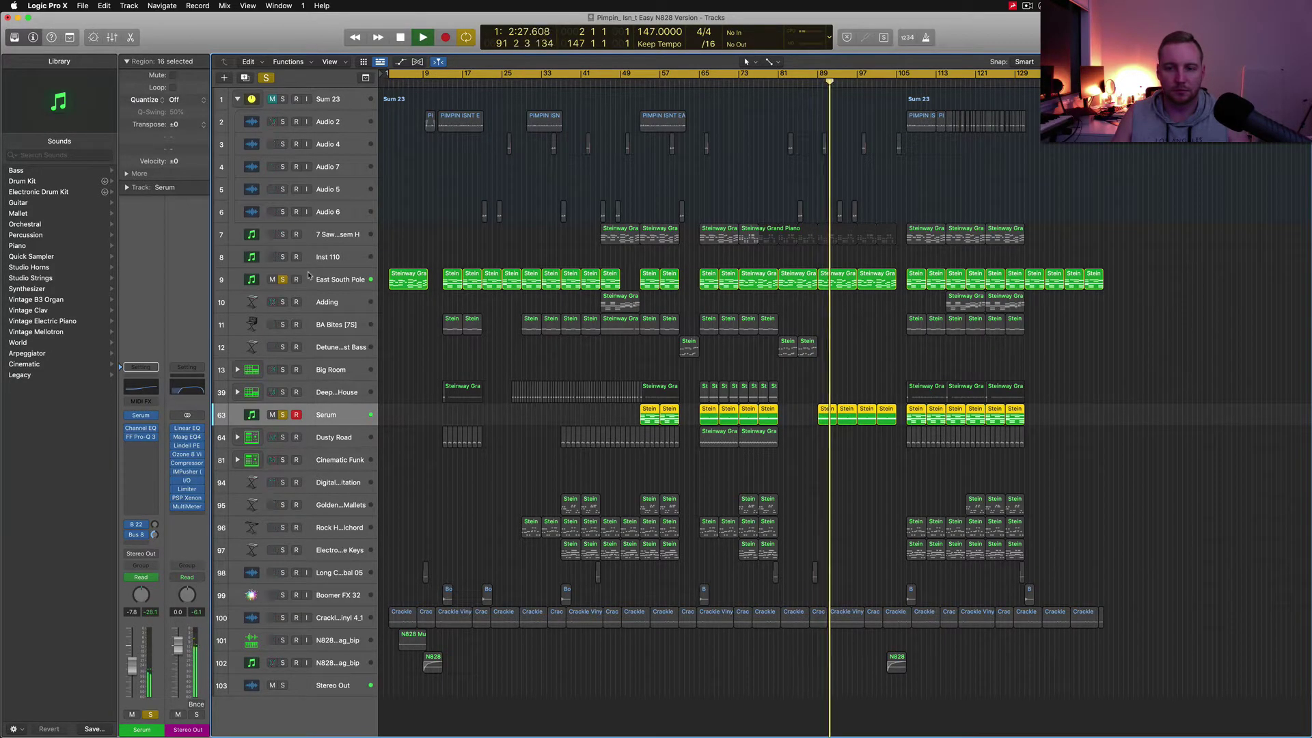
key(a)
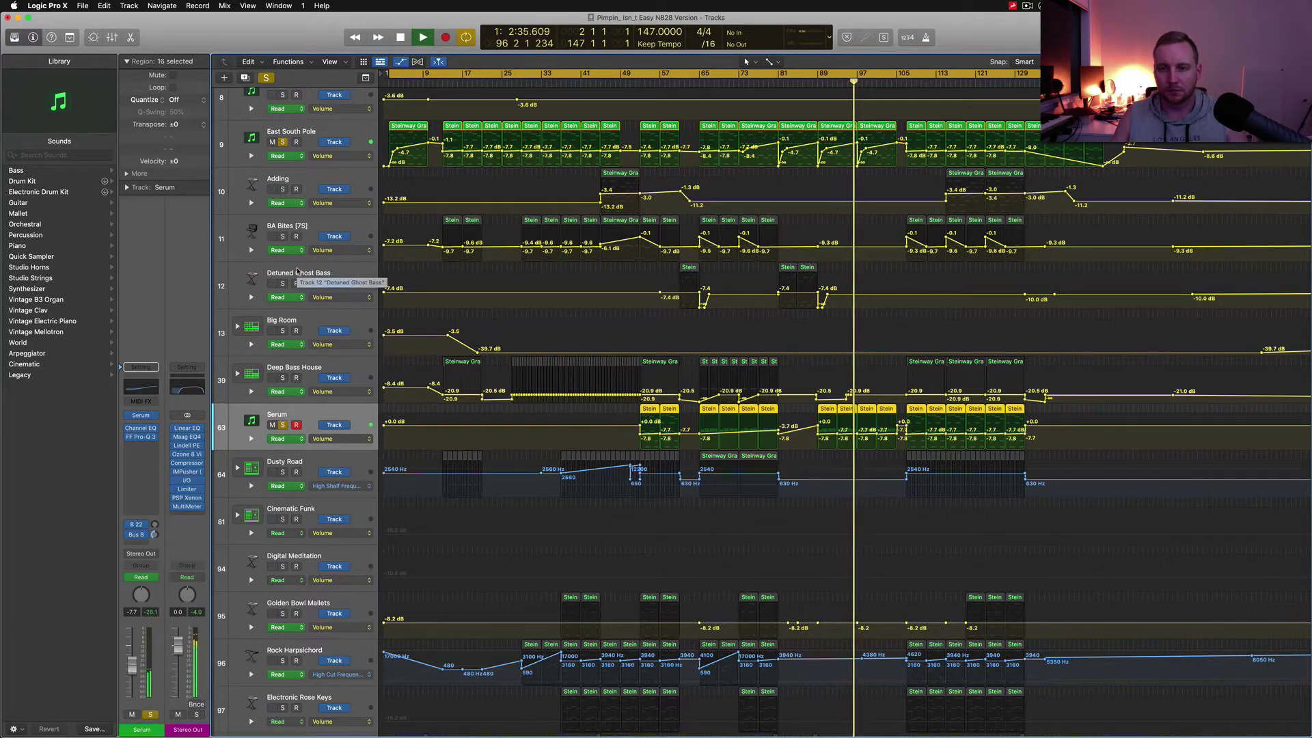
key(space)
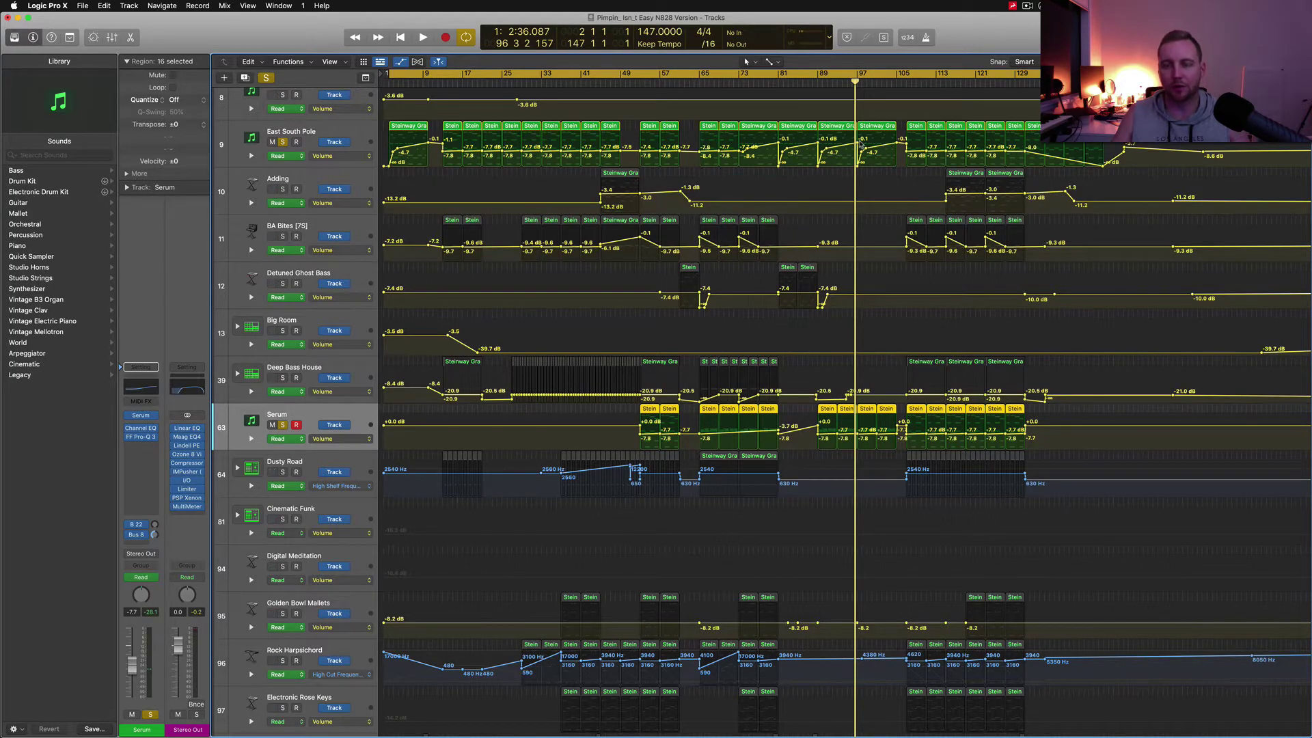
key(a)
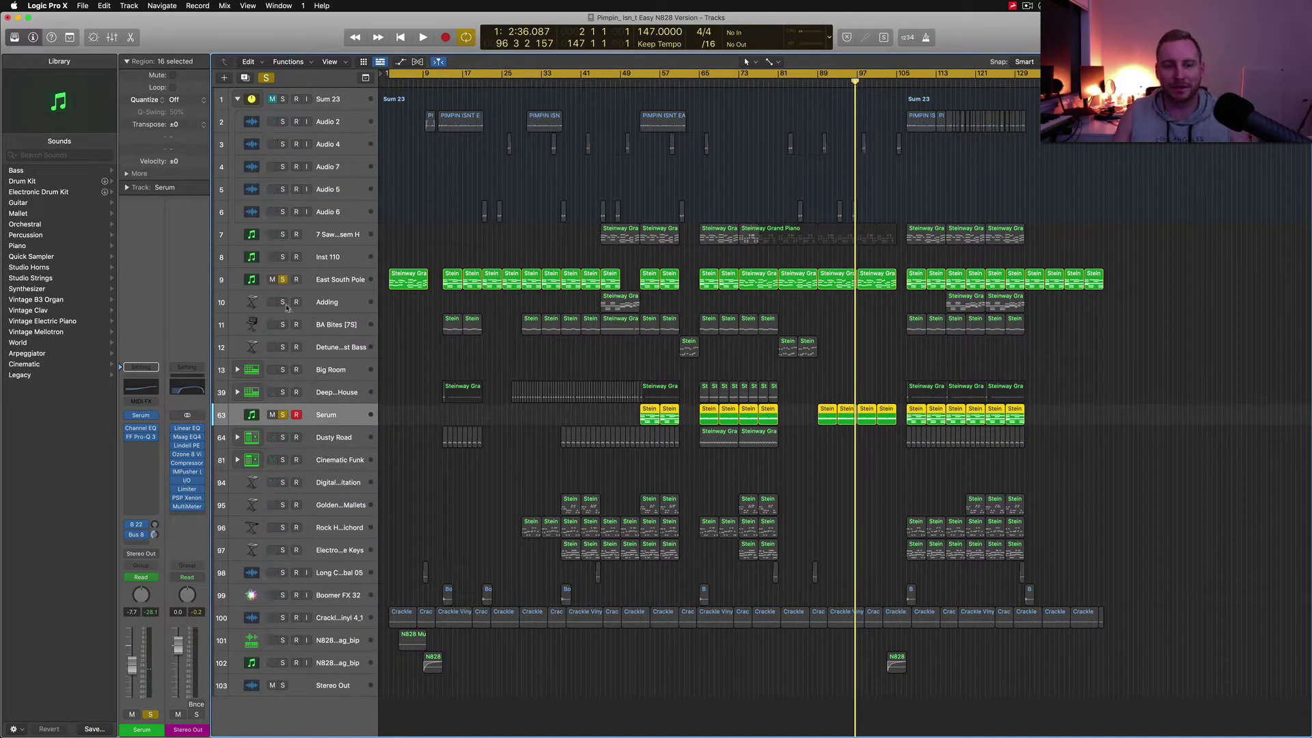
- Inspect the LFOTool plug-in on East South Pole, then clear all track solos and close the plug-in
click(338, 281)
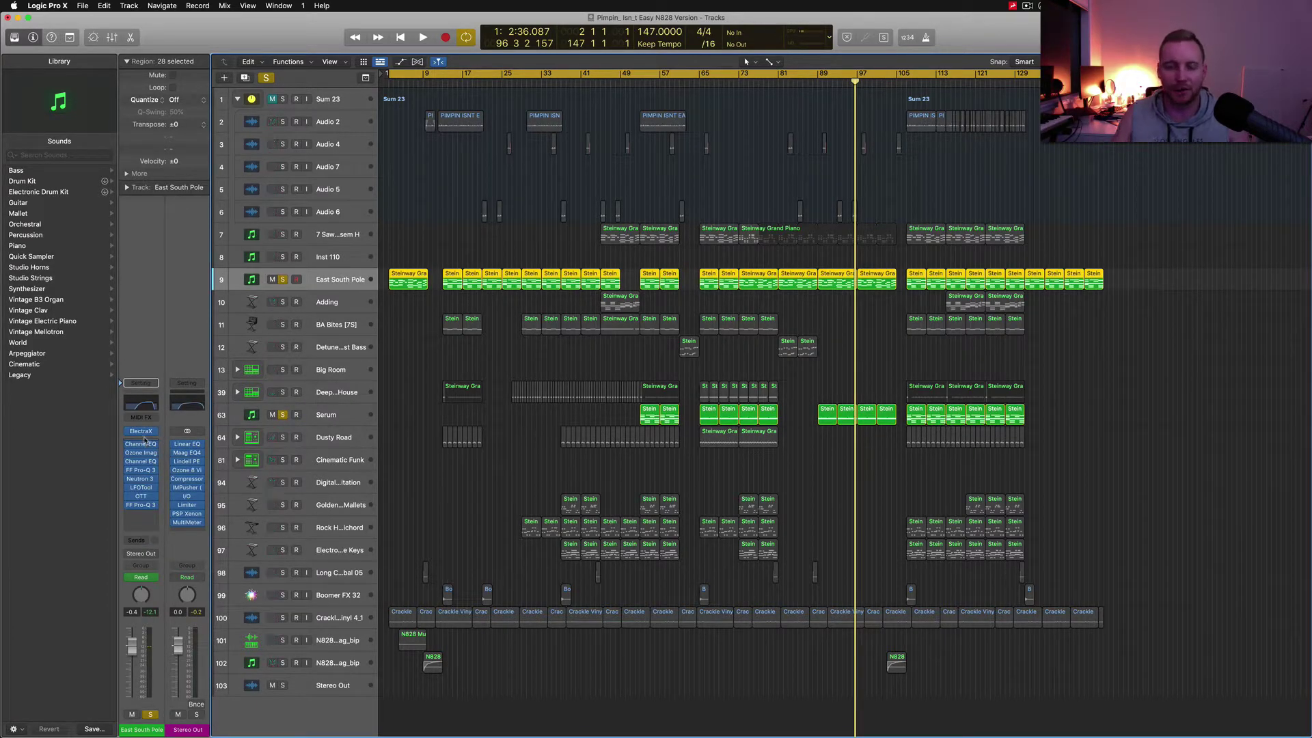
click(142, 490)
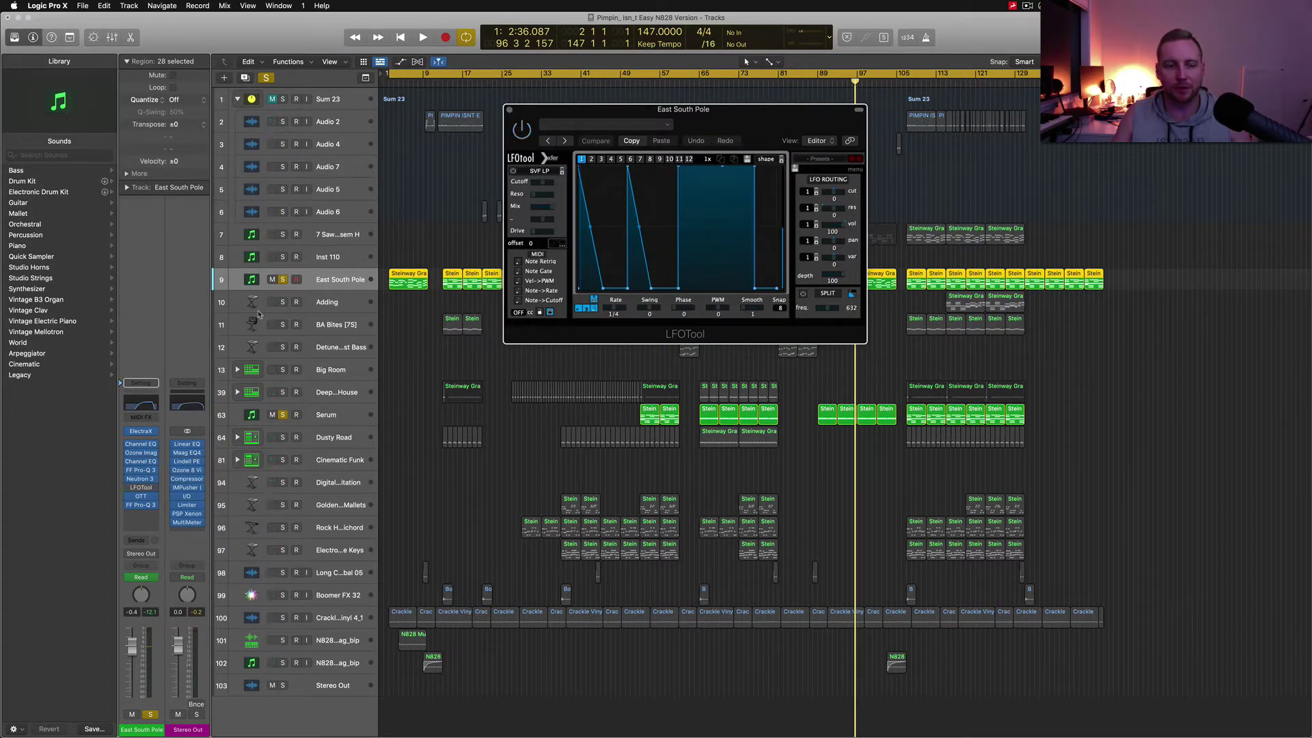
click(282, 279)
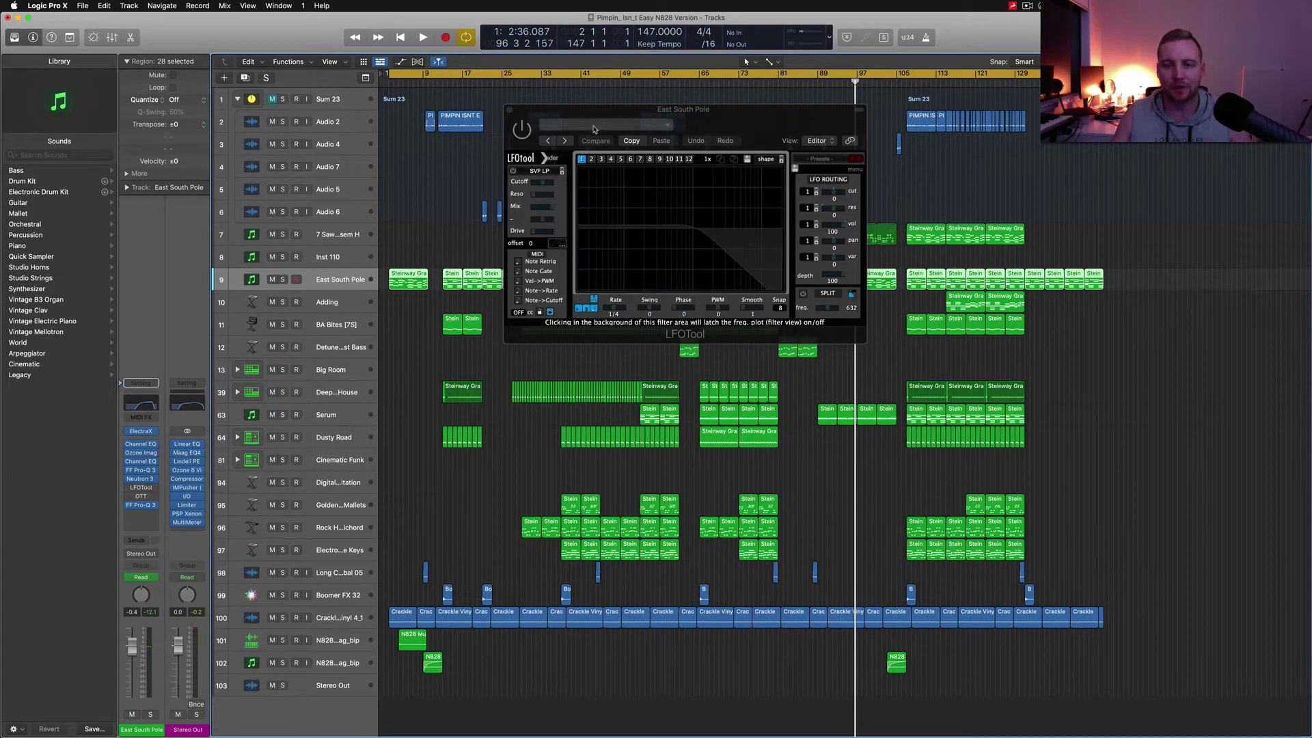
click(510, 112)
- Play the full mix from about bar 89, checking Serum and East South Pole and bypassing OTT on 7 Saw Brassy Ensem H
key(space)
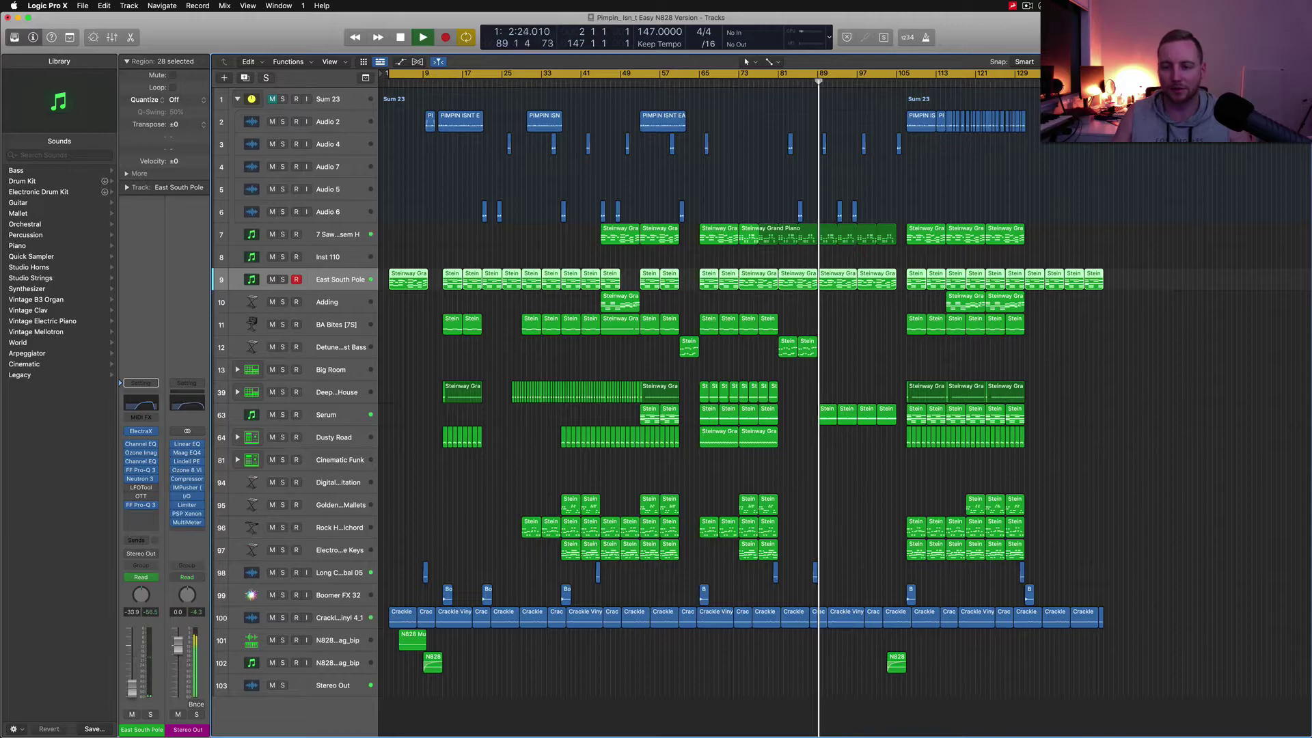
click(342, 414)
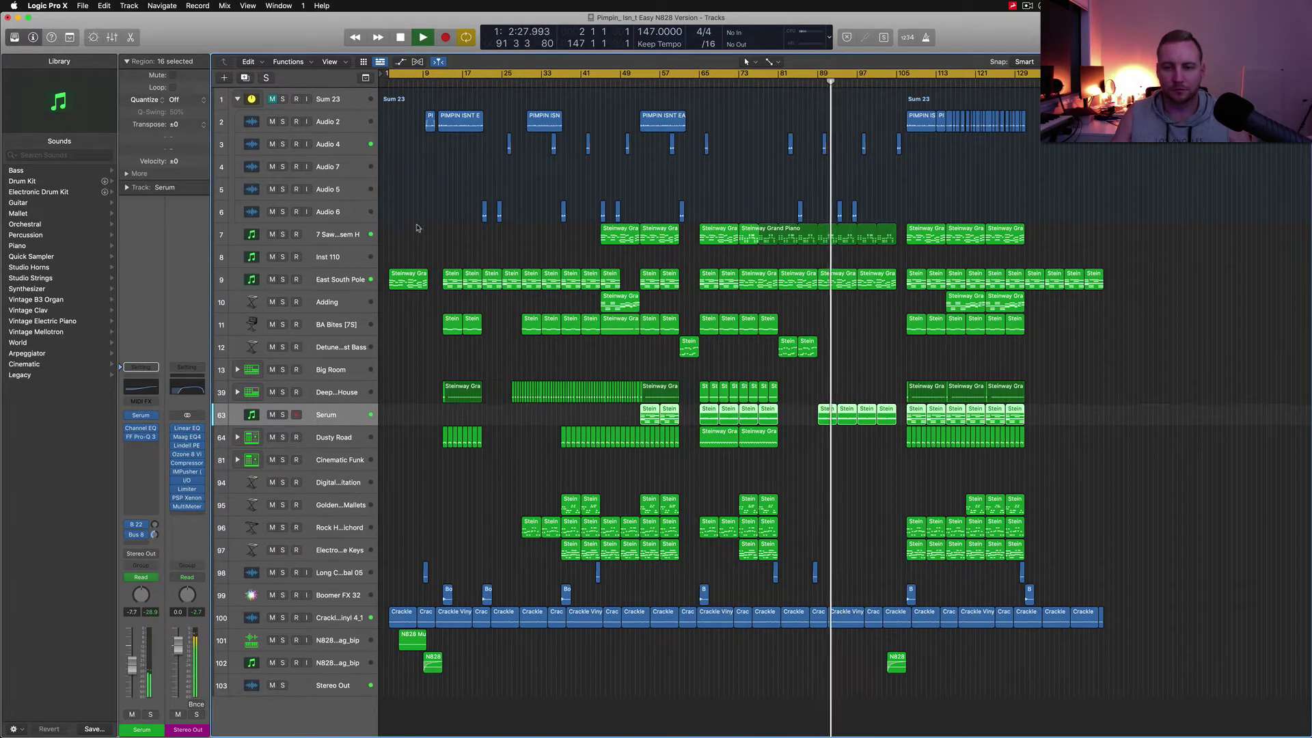
click(310, 279)
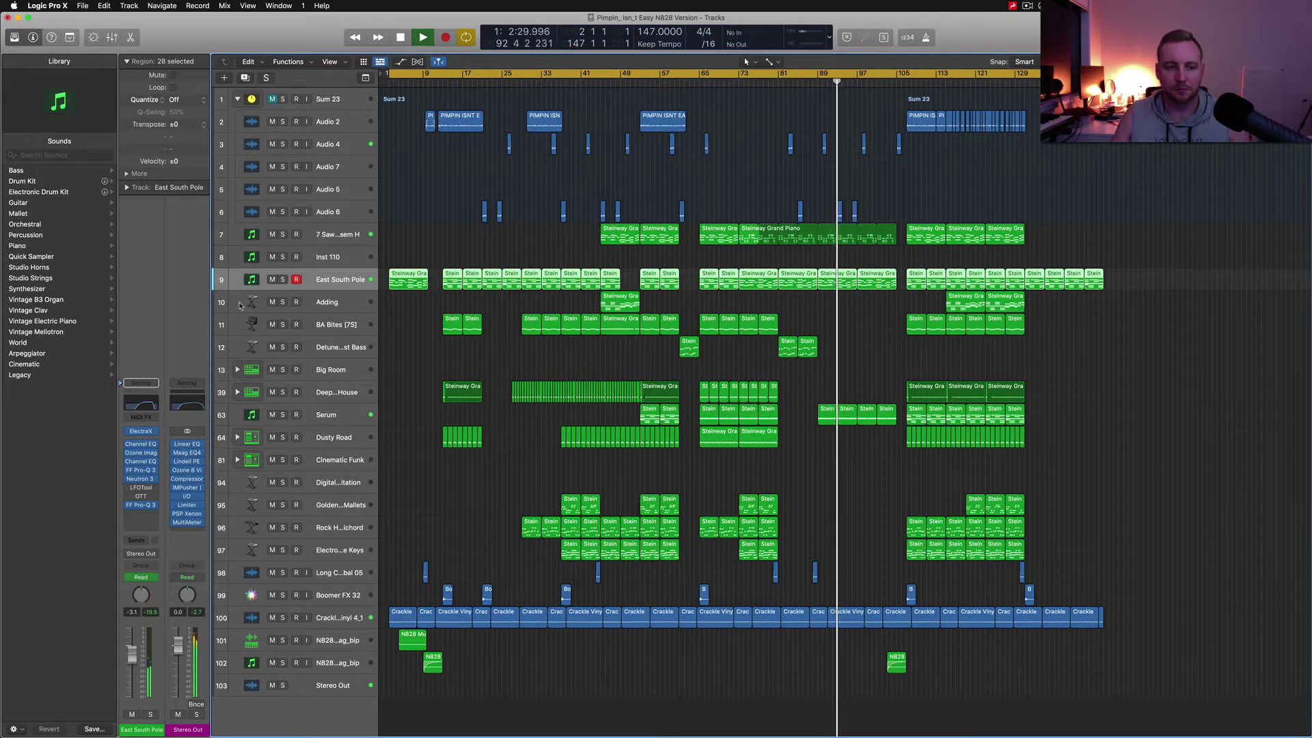
key(Up)
key(Up)
click(128, 482)
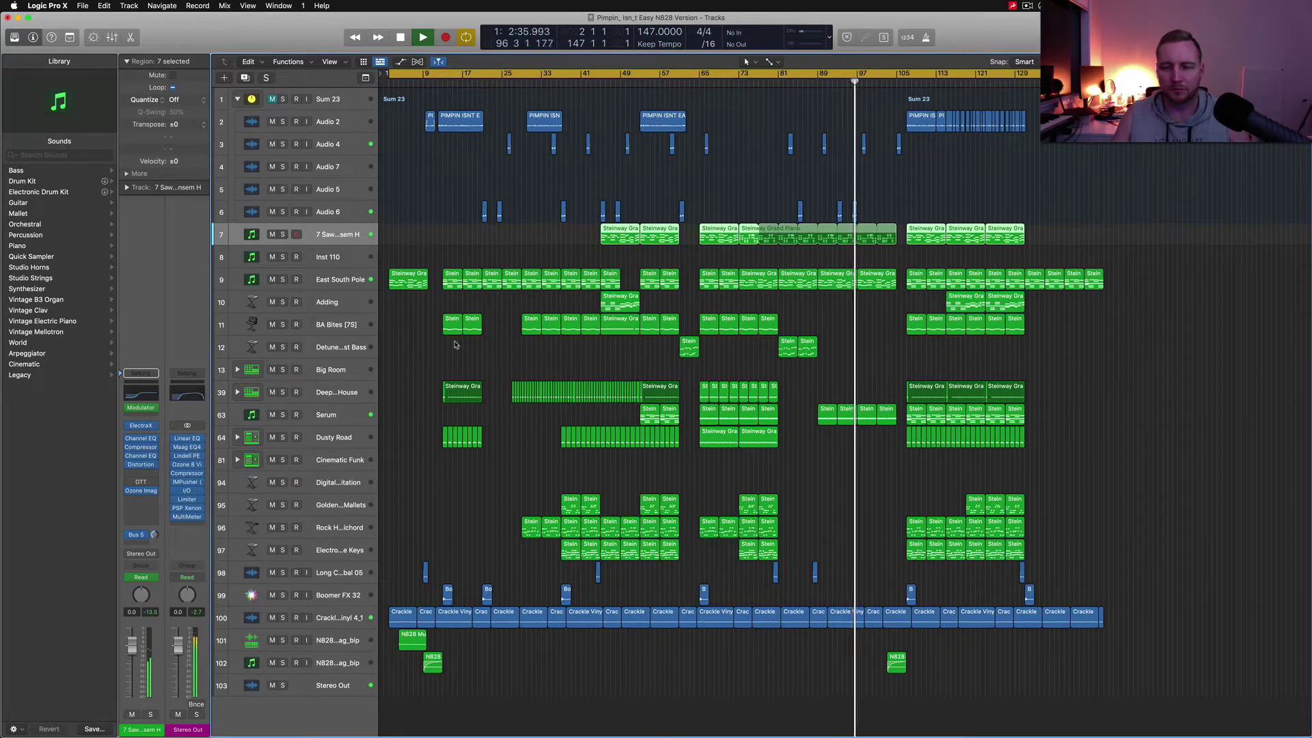
key(space)
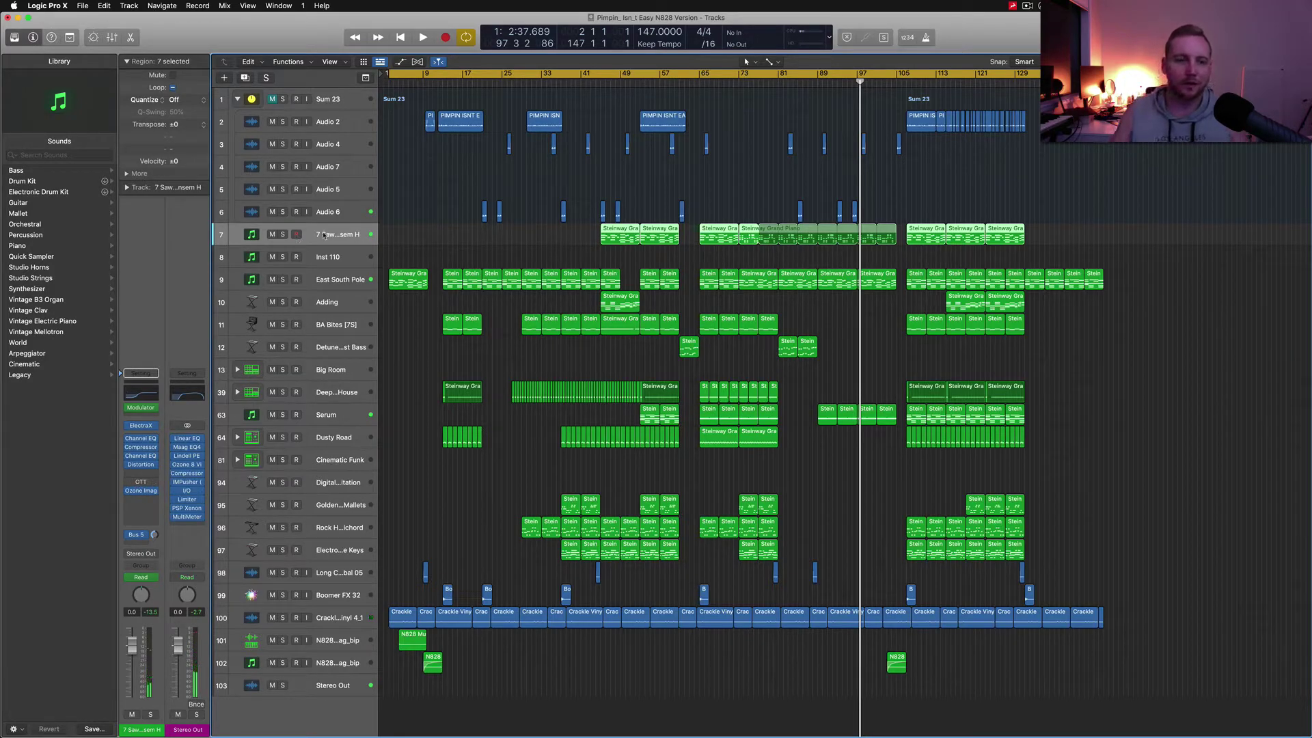
- Open ElectraX on 7 Saw Brassy Ensem H and review the oscillators of its Synth 2 and Synth 3 layers
click(143, 427)
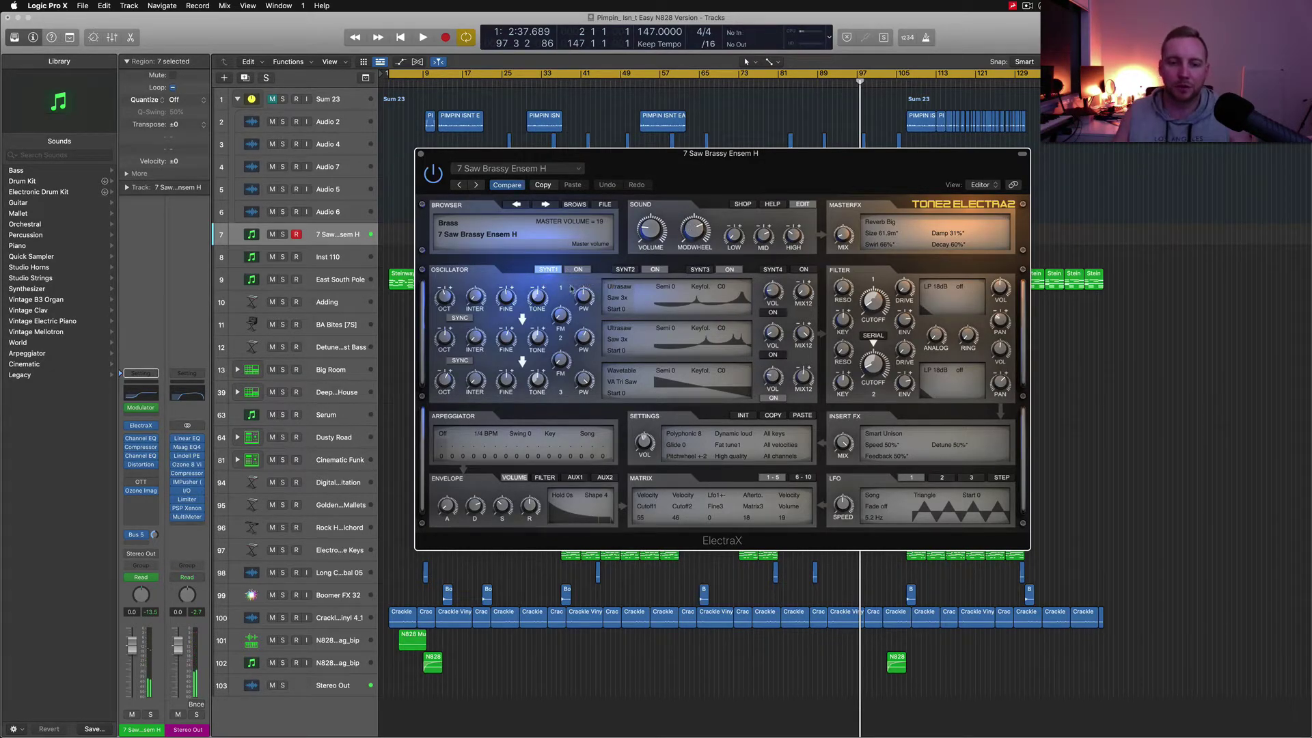
click(625, 270)
click(698, 269)
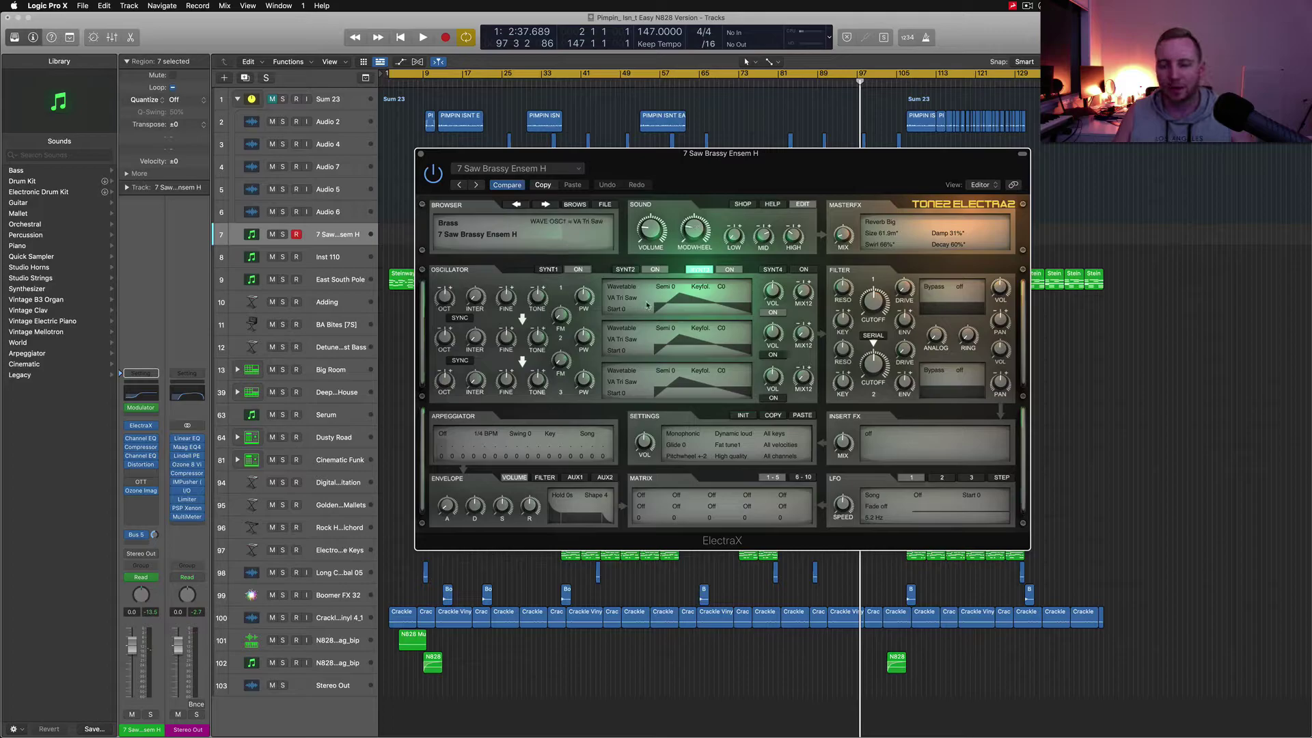
click(626, 270)
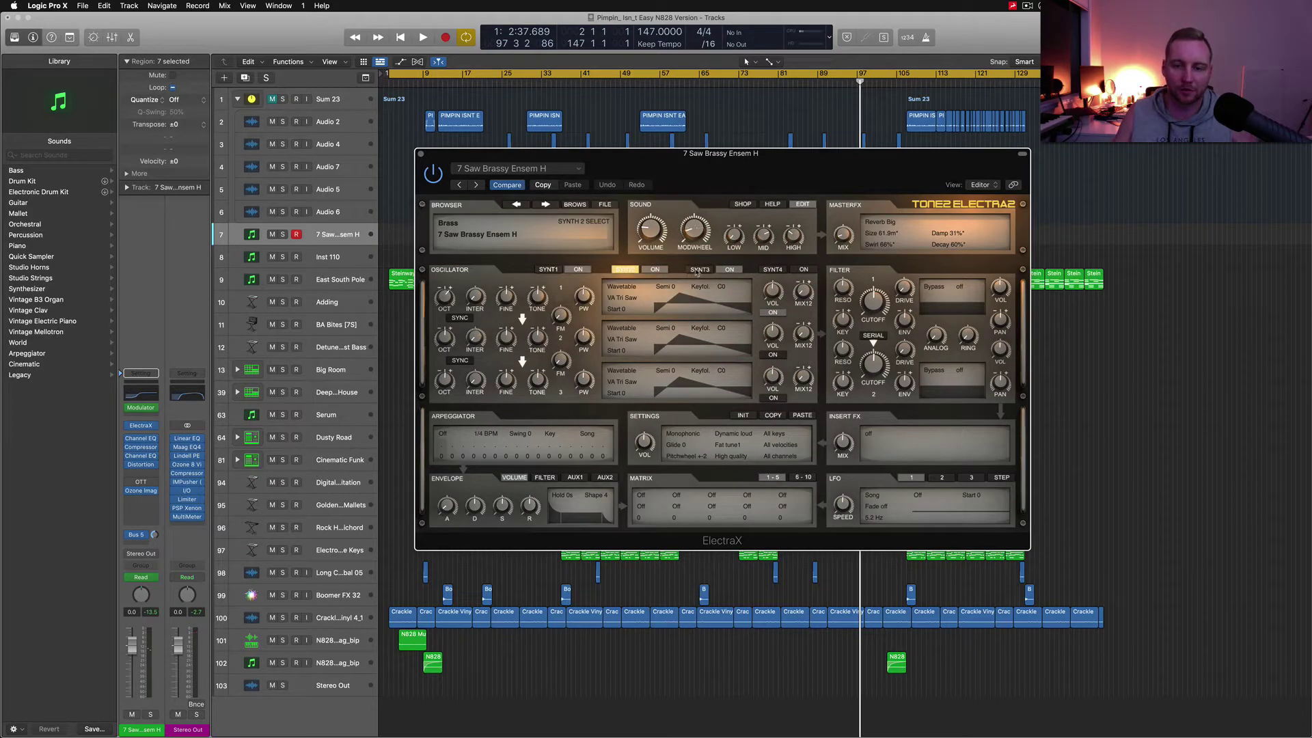
click(695, 270)
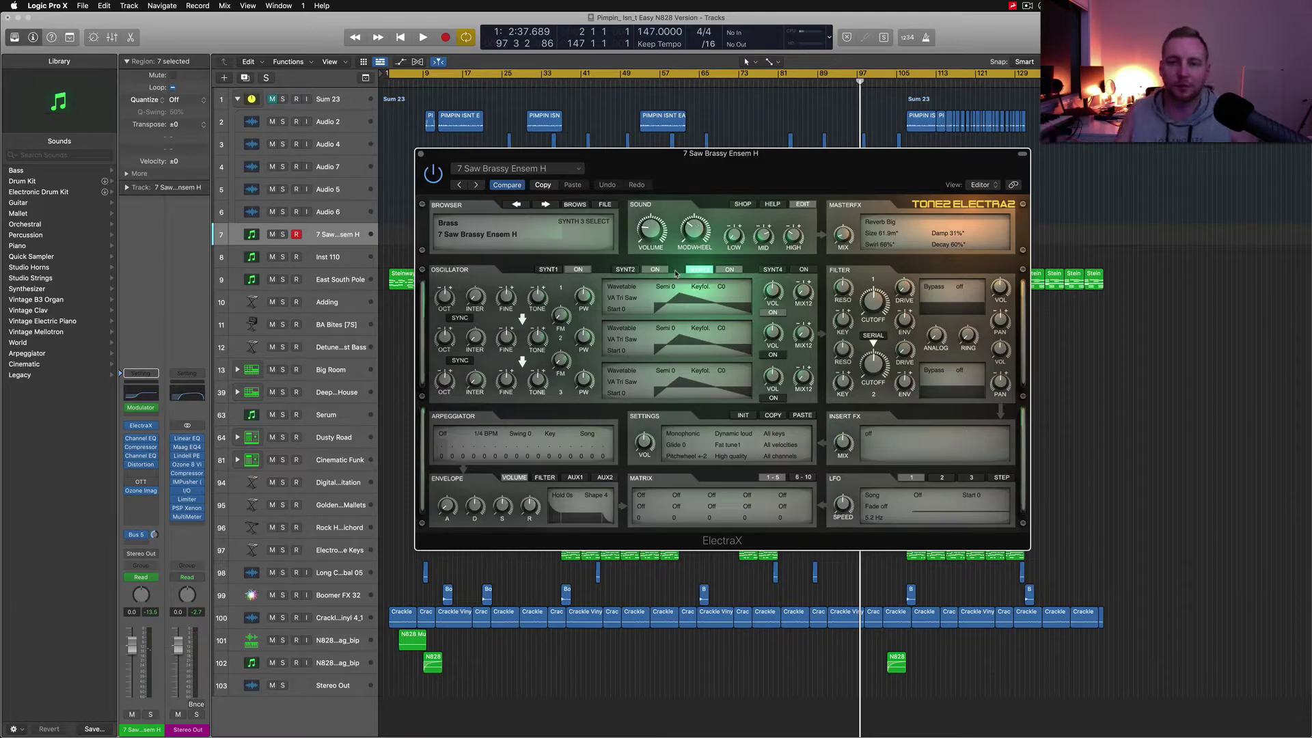
click(420, 154)
- Show track automation and check the automated parameters of 7 Saw Brassy Ensem H, keeping Volume displayed
key(a)
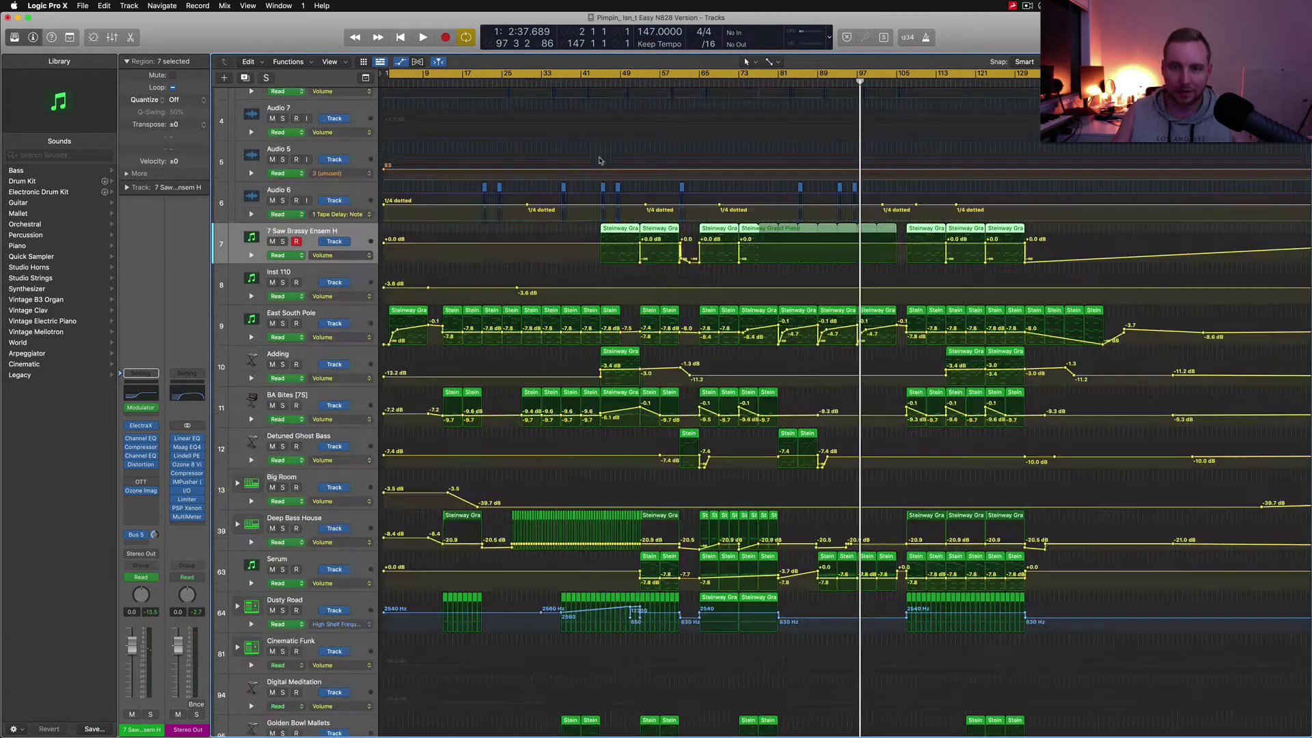
click(349, 260)
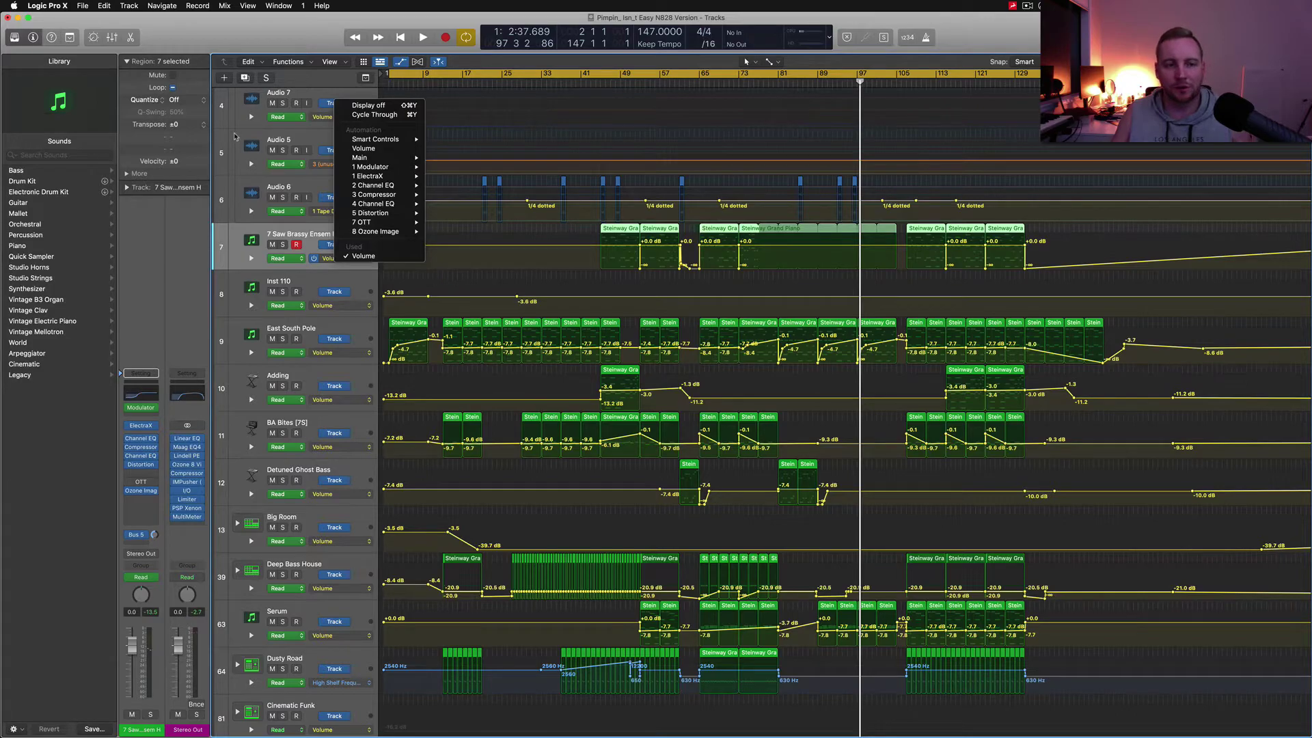
click(358, 256)
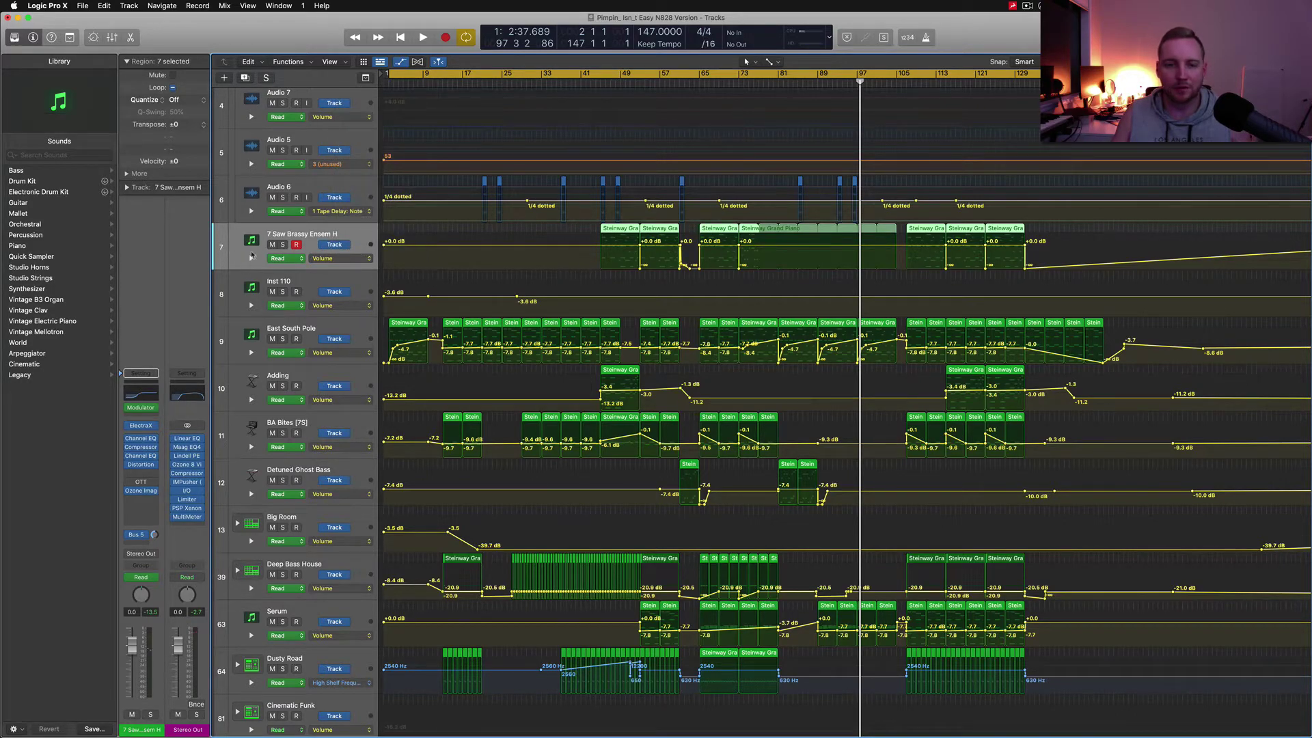
- Re-enable OTT on 7 Saw Brassy Ensem H and compare the mix with it on and bypassed from about bar 89
mouse_move(140, 483)
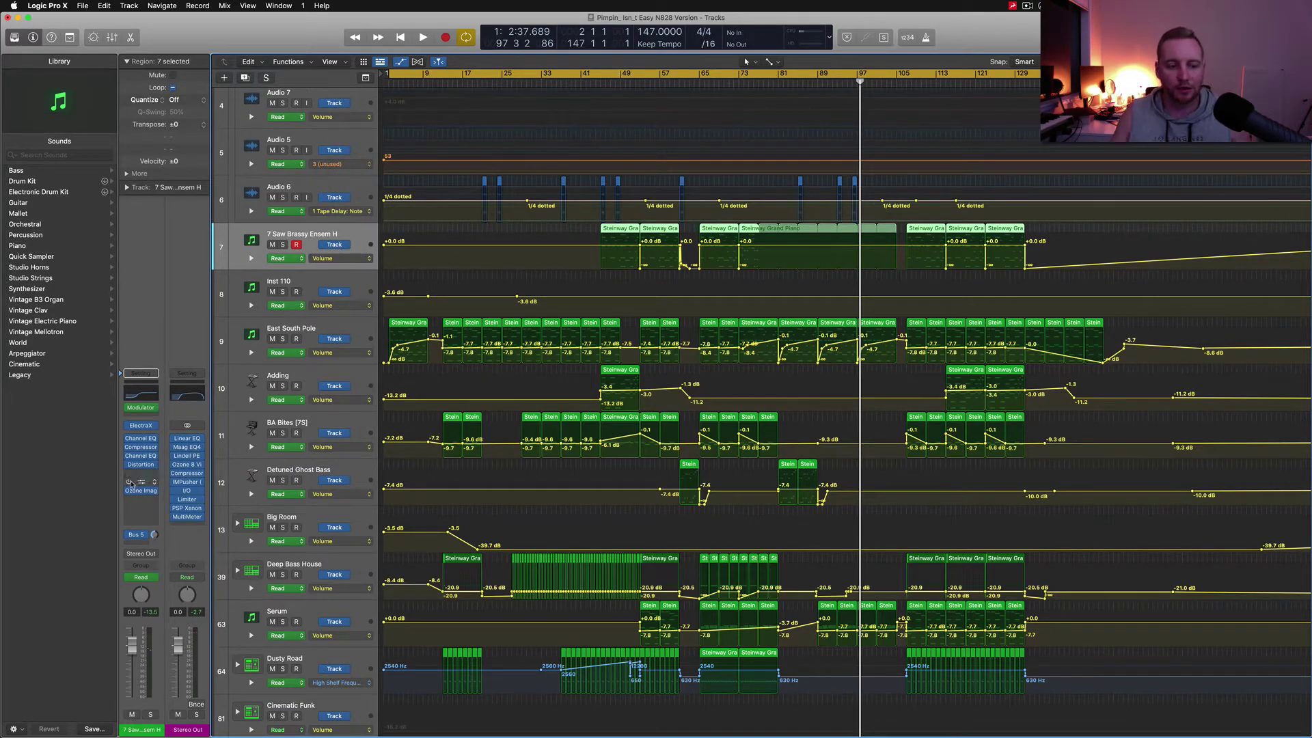
click(142, 484)
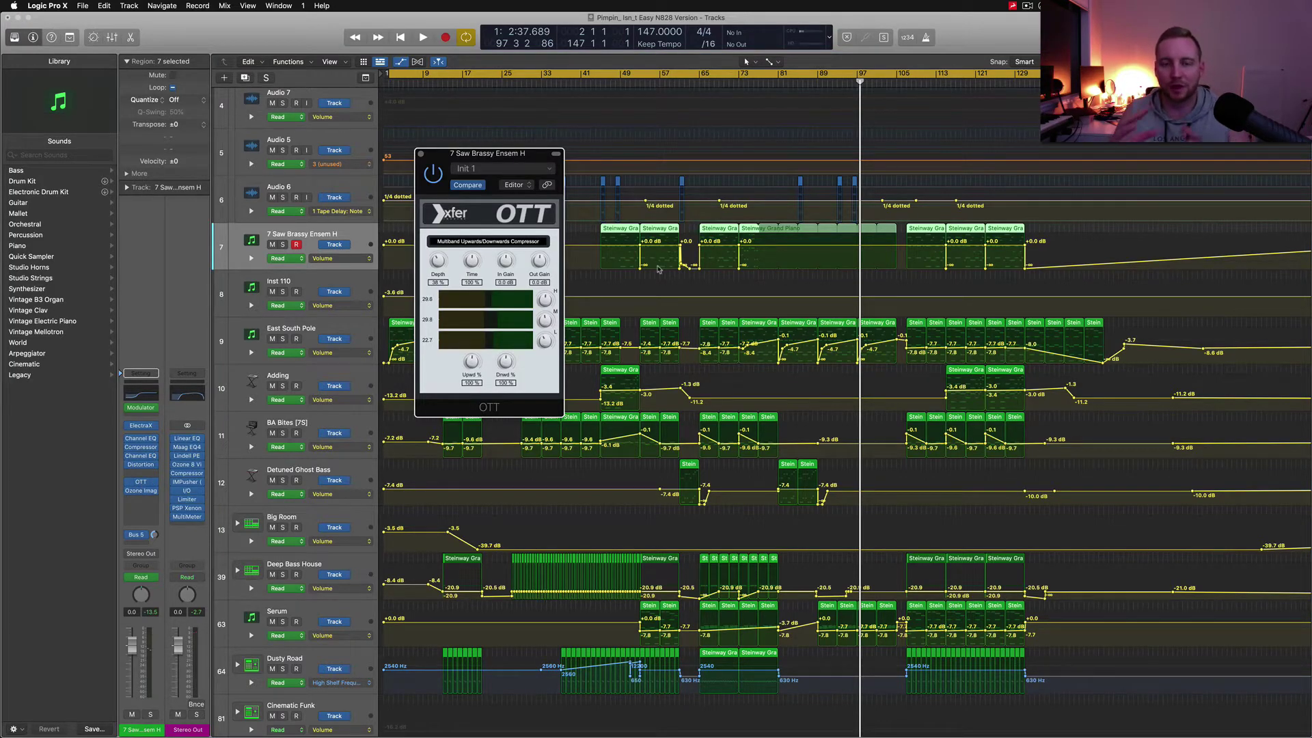
key(space)
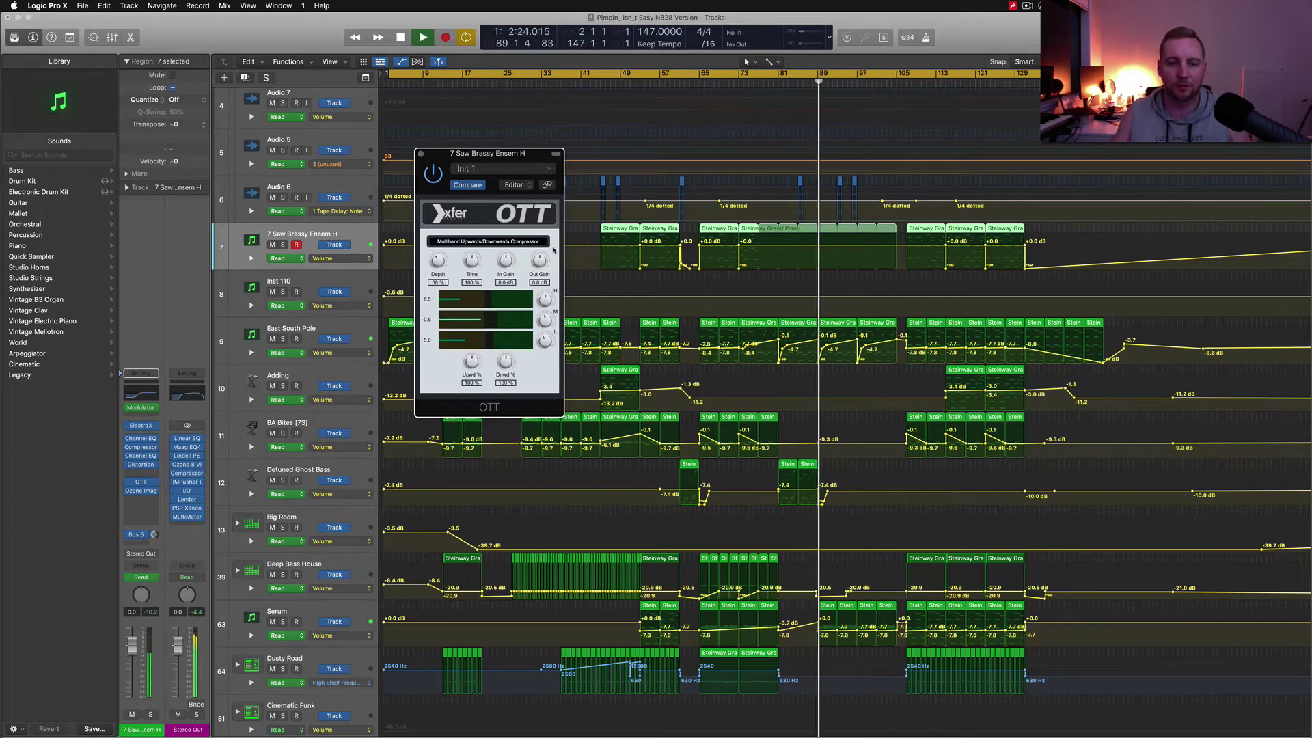
click(433, 175)
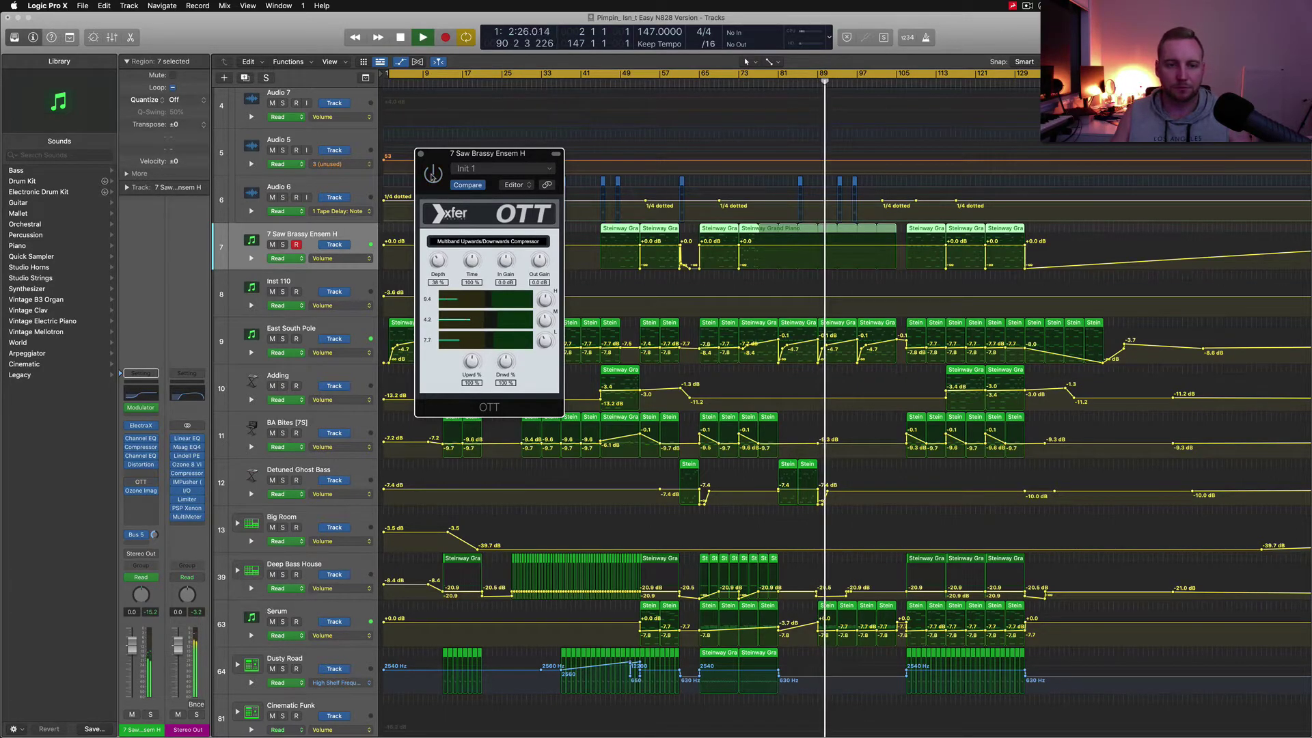
click(433, 174)
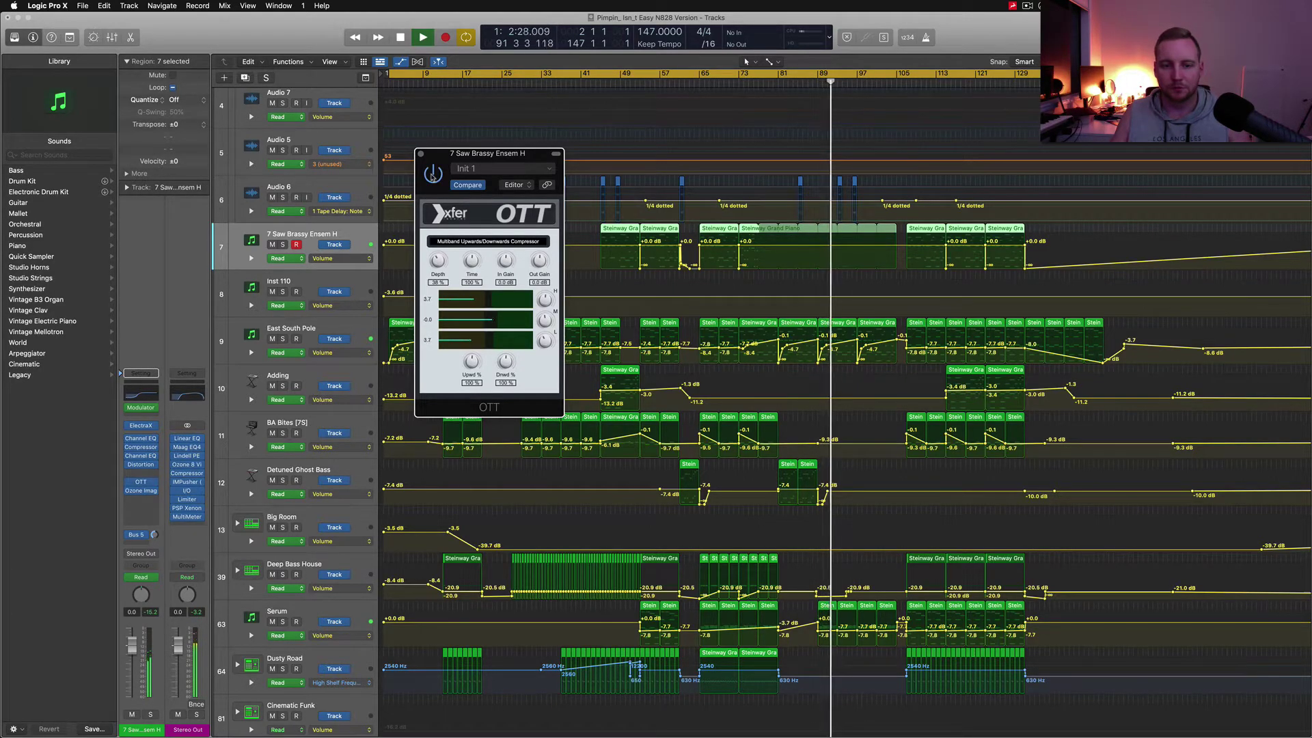
key(space)
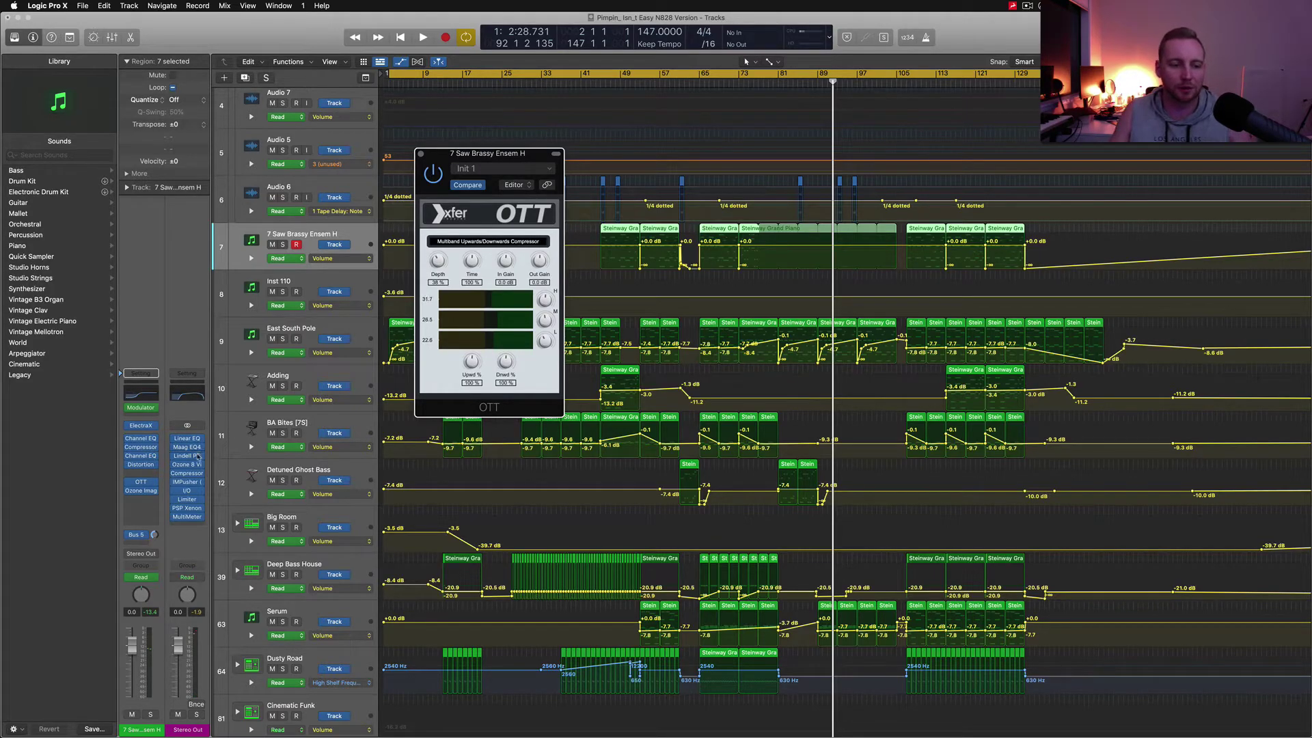
click(420, 154)
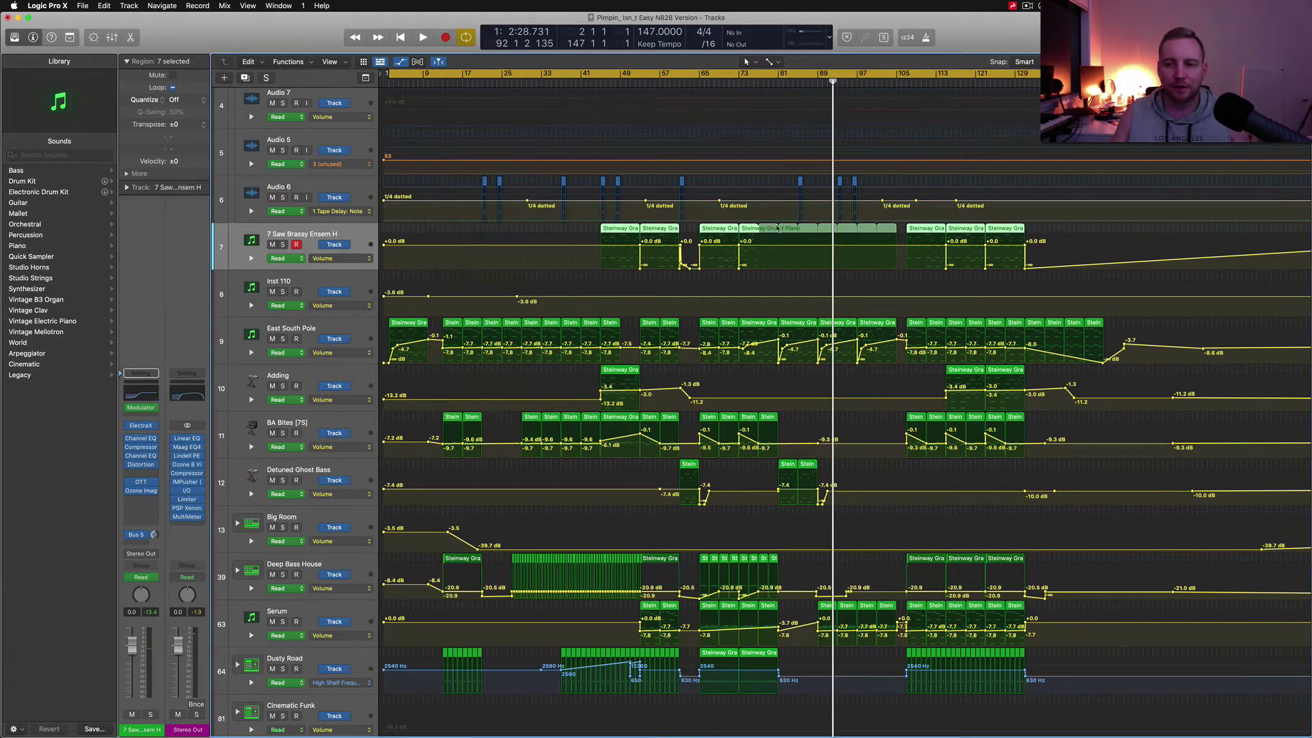
- Hide automation, open the 7 Saw Brassy Ensem H regions in the Piano Roll, and select the notes from bar 45 to 61
key(a)
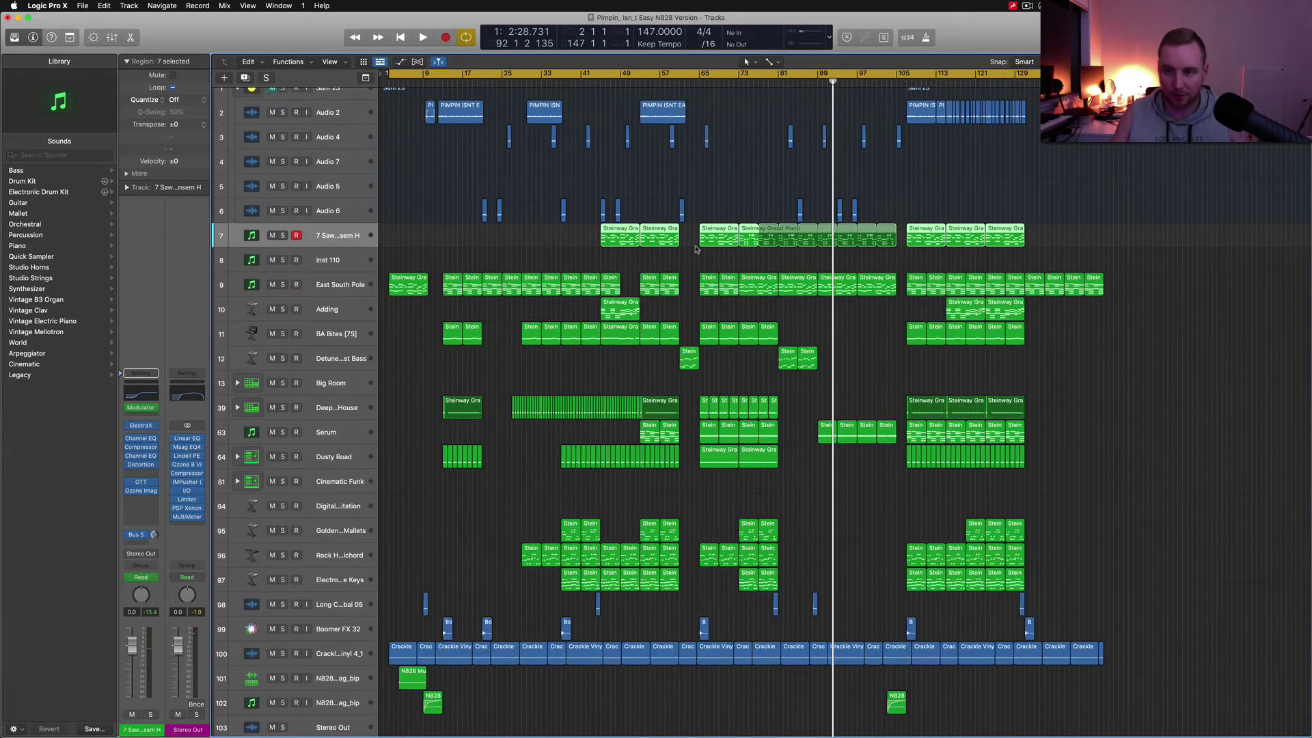
double_click(752, 237)
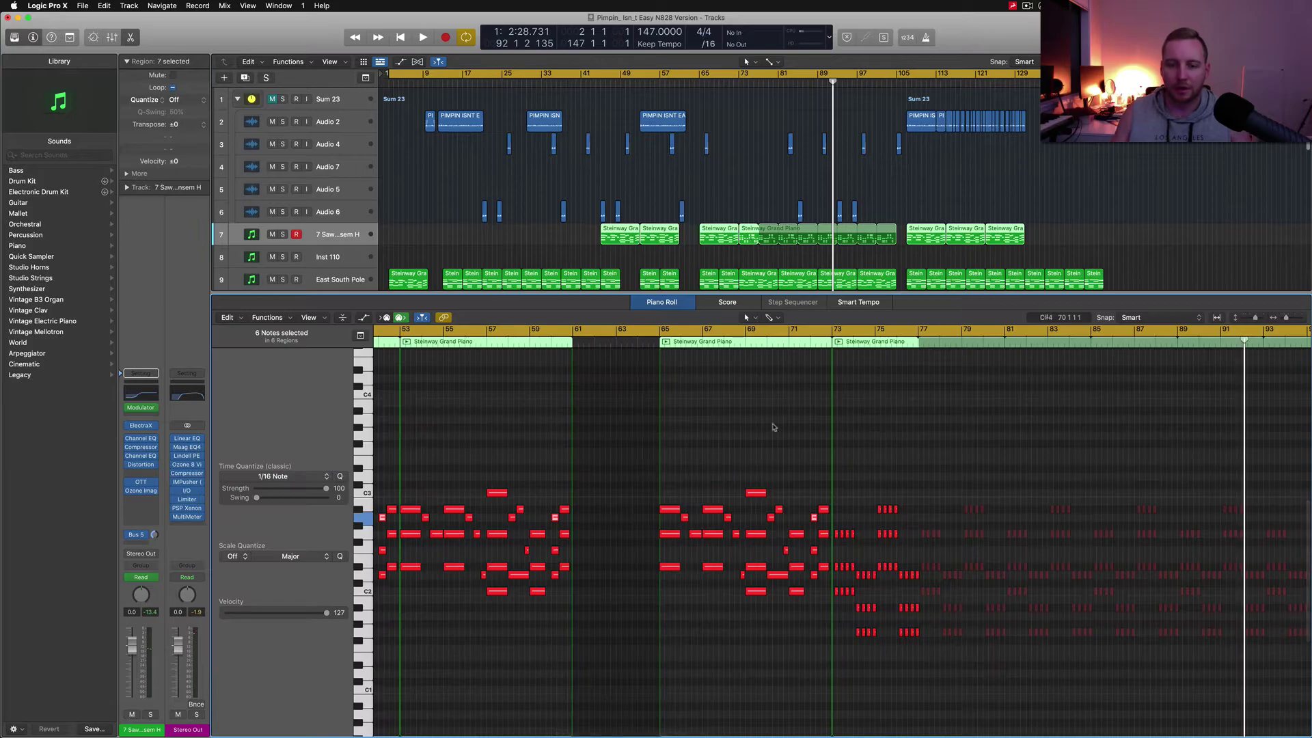
scroll(977, 480, left, 1)
scroll(977, 481, left, 3)
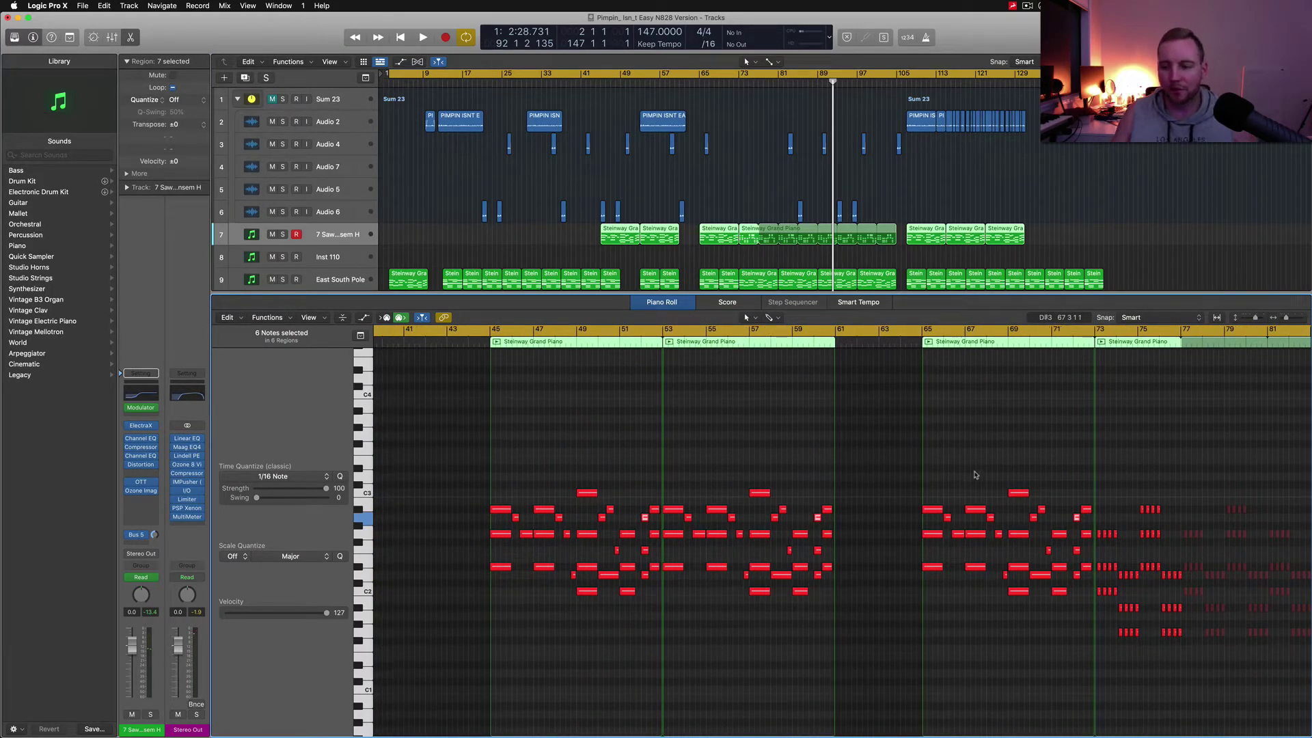
drag(447, 438, 890, 625)
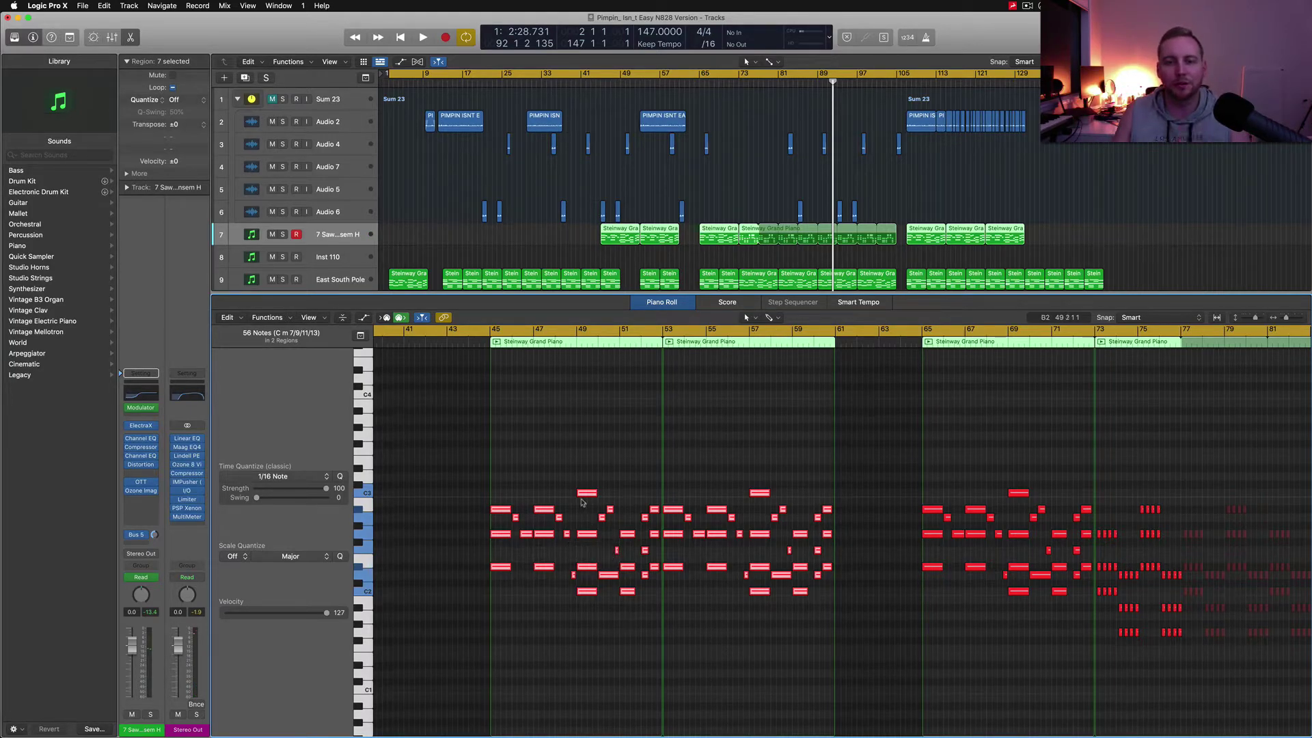
- Check the note velocity lane for the selected 7 Saw Brassy Ensem H notes and look over the project's mixer channels, closing both views
key(a)
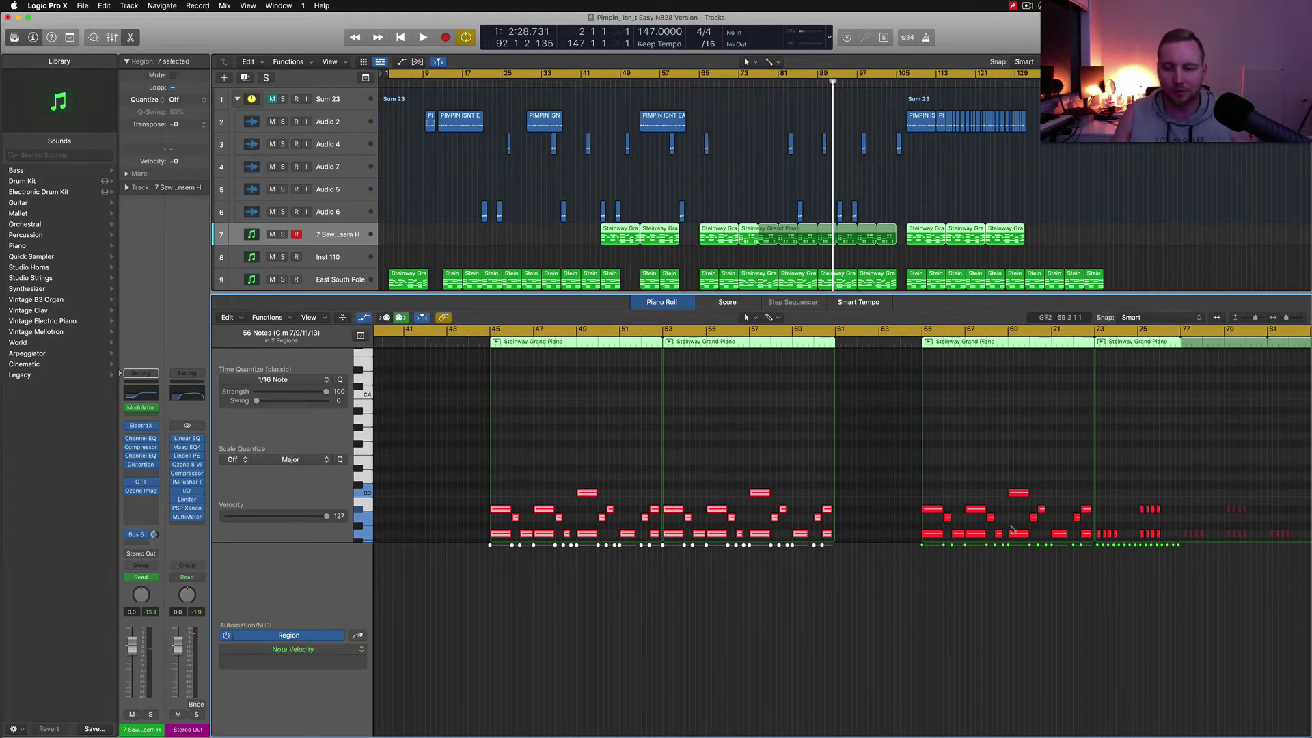
key(a)
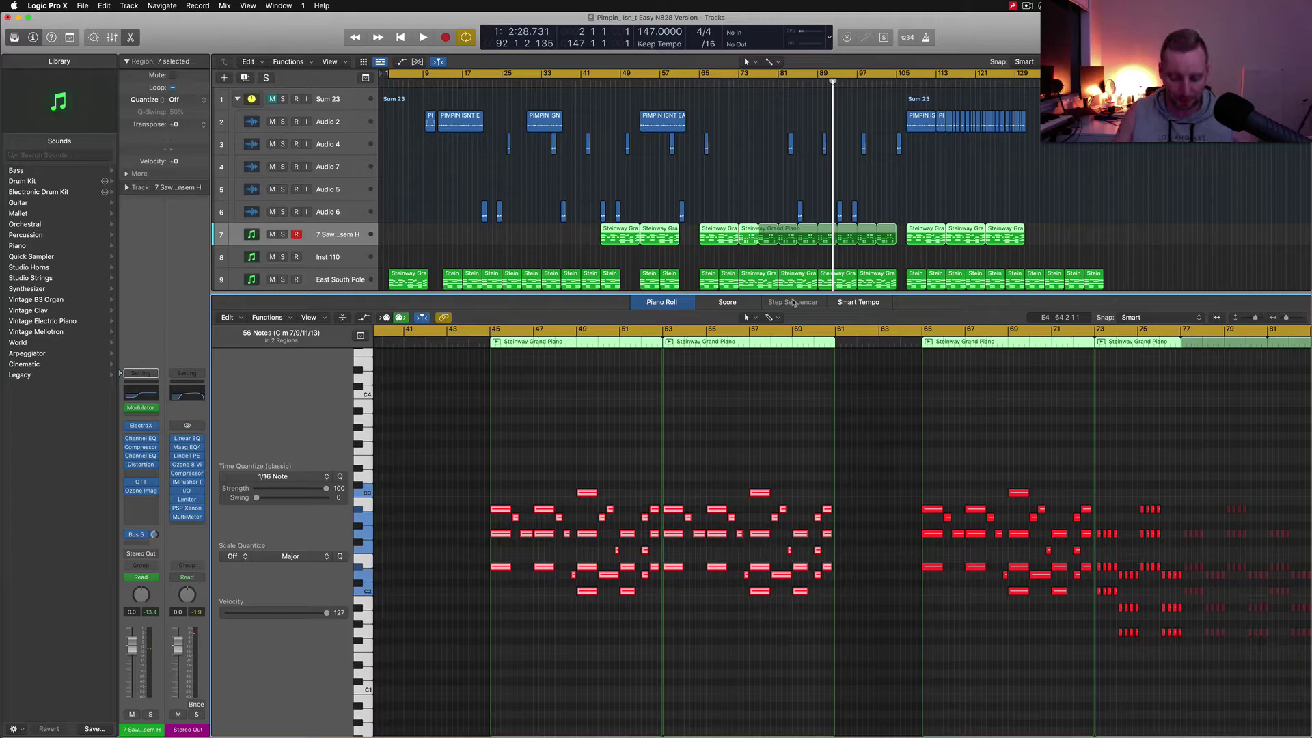
key(x)
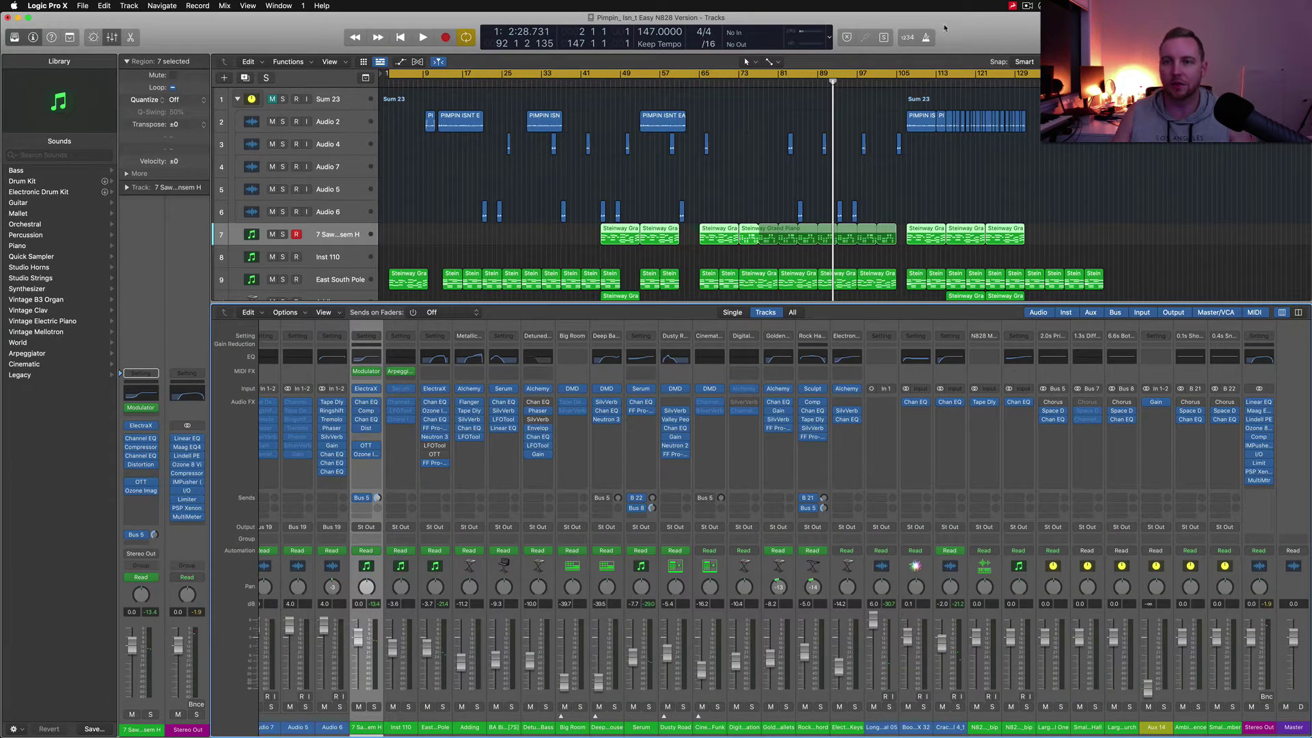
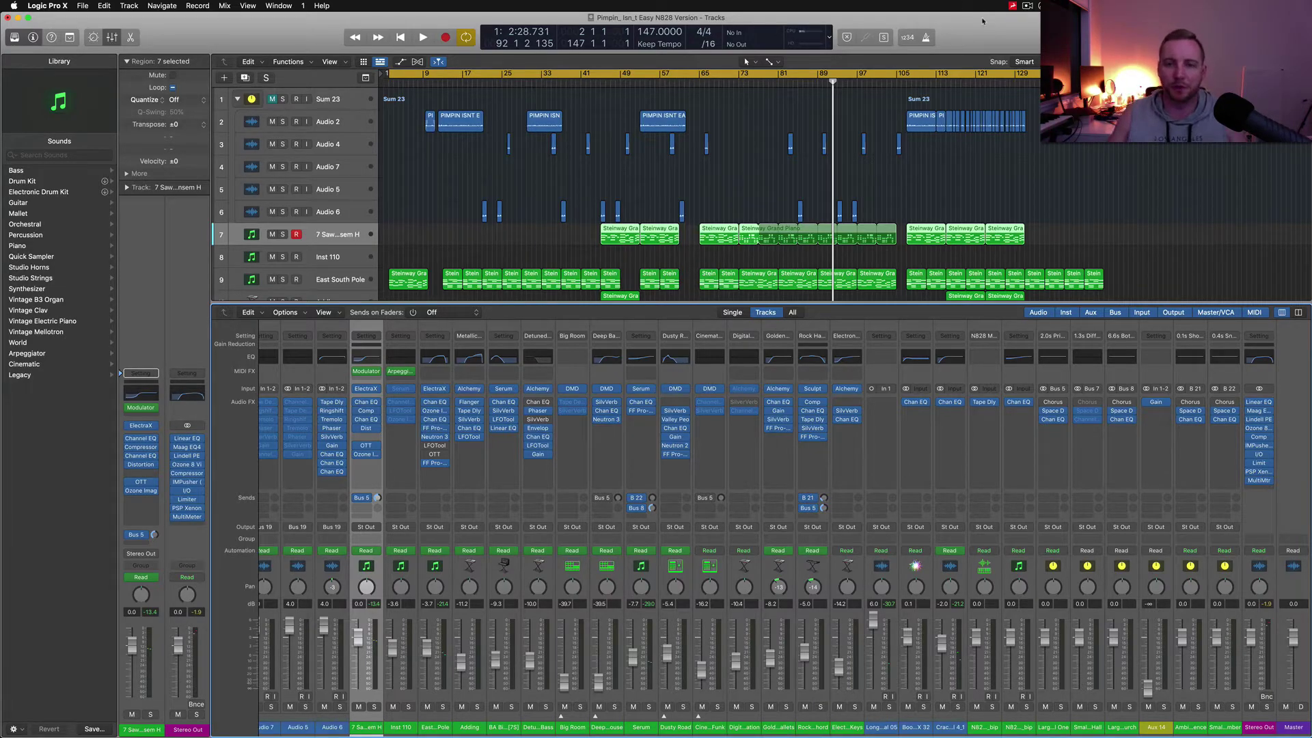
key(x)
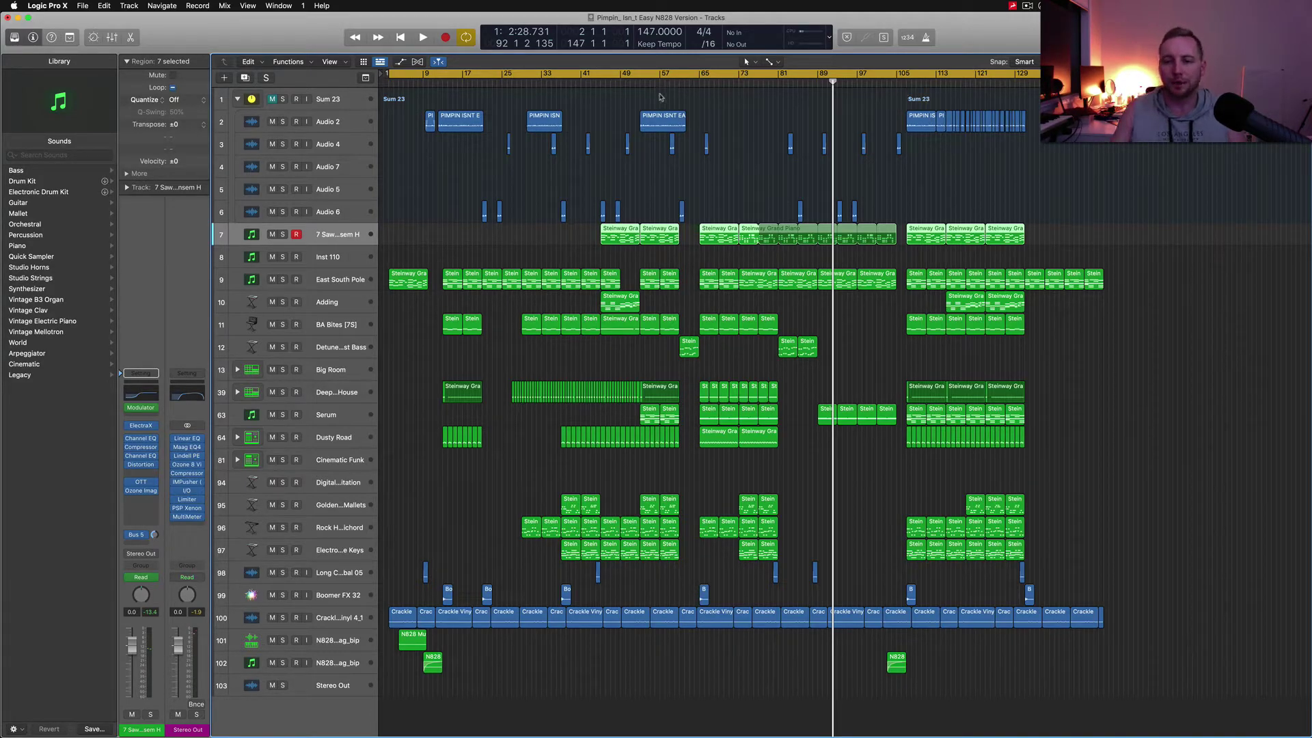
- Solo Rock Harpsichord and Electronic Rose Keys and play them from about bar 65, keeping Rock Harpsichord selected
click(701, 81)
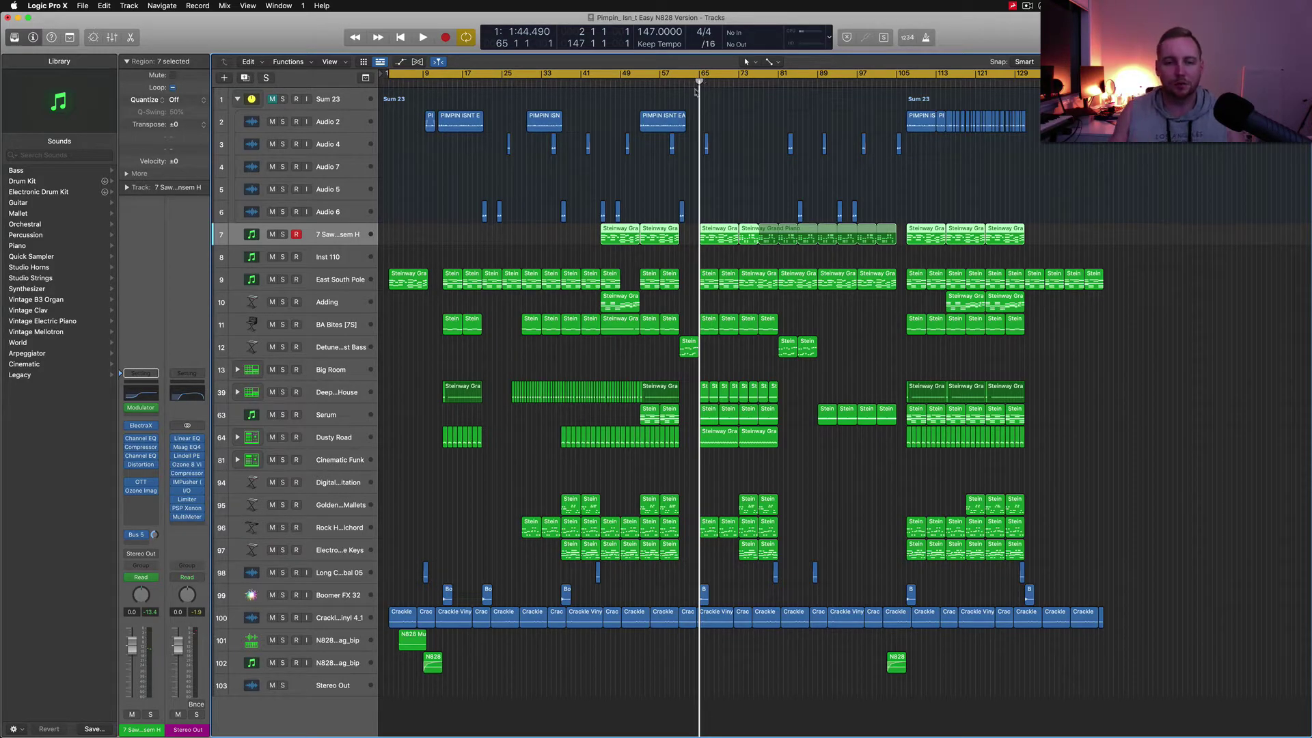
click(326, 367)
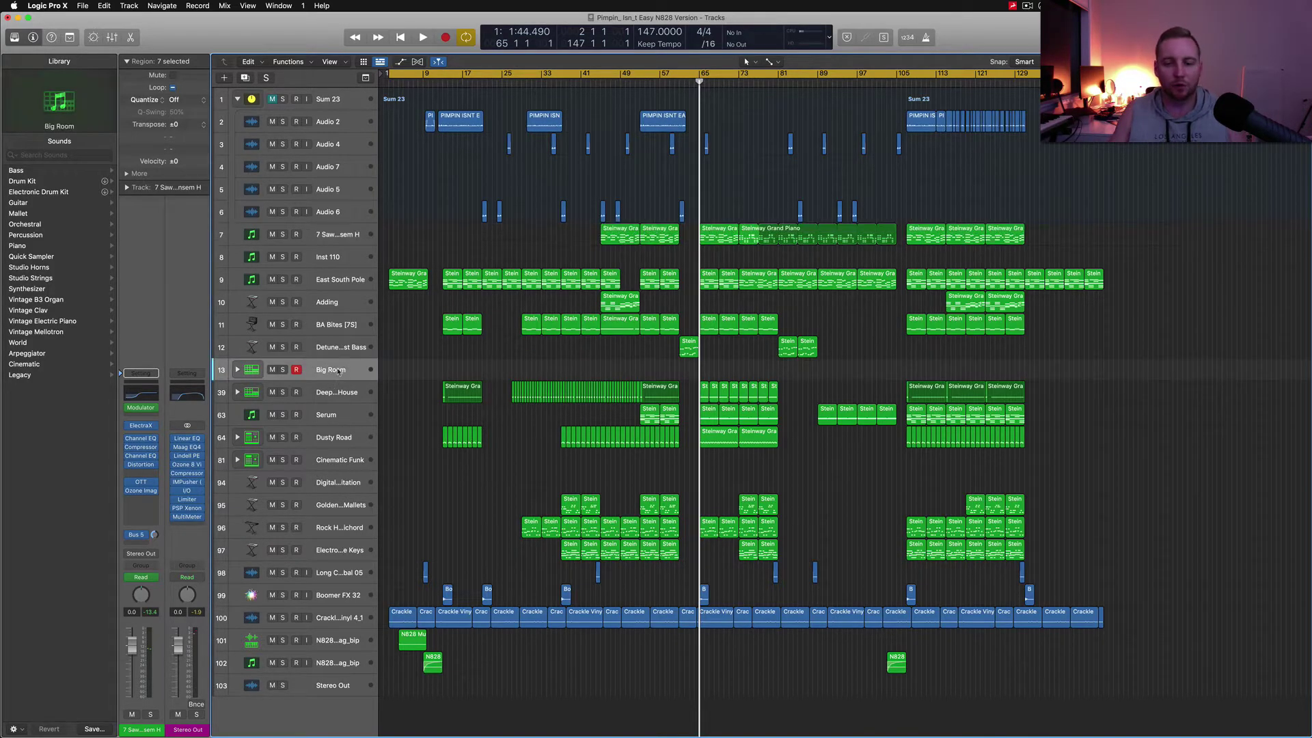
click(329, 568)
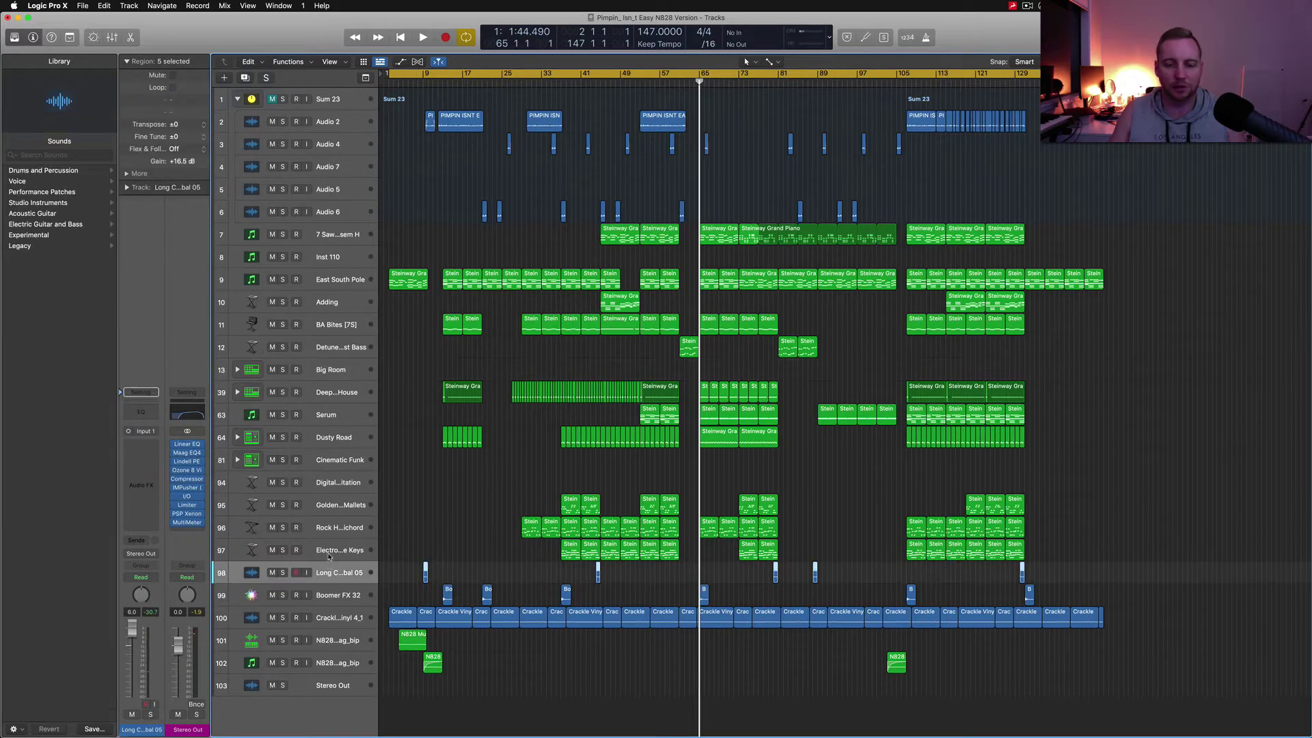
click(328, 550)
click(329, 528)
click(282, 527)
click(283, 551)
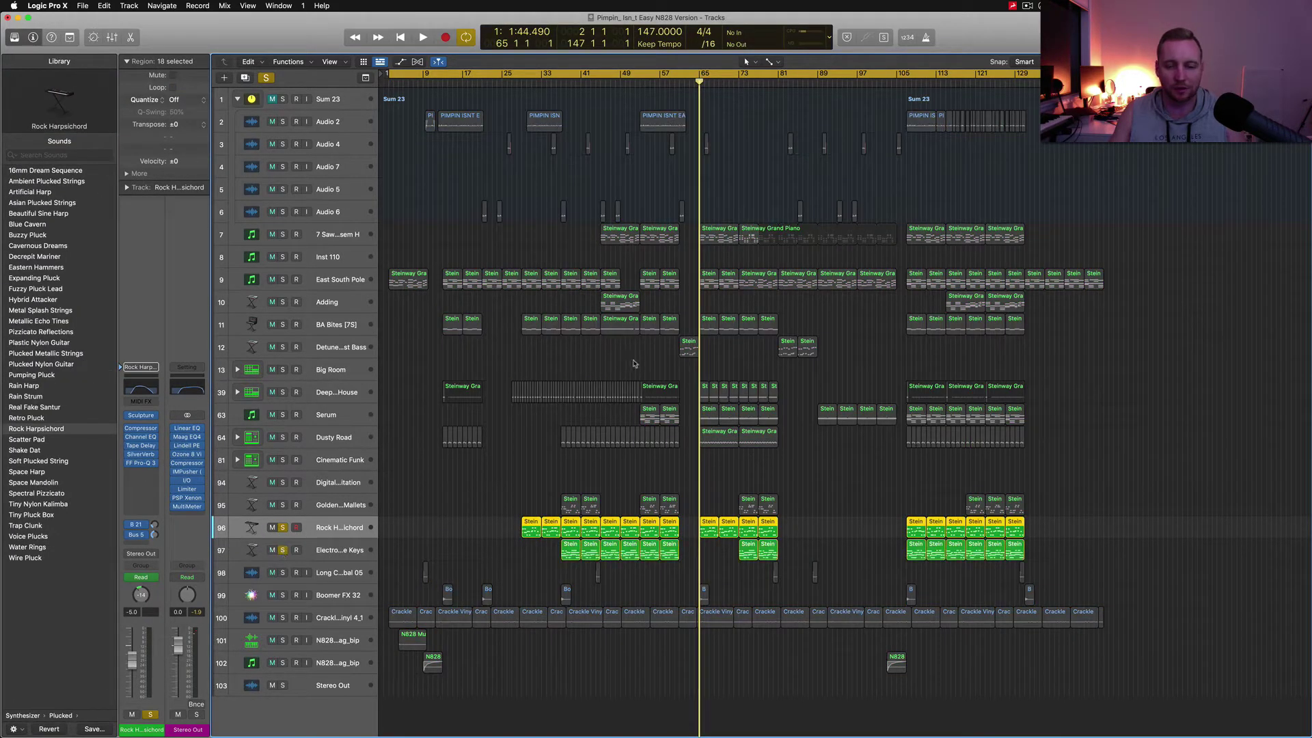
key(space)
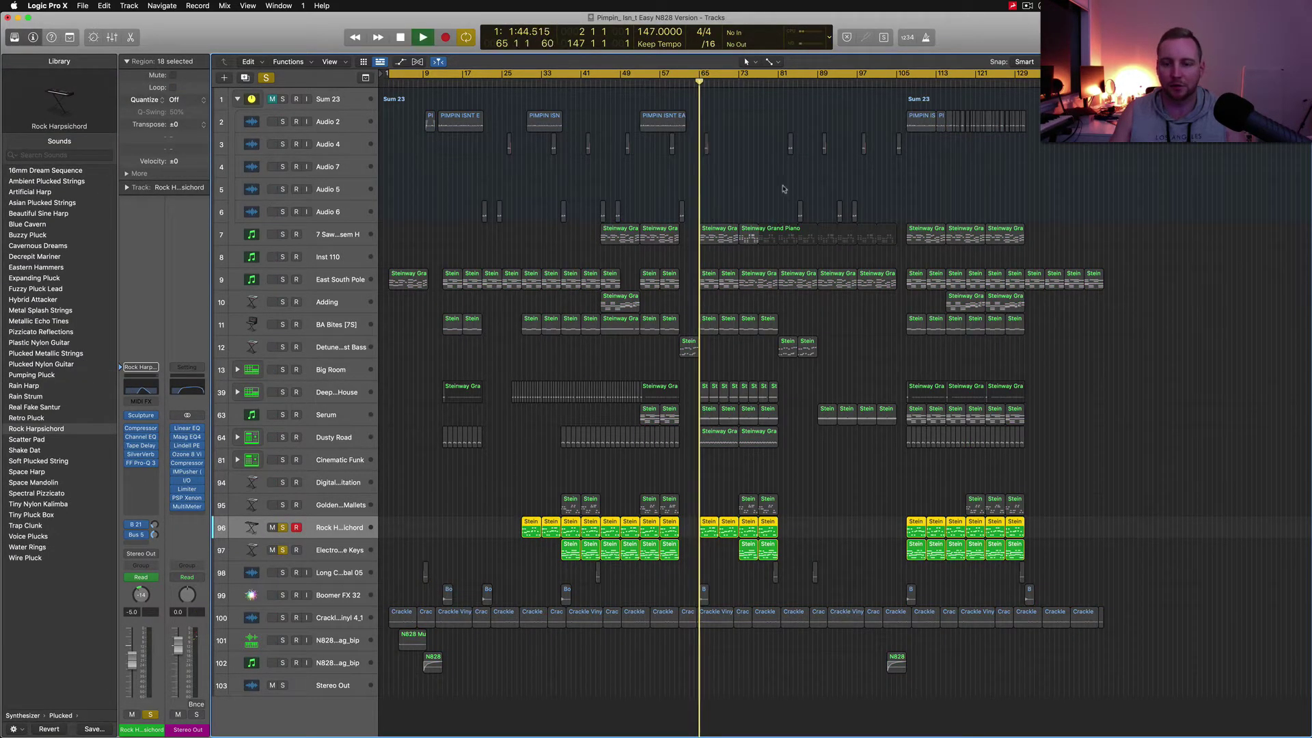
key(Down)
click(335, 533)
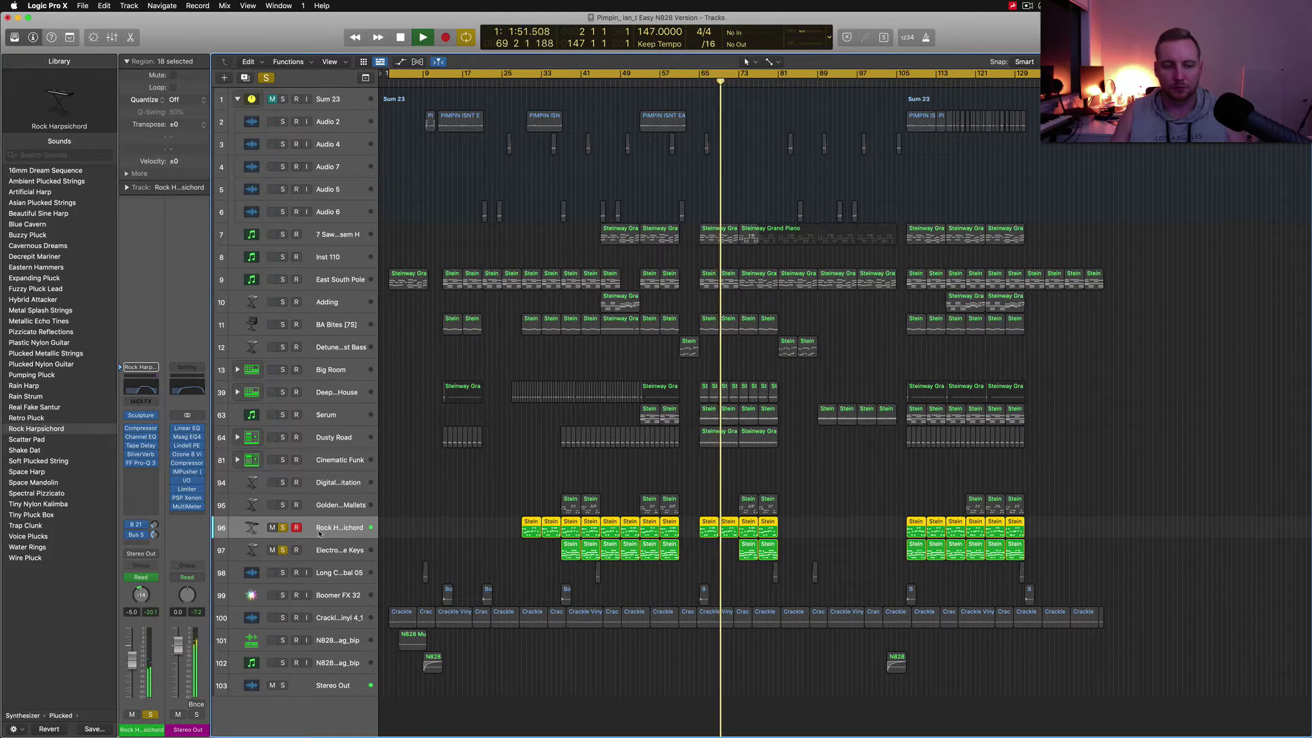
- Open the Channel EQ on Rock Harpsichord, play the part to examine its curve, and close the plug-in
key(space)
click(147, 388)
key(space)
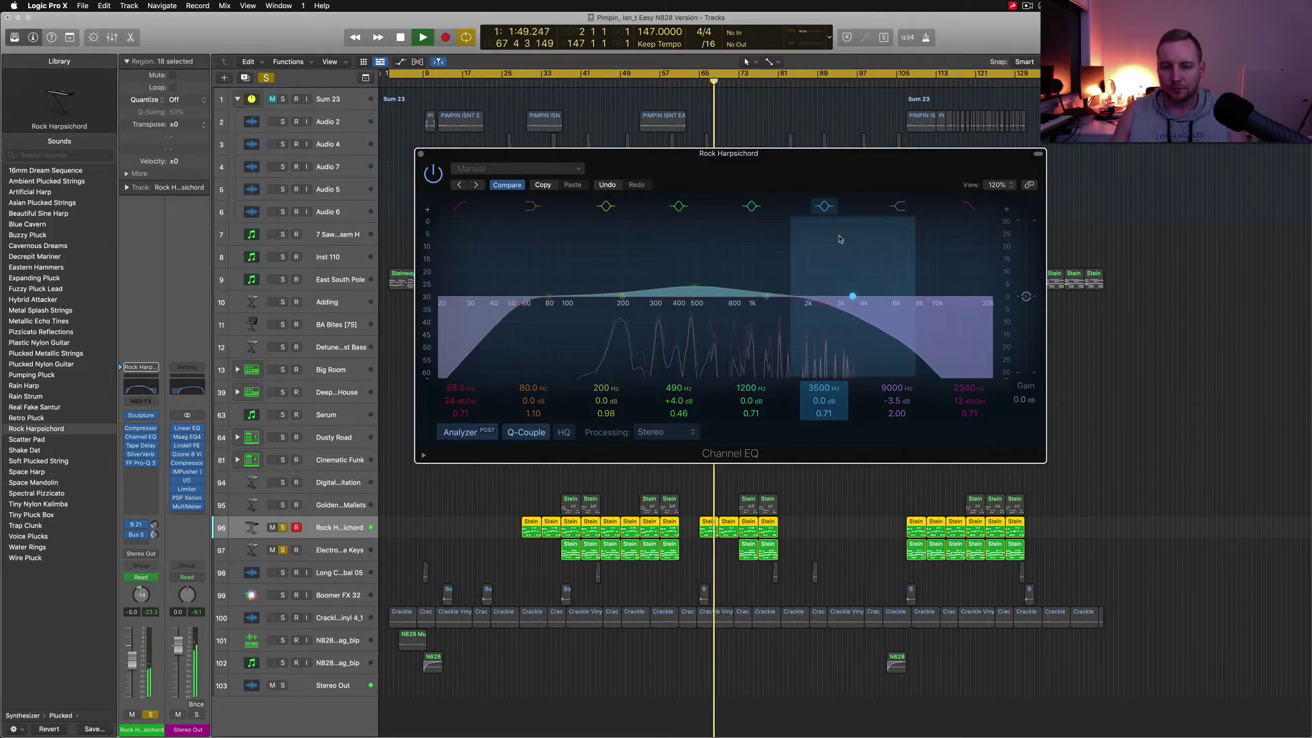
key(space)
click(421, 156)
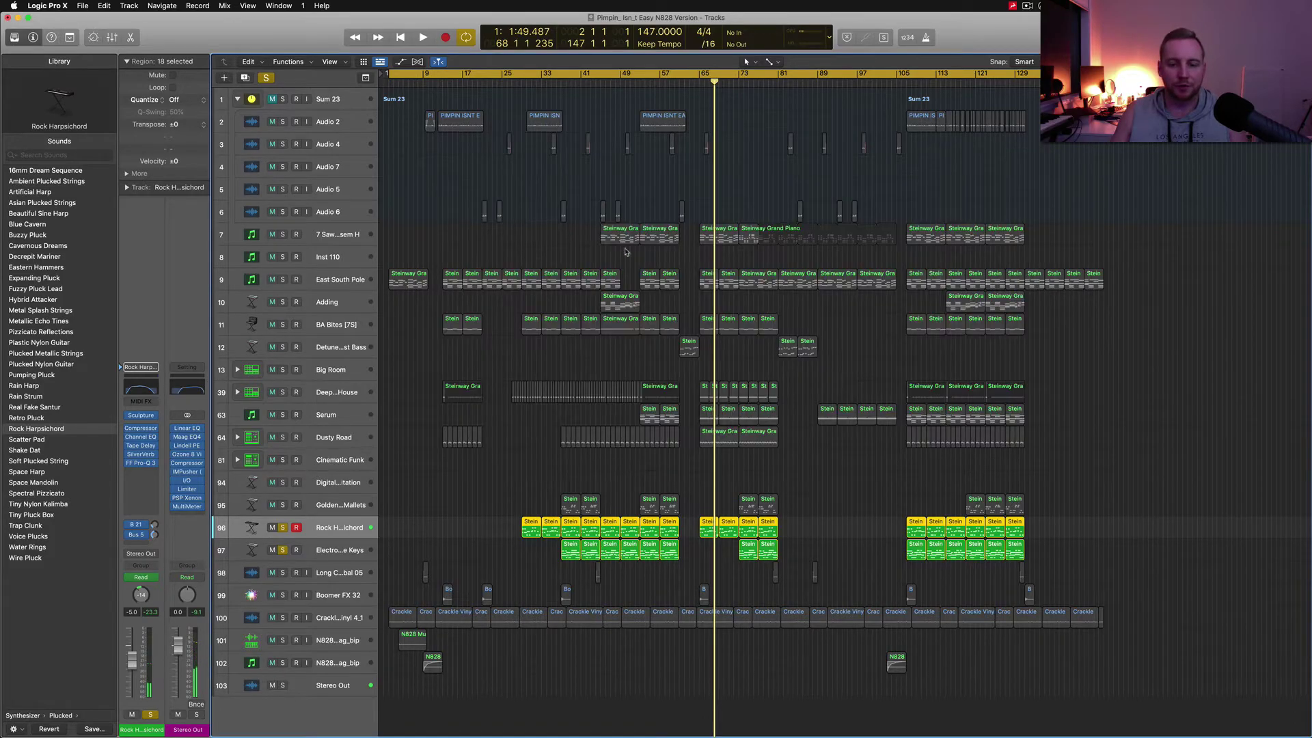
- Review the Channel EQ and SilverVerb settings on Electronic Rose Keys and close both plug-ins
click(345, 556)
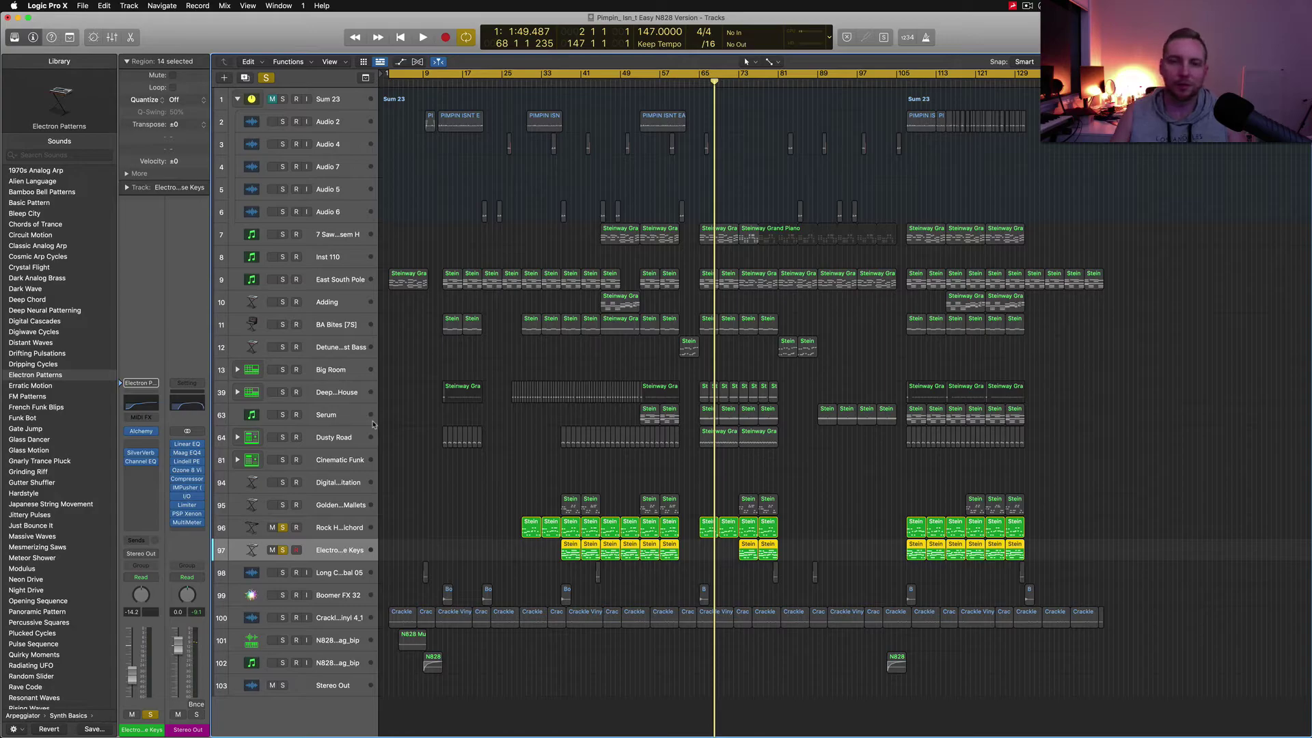
click(146, 400)
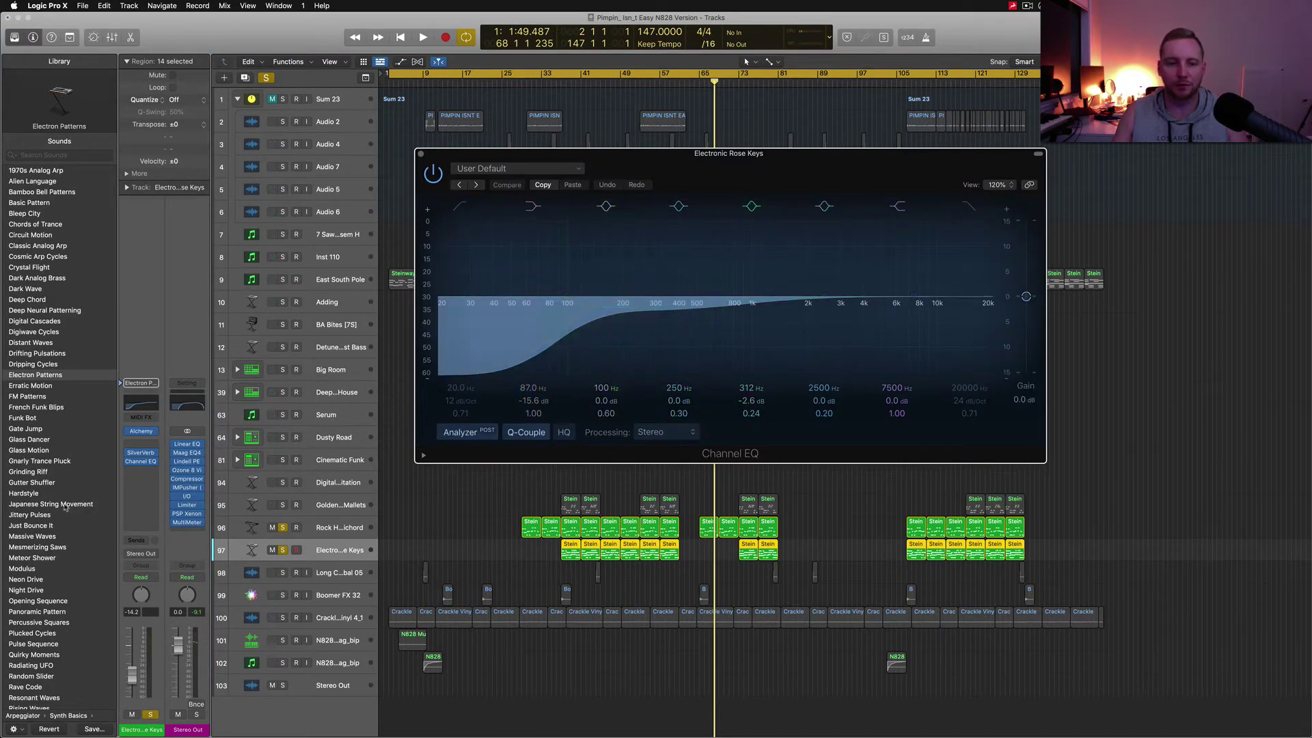
click(141, 454)
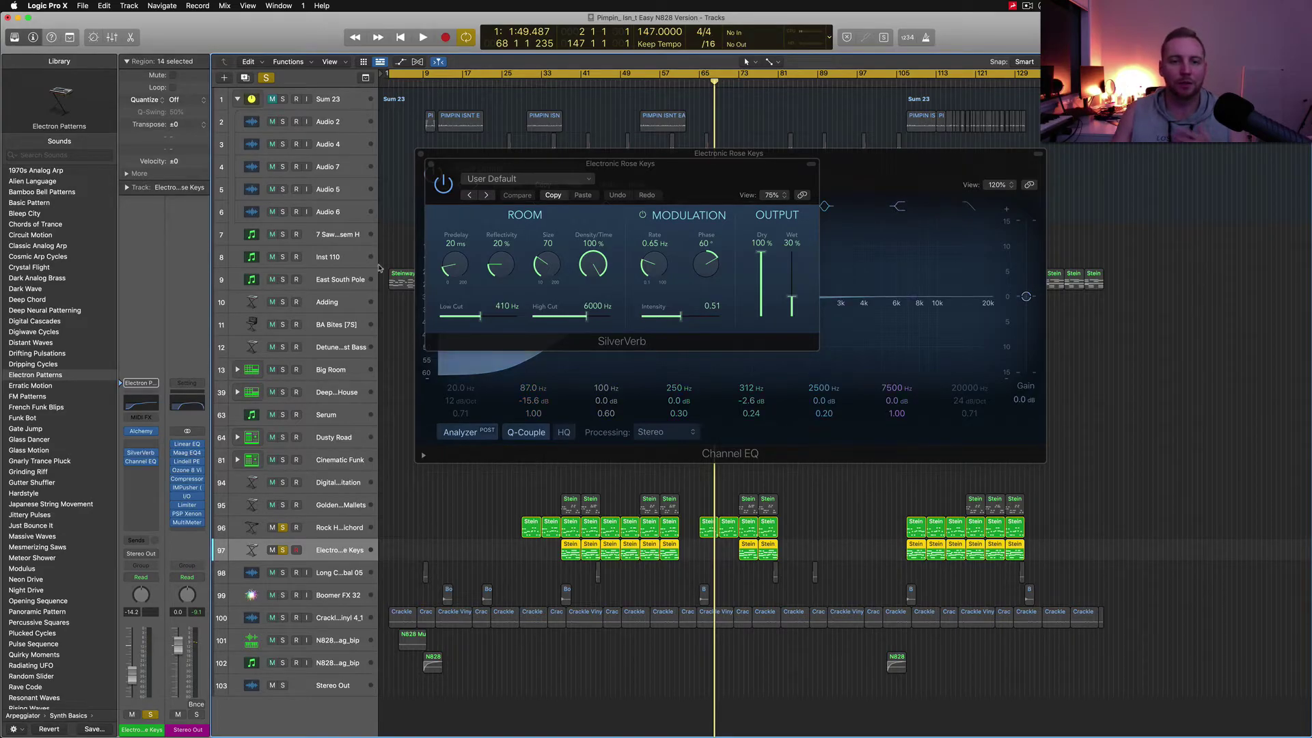
click(431, 166)
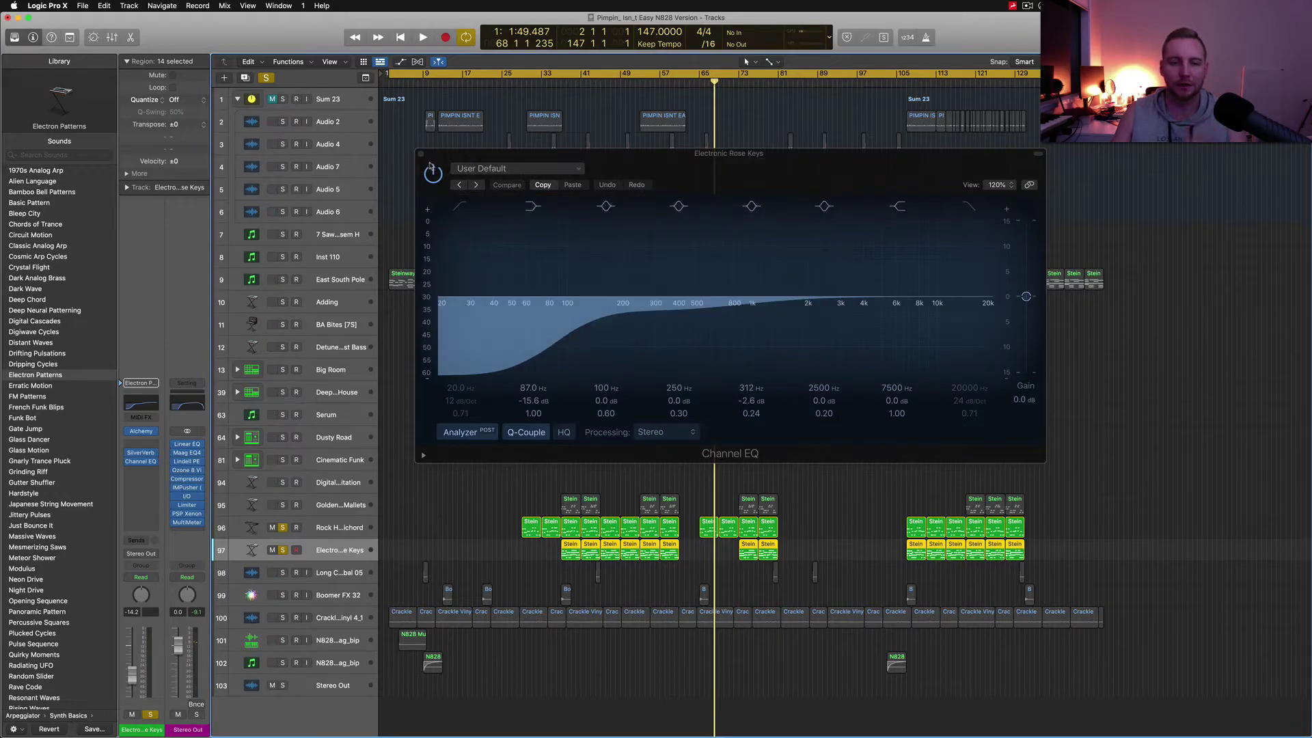
click(421, 155)
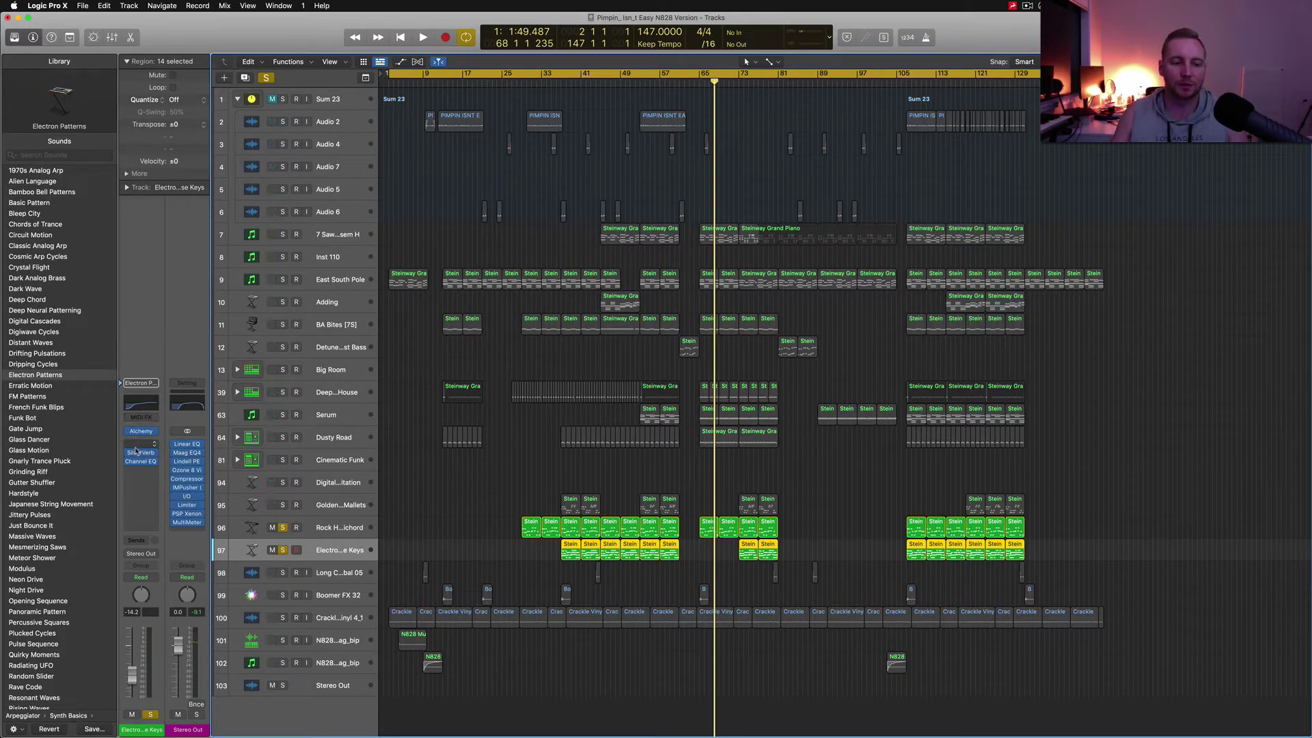
- Play the soloed Rock Harpsichord and Electronic Rose Keys briefly, then unsolo both tracks
key(space)
key(space)
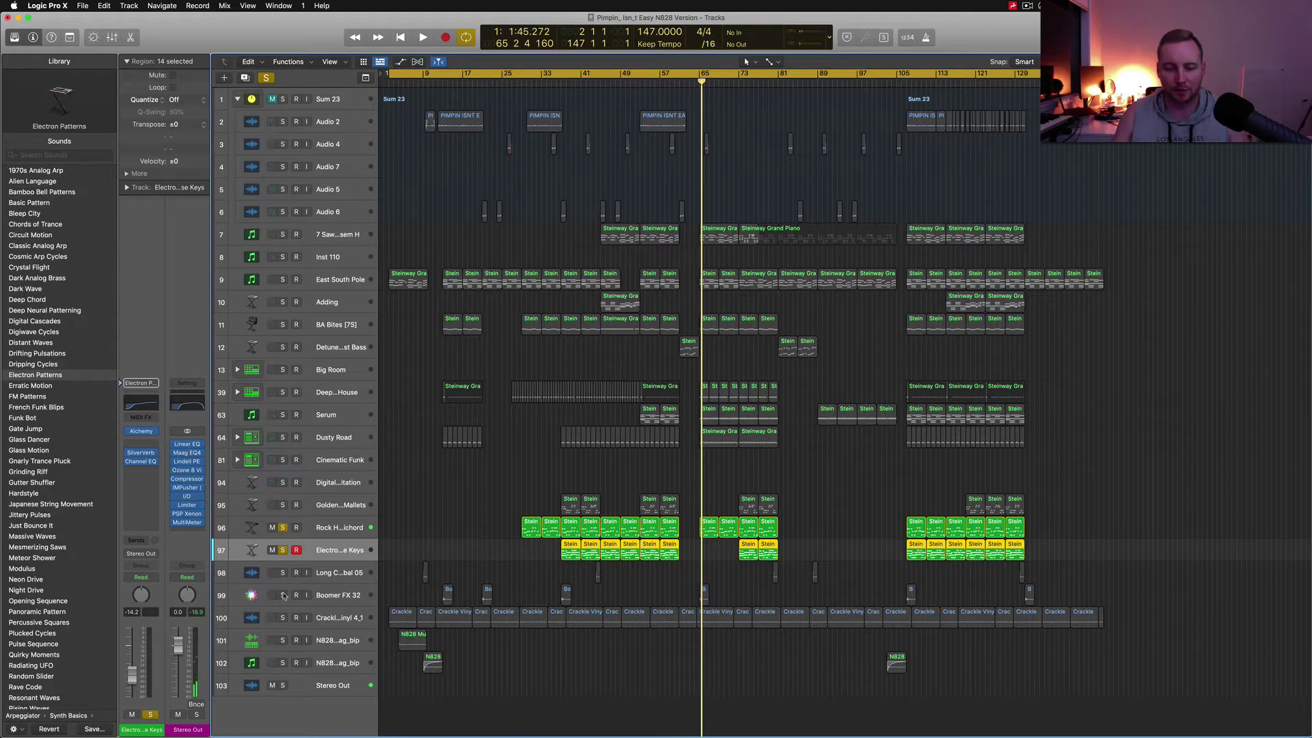
click(283, 528)
click(282, 550)
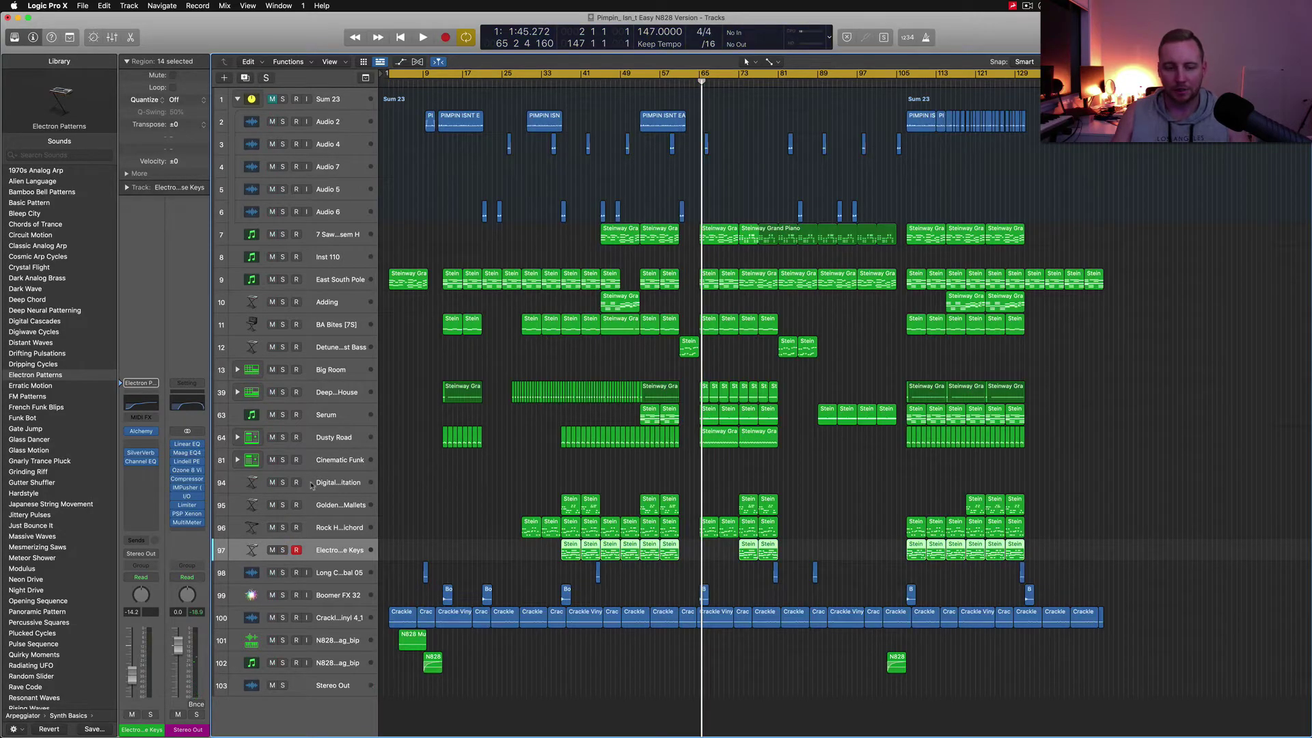
- Solo Dusty Road, play it briefly from about bar 65, and review its SilverVerb settings
click(283, 438)
key(space)
key(space)
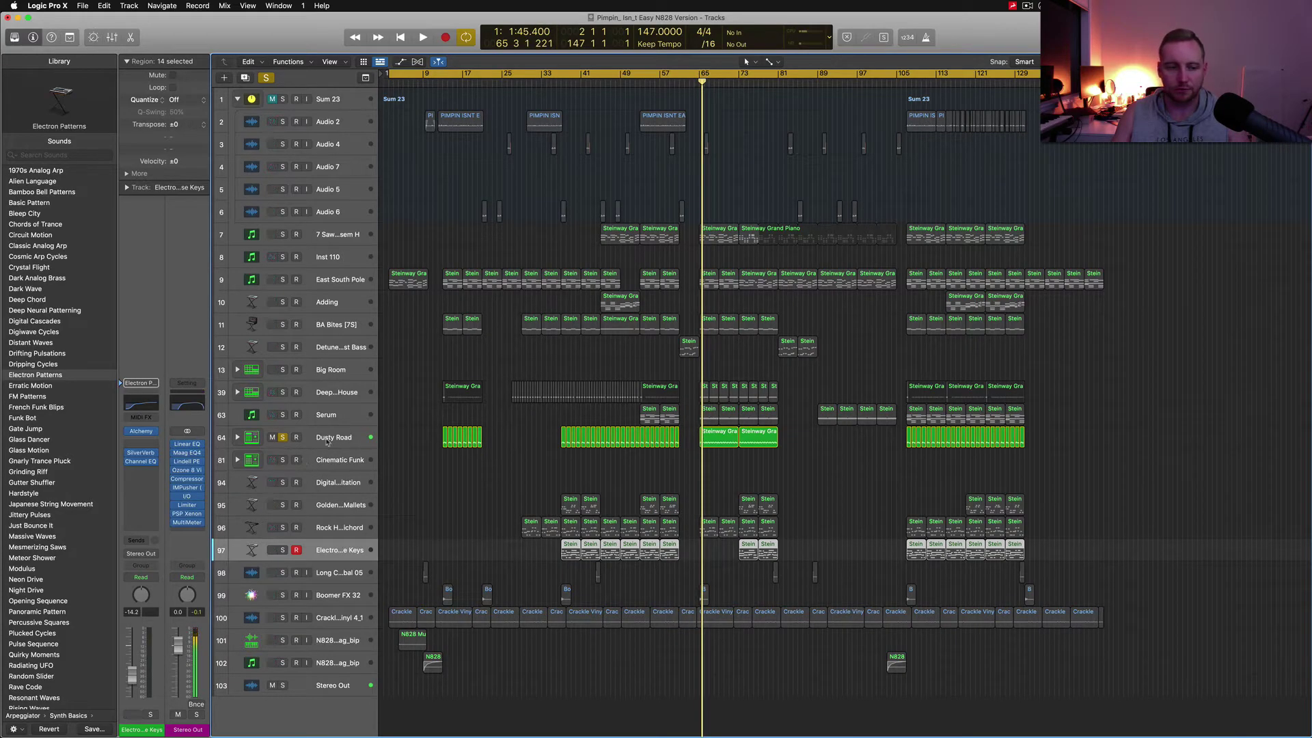
click(286, 445)
click(142, 455)
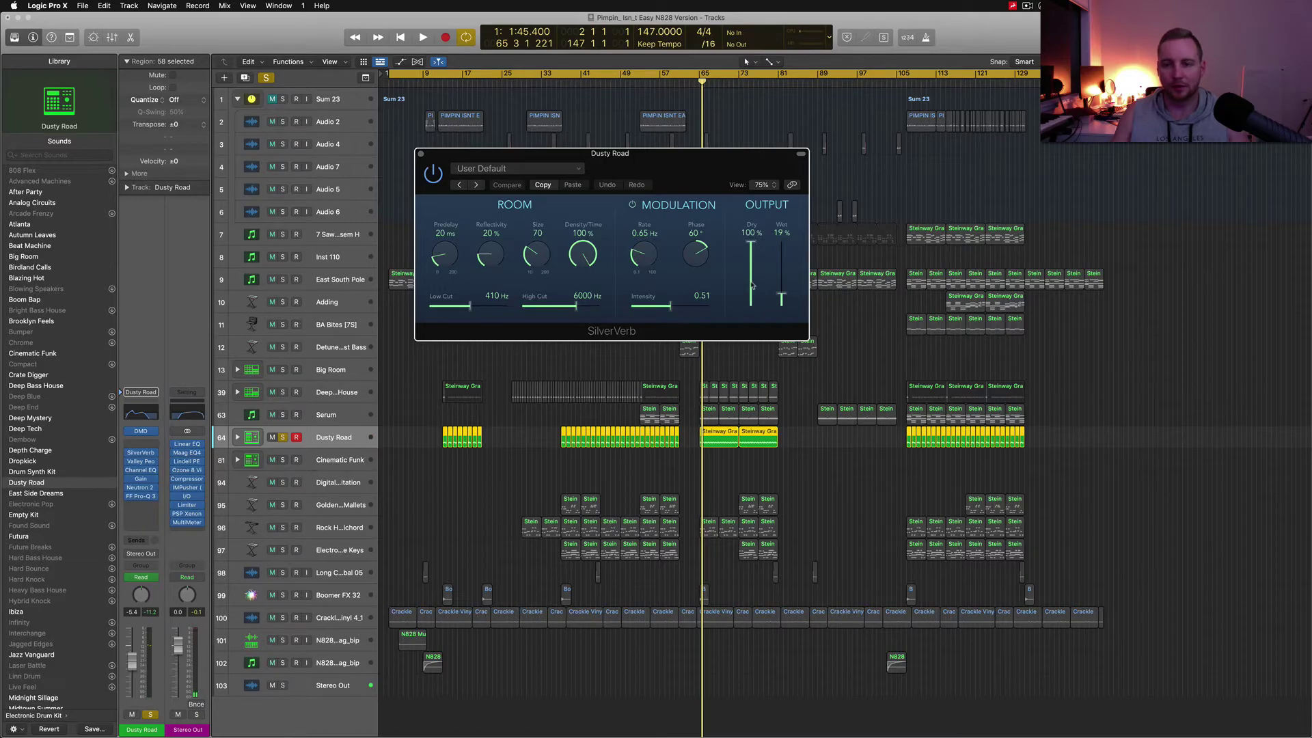
click(420, 153)
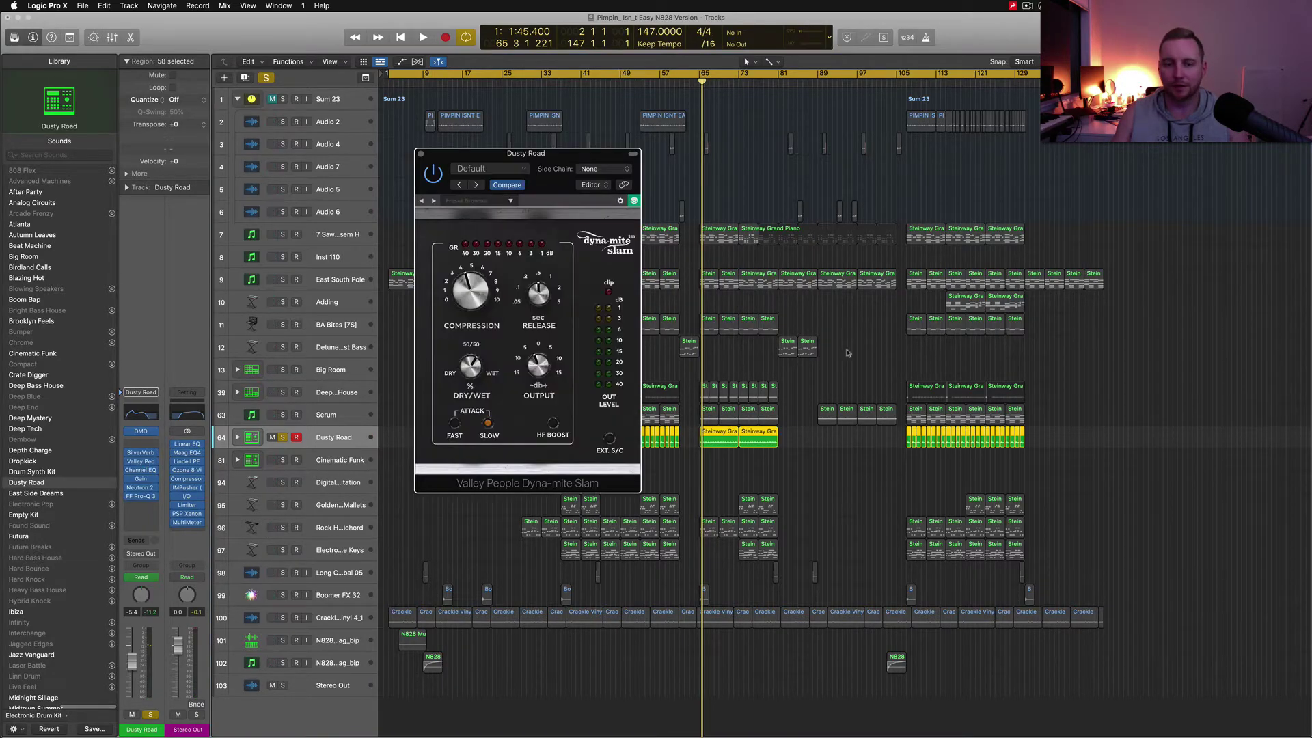
- Examine the Valley People Dyna-mite Slam compressor on Dusty Road during playback and close it
drag(565, 157, 756, 131)
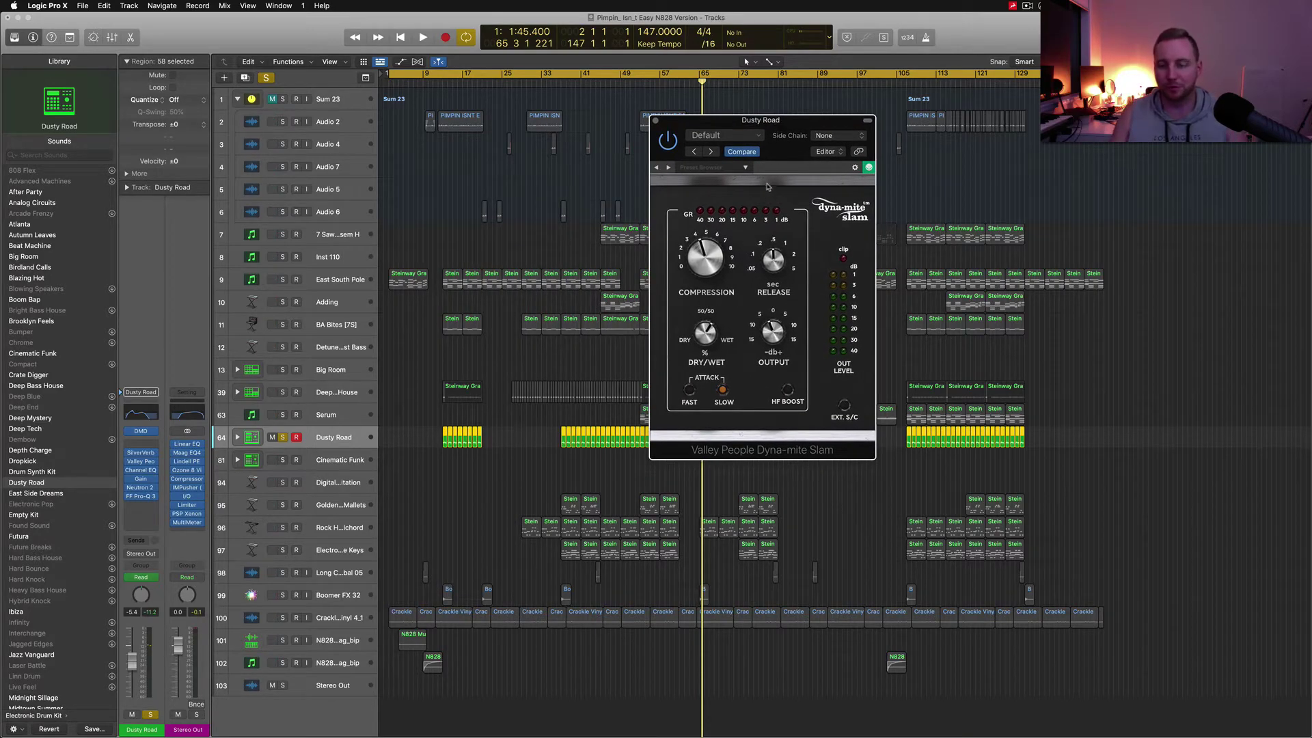
key(space)
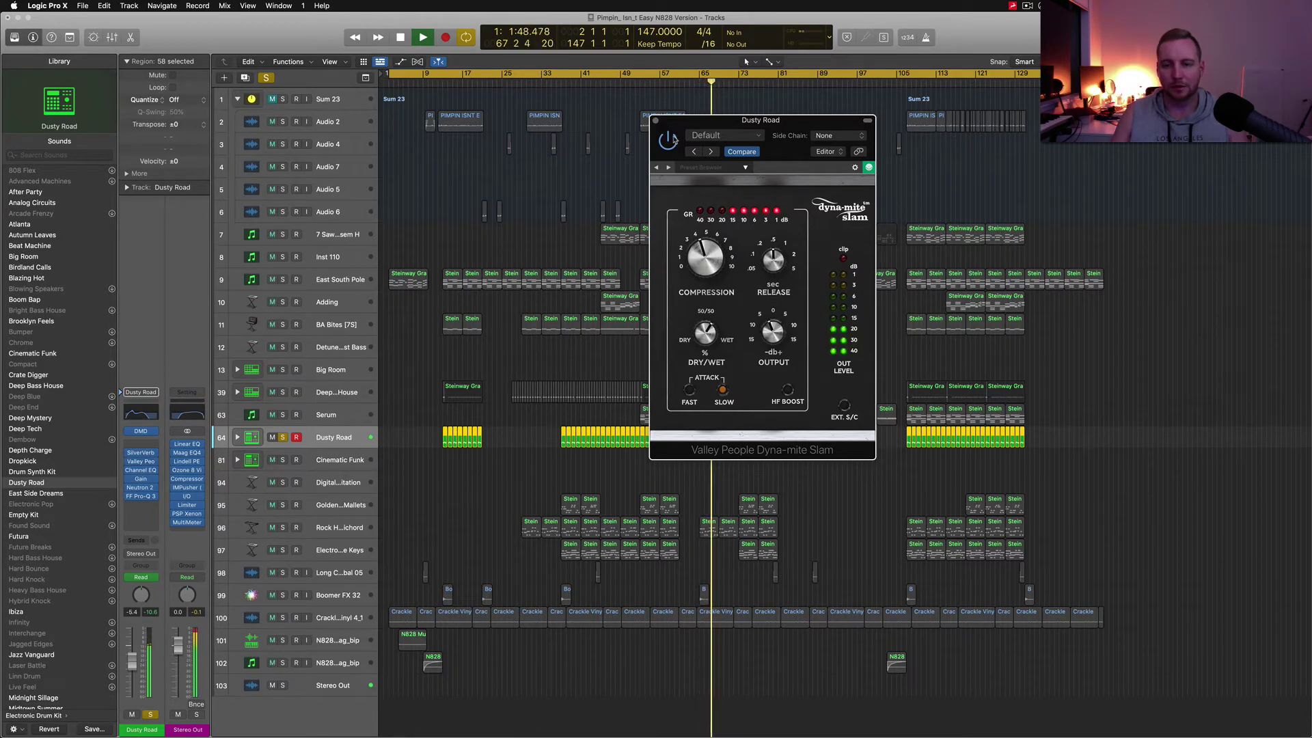
key(space)
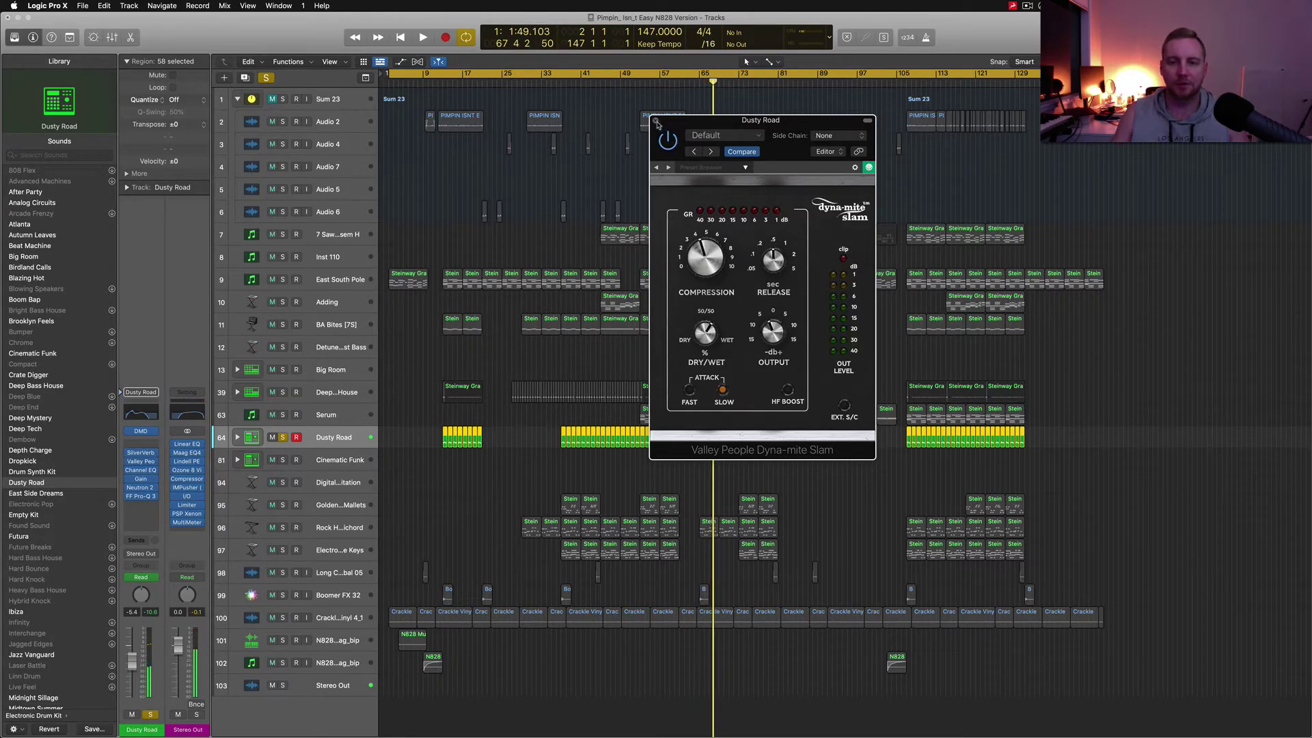
click(655, 121)
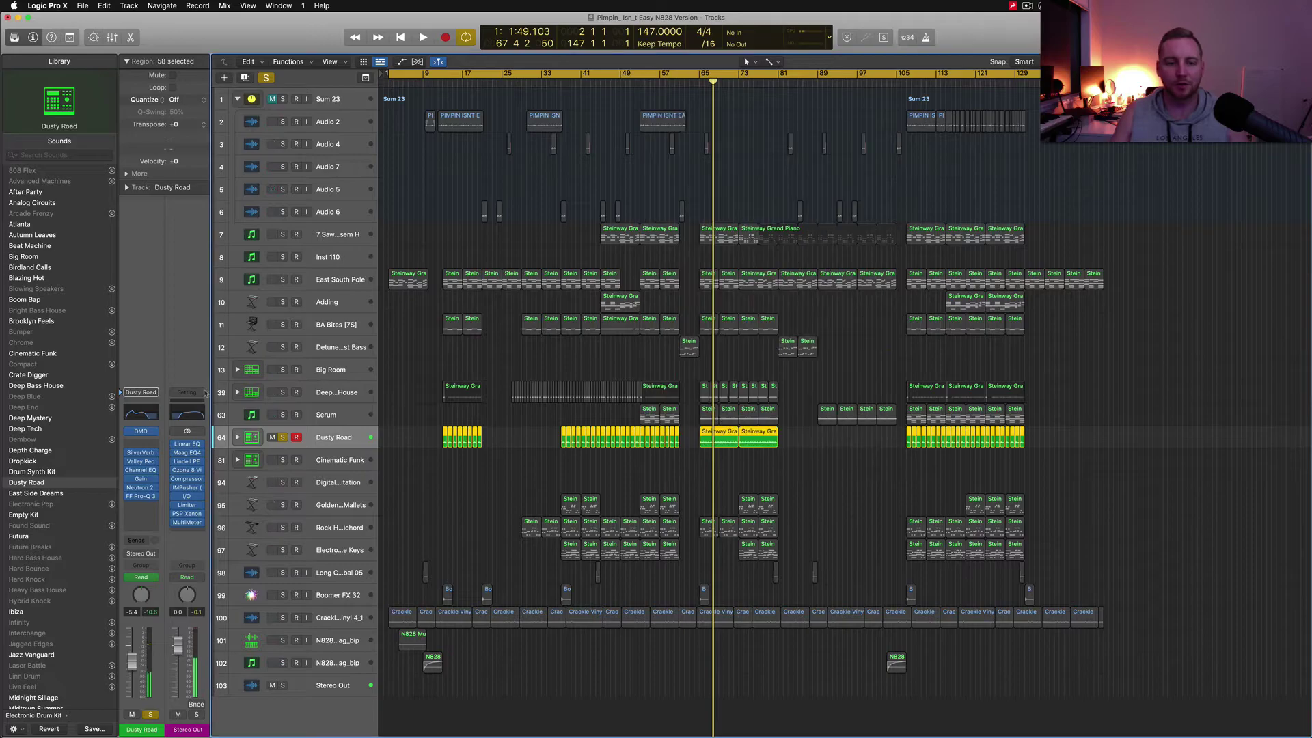
- Review the Channel EQ curve and the Gain plug-in on Dusty Road, closing each one
click(142, 469)
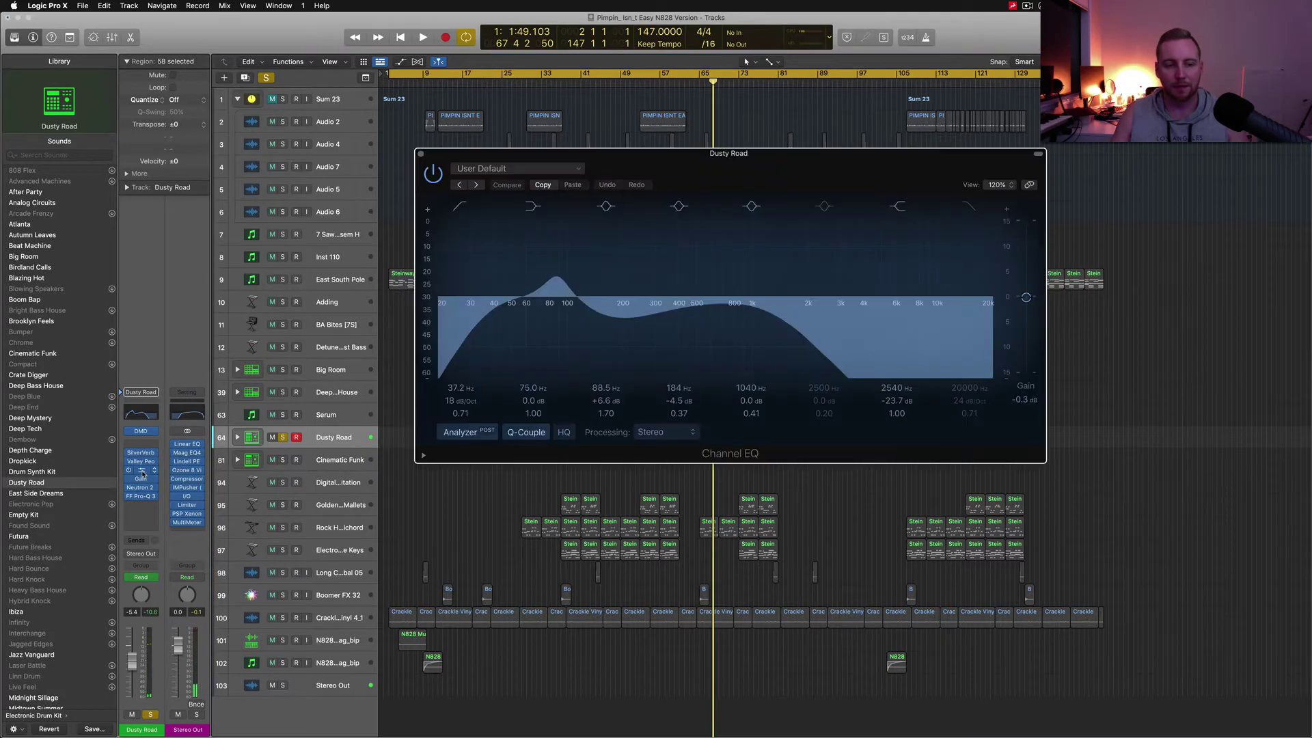
click(420, 156)
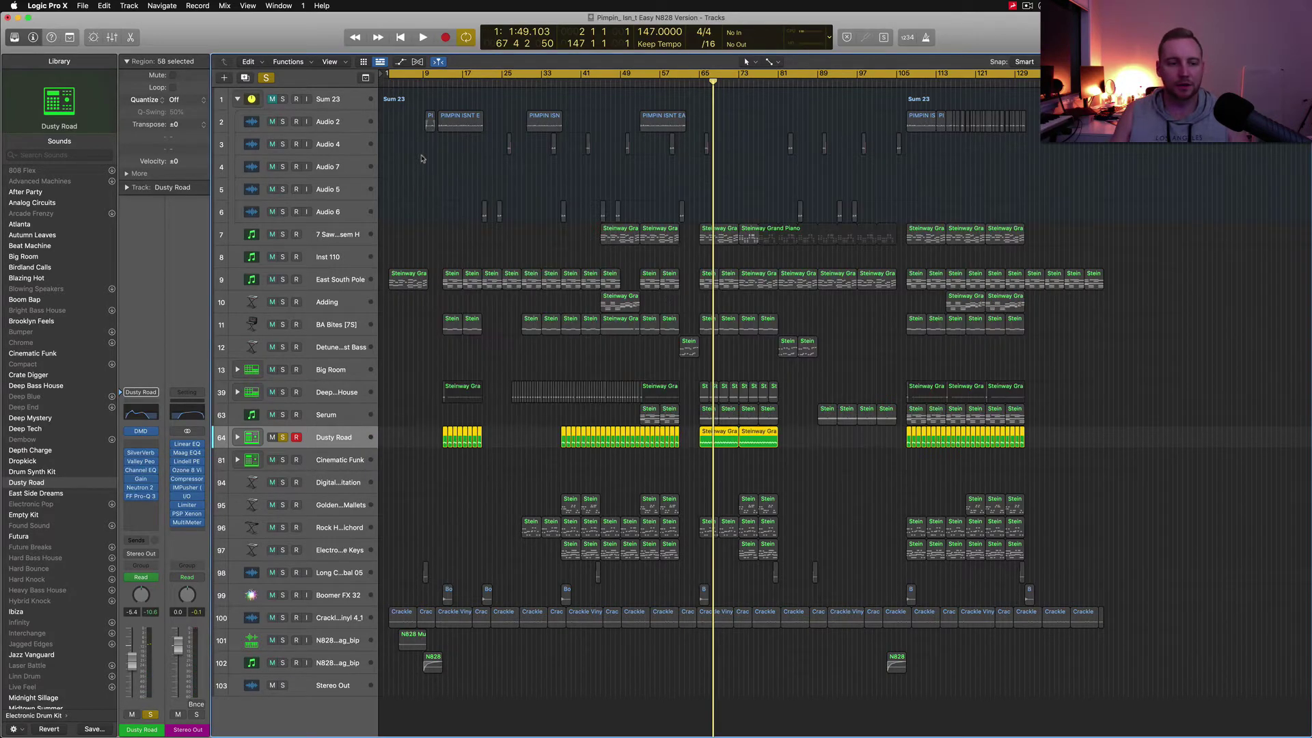
click(142, 478)
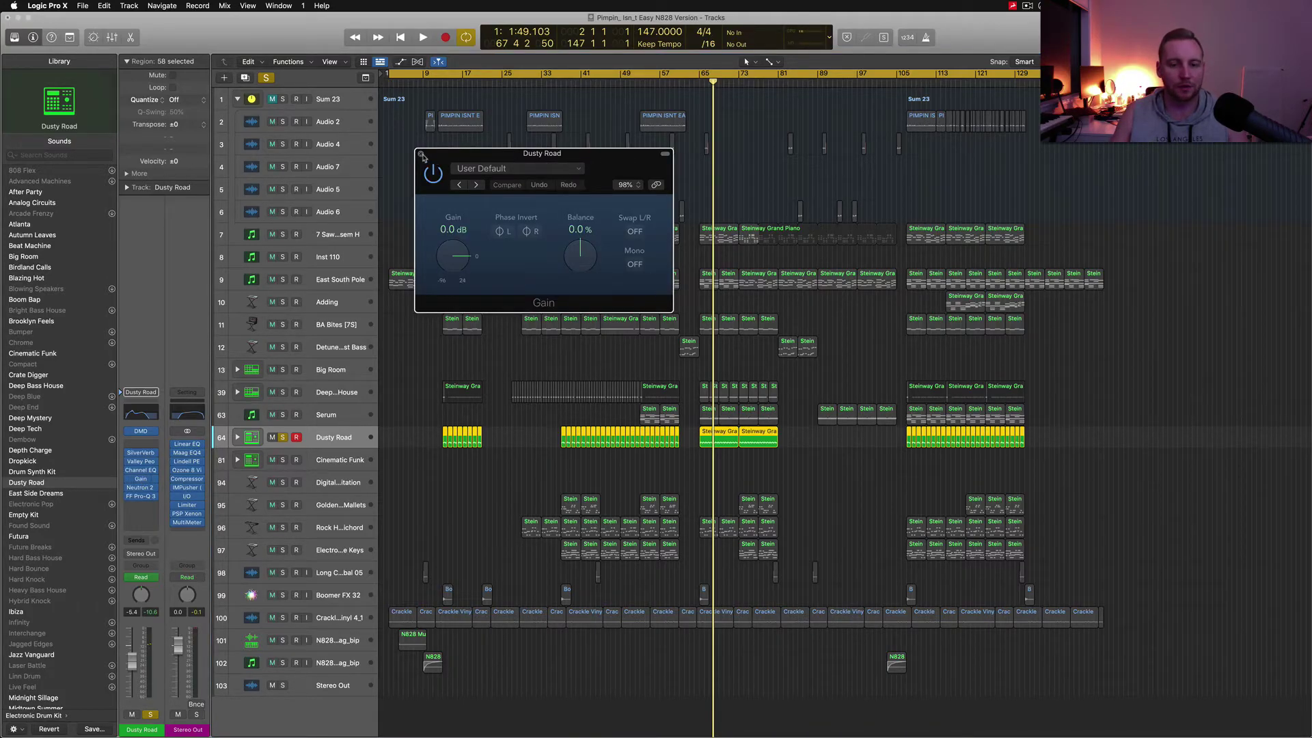
click(422, 155)
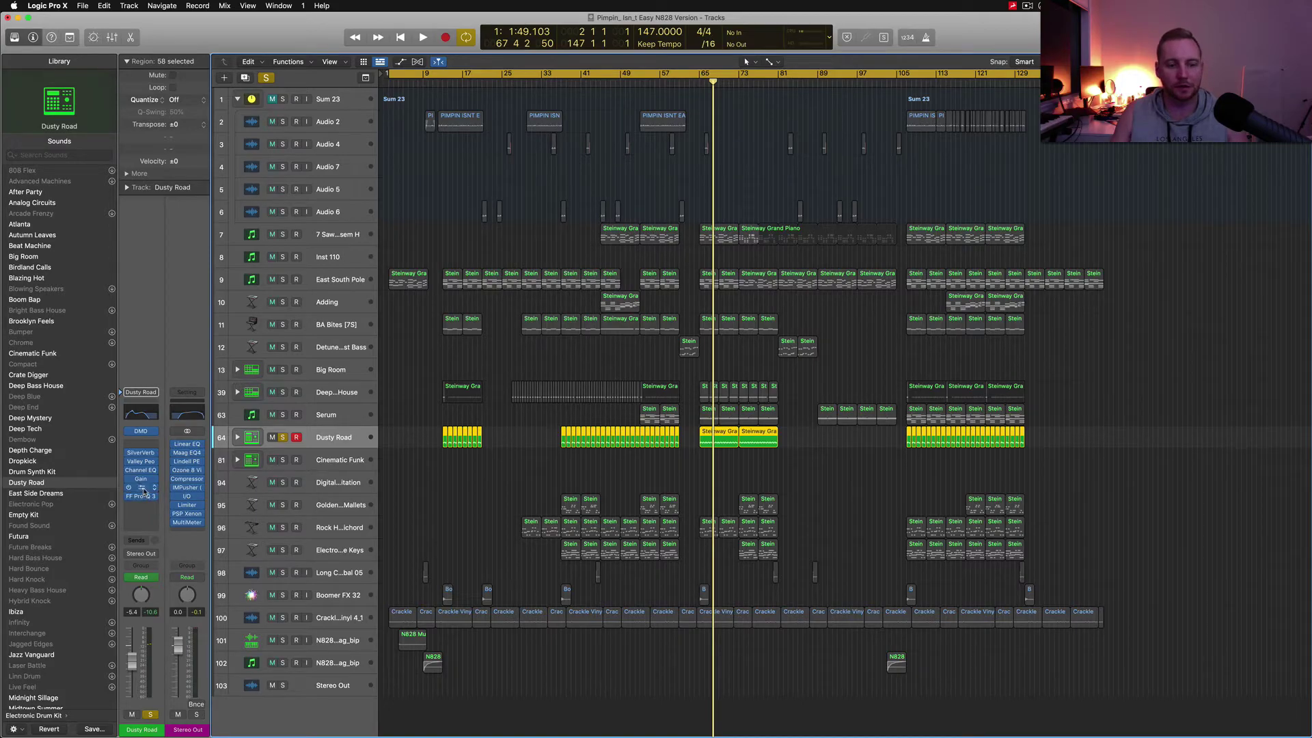
- Open Neutron 2 Transient Shaper on Dusty Road, compare the drums with it bypassed and enabled, and unsolo the track
click(143, 488)
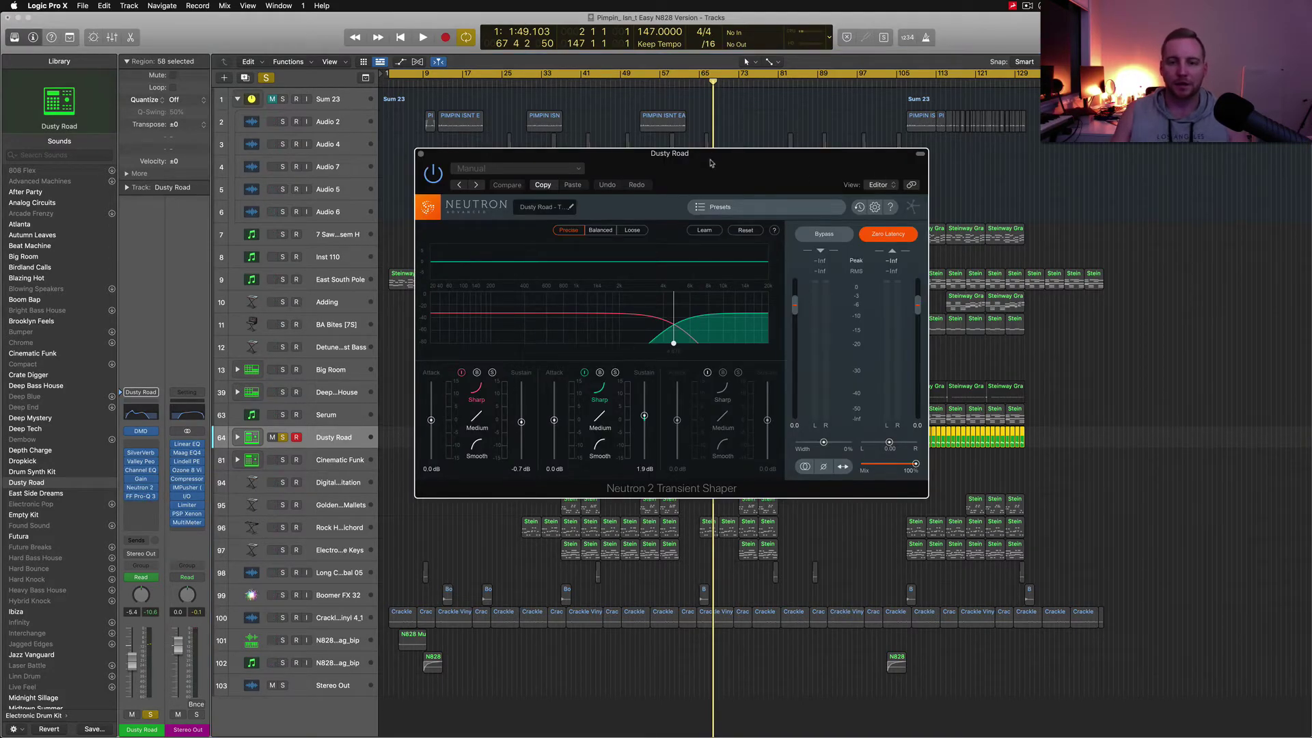
drag(710, 165, 763, 120)
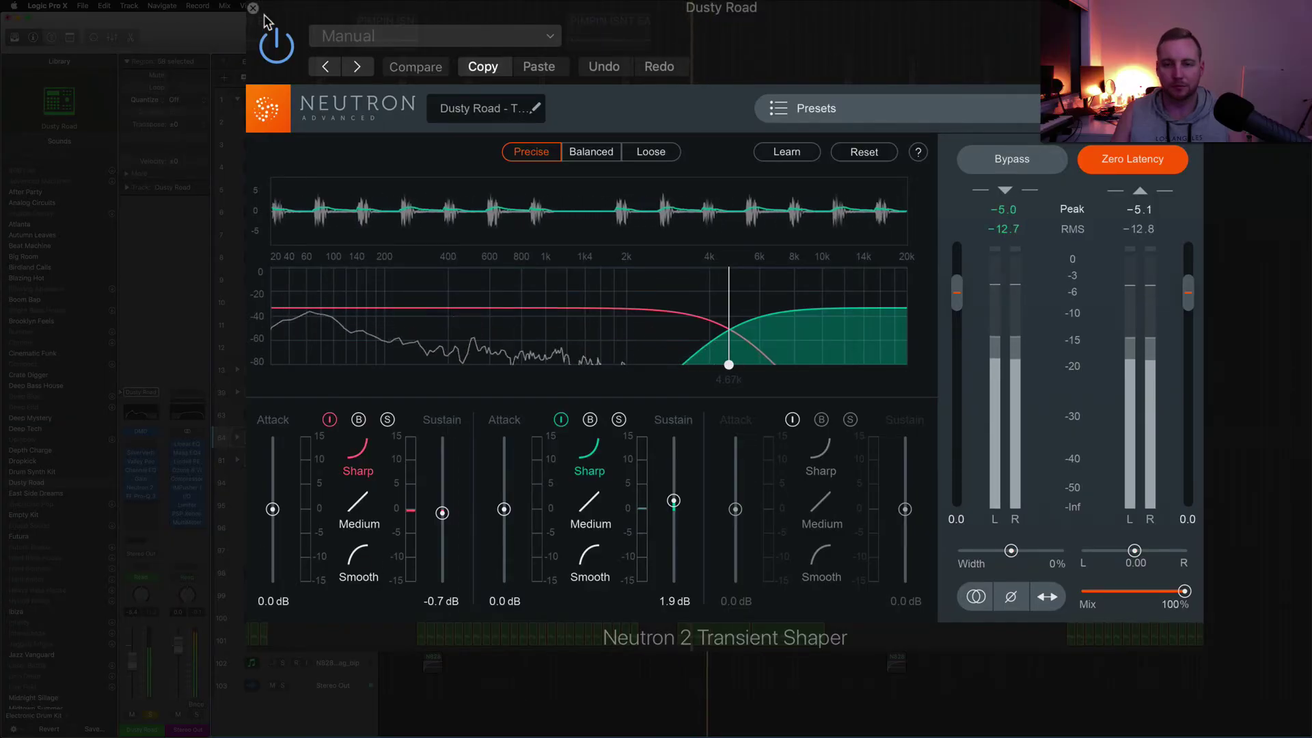
click(277, 45)
click(277, 45)
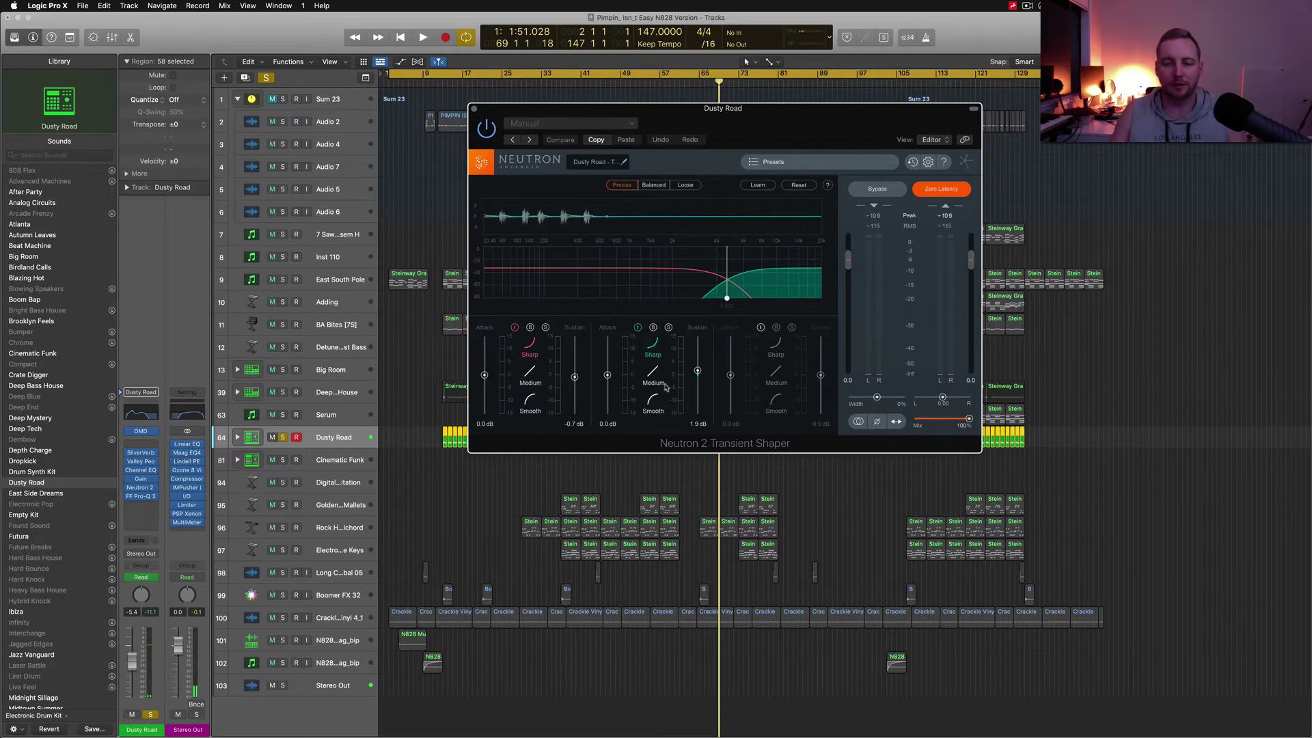
key(s)
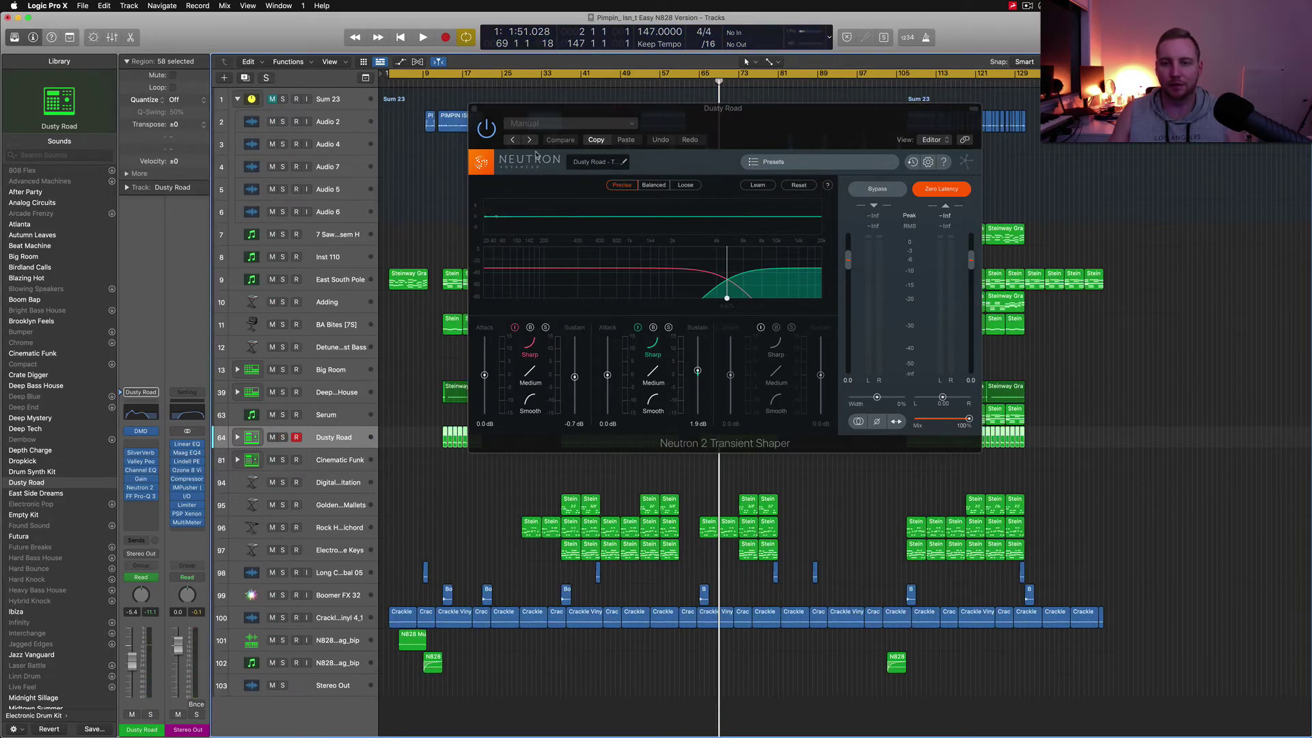
- Move the Neutron 2 Transient Shaper window aside, play the full mix from about bar 64, and close the plug-in
drag(790, 129, 1141, 202)
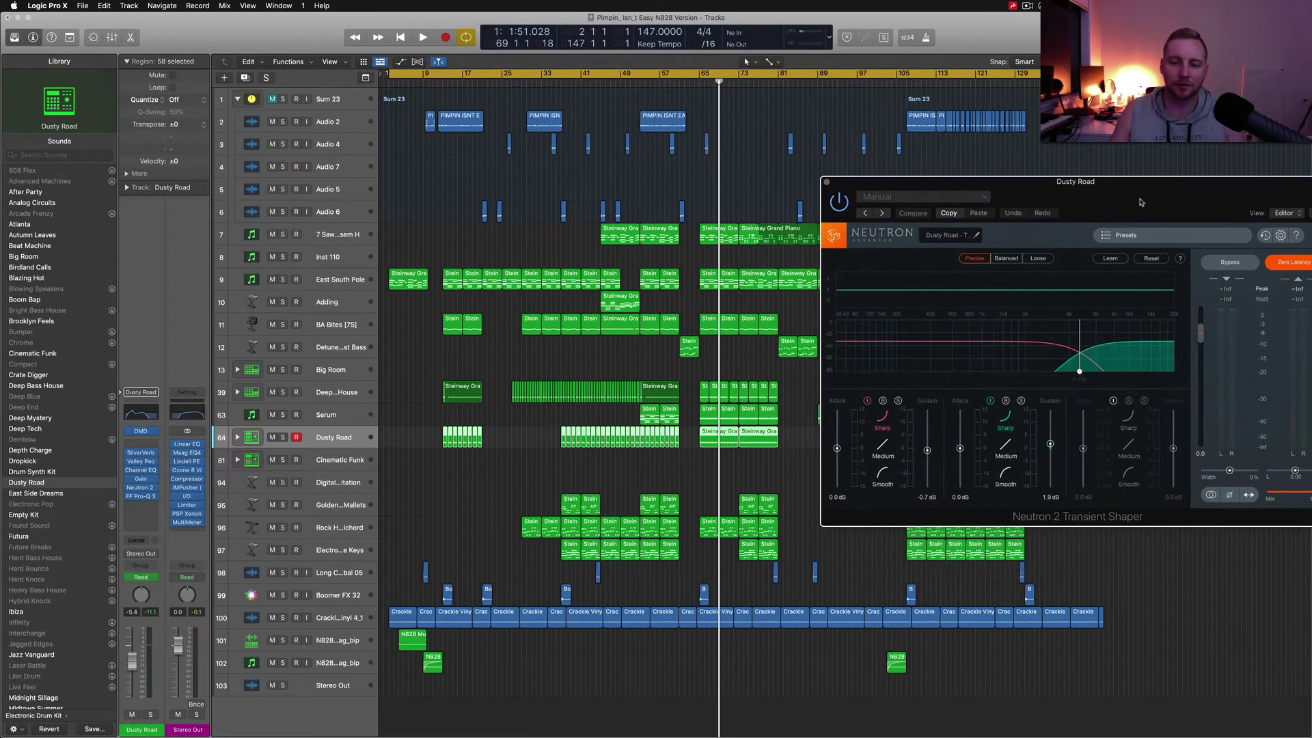
click(697, 79)
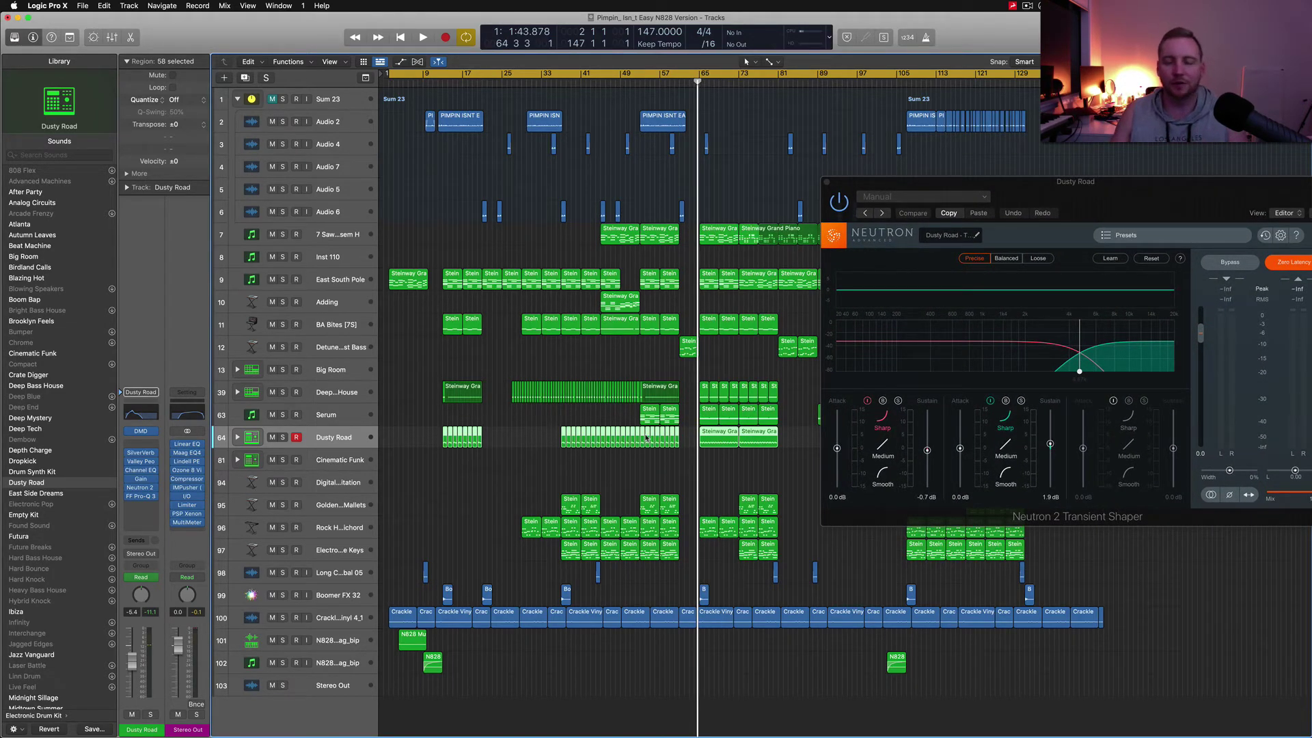
key(space)
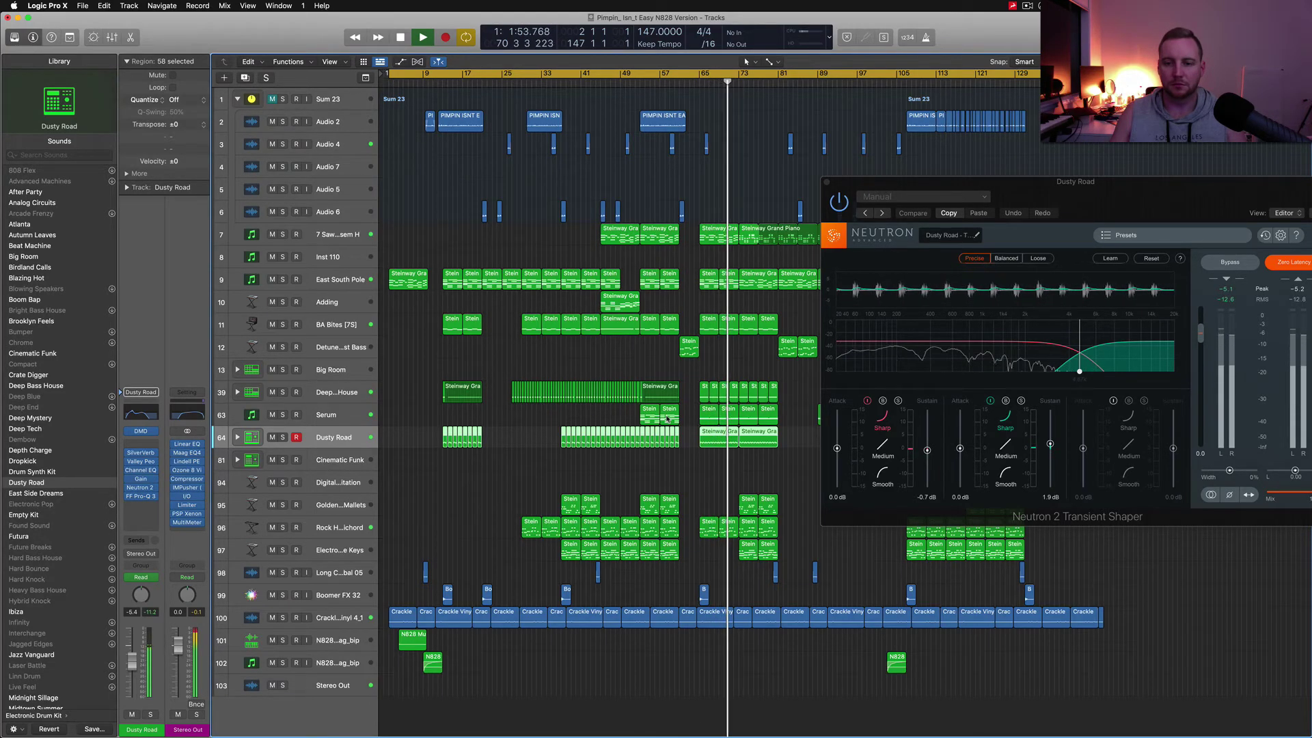
key(space)
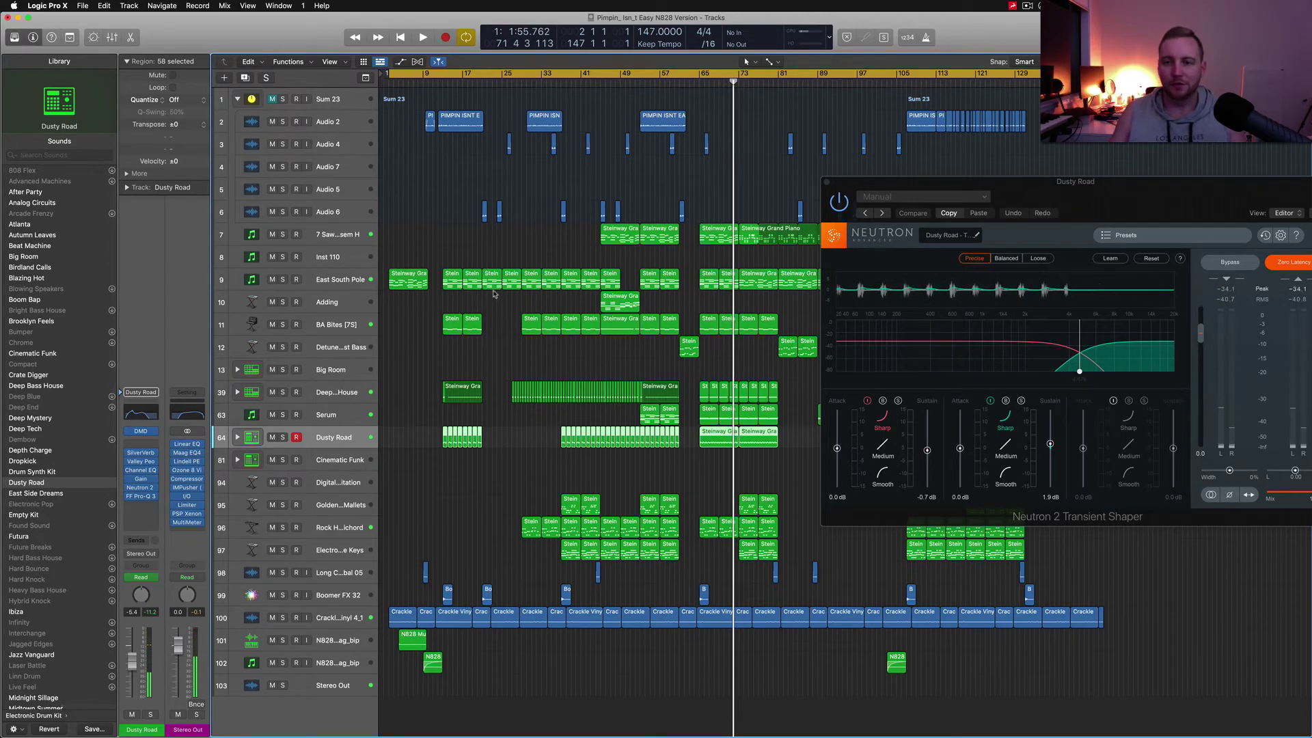
drag(1163, 192, 910, 142)
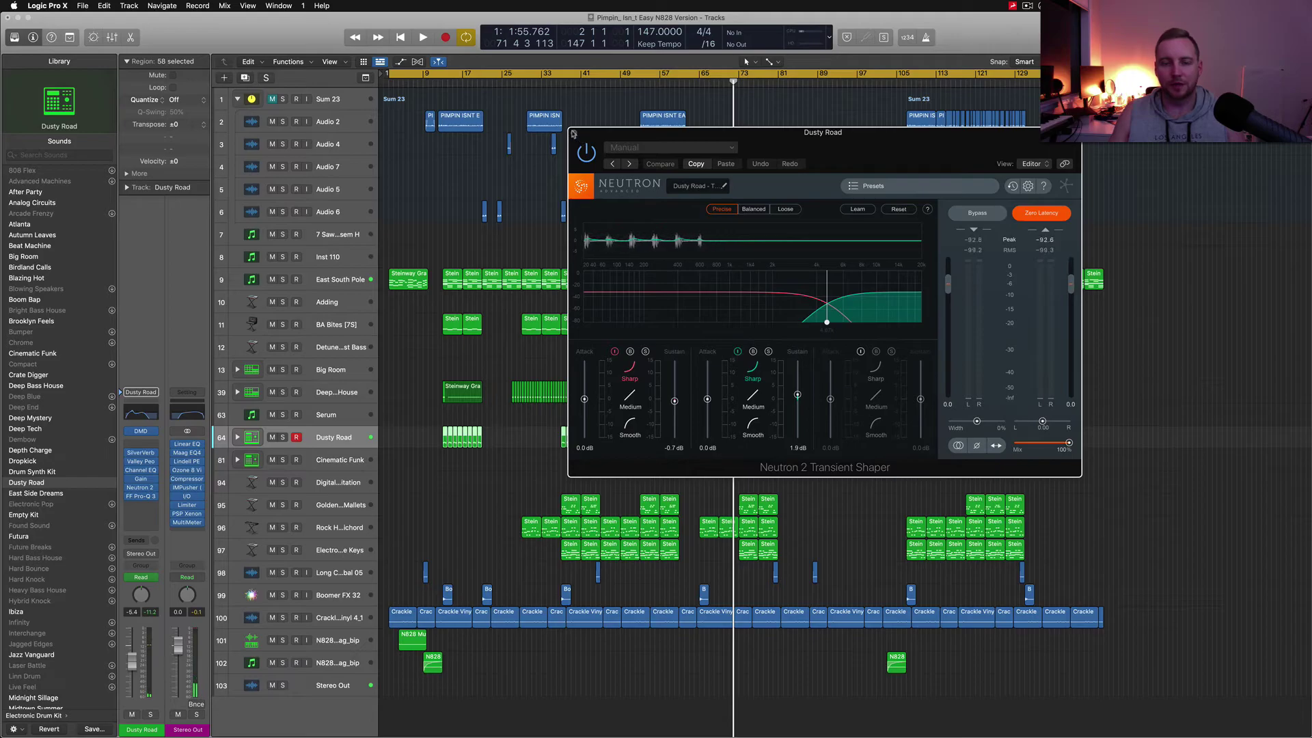
key(super+w)
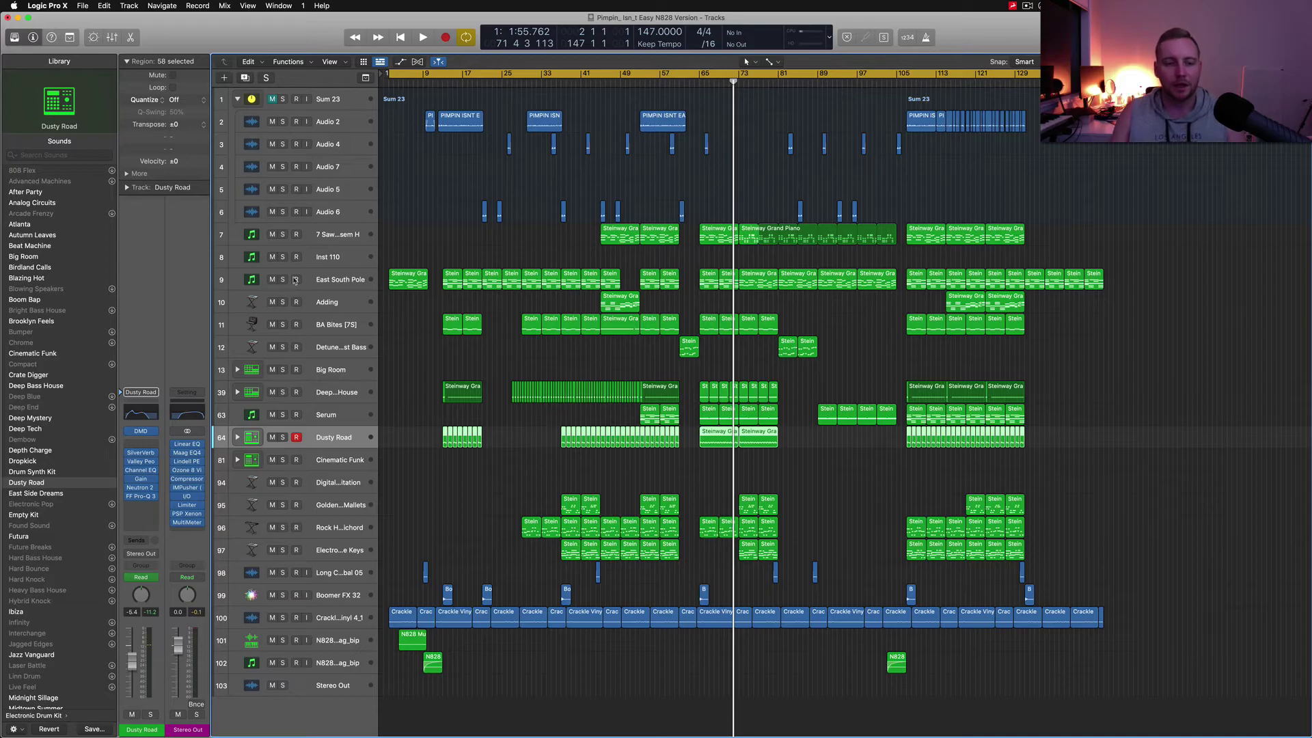
- Review tracks 7 to 10 in turn, viewing the Alchemy synth on the Adding track and closing it
click(304, 239)
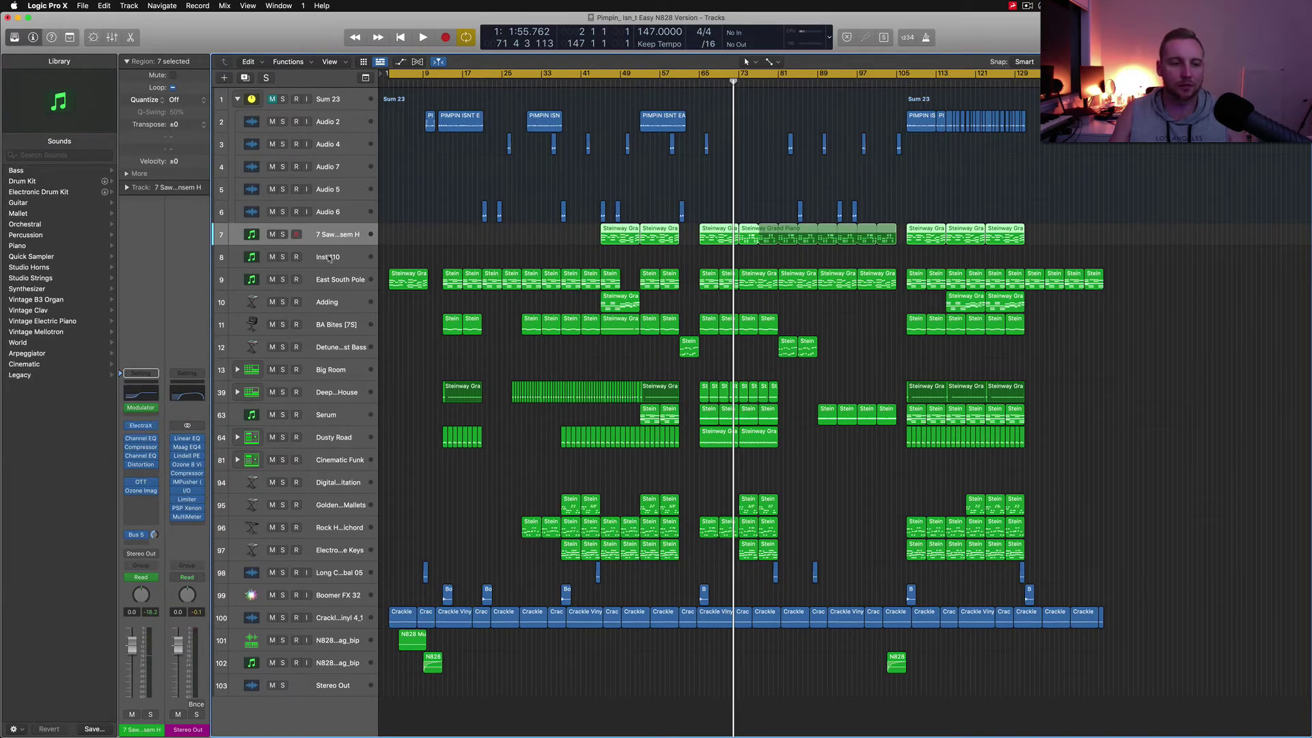
click(328, 258)
click(335, 284)
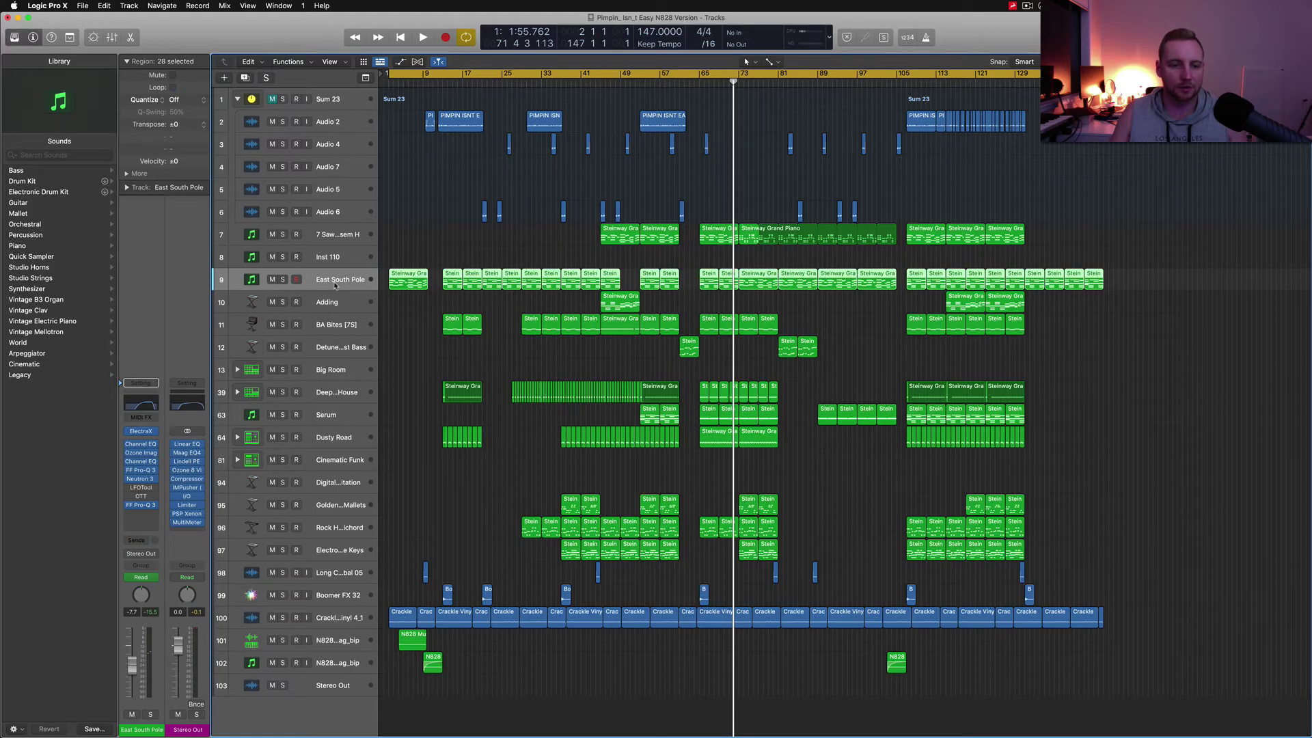
click(318, 303)
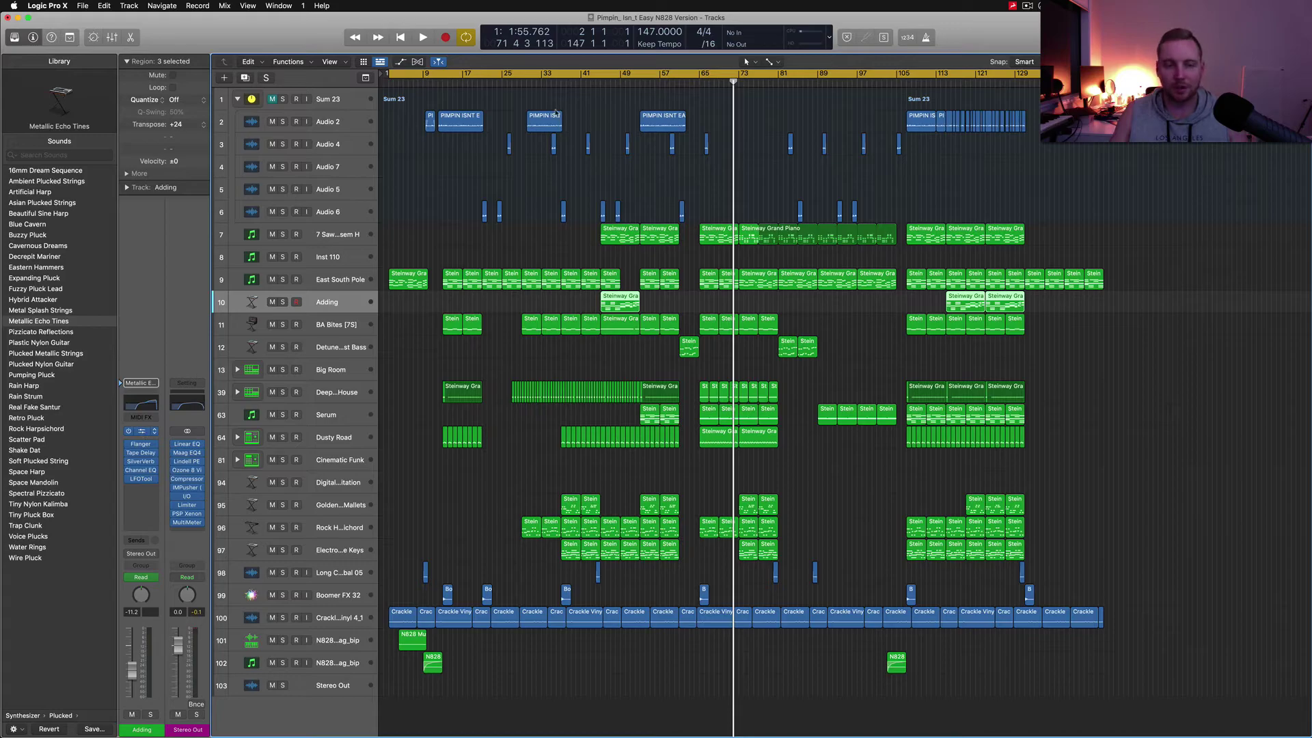
key(v)
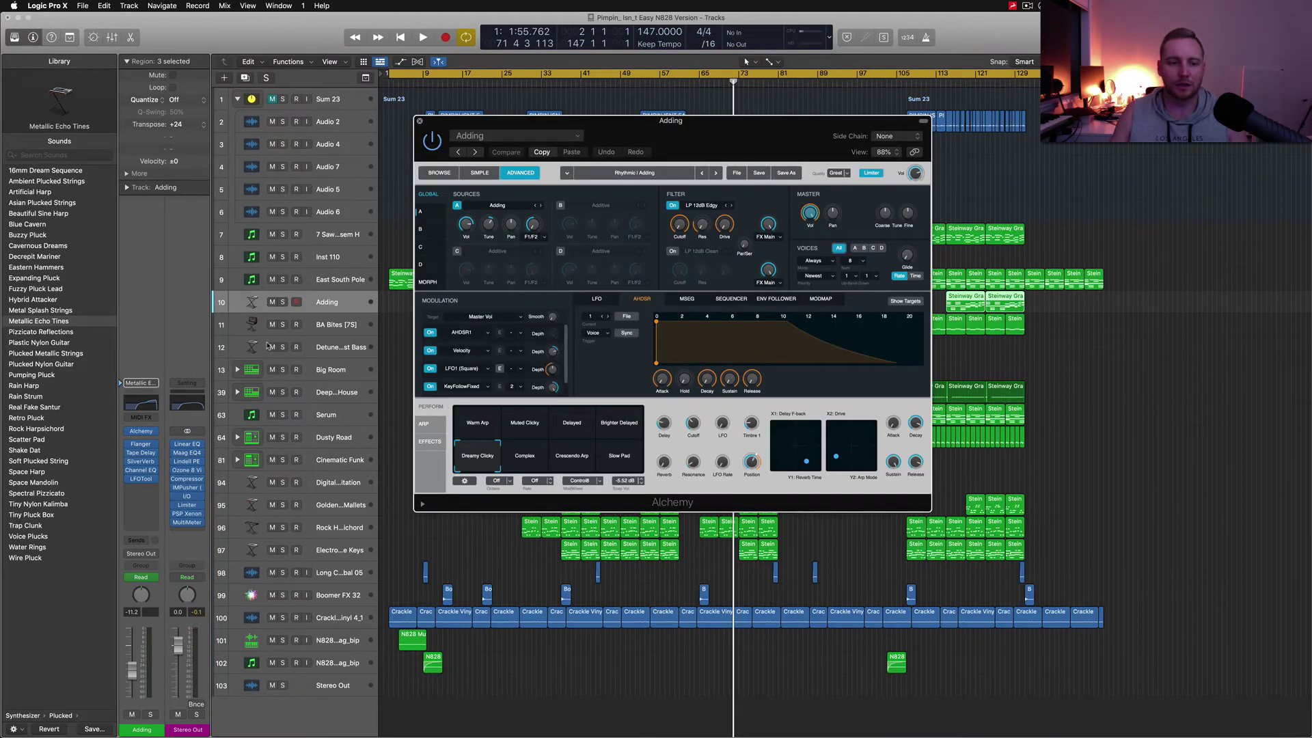
key(v)
- Review the Serum synth on BA Bites [7S] and the Alchemy synth on Detuned Ghost Bass, closing each one
key(Down)
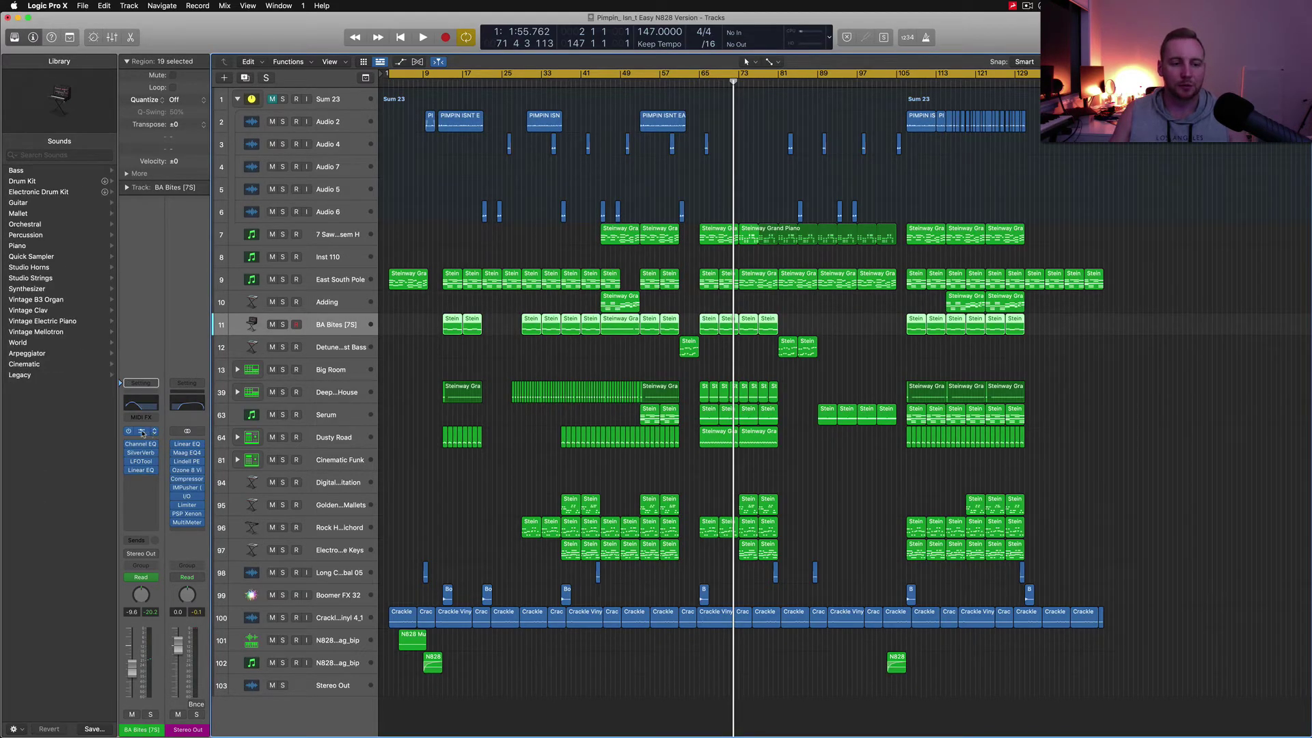
click(142, 433)
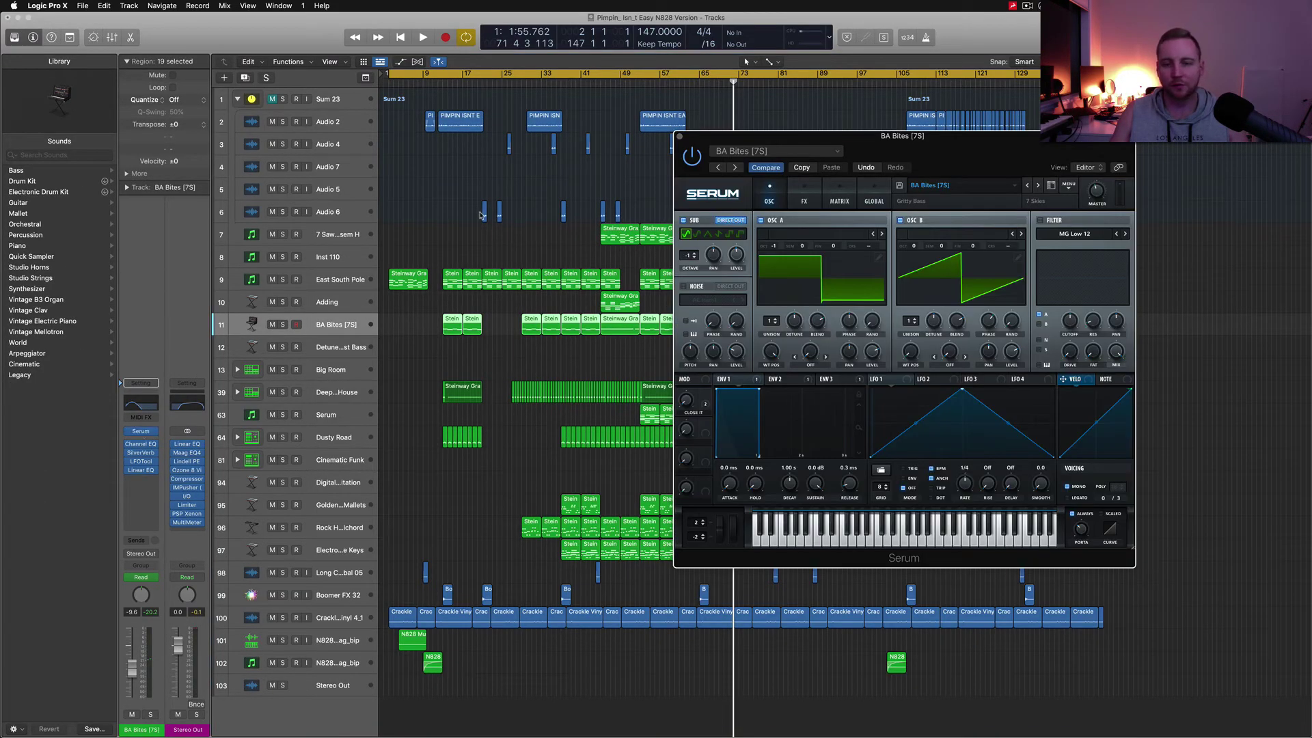
click(681, 138)
click(328, 348)
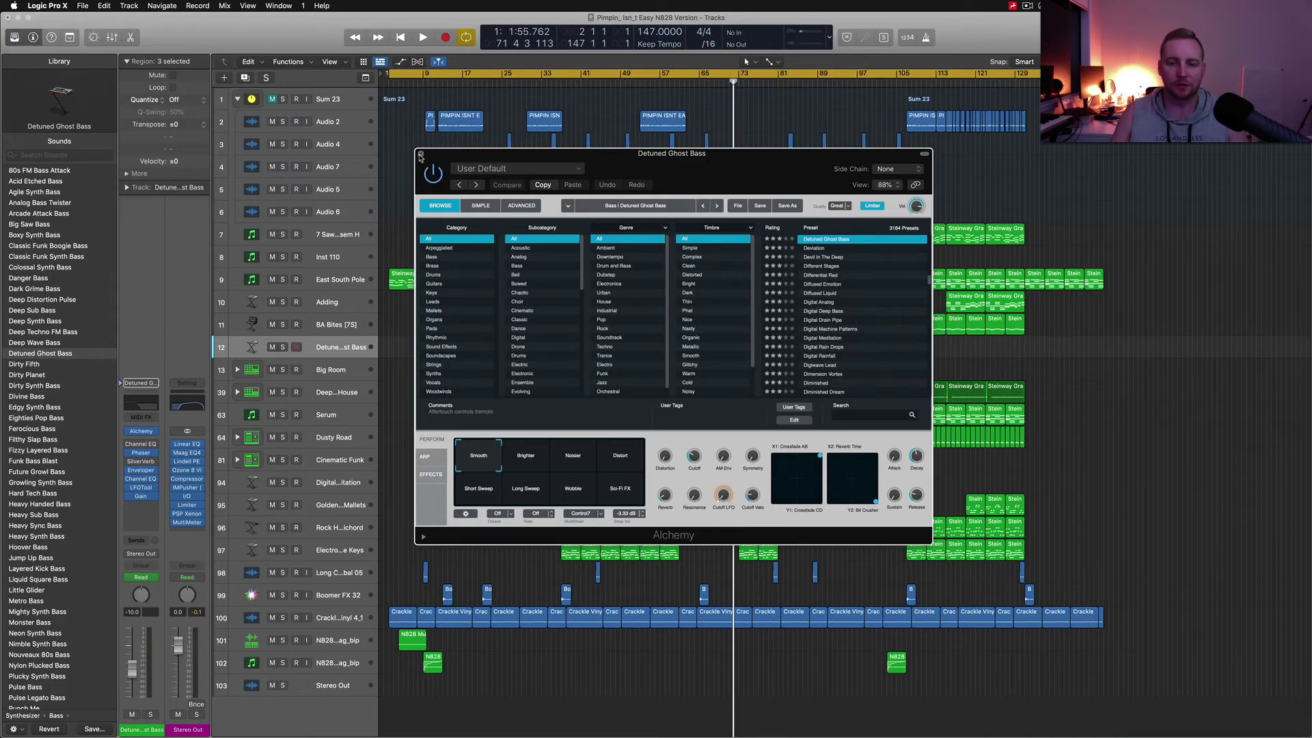
click(421, 155)
- Look over the Big Room and Deep Bass House tracks, then view the Serum track's SQ Dreams [7S] patch and close it
click(322, 378)
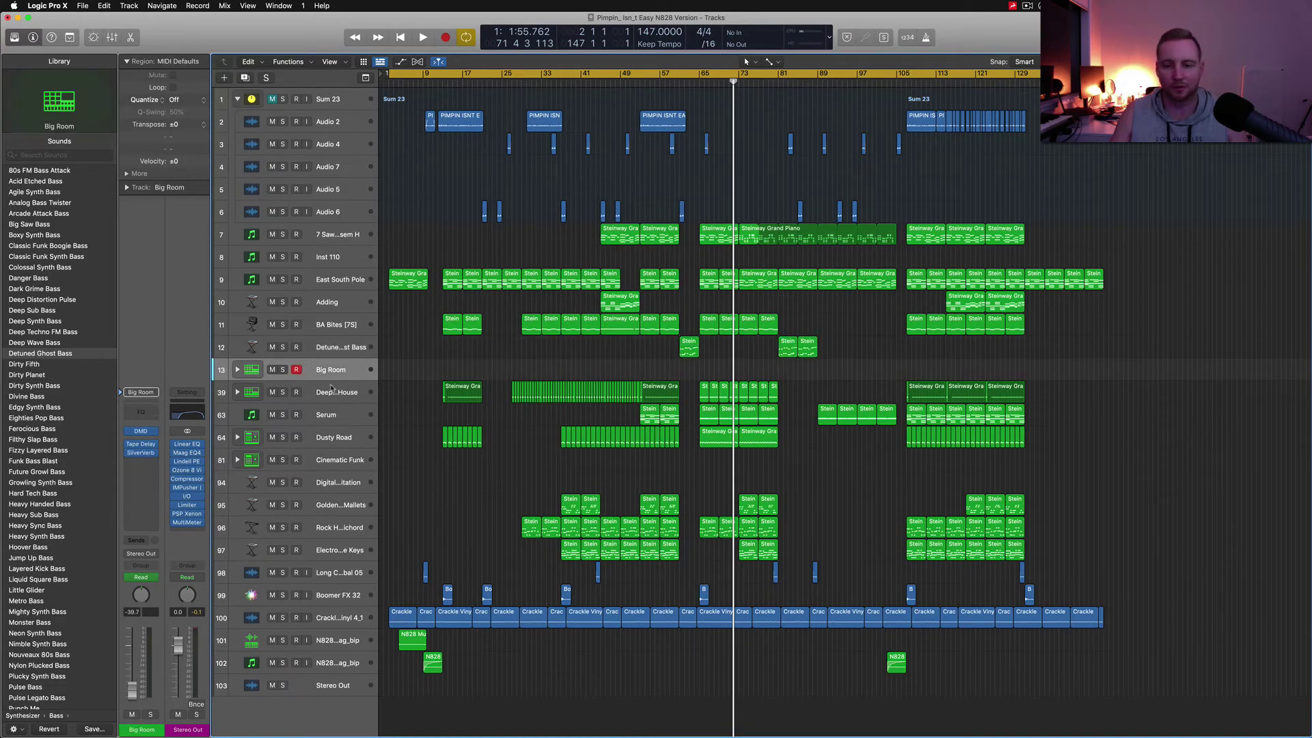
click(330, 394)
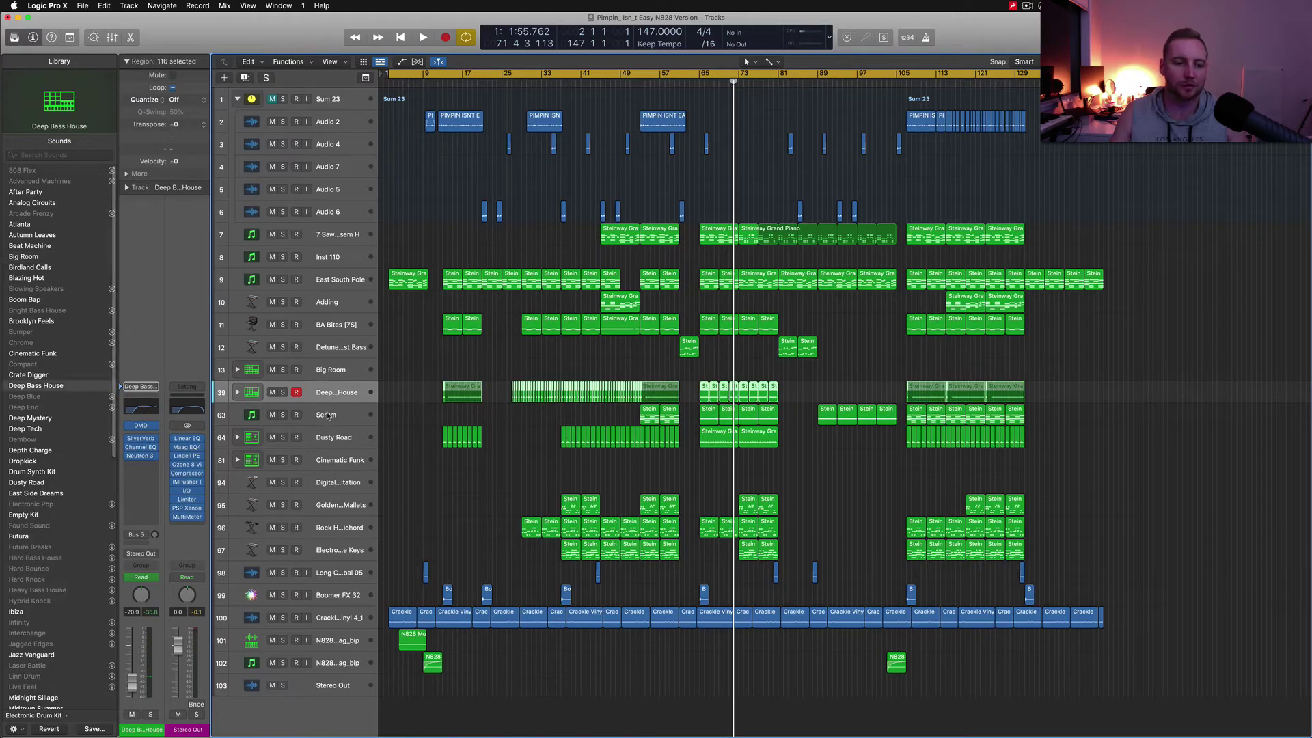
click(328, 416)
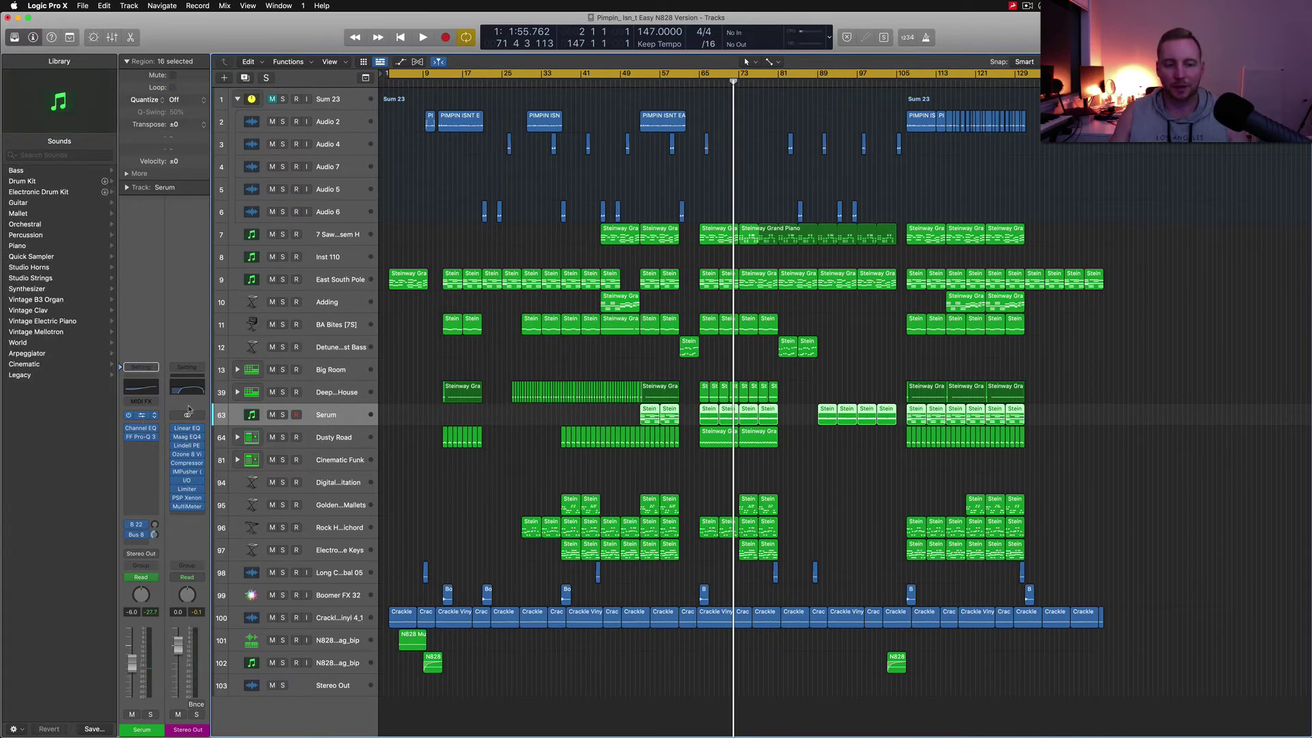
click(155, 416)
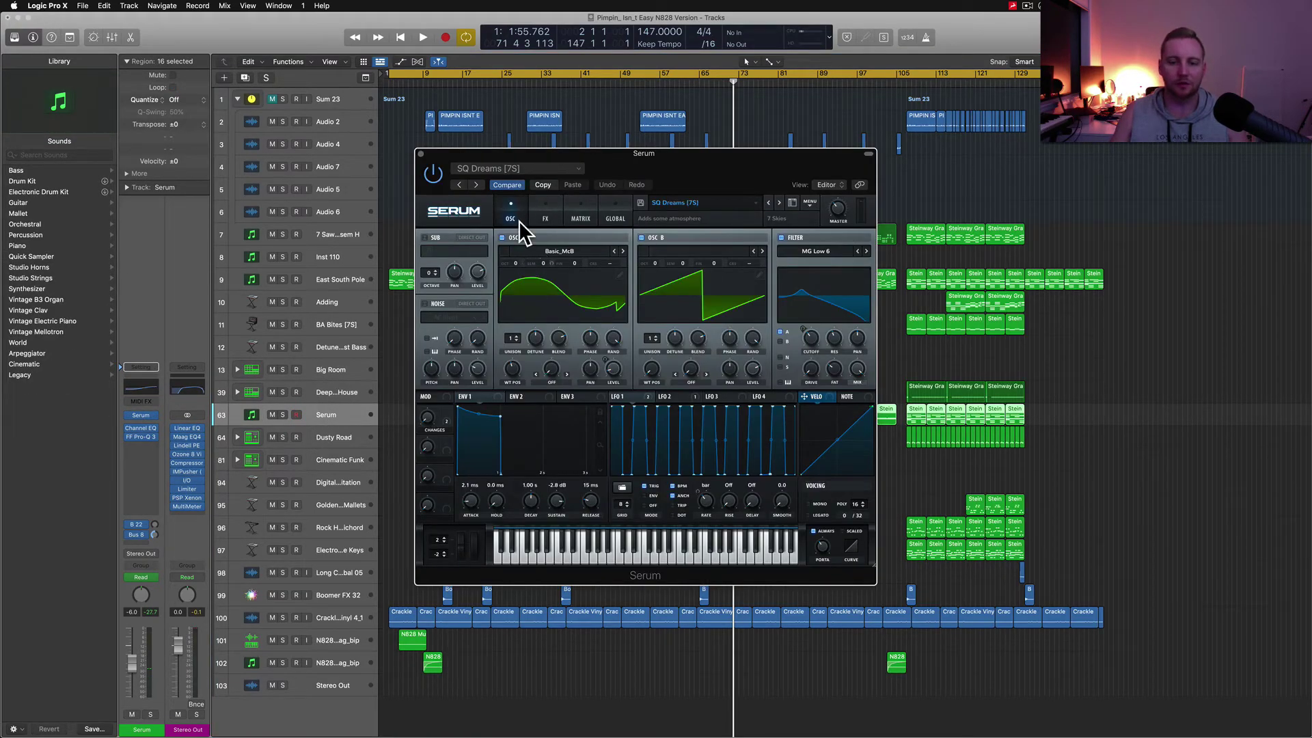
click(421, 155)
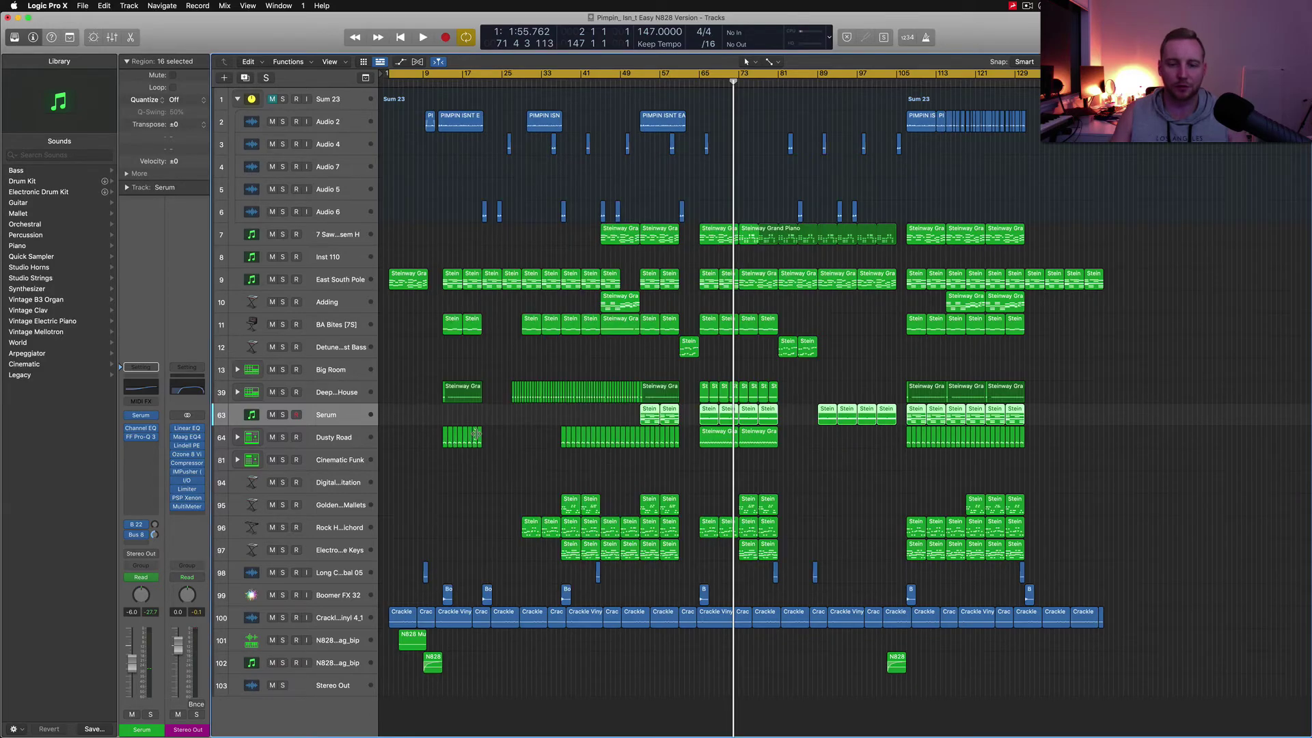
- Solo the Serum track and play its part around bar 69 and again from about bar 53
click(282, 414)
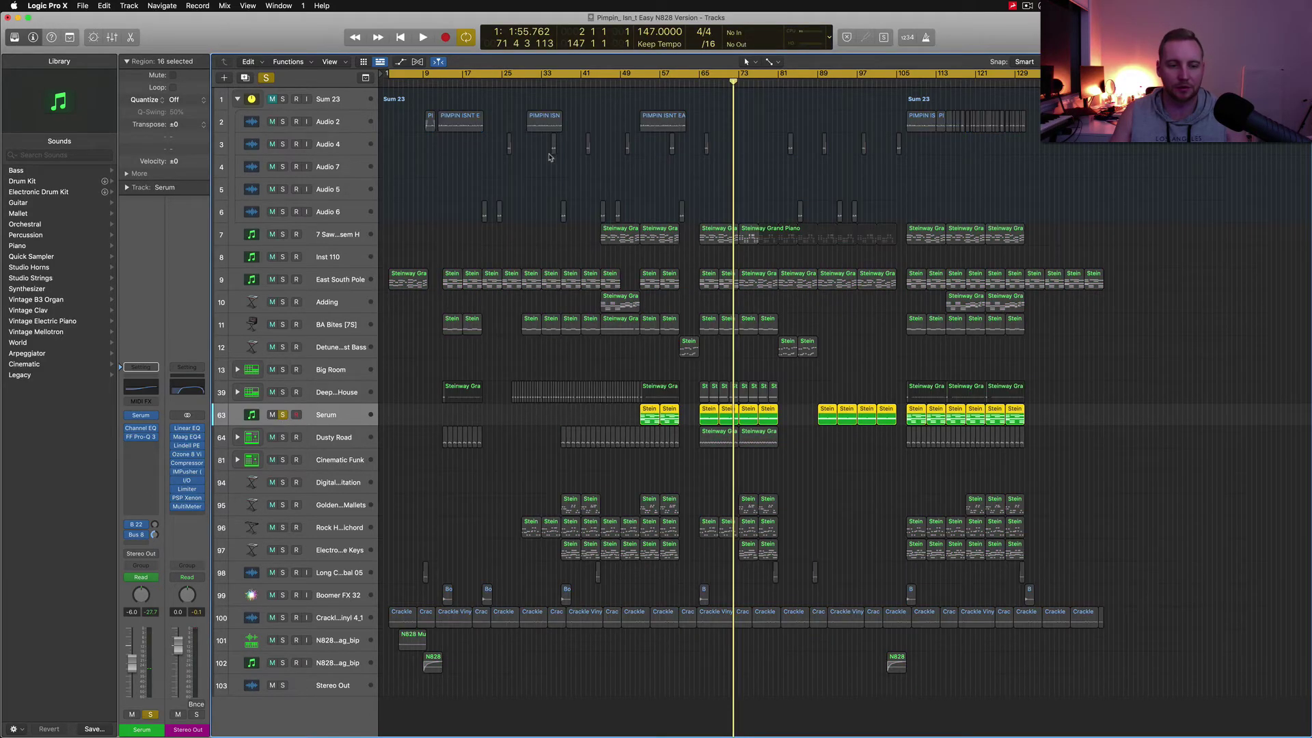
key(space)
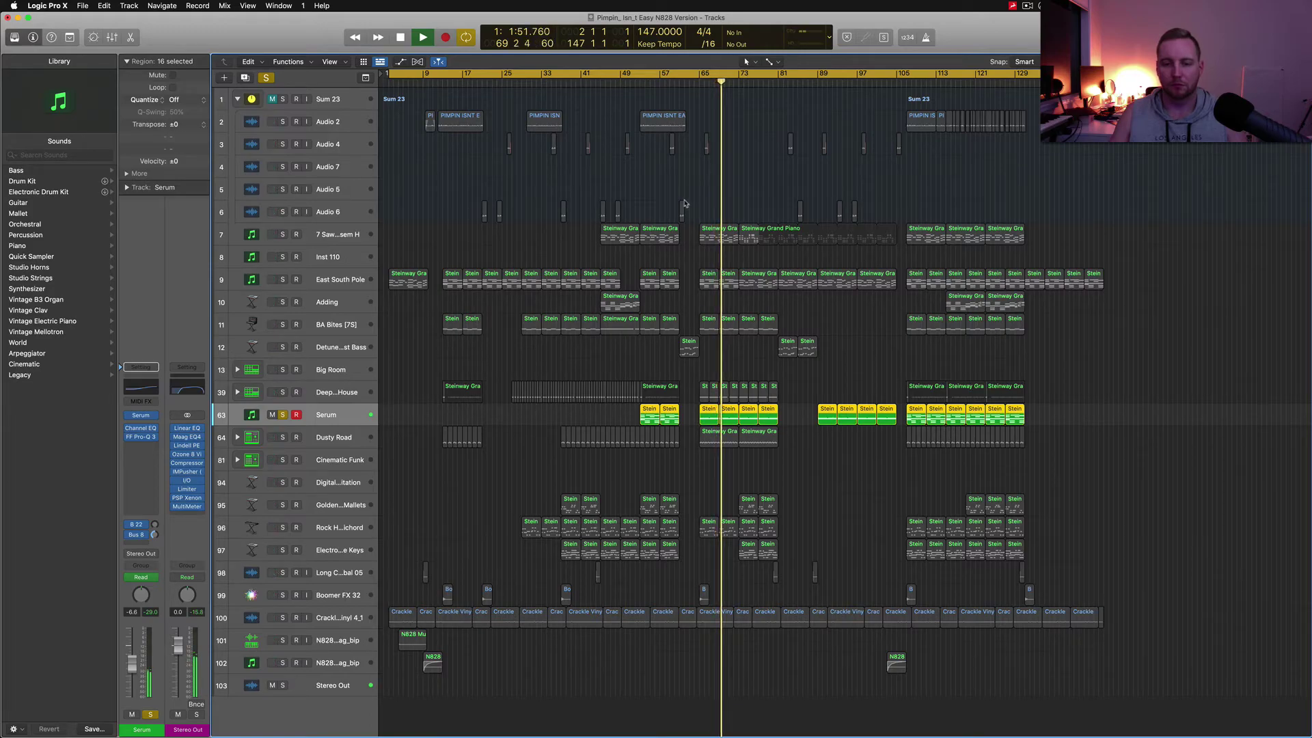
key(space)
click(641, 82)
key(space)
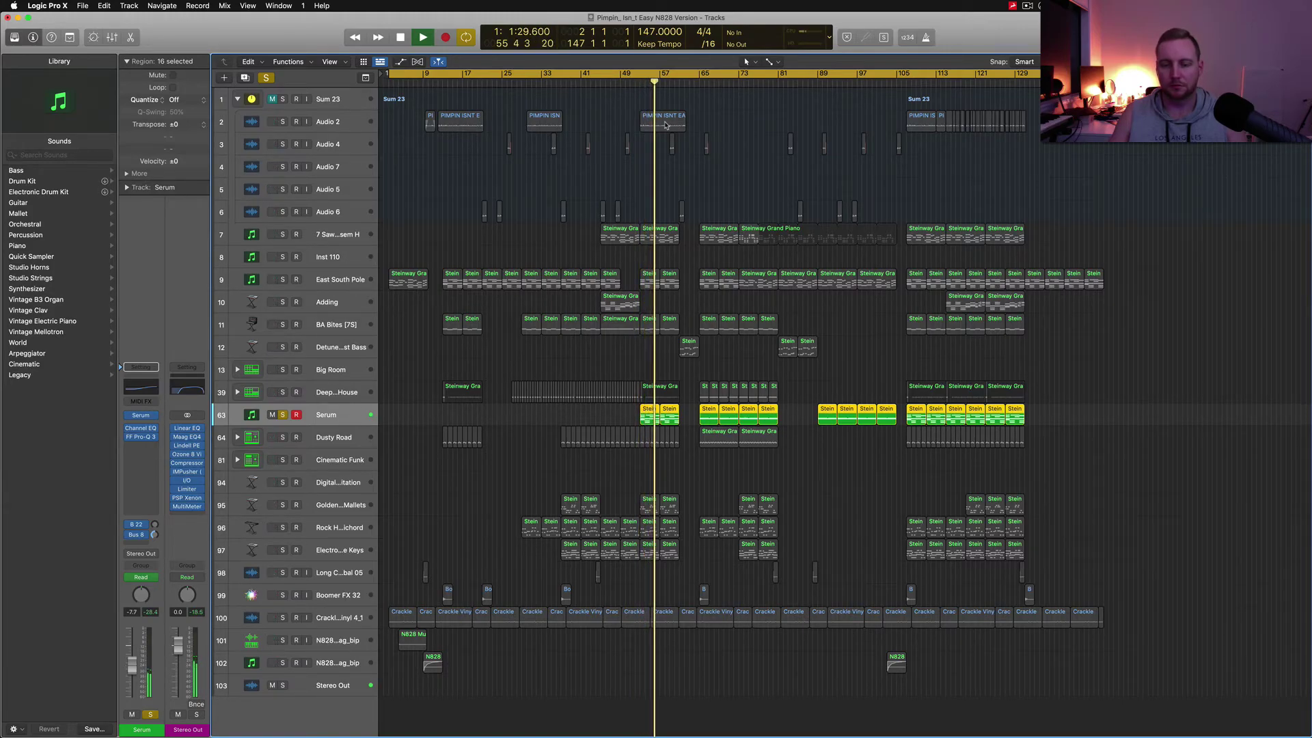
key(space)
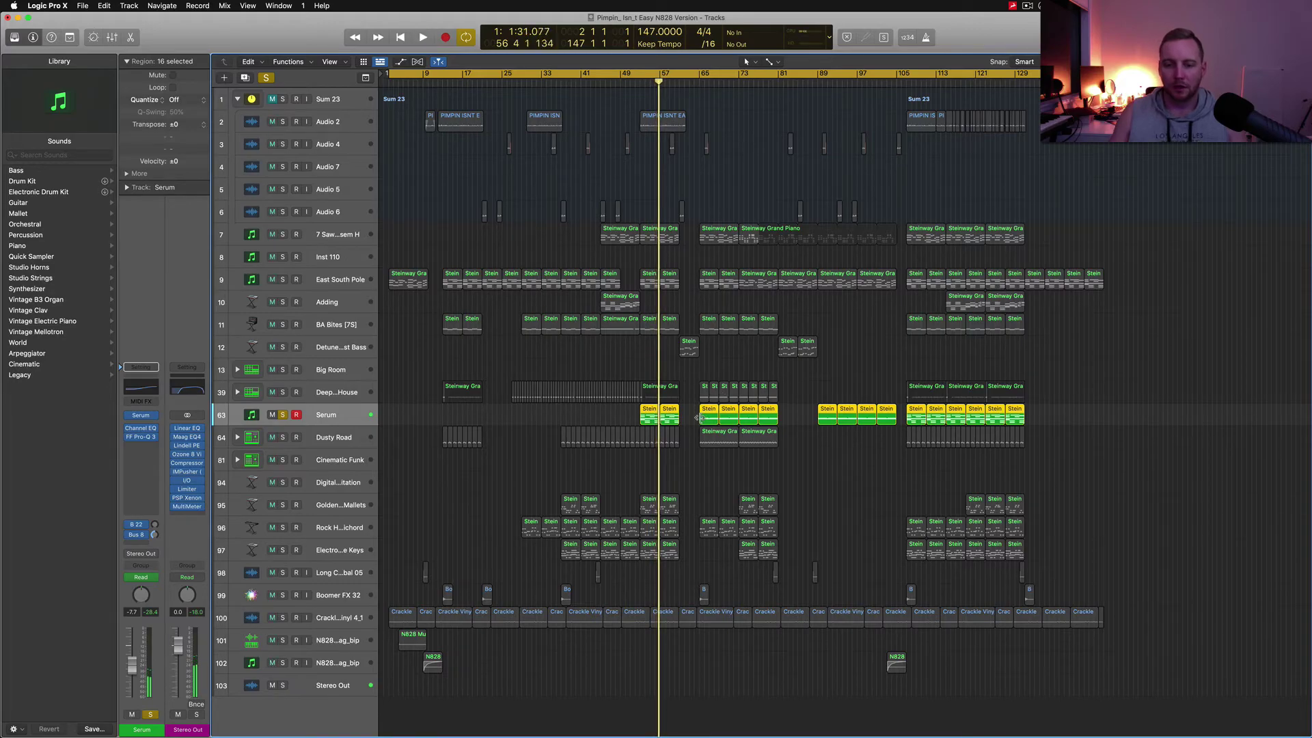
- Open the Serum region at bar 57 in the Piano Roll and compare its chords with the region at bar 65
click(688, 421)
double_click(670, 420)
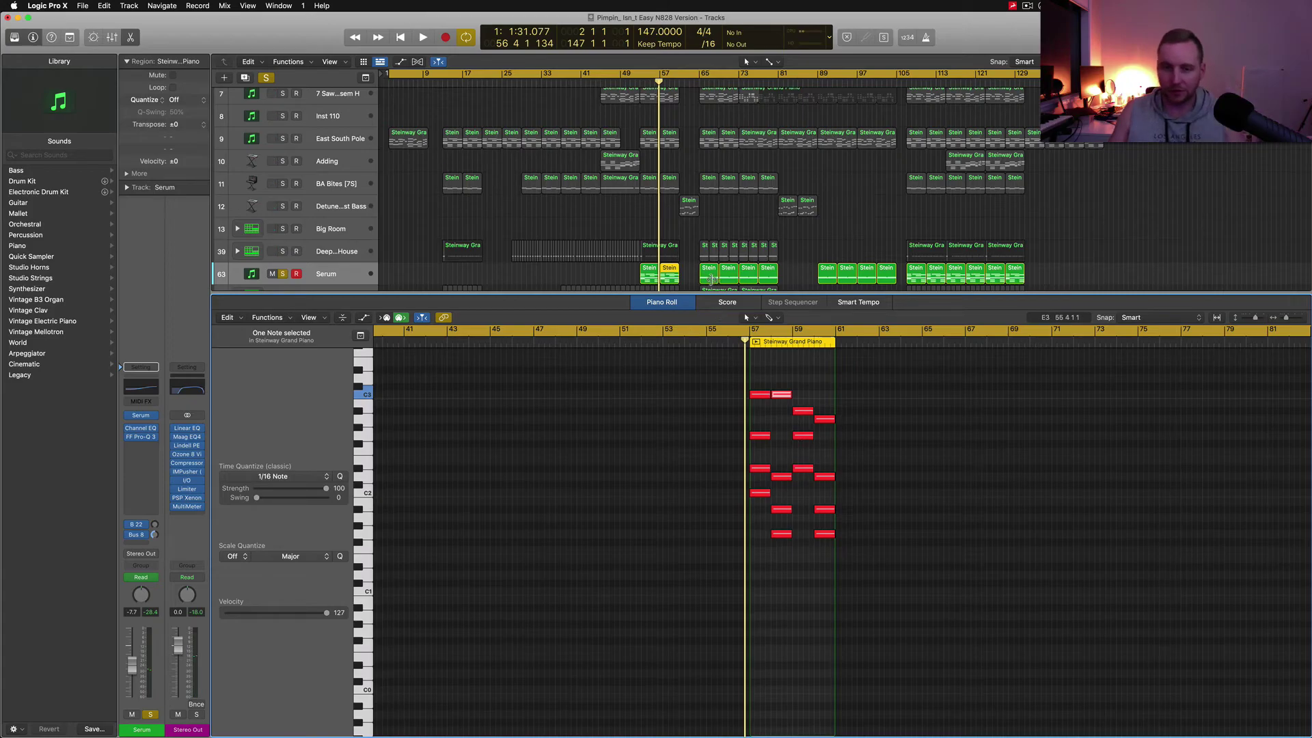
click(710, 276)
click(971, 485)
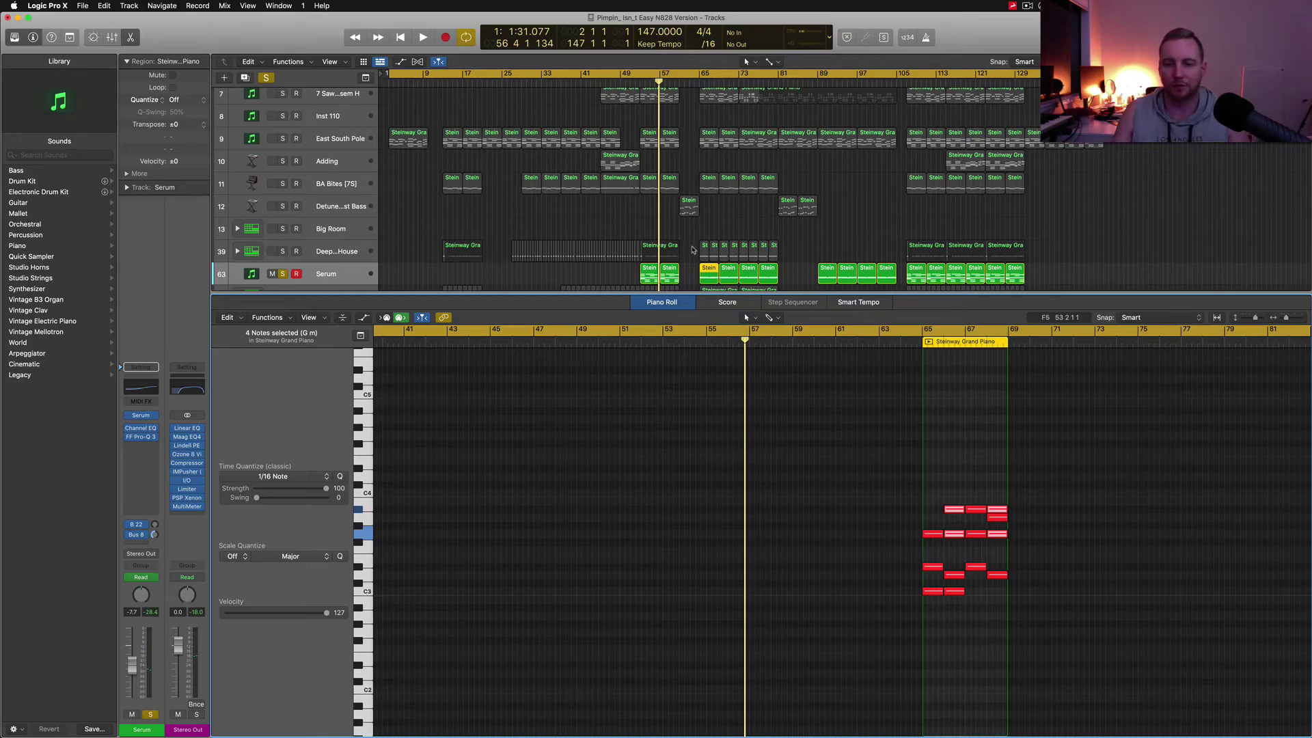
- Transpose the five lowest notes of the Serum region at bar 57 up an octave and back down
click(670, 272)
drag(886, 550, 735, 493)
key(alt+shift+Up)
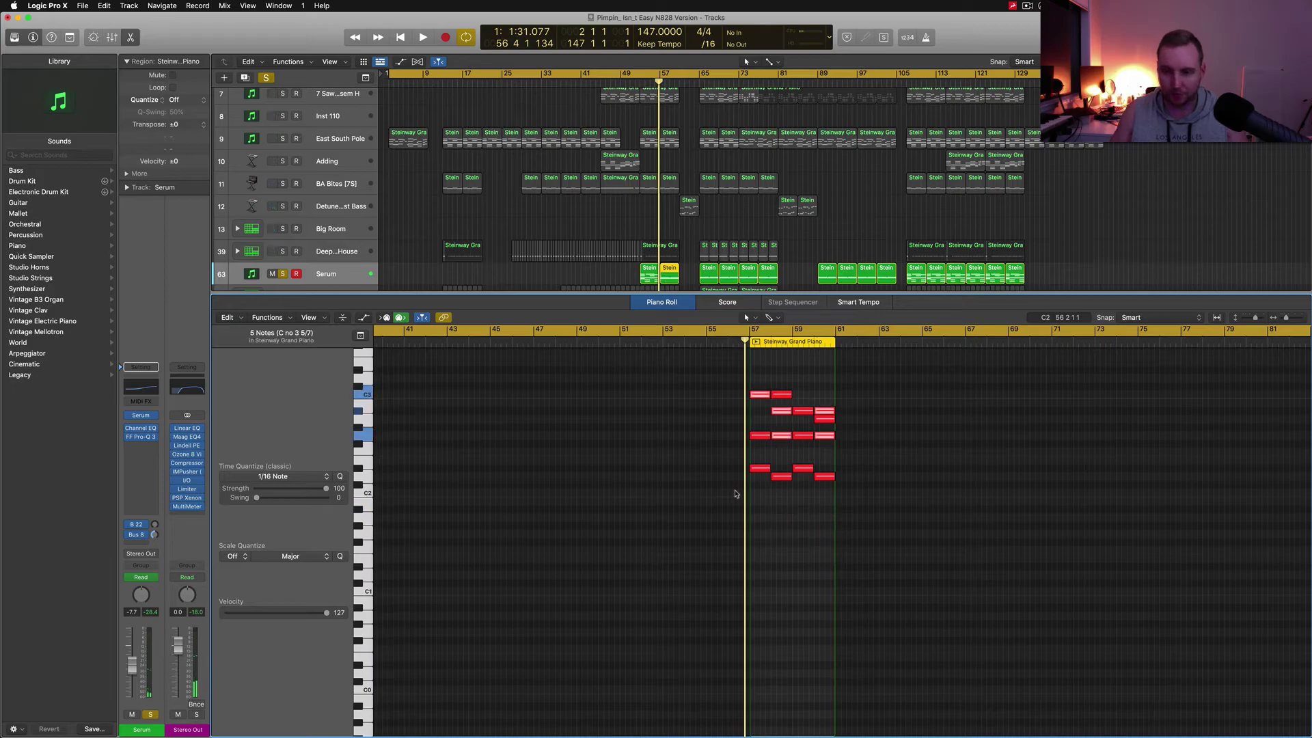
key(alt+shift+Down)
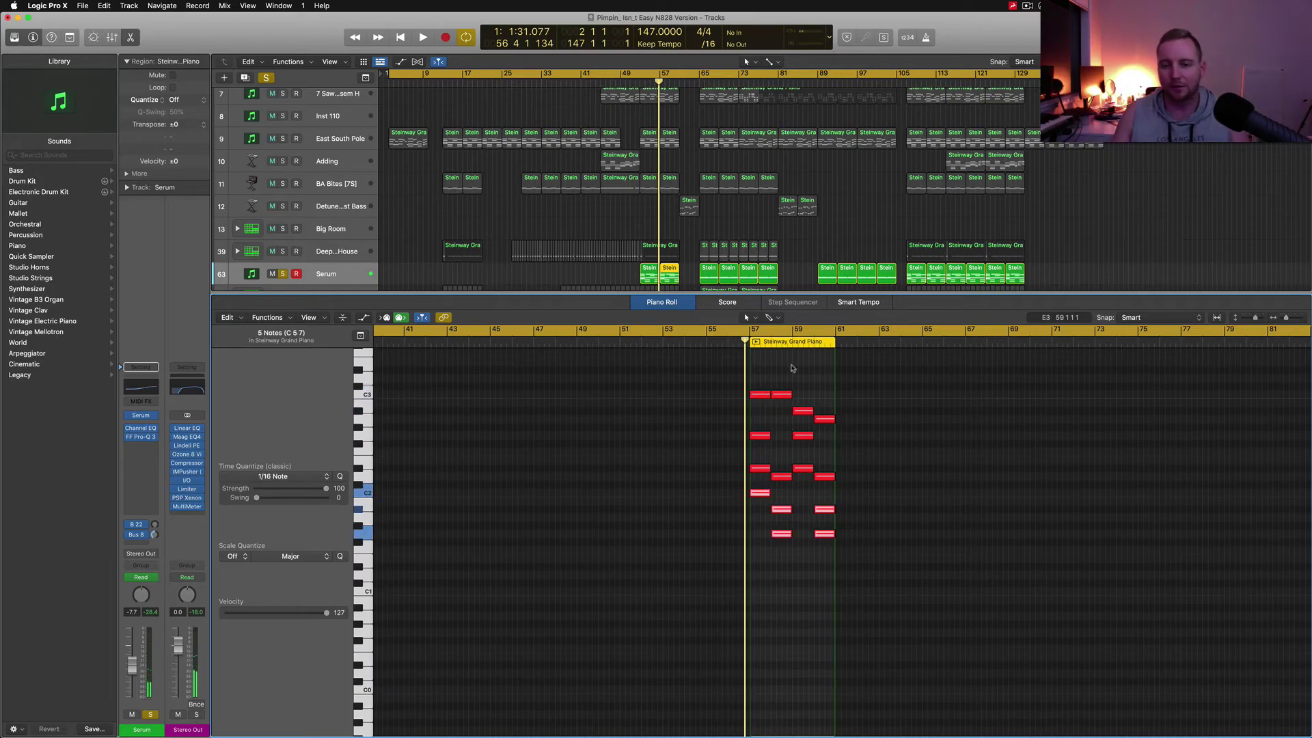
- Play the soloed Serum part from bar 65 and from about bar 107, and unsolo the track
click(699, 83)
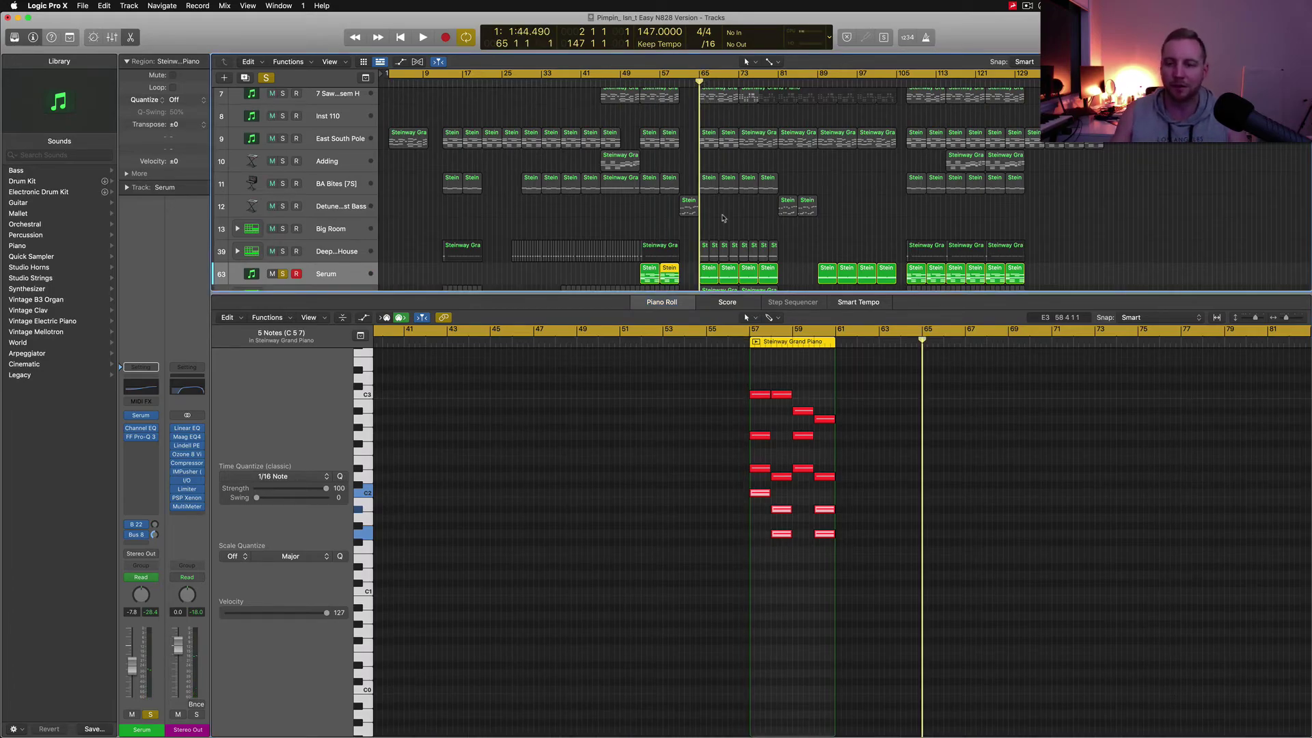
key(space)
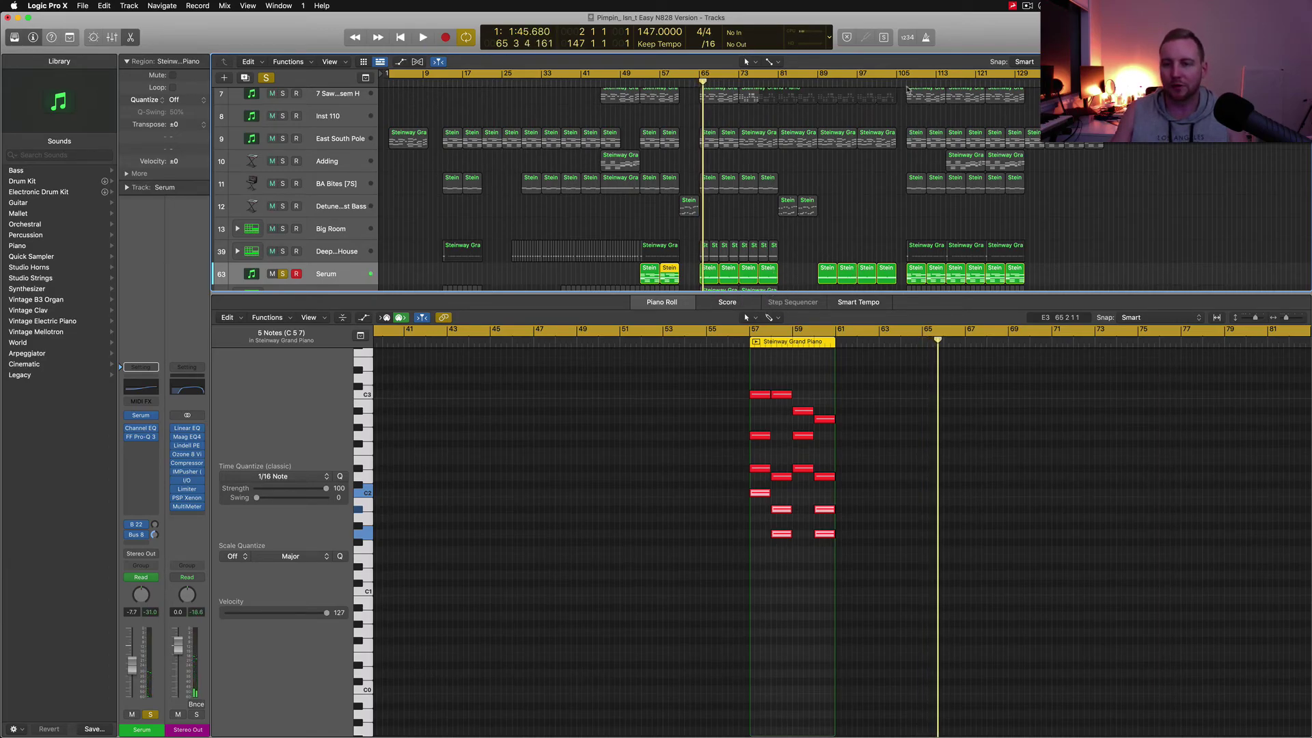
click(904, 85)
key(space)
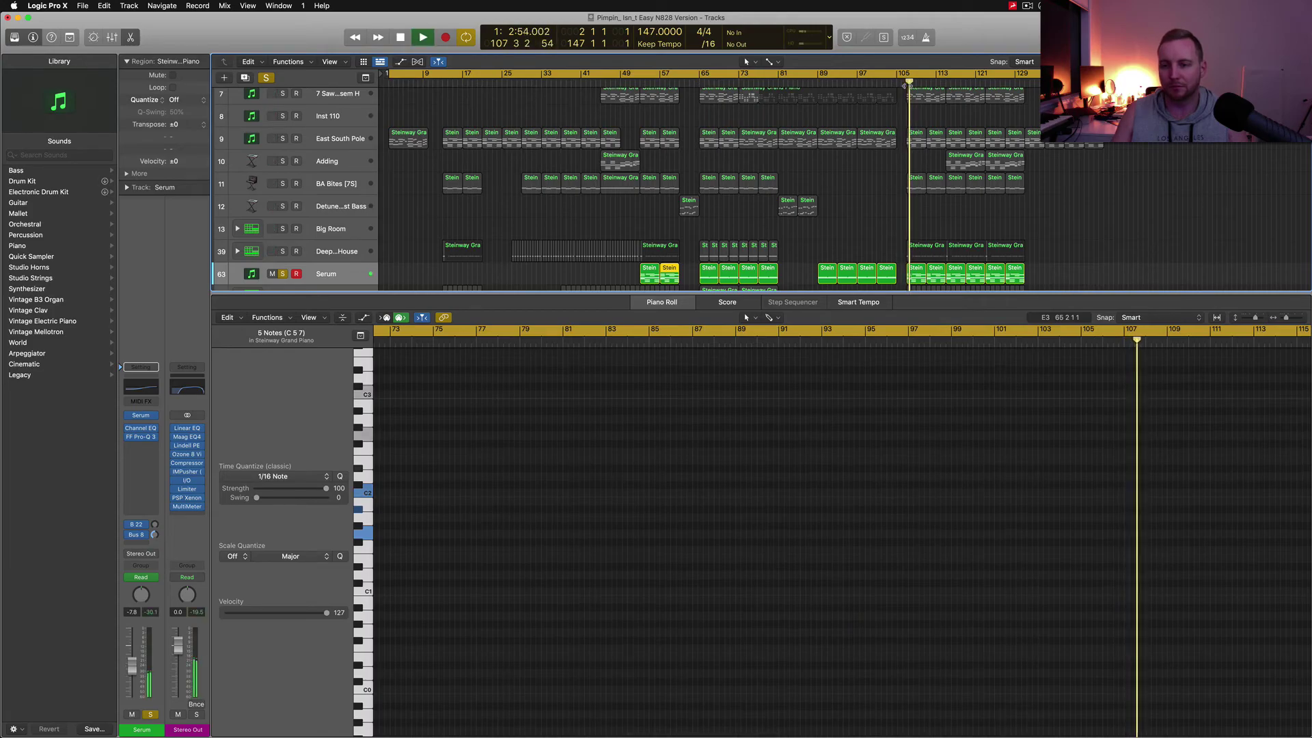
key(space)
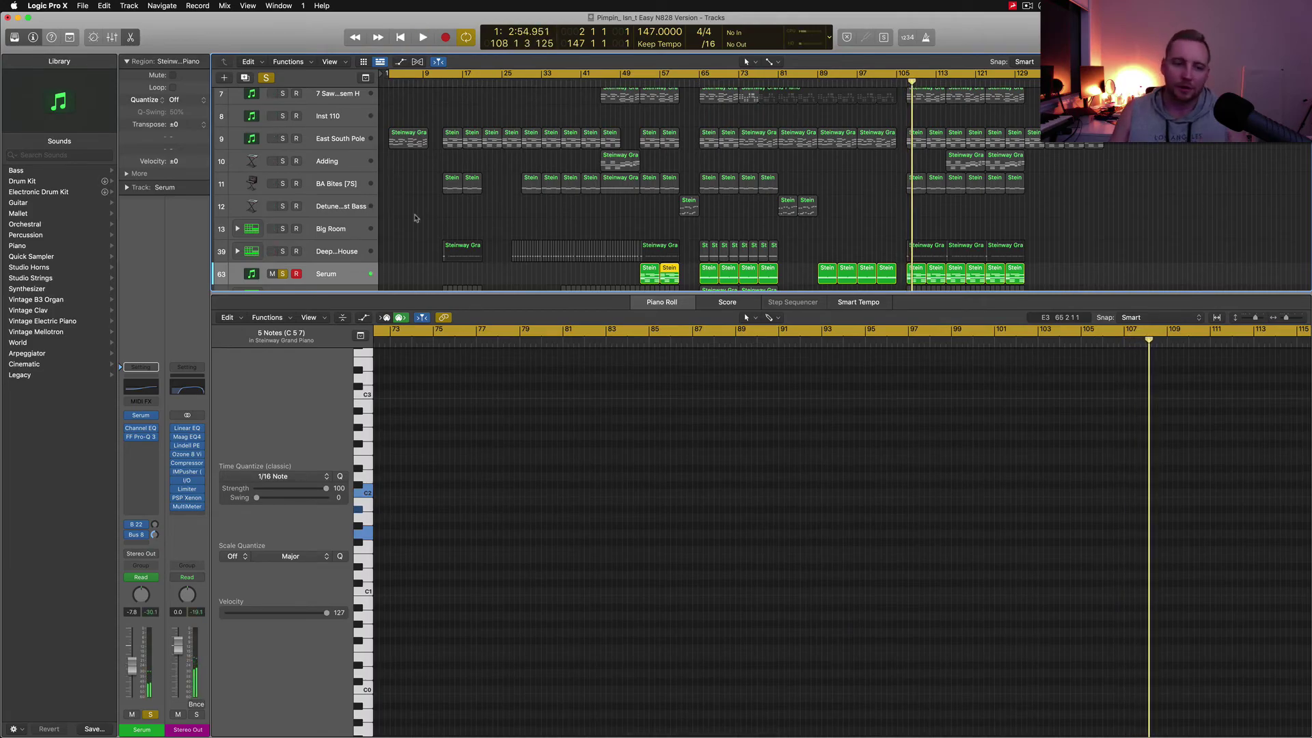
click(282, 274)
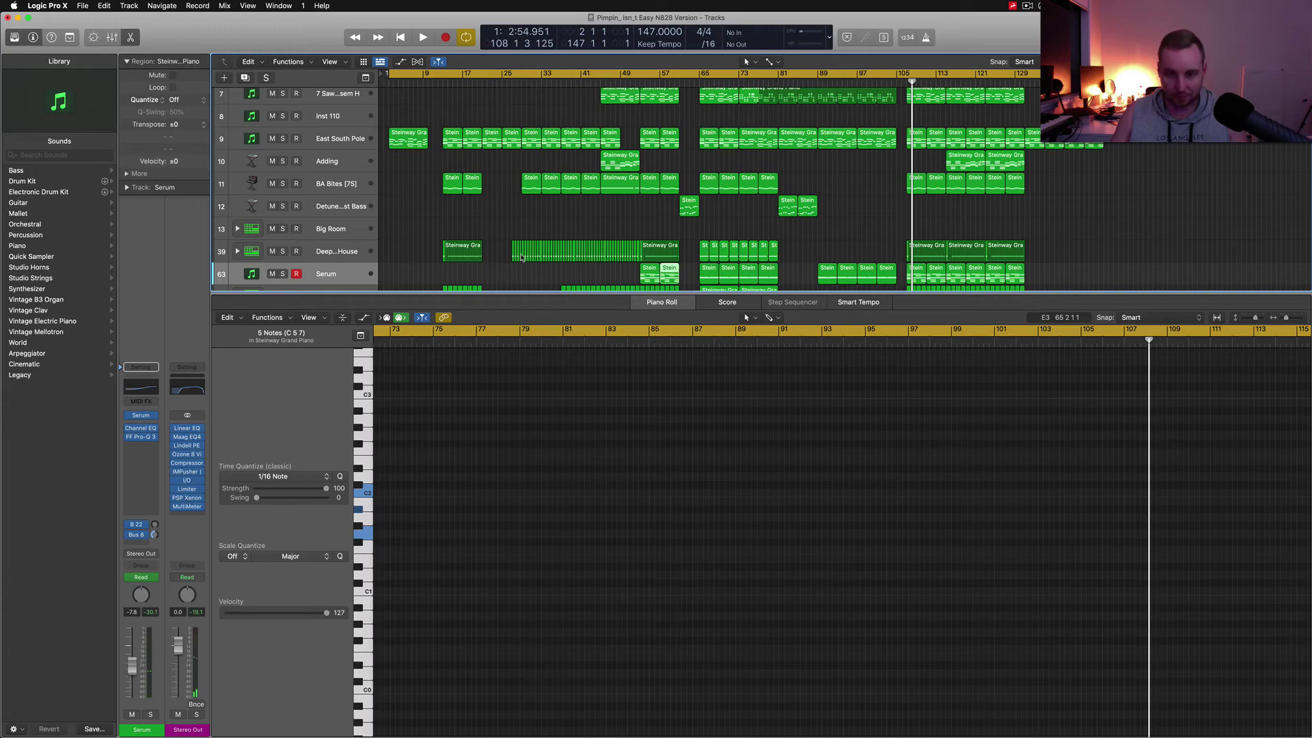
- Show the Mixer, set the playhead to bar 65, and look over the Dusty Road, Cinematic Funk and Digital Meditation channels
key(x)
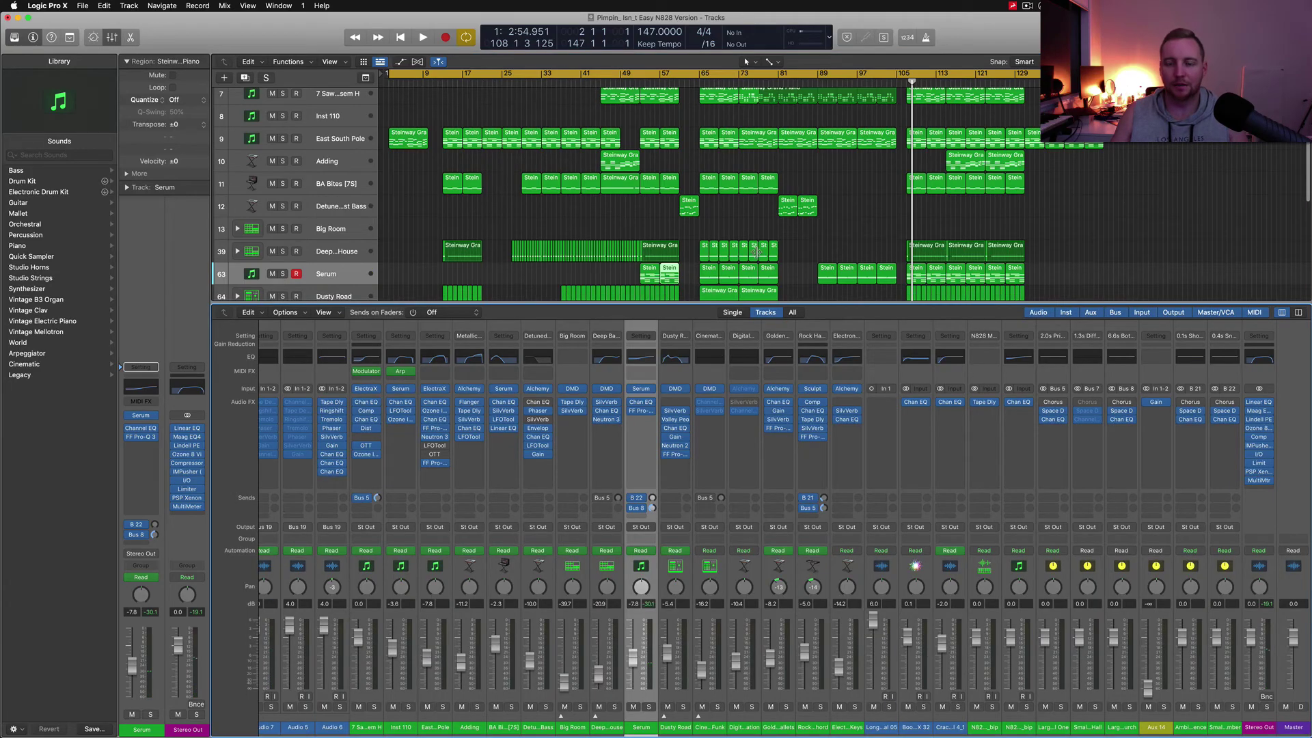
scroll(755, 252, down, 3)
click(699, 74)
click(314, 224)
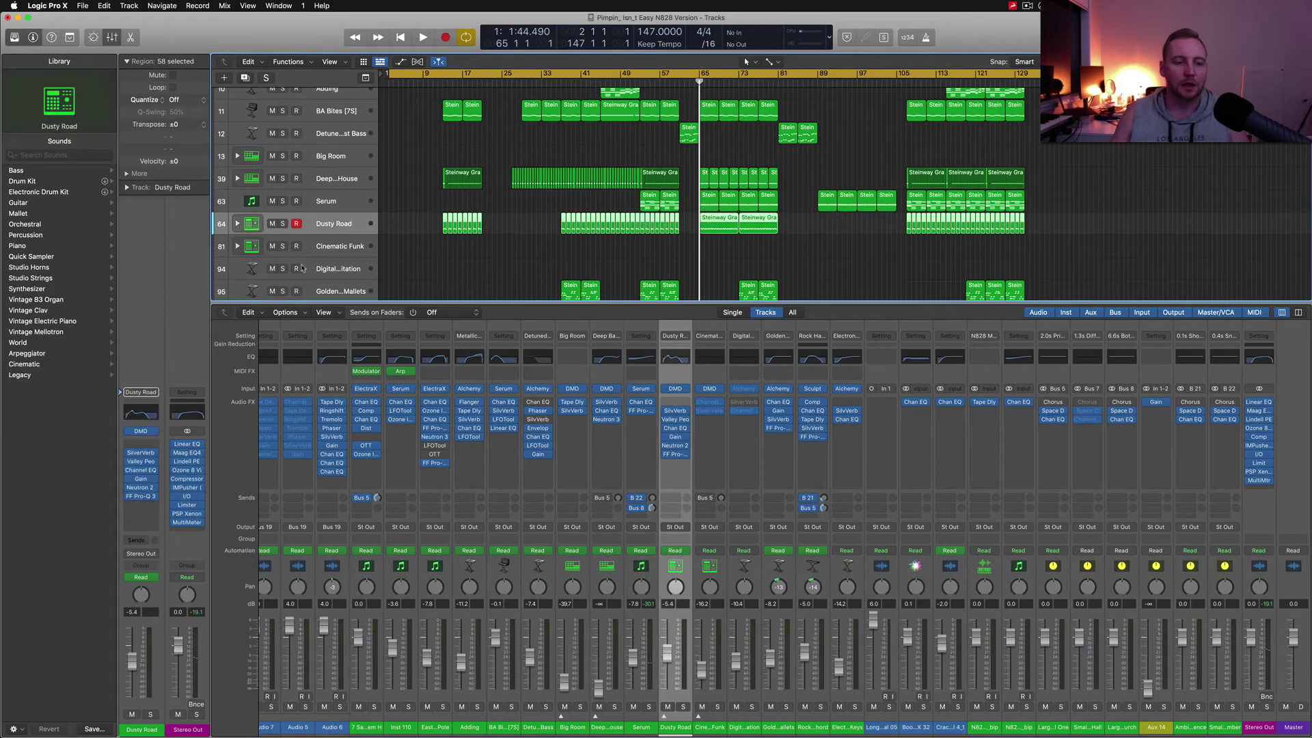
click(302, 250)
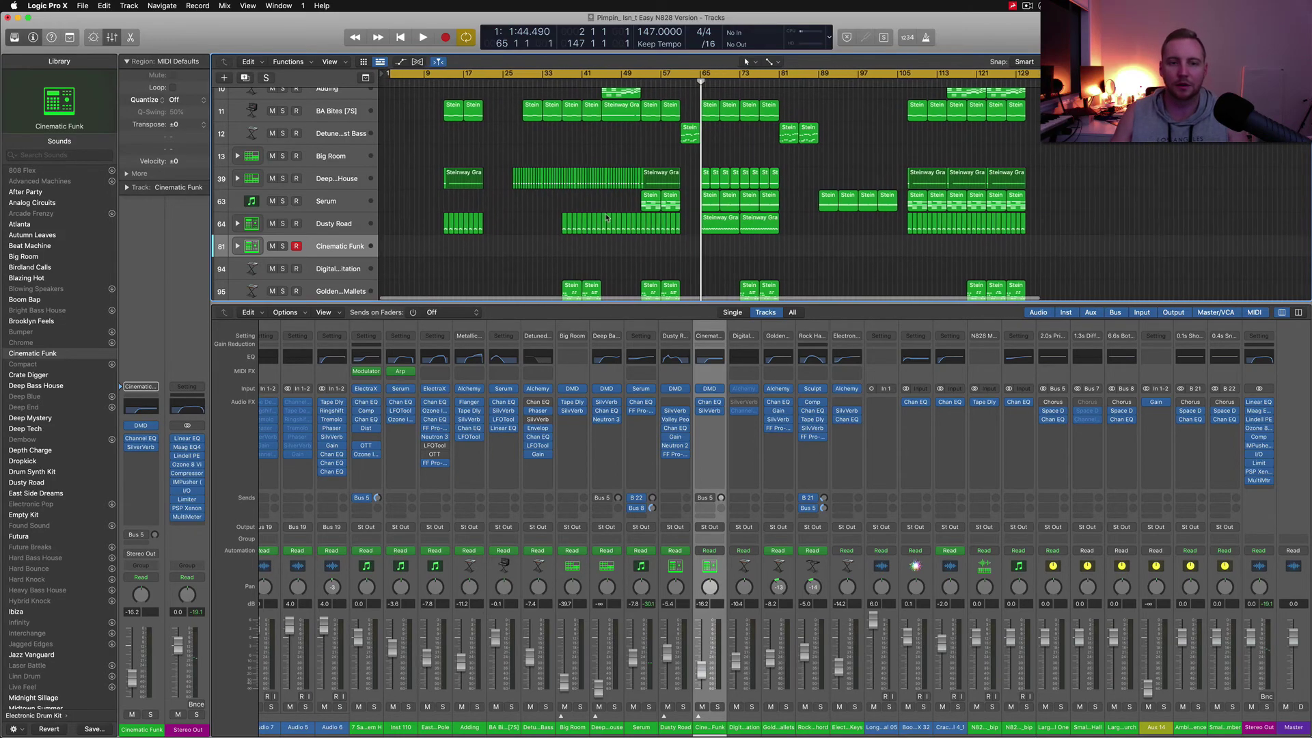
click(327, 271)
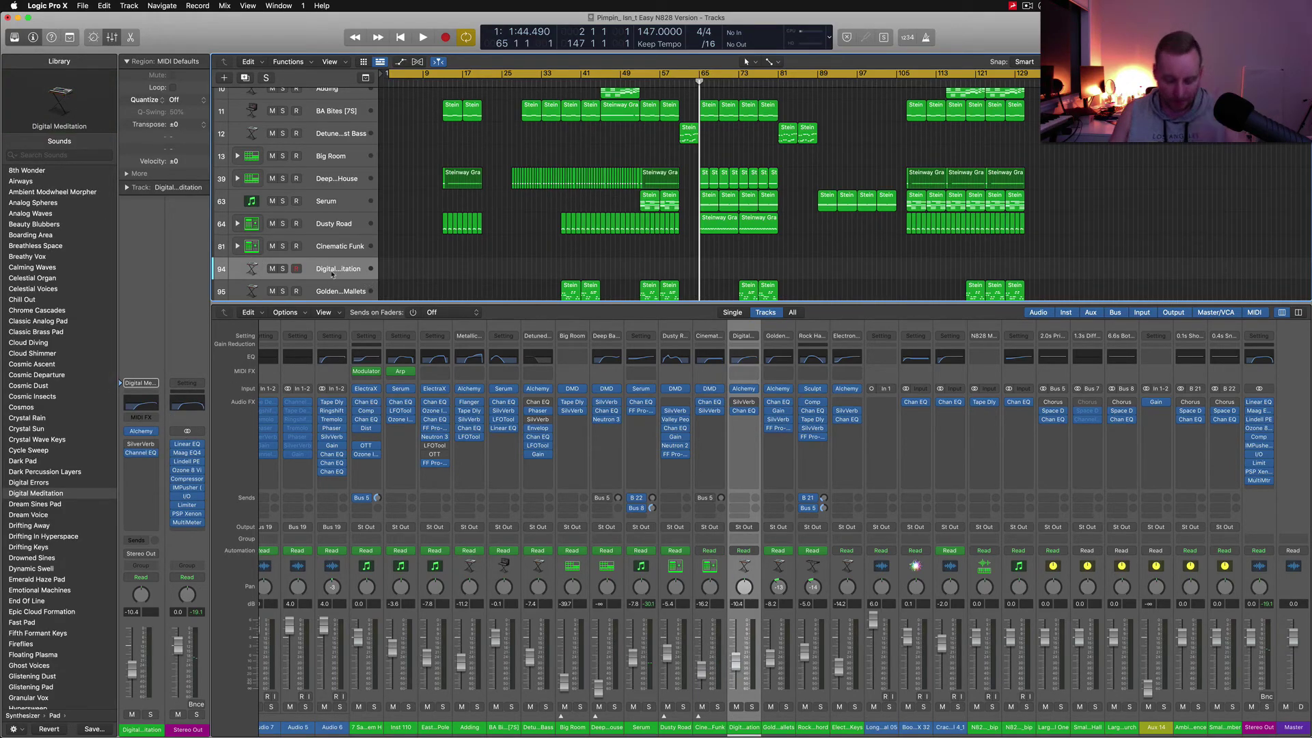
- Hide the Mixer, select the Golden Bowl Mallets and Rock Harpsichord tracks, and inspect the Rock Harpsichord's Sculpture instrument
key(x)
click(327, 495)
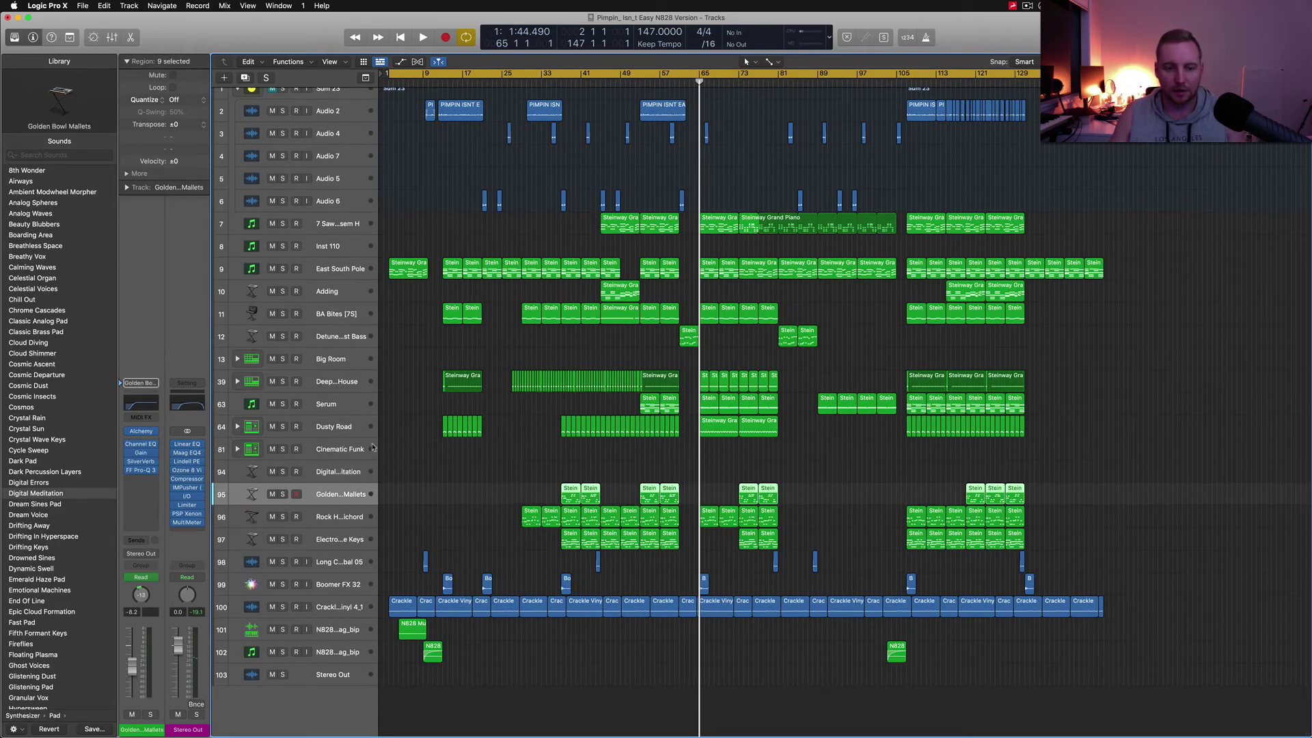
click(330, 517)
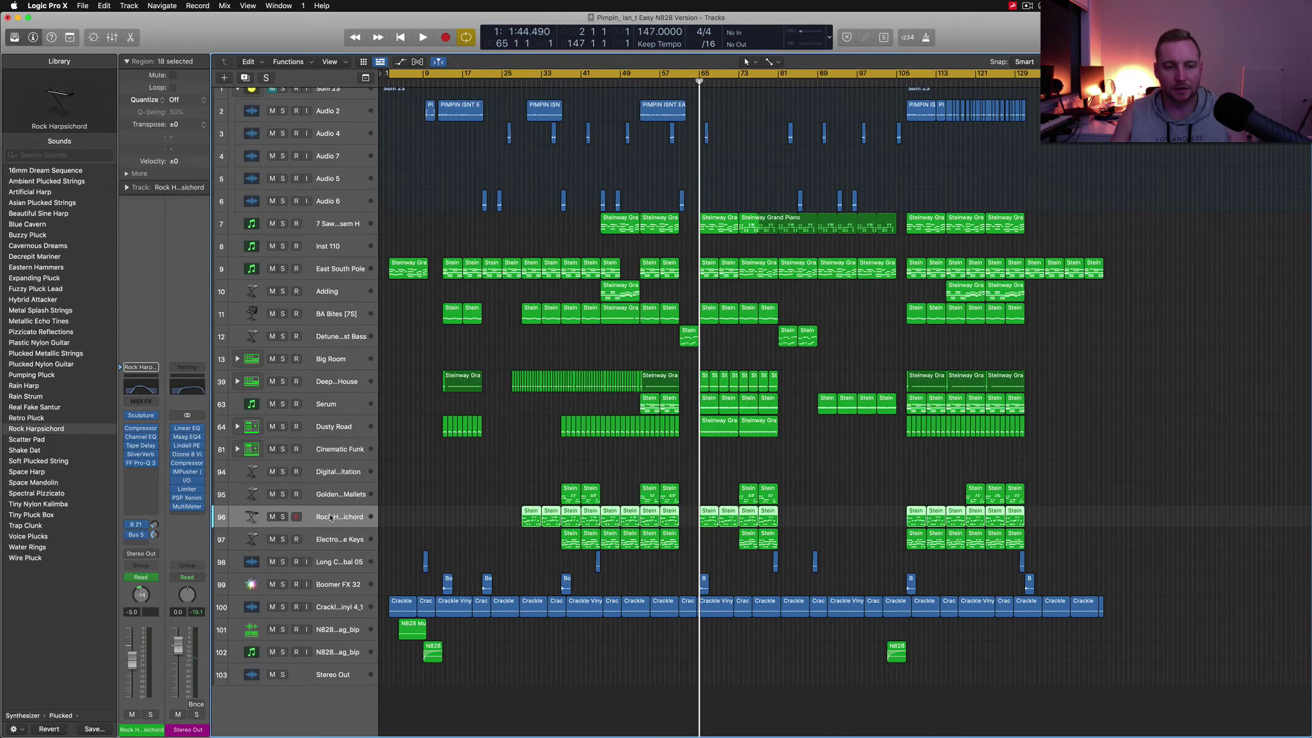
click(141, 415)
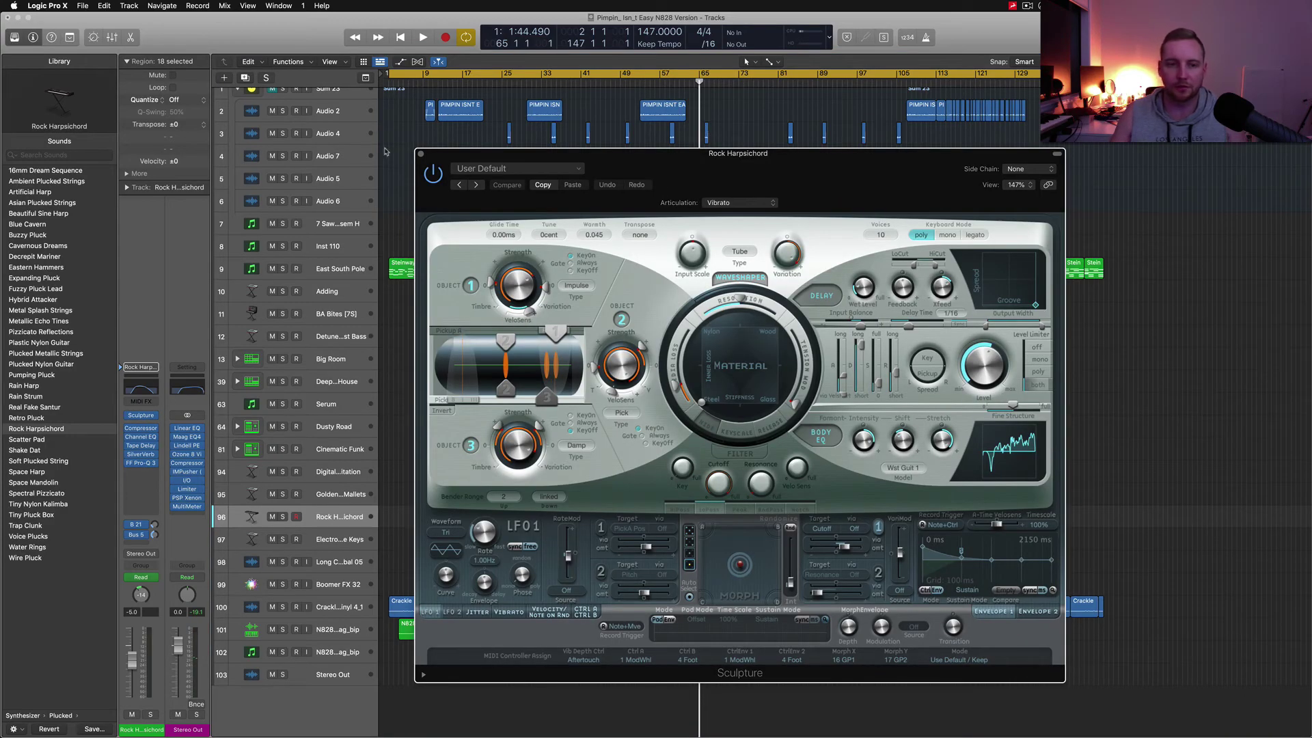
click(421, 154)
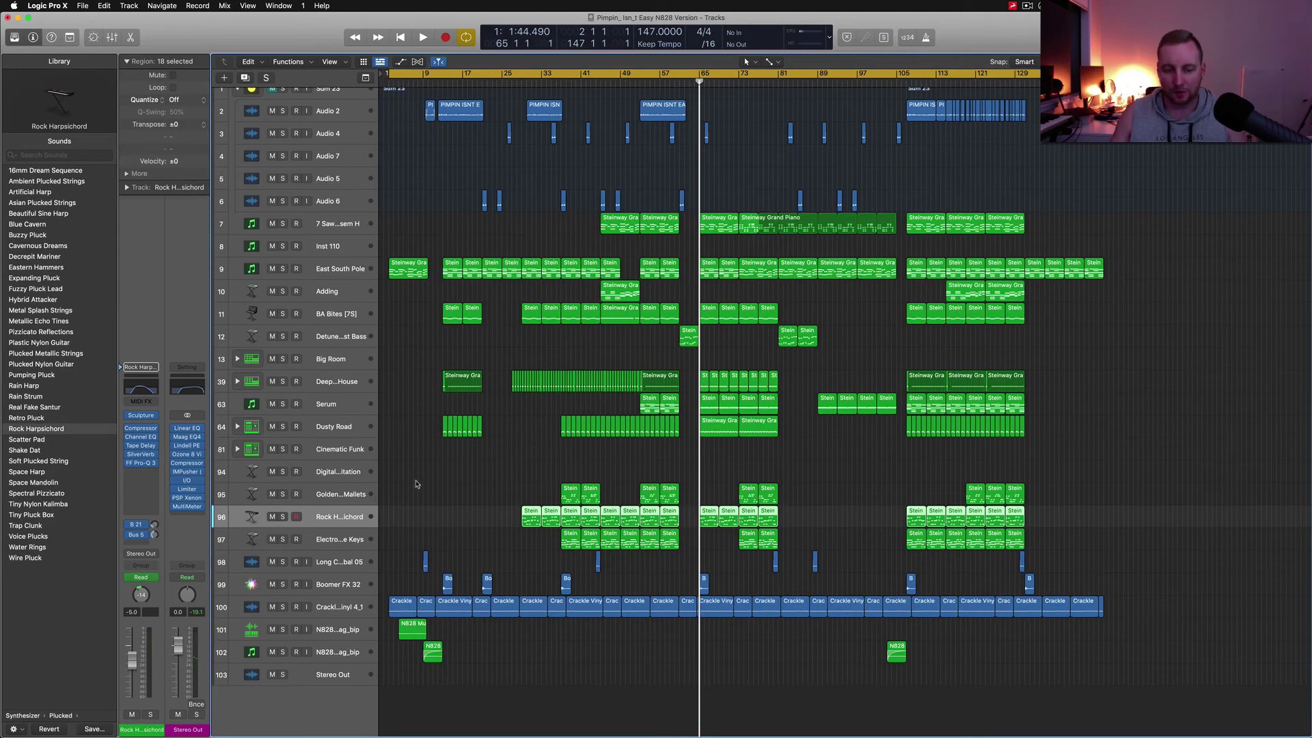
- Play the soloed Rock Harpsichord part from bar 37, and unsolo the track
click(560, 82)
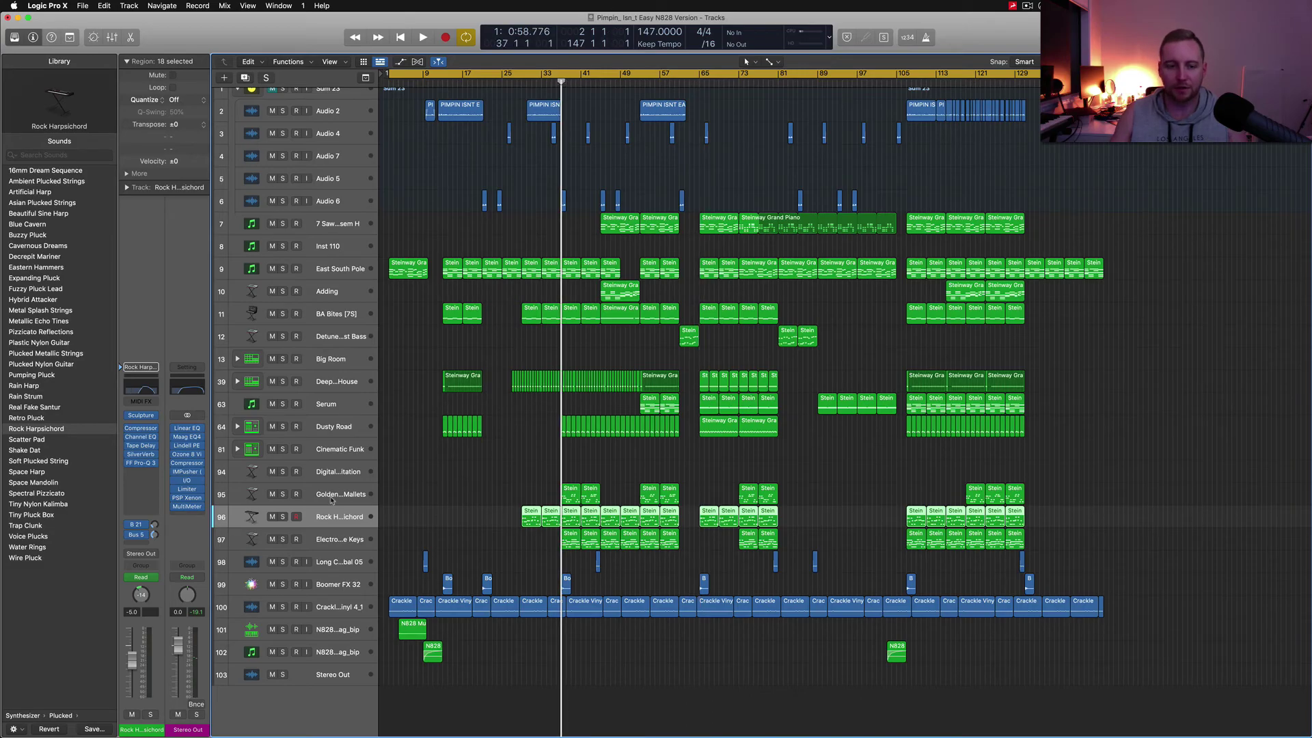
click(283, 517)
key(space)
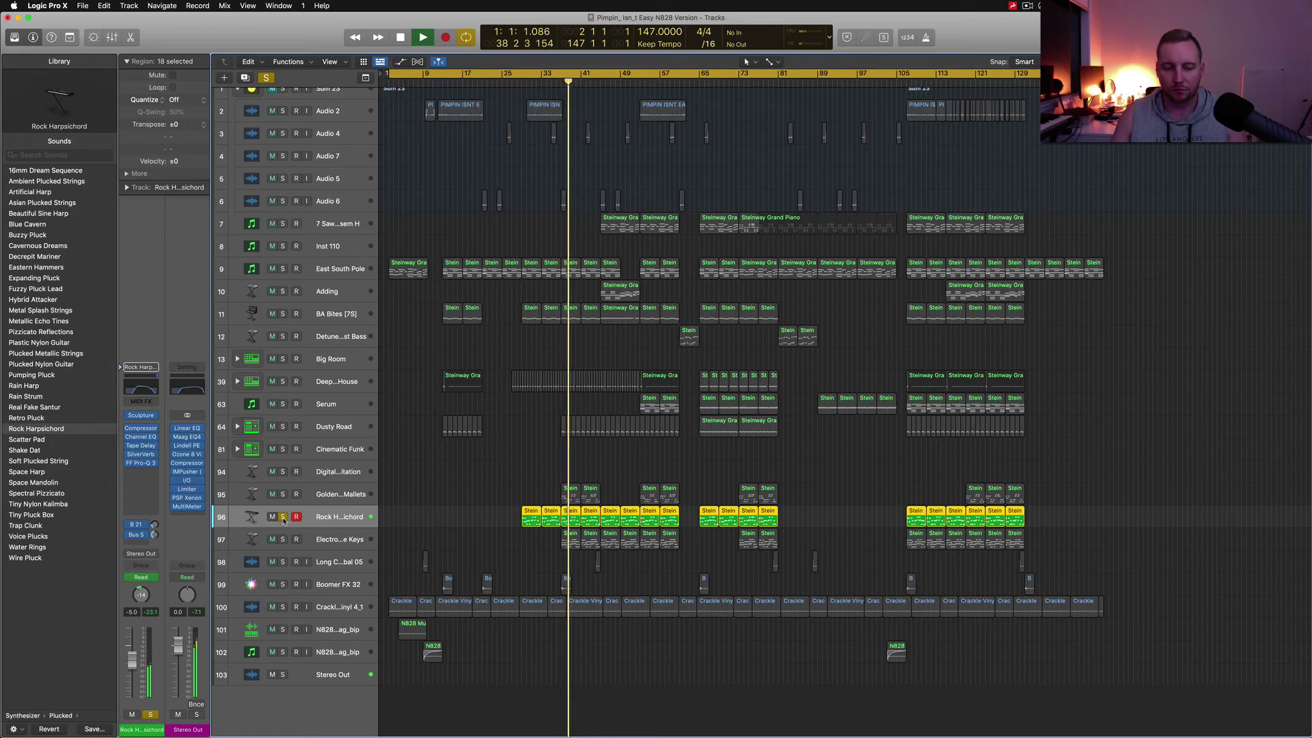
key(space)
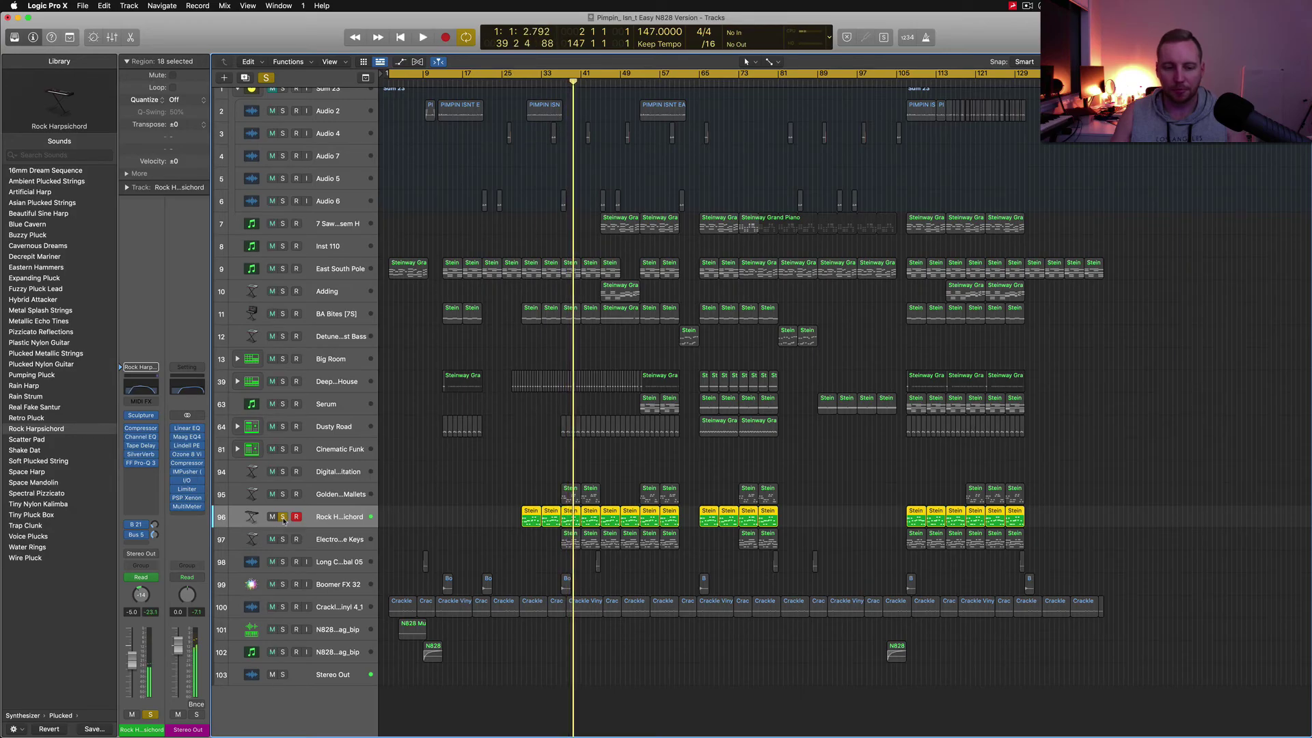
click(283, 517)
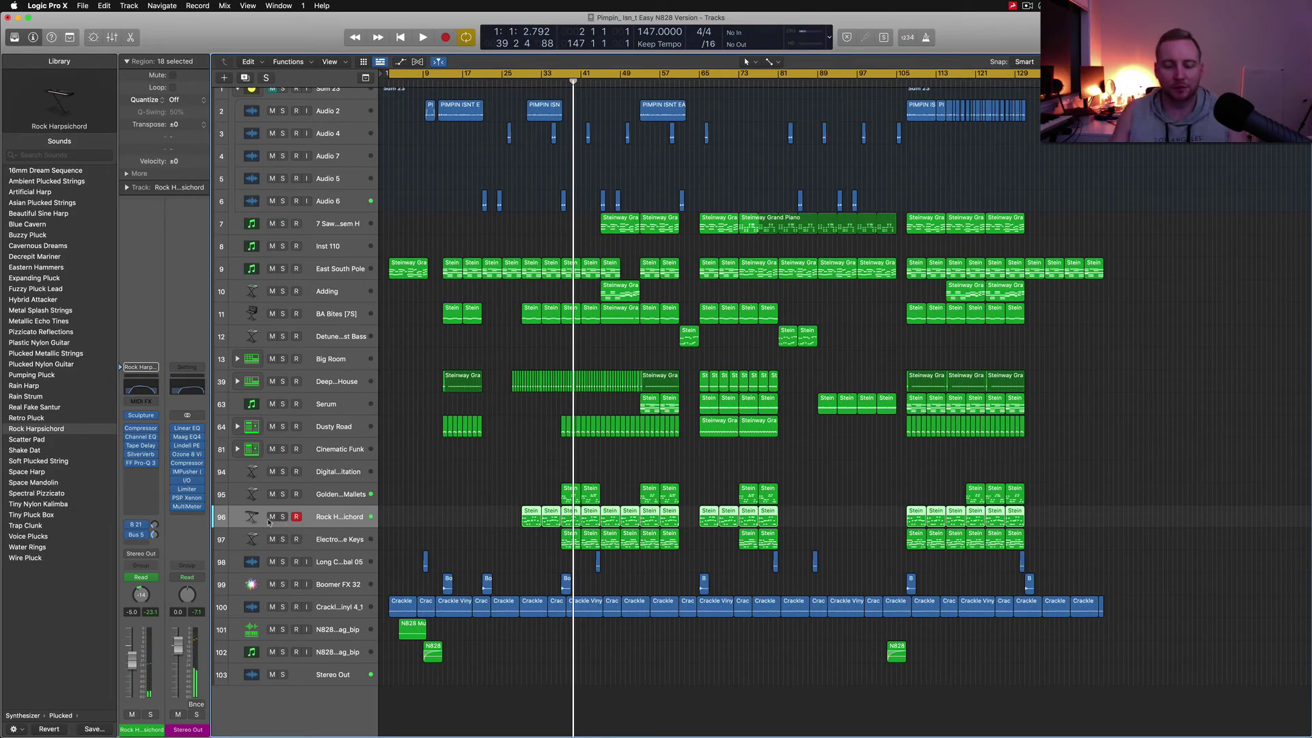
- Inspect the Electronic Rose Keys track's Alchemy instrument, and look over the Boomer FX 32 and Crackle Vinyl tracks
key(Down)
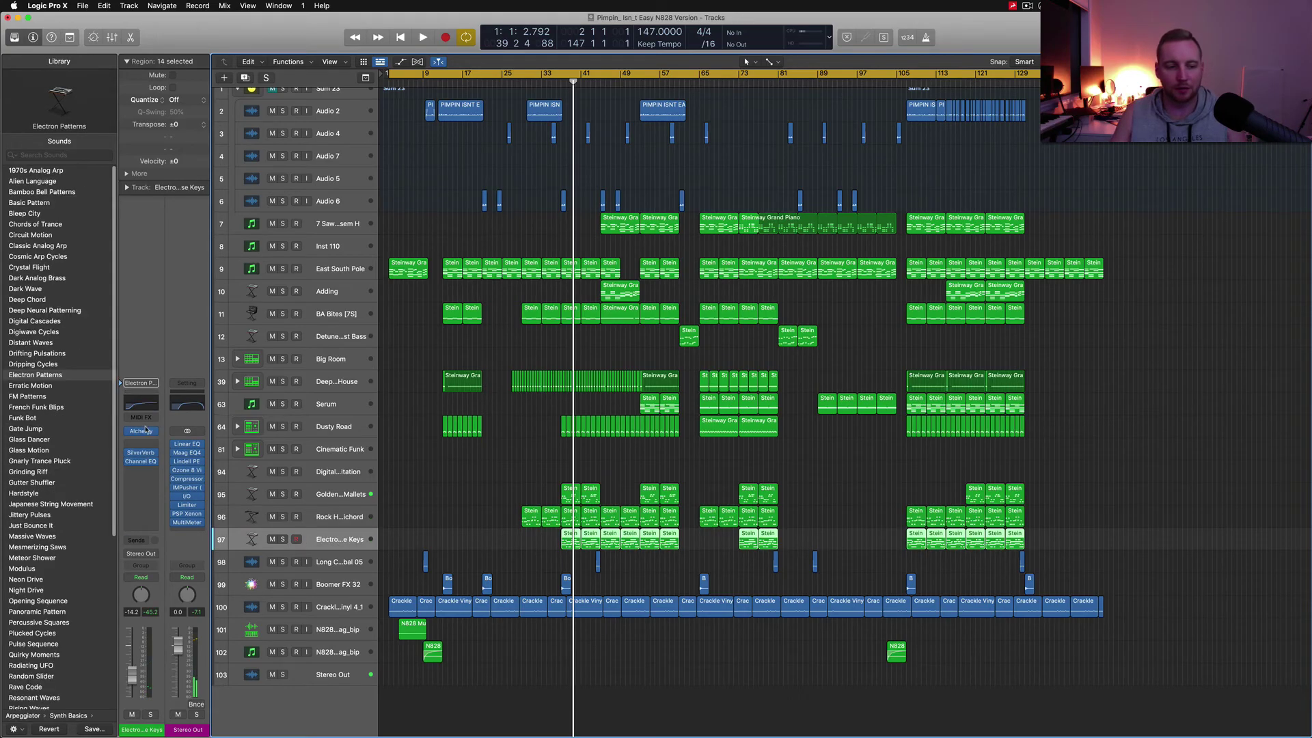
click(144, 432)
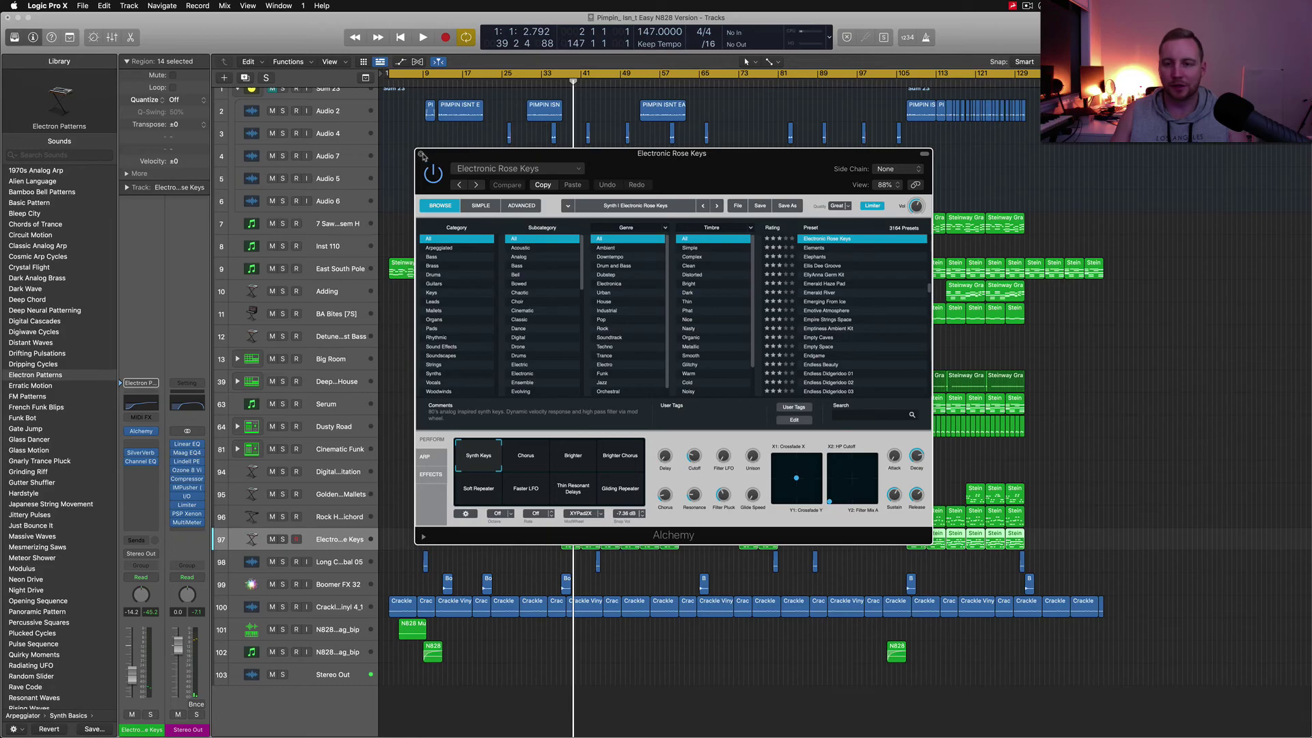
click(422, 154)
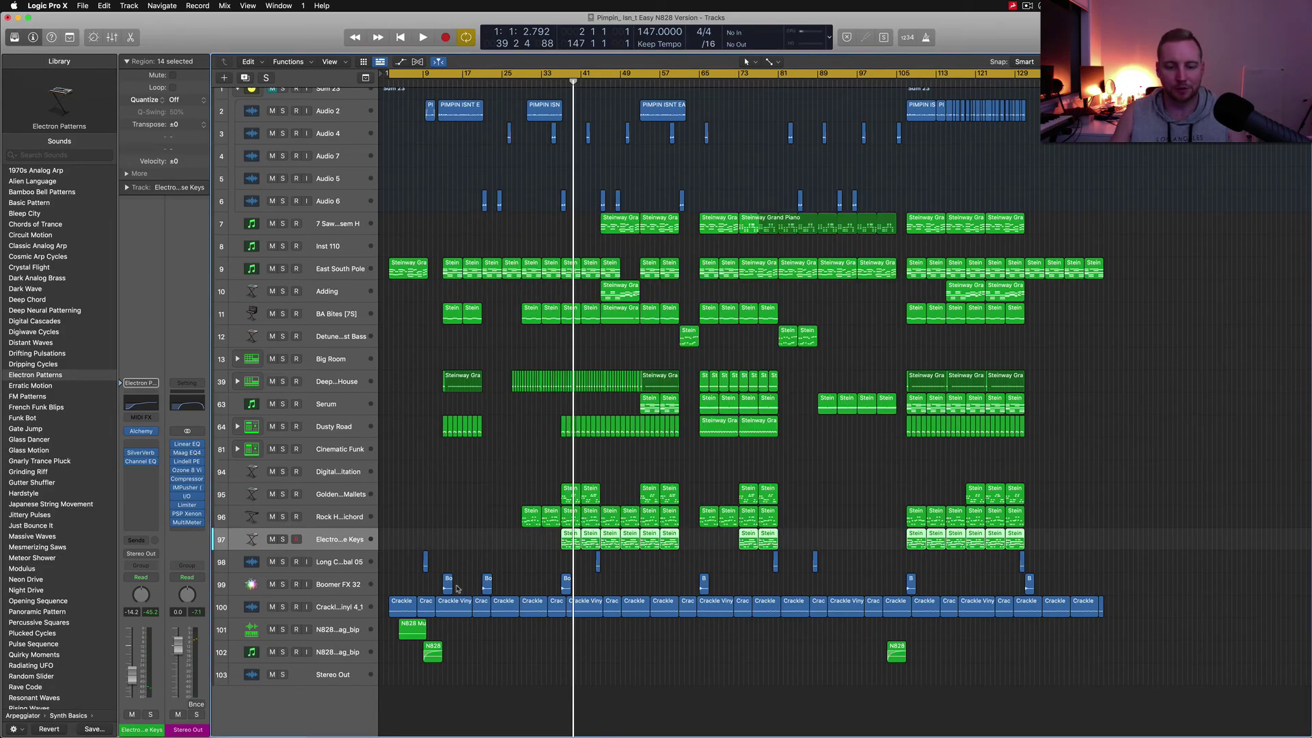
click(334, 584)
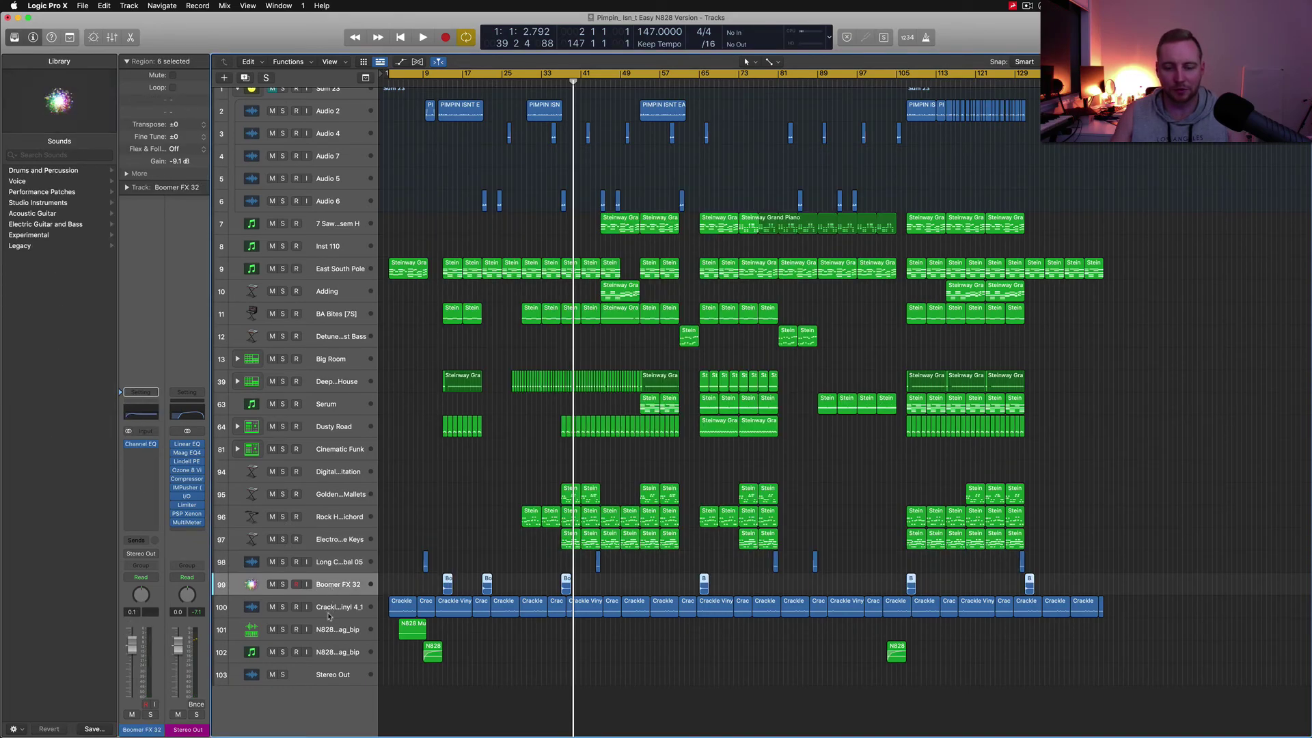
click(334, 608)
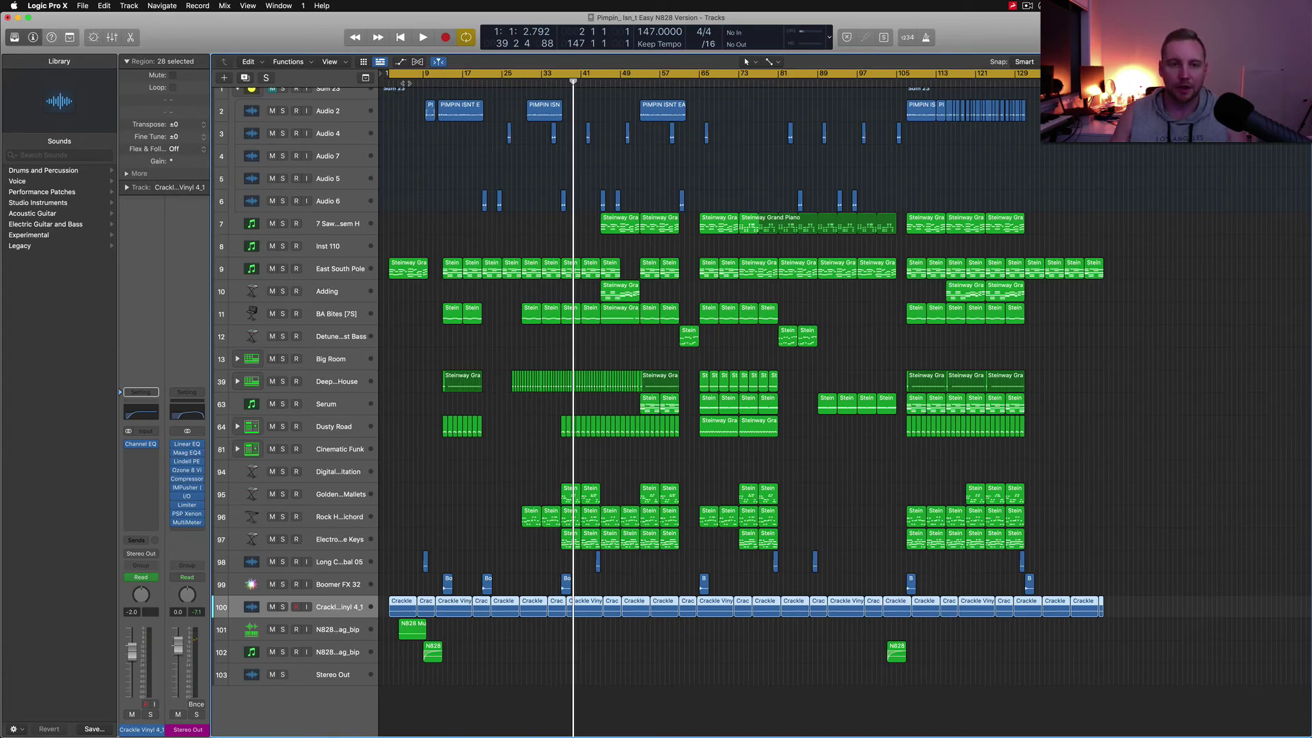
- Select the vocal tracks from the Sum 23 stack through Audio 6
key(Up)
key(Up)
key(Up)
key(Up)
key(Up)
key(Up)
key(Up)
key(Up)
key(Up)
key(Up)
key(Up)
key(Up)
key(Up)
key(Up)
key(Up)
key(Up)
key(Up)
key(Up)
key(Up)
key(Up)
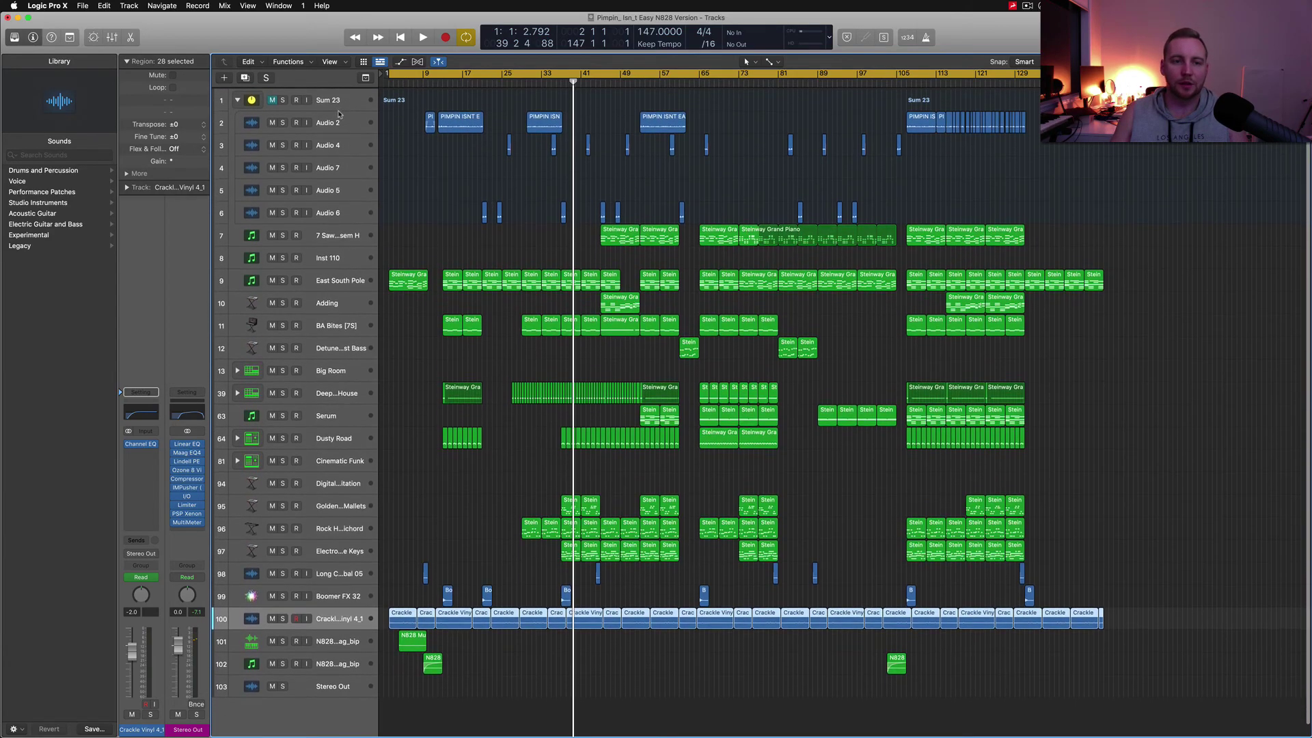
shift+click(335, 216)
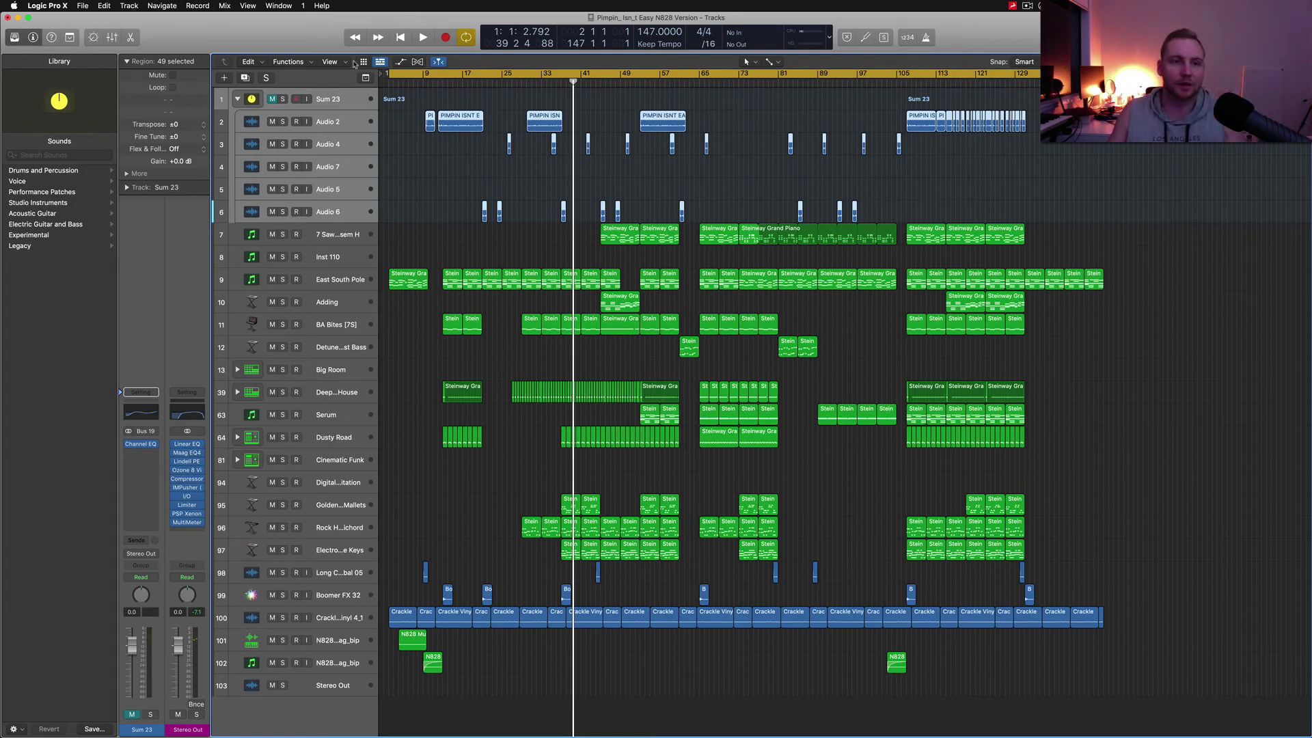
- Rename the Sum 23 track stack to "Vocal" while it is collapsed, and expand it again
click(237, 99)
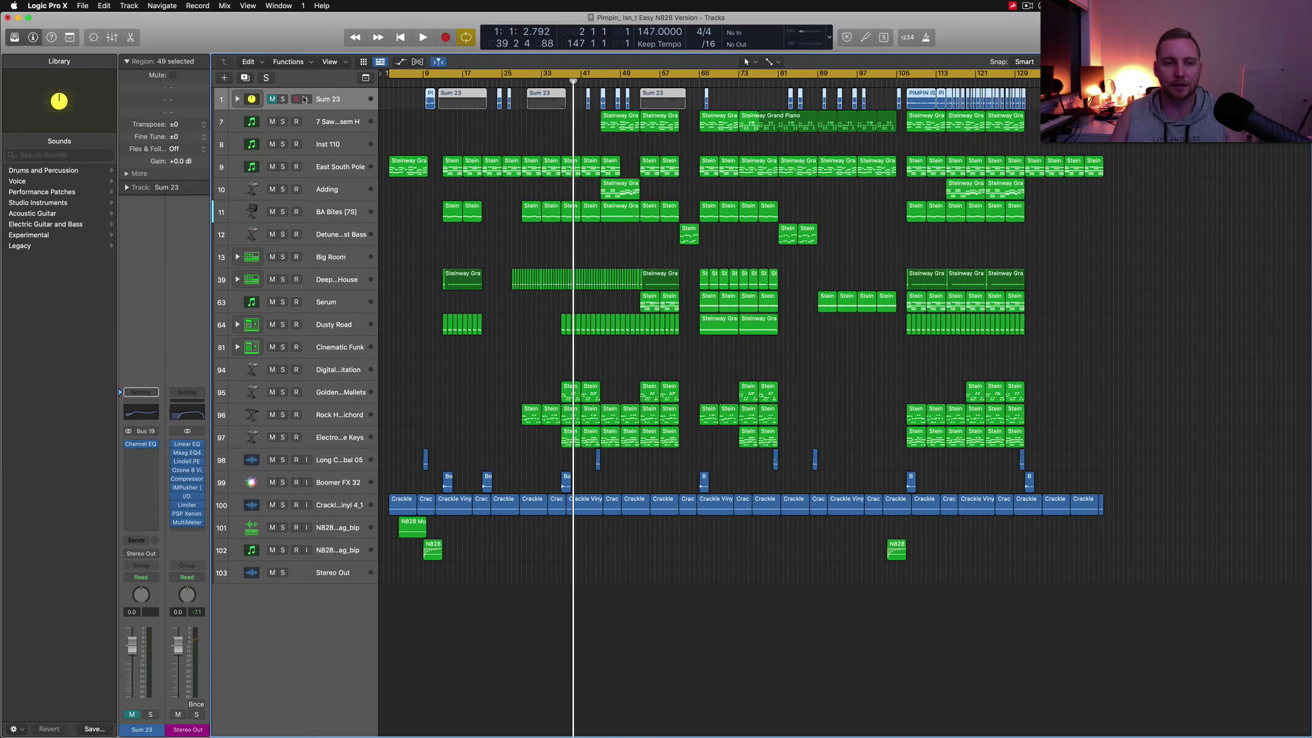
double_click(331, 100)
text(Vocal)
key(Return)
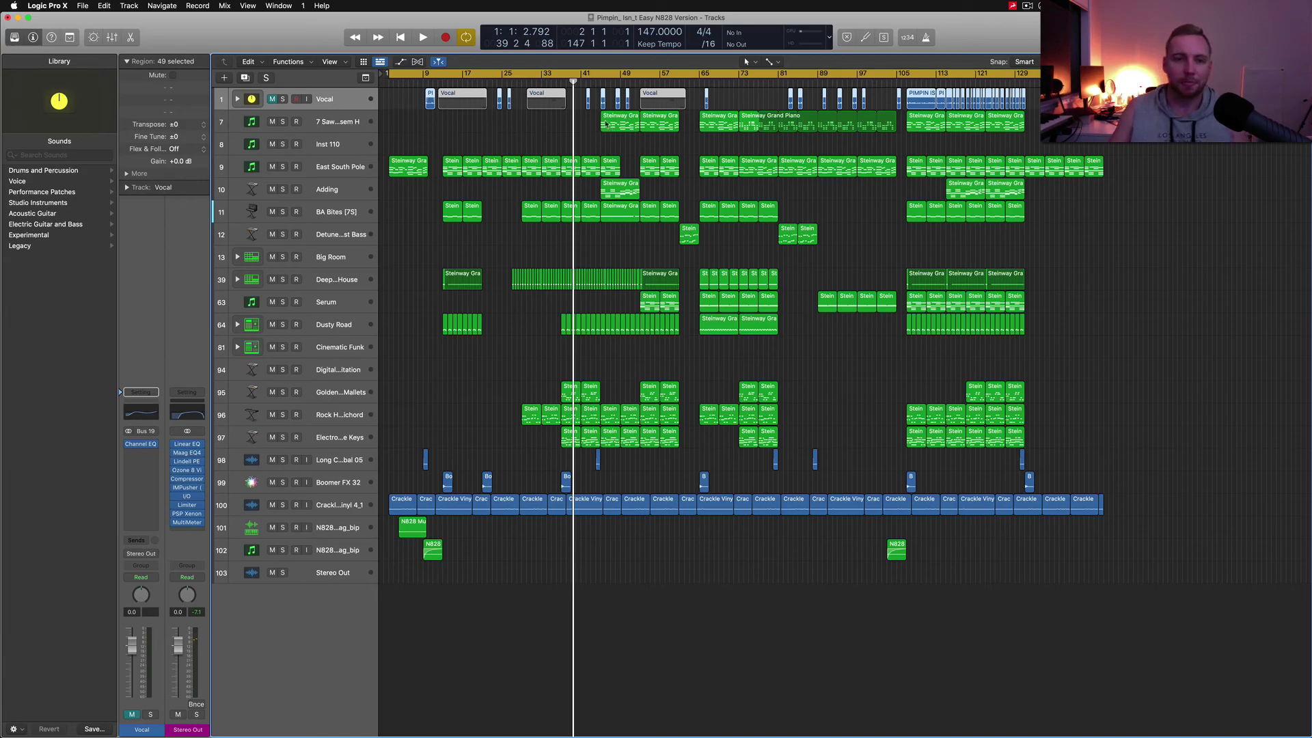
click(237, 99)
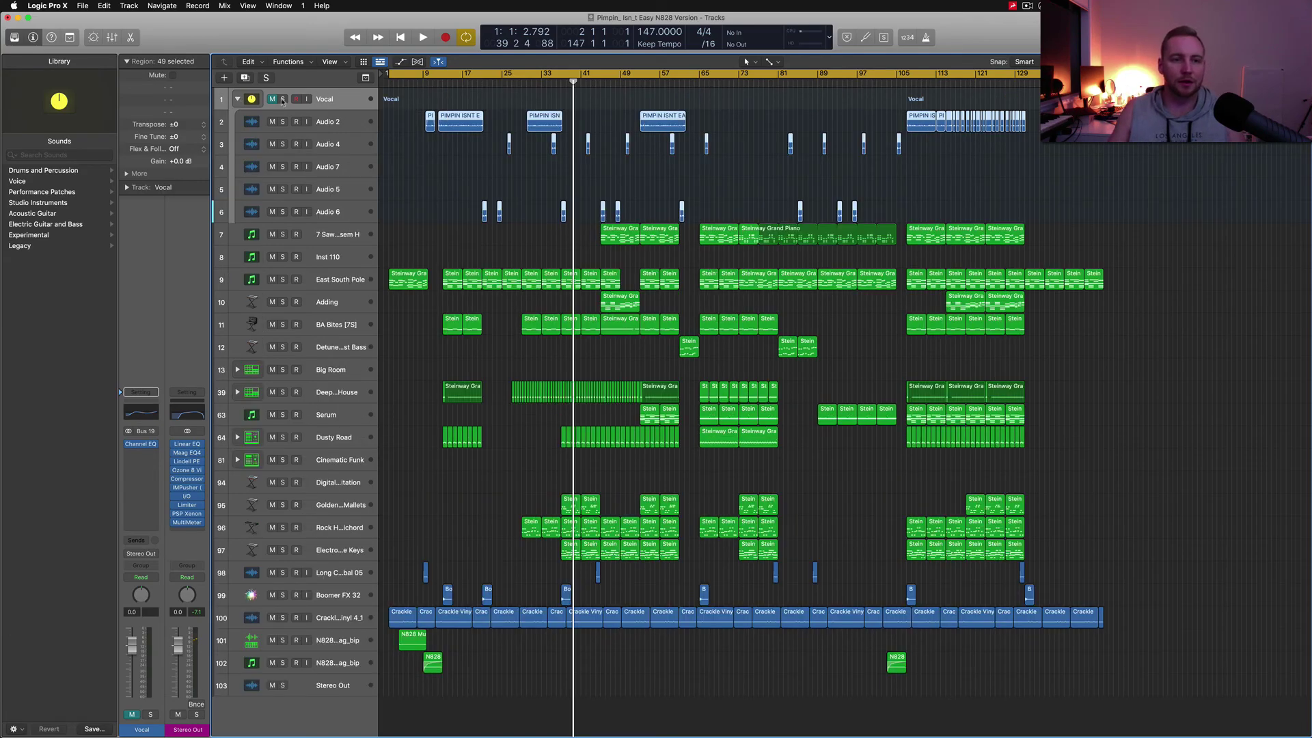